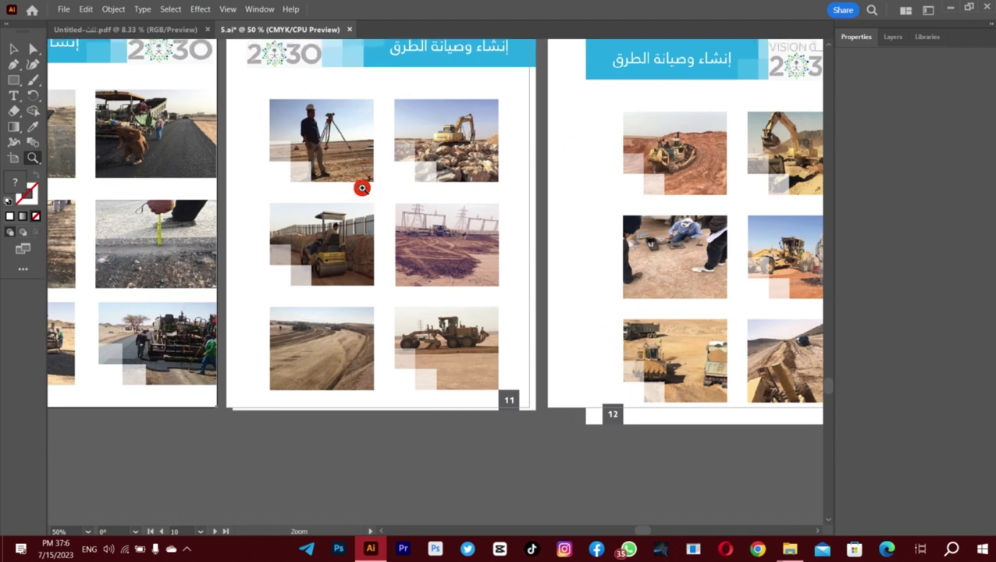
# Move the page 11 content so that it fits inside its artboard, with the header at the artboard's upper edge
pyautogui.scroll(2, 362, 171)
pyautogui.press('v')
pyautogui.click(471, 176)
pyautogui.moveTo(471, 177); pyautogui.dragTo(471, 173)
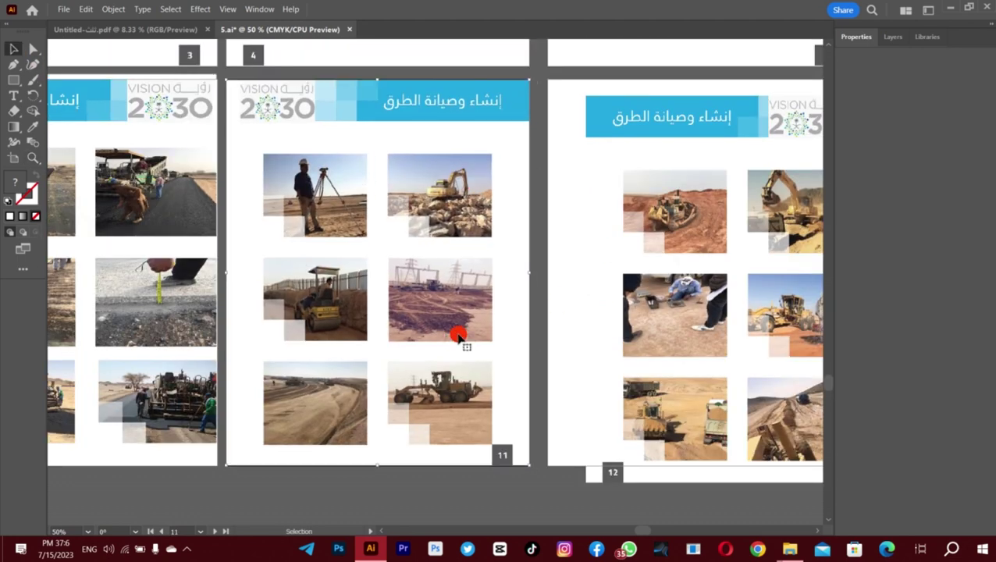
# Fit the page 12 content to its artboard, aligning it with the left edge and widening it toward the right edge
pyautogui.moveTo(640, 531); pyautogui.dragTo(649, 530)
pyautogui.moveTo(598, 344); pyautogui.dragTo(582, 335)
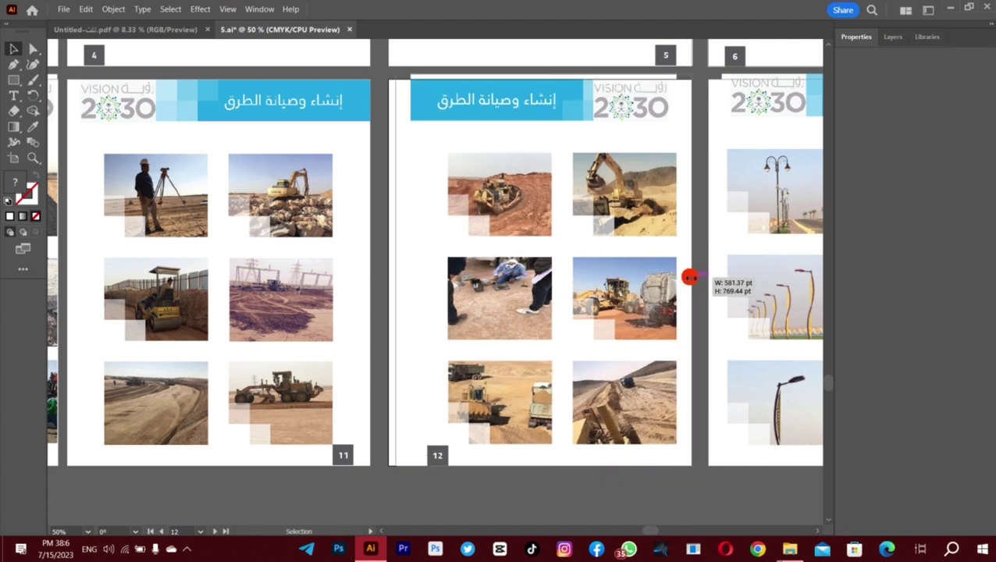
pyautogui.moveTo(689, 276); pyautogui.dragTo(550, 388)
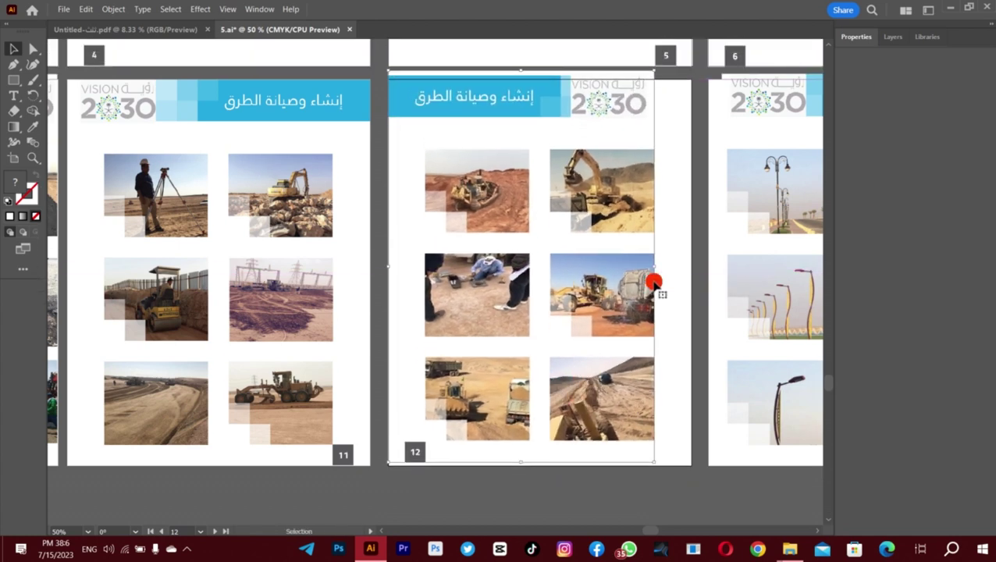
pyautogui.moveTo(654, 272); pyautogui.dragTo(690, 275)
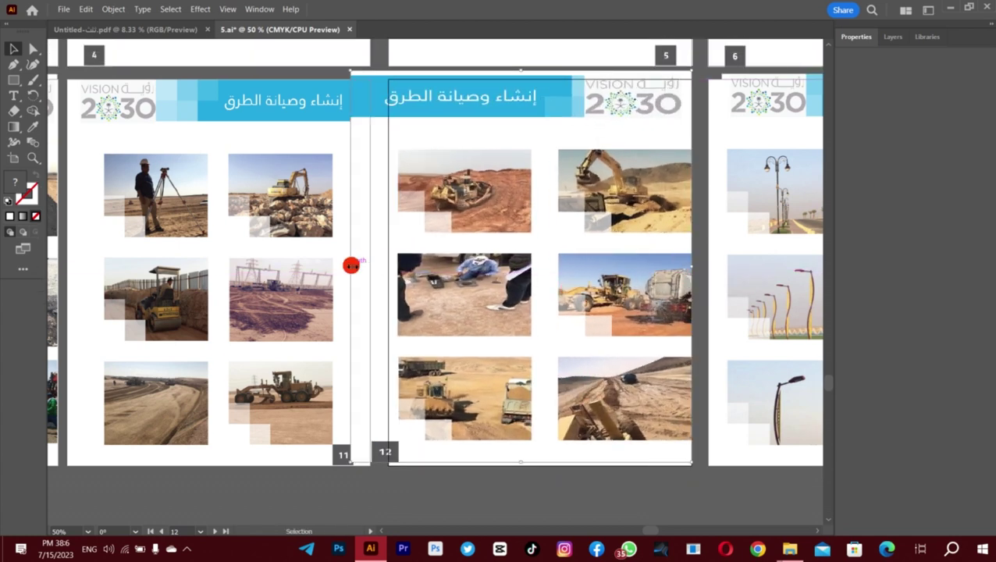
pyautogui.hotkey('ctrl', 'z')
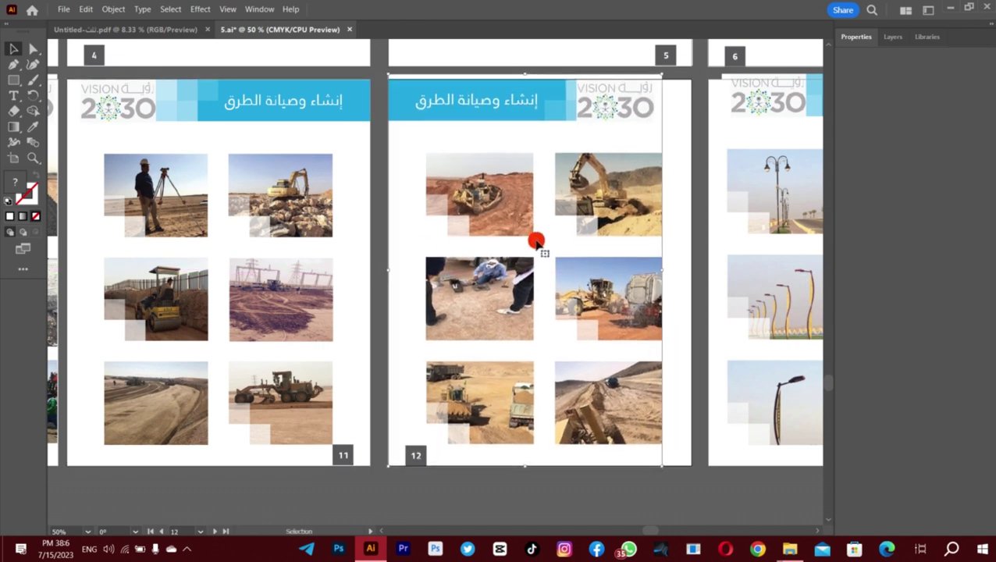
pyautogui.moveTo(661, 271); pyautogui.dragTo(674, 271)
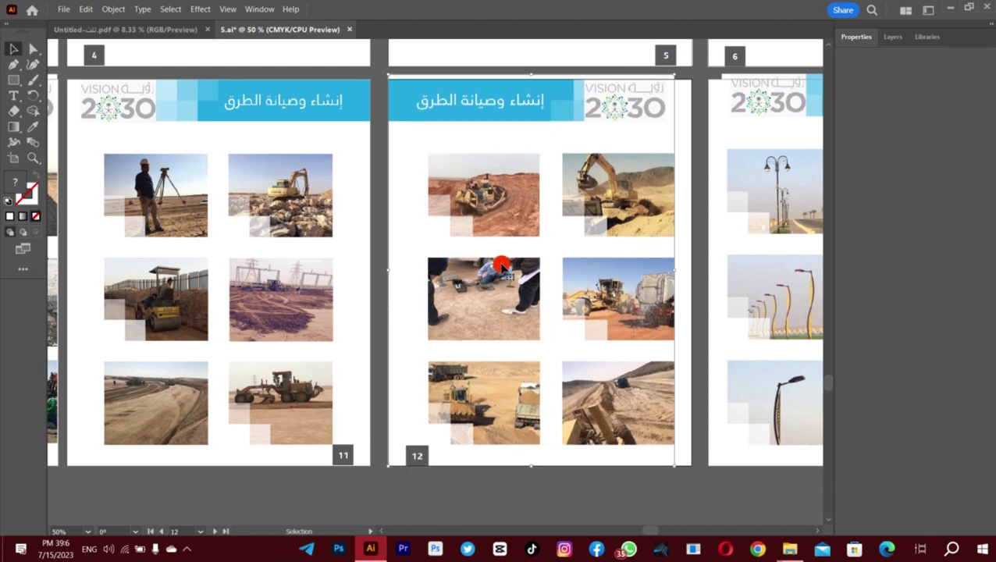
# Move the page 13 street-lighting content onto its artboard and resize it to about 542 × 752 pt
pyautogui.hscroll(-5, 628, 521)
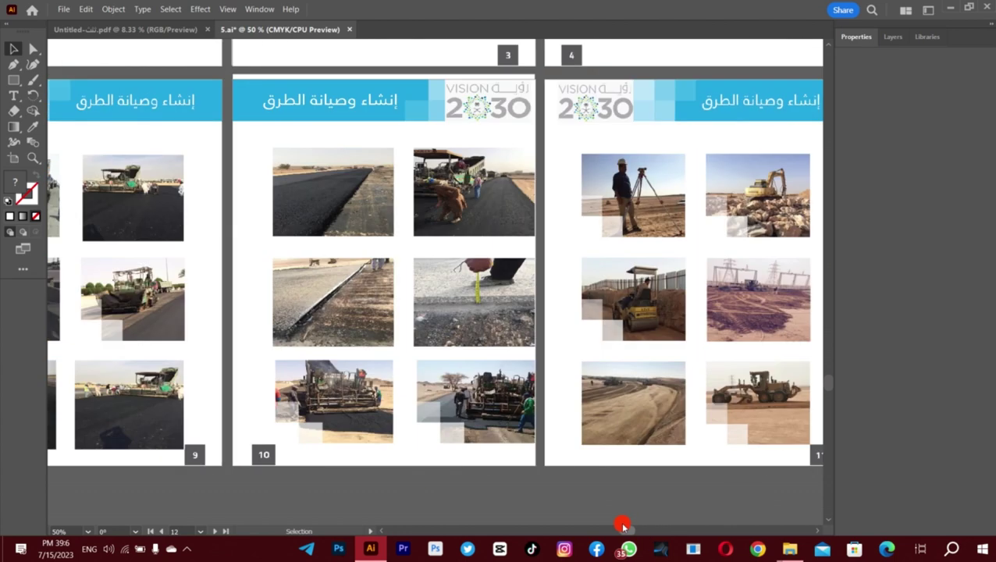
pyautogui.click(382, 308)
pyautogui.hscroll(5, 632, 533)
pyautogui.moveTo(551, 338); pyautogui.dragTo(555, 349)
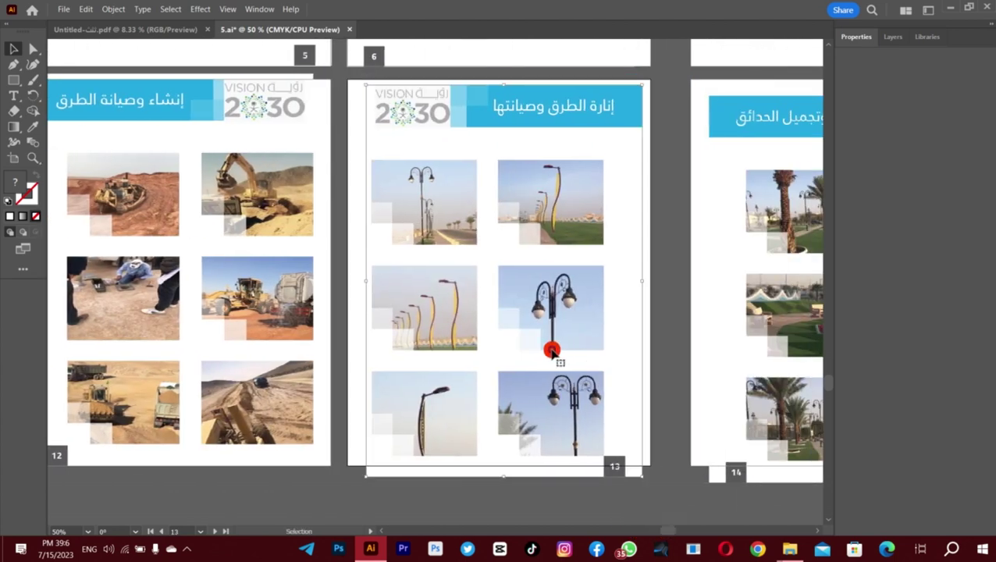
pyautogui.moveTo(510, 466)
pyautogui.mouseDown()
pyautogui.moveTo(532, 422)
pyautogui.moveTo(511, 462)
pyautogui.mouseUp()
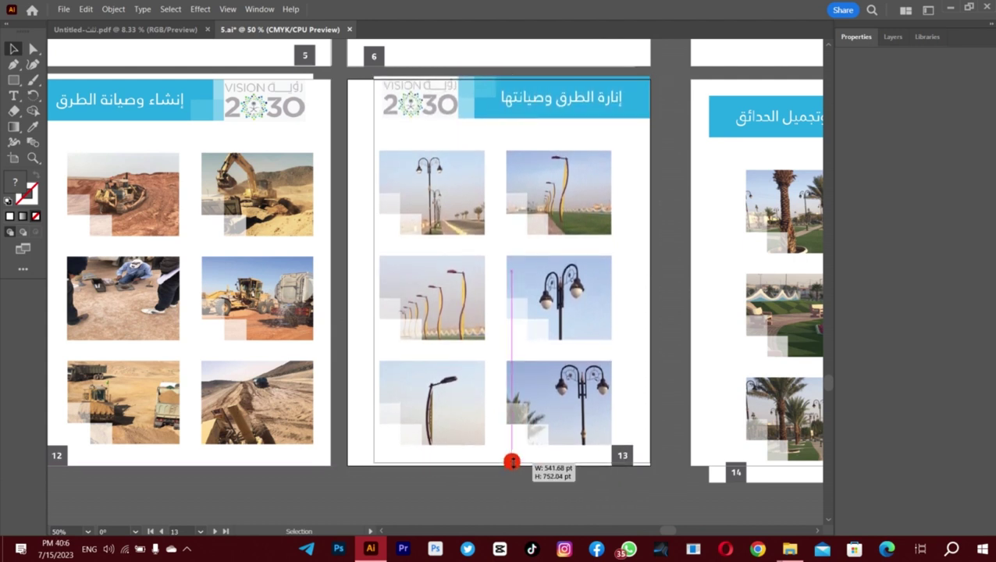
pyautogui.press('z')
pyautogui.click(474, 362)
pyautogui.scroll(5, 829, 377)
pyautogui.scroll(-3, 829, 376)
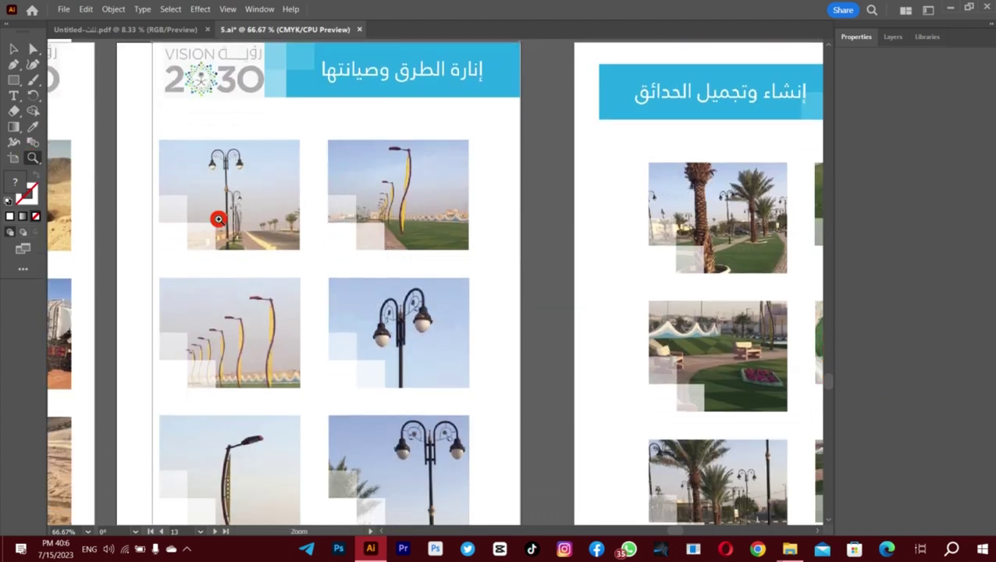
pyautogui.hotkey('ctrl', '-')
pyautogui.press('v')
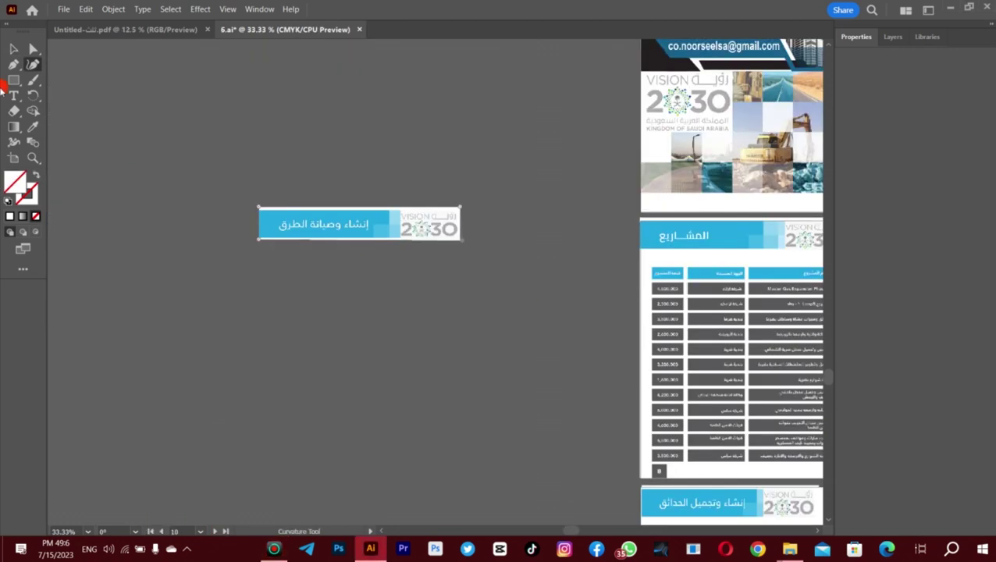
# Move the roads header banner from the pasteboard to the top of the page with the four asphalt photos
pyautogui.press('v')
pyautogui.hotkey('ctrl', '-')
pyautogui.hotkey('ctrl', '-')
pyautogui.hotkey('ctrl', '-')
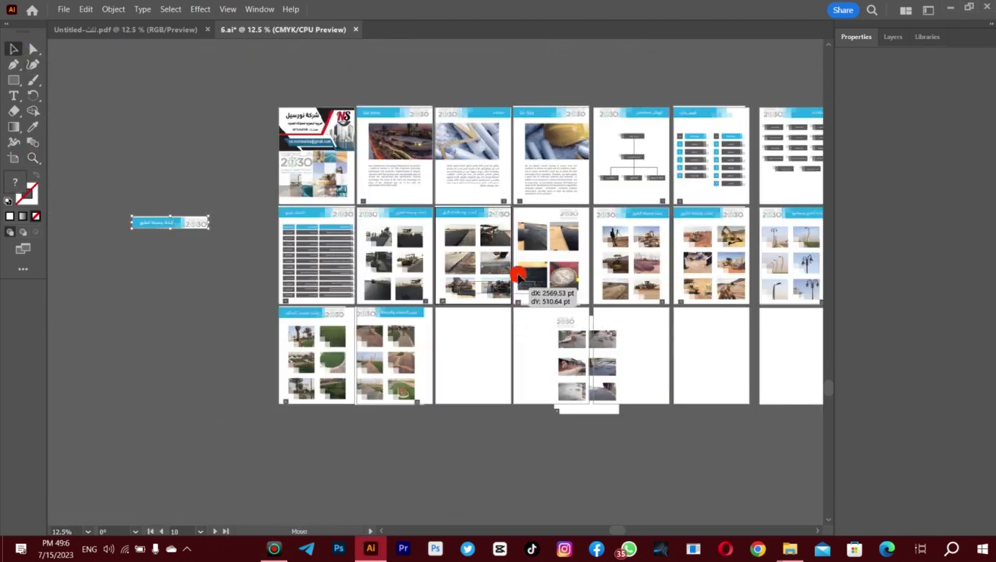
pyautogui.moveTo(518, 274); pyautogui.dragTo(542, 236)
# Shift the page 16 photo content slightly upward on its artboard beneath the header
pyautogui.hotkey('ctrl', '+')
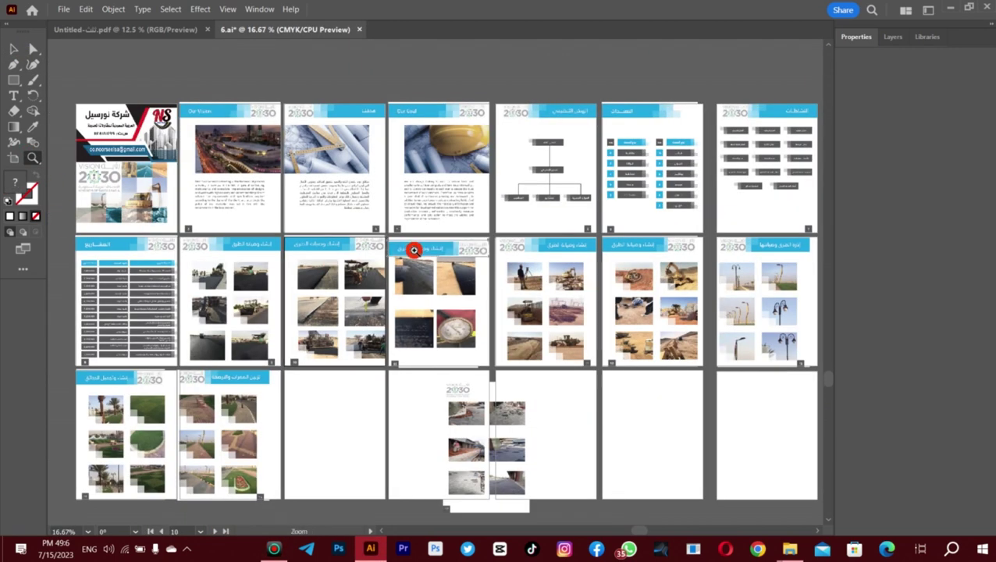
pyautogui.click(413, 250)
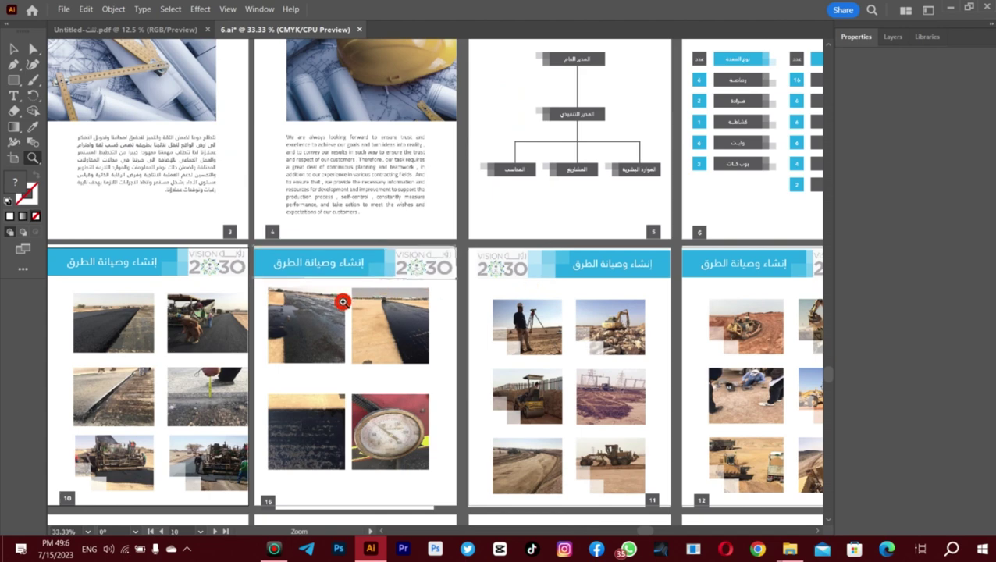
pyautogui.click(13, 48)
pyautogui.click(412, 437)
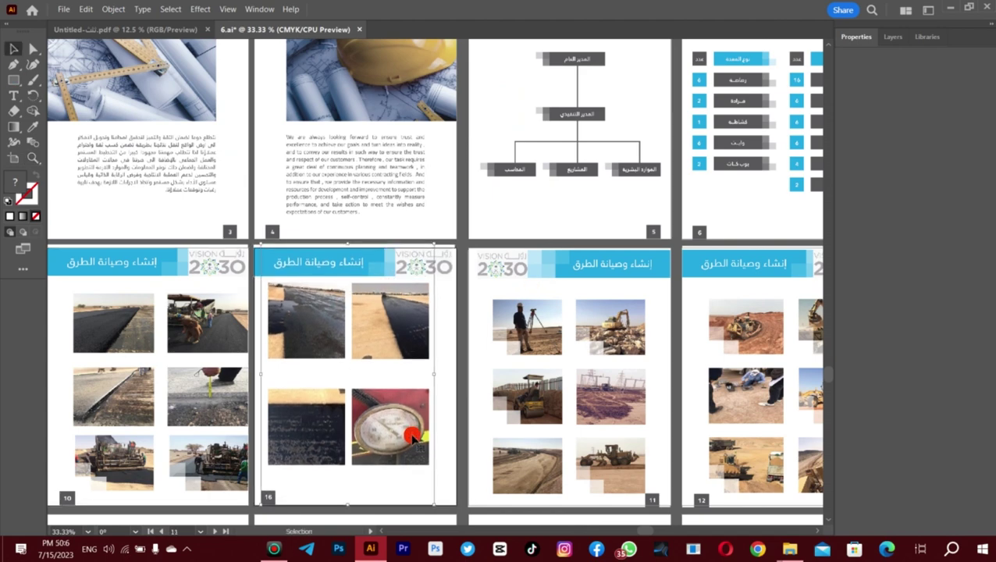
# Swap the page 16 and page 11 content between their neighbouring artboards, parking page 16 on the pasteboard in between
pyautogui.hotkey('ctrl', '-')
pyautogui.hotkey('ctrl', '-')
pyautogui.hotkey('ctrl', '-')
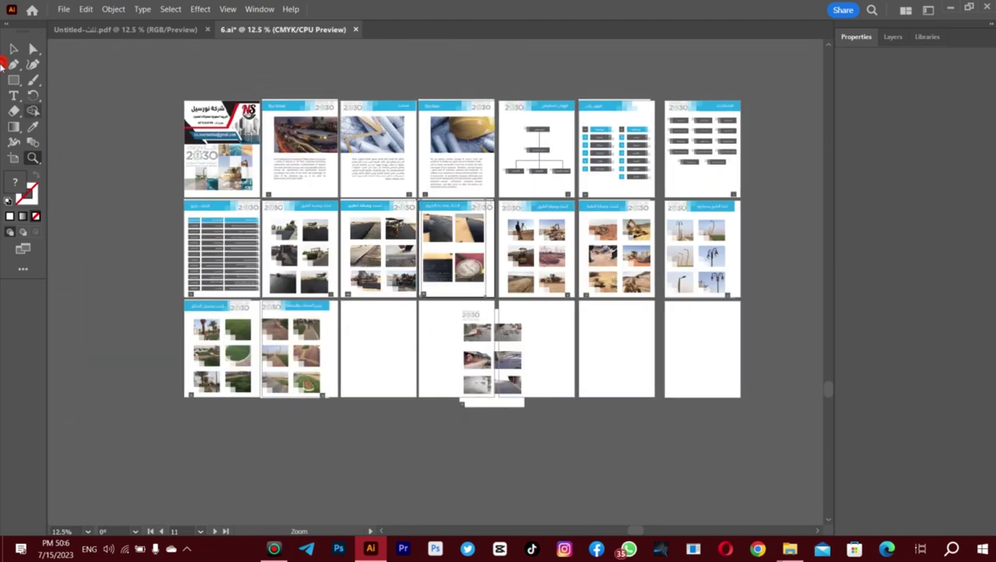
pyautogui.moveTo(124, 205); pyautogui.dragTo(396, 205)
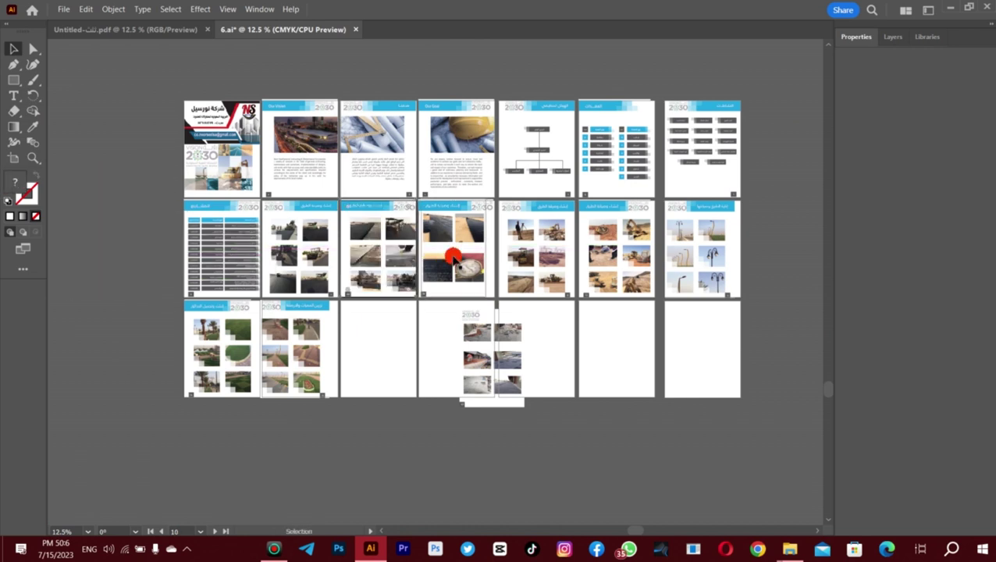
pyautogui.moveTo(451, 262); pyautogui.dragTo(62, 178)
pyautogui.moveTo(554, 265); pyautogui.dragTo(472, 261)
pyautogui.moveTo(104, 246); pyautogui.dragTo(537, 248)
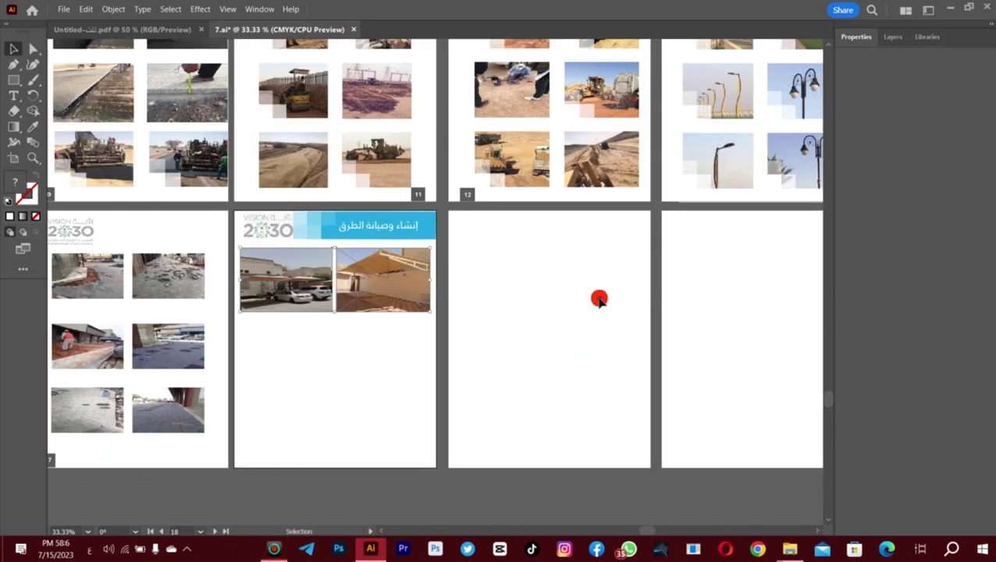
# Select the two carport photos beneath the roads header and shift them slightly down the page as a pair
pyautogui.click(330, 279)
pyautogui.click(284, 313)
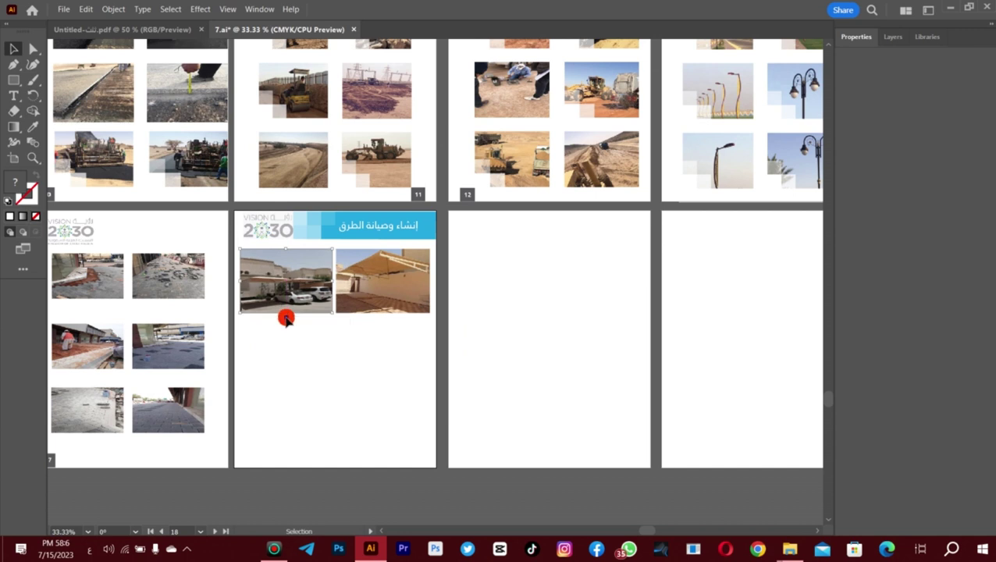
pyautogui.click(400, 268)
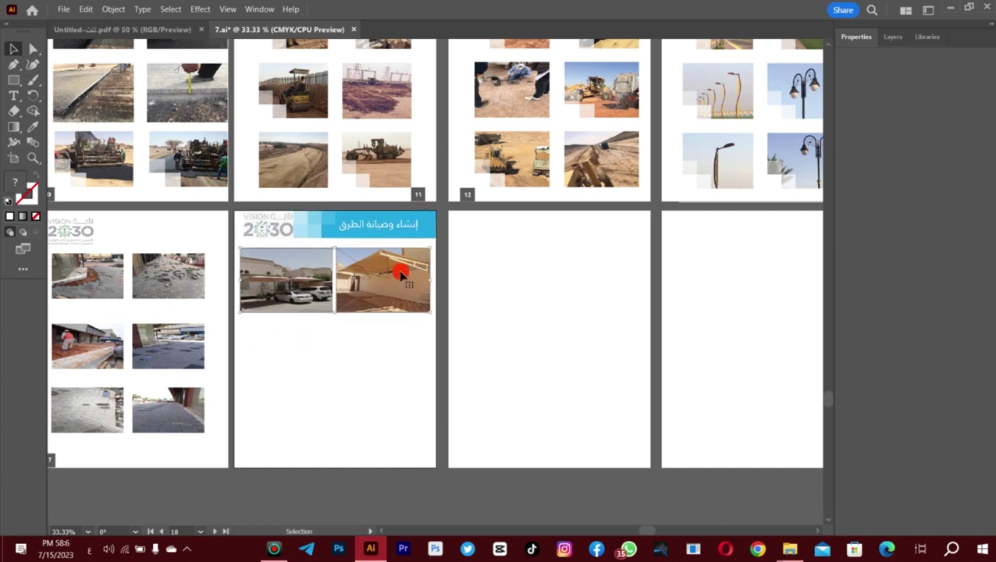
# Place the photo of the carport with beige side panels from the بروفايل folder below the two existing carport photos
pyautogui.moveTo(775, 550)
pyautogui.click(668, 496)
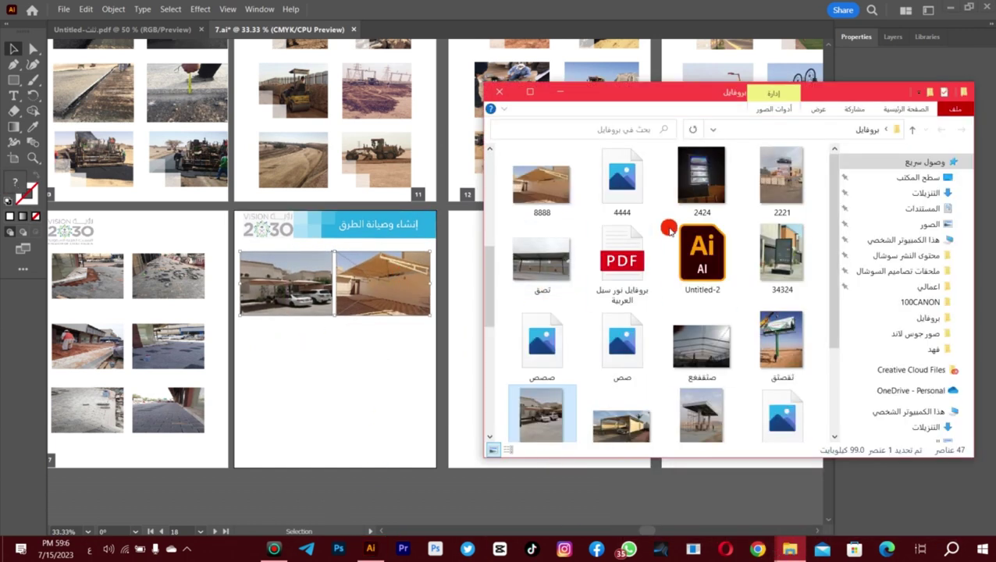
pyautogui.moveTo(621, 411); pyautogui.dragTo(427, 441)
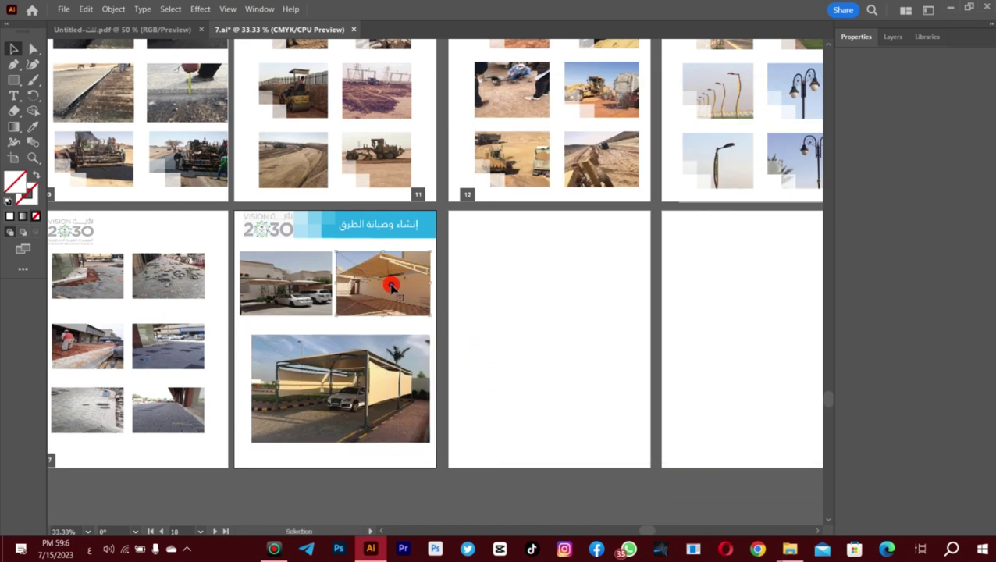
# Move the tan canopy photo to the page's lower edge and shrink the new carport photo into the upper row
pyautogui.moveTo(391, 286); pyautogui.dragTo(336, 447)
pyautogui.moveTo(433, 429); pyautogui.dragTo(422, 345)
pyautogui.moveTo(241, 361); pyautogui.dragTo(273, 312)
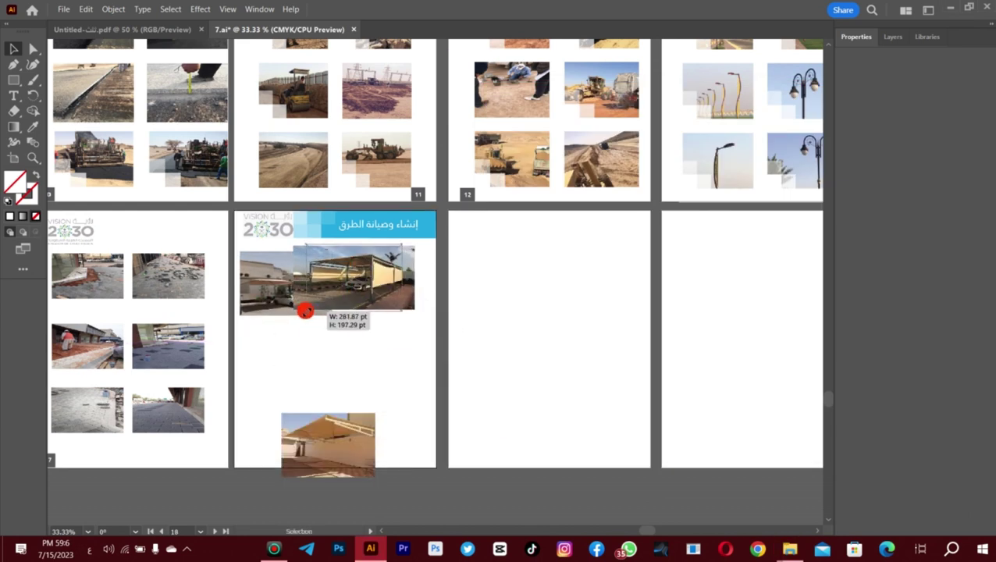
# Try a staggered layout of the three carport photos down the page, enlarging the upper one
pyautogui.moveTo(306, 344); pyautogui.dragTo(295, 342)
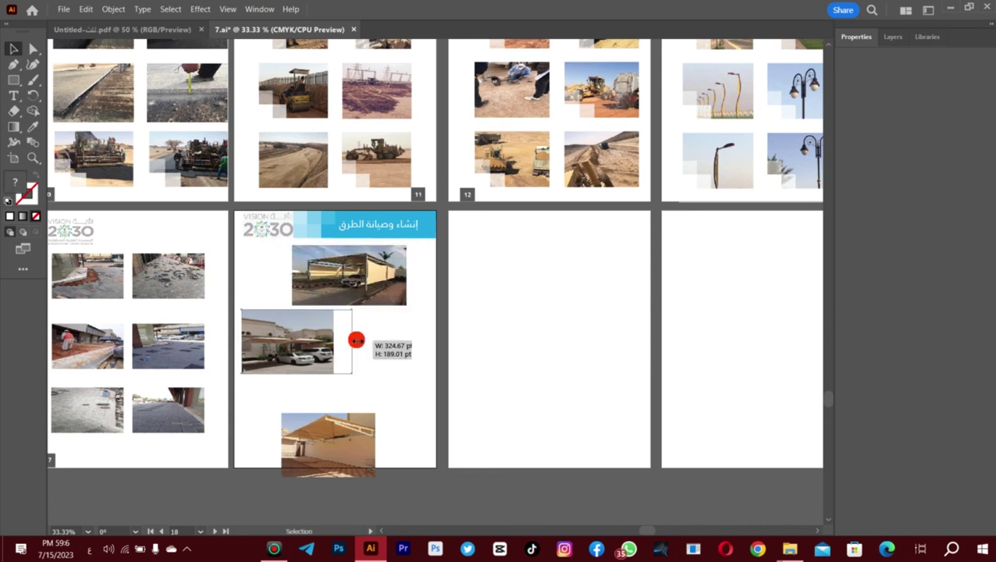
pyautogui.moveTo(356, 340); pyautogui.dragTo(335, 341)
pyautogui.moveTo(359, 287); pyautogui.dragTo(365, 288)
pyautogui.moveTo(316, 337)
pyautogui.mouseDown()
pyautogui.moveTo(332, 342)
pyautogui.moveTo(323, 340)
pyautogui.mouseUp()
pyautogui.moveTo(341, 449); pyautogui.dragTo(377, 419)
pyautogui.moveTo(293, 343); pyautogui.dragTo(289, 343)
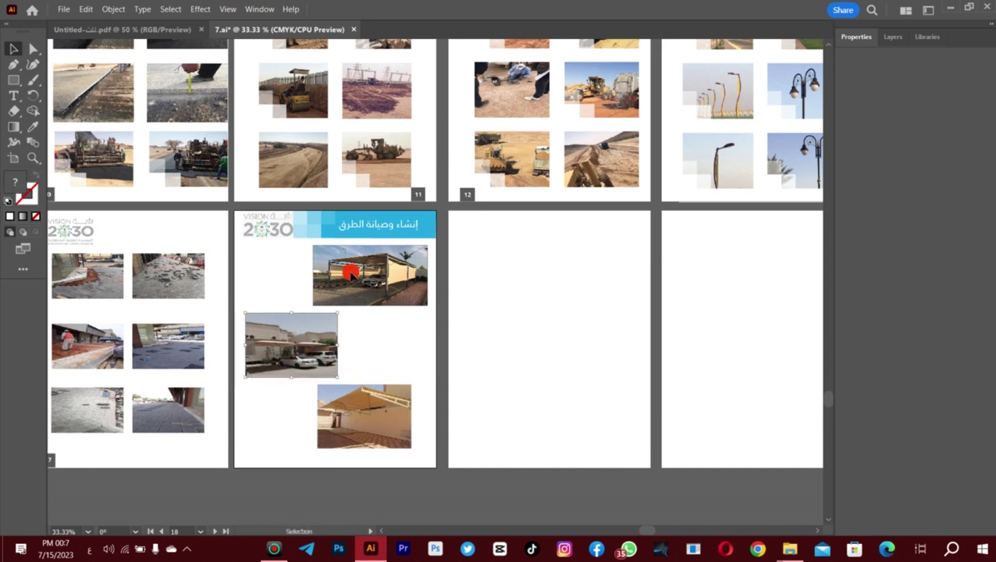
pyautogui.moveTo(386, 246); pyautogui.dragTo(418, 309)
pyautogui.moveTo(267, 244); pyautogui.dragTo(291, 242)
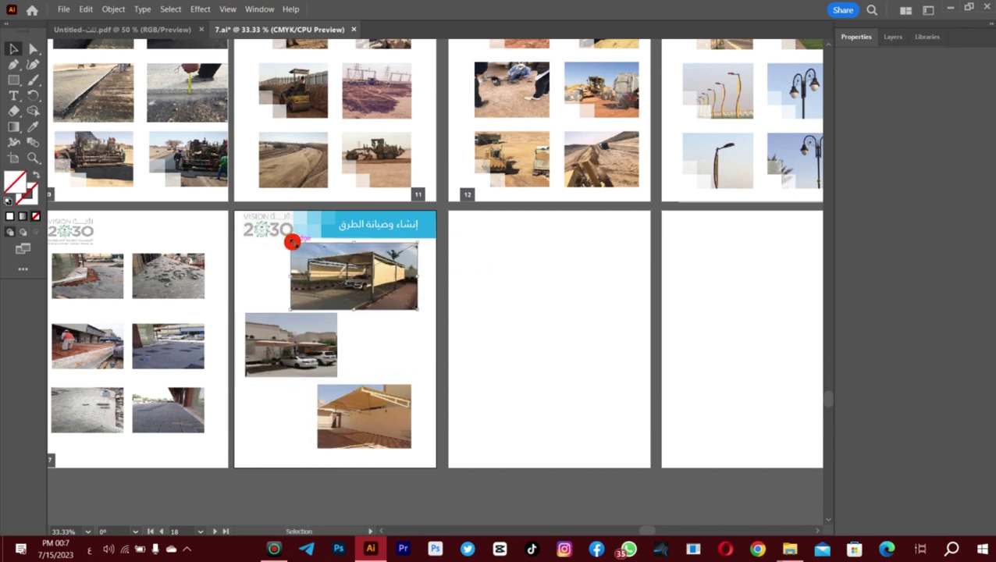
# Undo the staggered arrangement and resizing of the carport photos
pyautogui.hotkey('ctrl', 'z')
pyautogui.hotkey('ctrl', 'z')
pyautogui.hotkey('ctrl', 'z')
pyautogui.hotkey('ctrl', 'z')
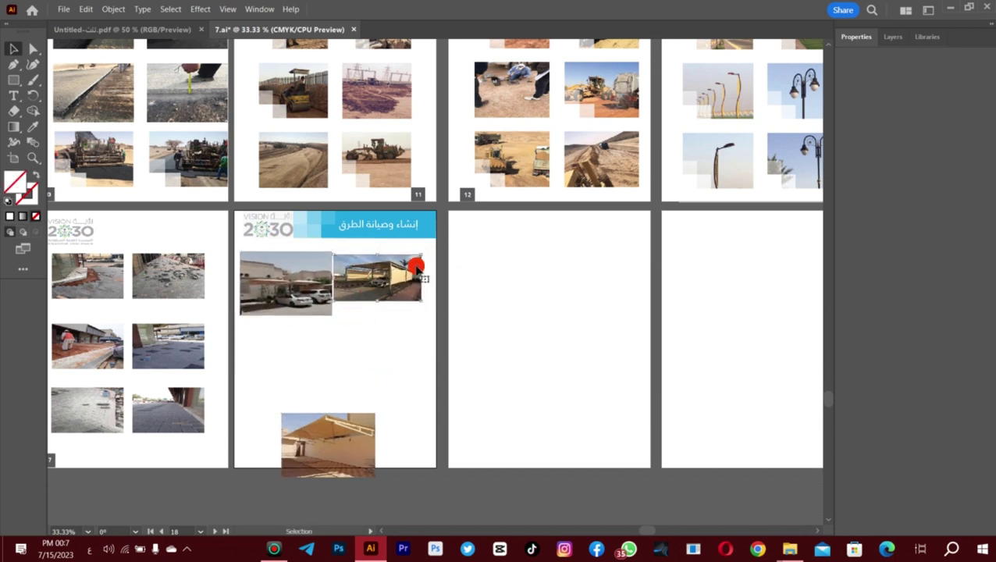
# Crop the left side of the new carport photo so that it fits beside the first photo
pyautogui.moveTo(434, 248); pyautogui.dragTo(431, 251)
pyautogui.rightClick(390, 298)
pyautogui.click(422, 403)
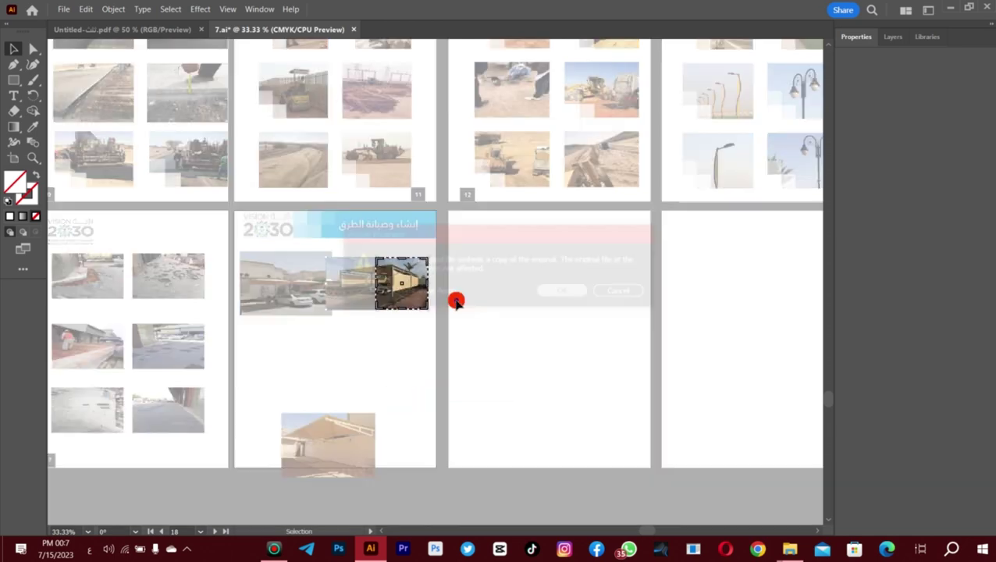
pyautogui.moveTo(328, 283); pyautogui.dragTo(333, 287)
pyautogui.press('Return')
# Scale the cropped carport photo to about 281 × 180 pt and move the tan canopy photo directly beneath it
pyautogui.moveTo(421, 257); pyautogui.dragTo(431, 251)
pyautogui.moveTo(336, 307); pyautogui.dragTo(334, 313)
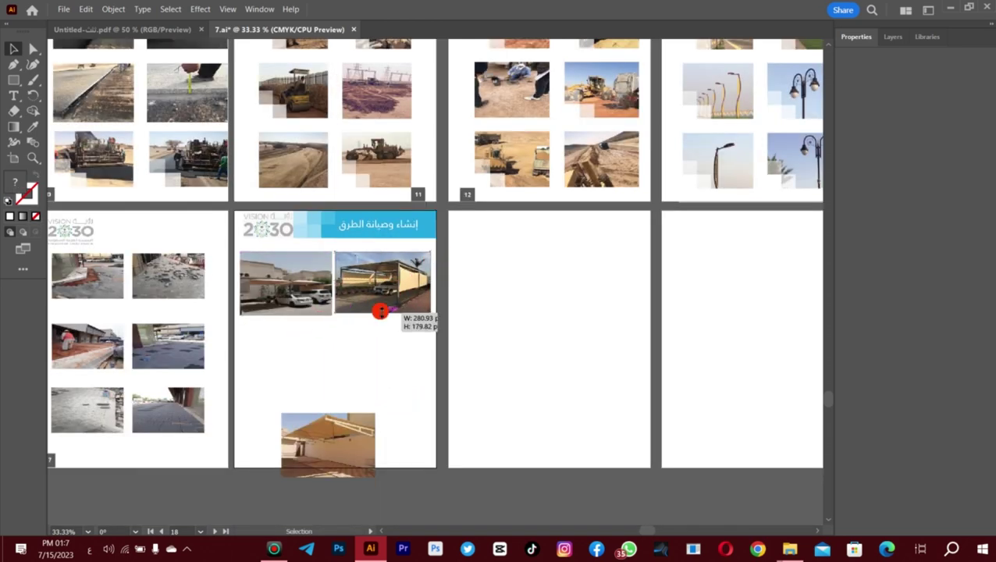
pyautogui.moveTo(328, 361); pyautogui.dragTo(388, 344)
# Look through the بروفايل folder for more carport photos for the page
pyautogui.click(789, 549)
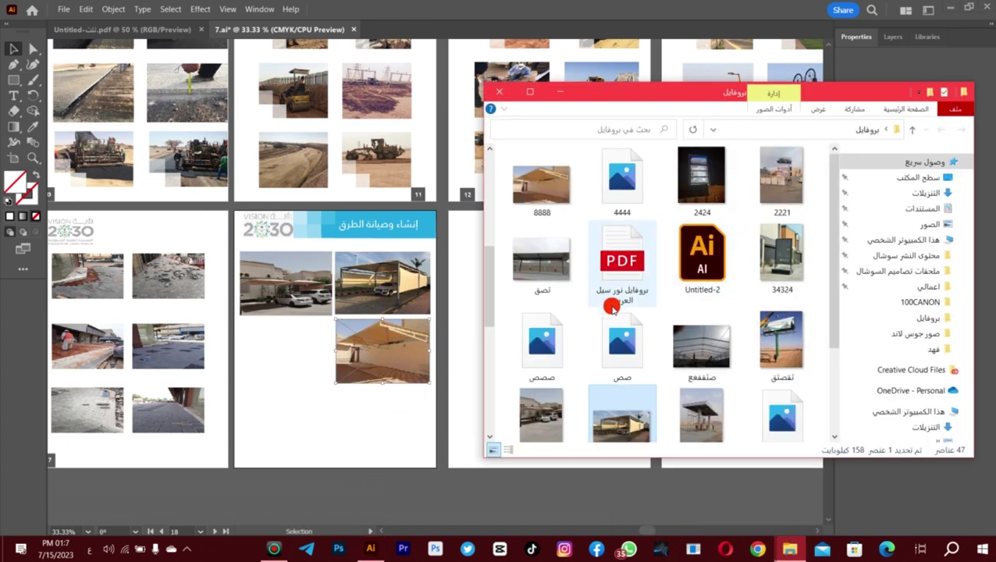
pyautogui.scroll(-2, 683, 370)
pyautogui.scroll(-5, 684, 370)
pyautogui.doubleClick(686, 376)
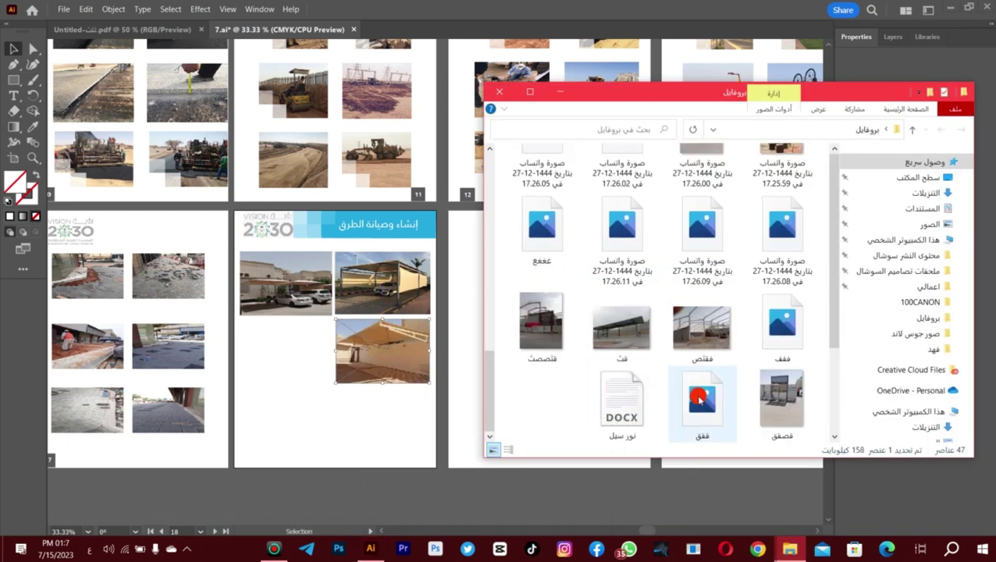
pyautogui.click(624, 302)
pyautogui.click(790, 549)
pyautogui.scroll(5, 573, 227)
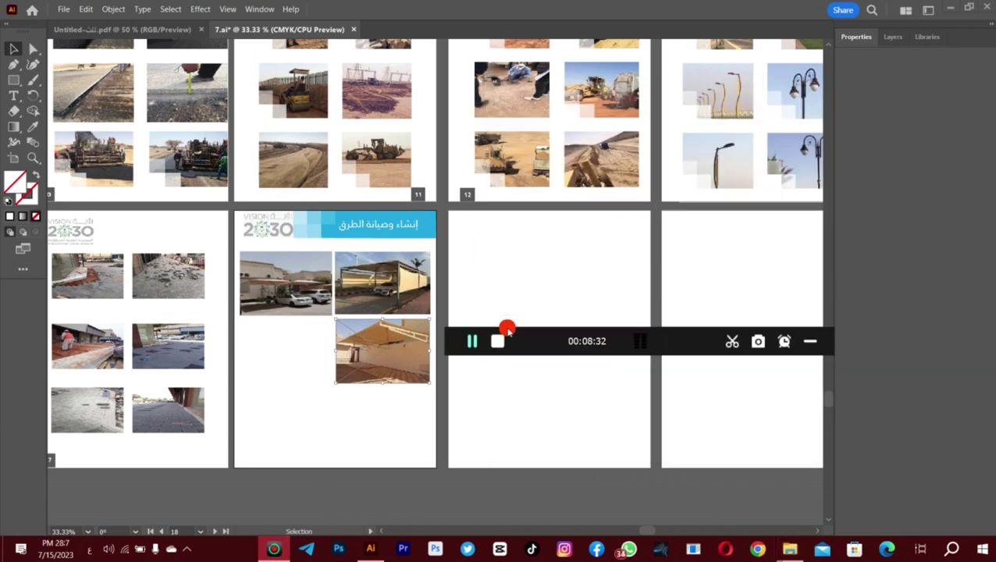
pyautogui.click(502, 329)
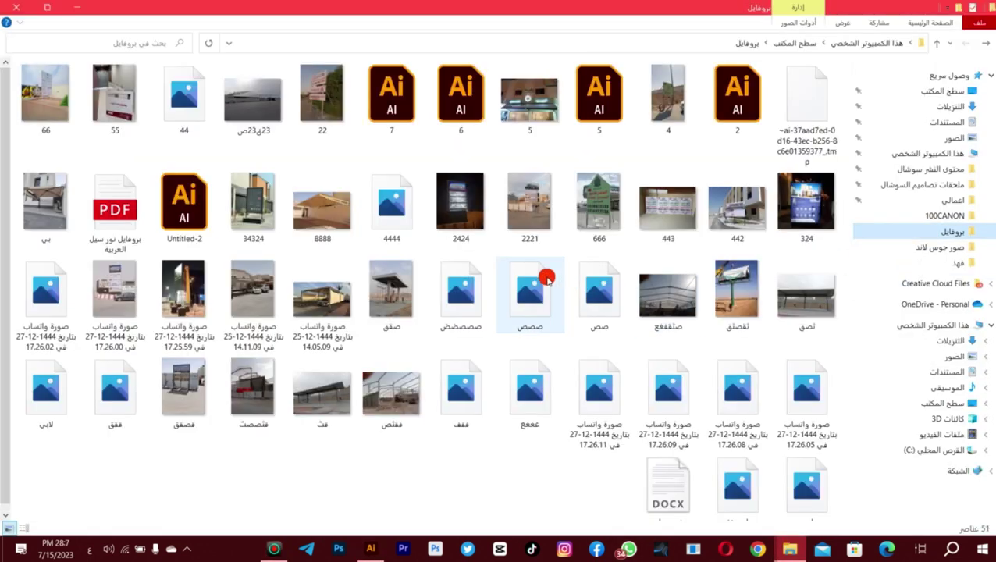
# Select the carport photos لبي, لبيءئ and بي in the folder and place them in the Illustrator document
pyautogui.click(797, 475)
pyautogui.keyDown('ctrl'); pyautogui.click(736, 479); pyautogui.keyUp('ctrl')
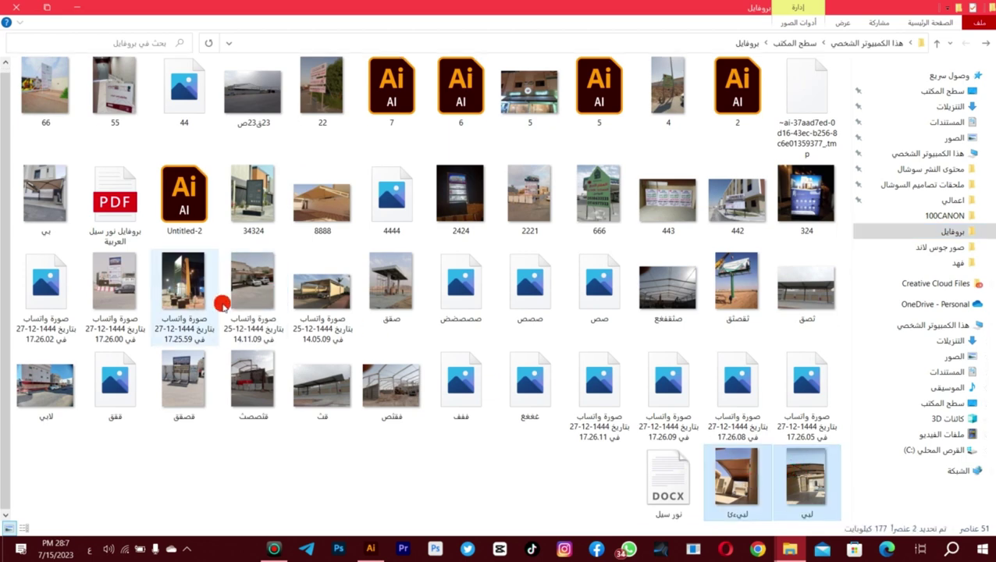
pyautogui.keyDown('ctrl'); pyautogui.click(57, 187); pyautogui.keyUp('ctrl')
pyautogui.moveTo(46, 195); pyautogui.dragTo(458, 425)
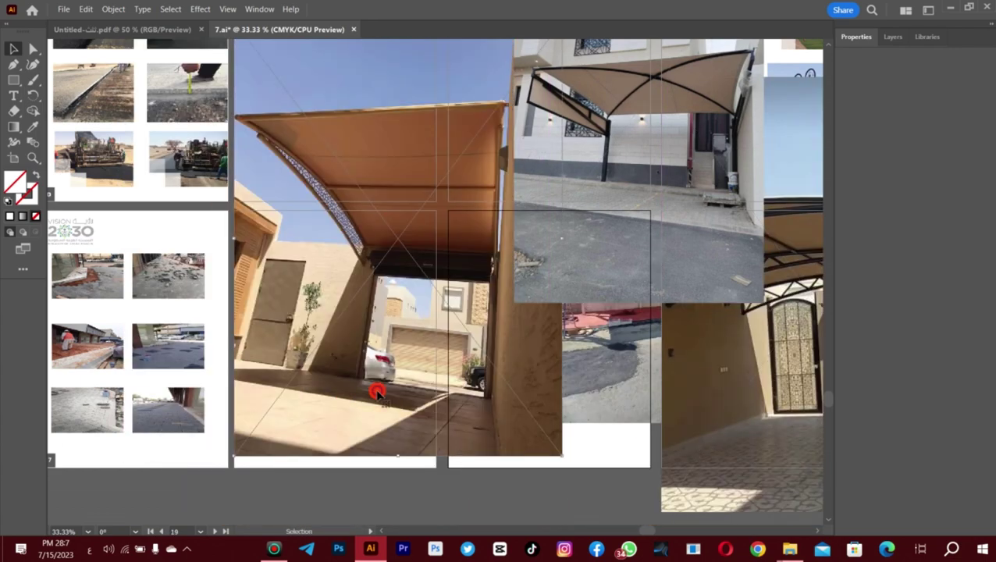
# Scale down the brown canopy and arched carport photos, and crop the brown canopy photo's height to fit beneath the first carport photo
pyautogui.moveTo(384, 409); pyautogui.dragTo(310, 396)
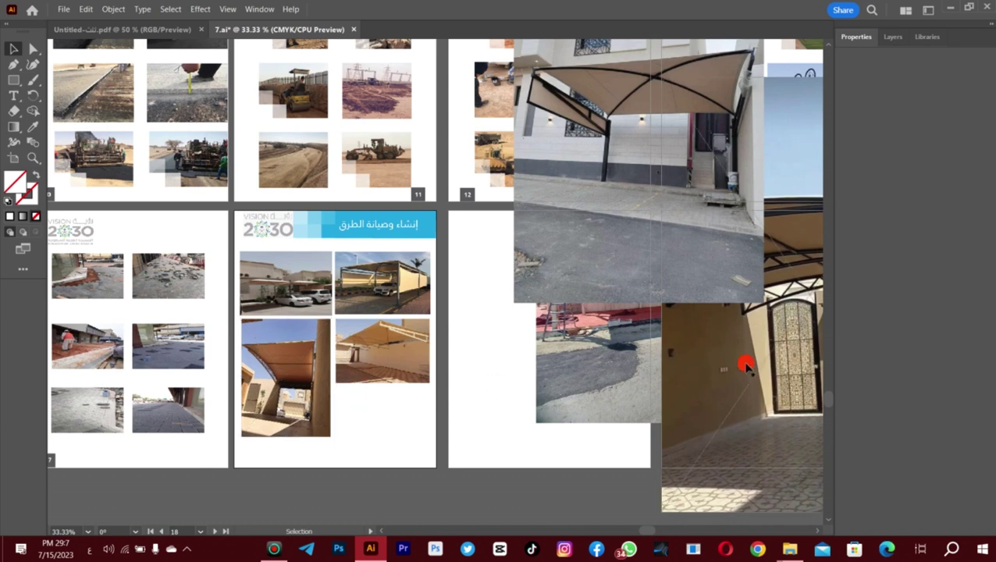
pyautogui.moveTo(745, 367); pyautogui.dragTo(586, 412)
pyautogui.rightClick(406, 409)
pyautogui.rightClick(322, 421)
pyautogui.click(357, 304)
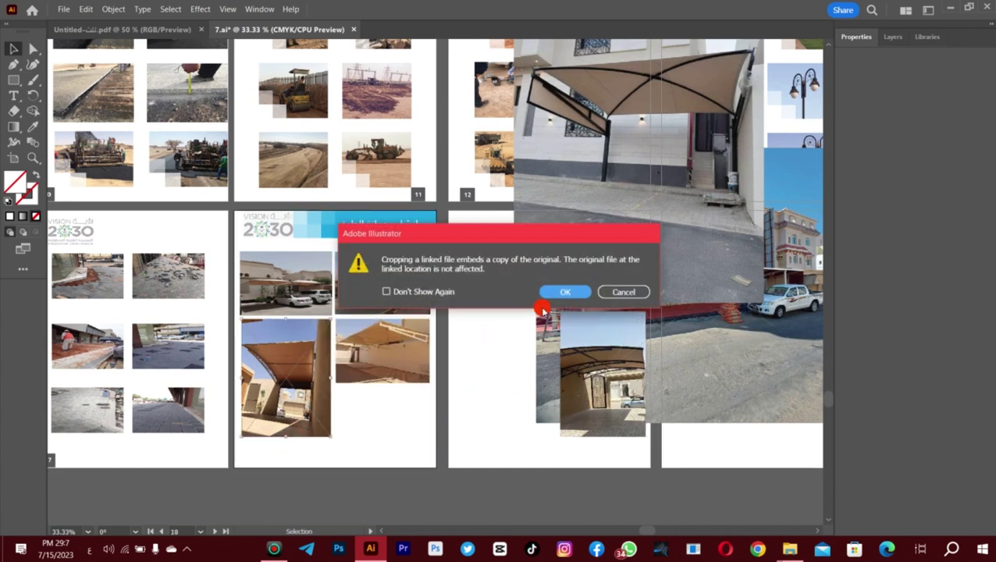
pyautogui.click(552, 293)
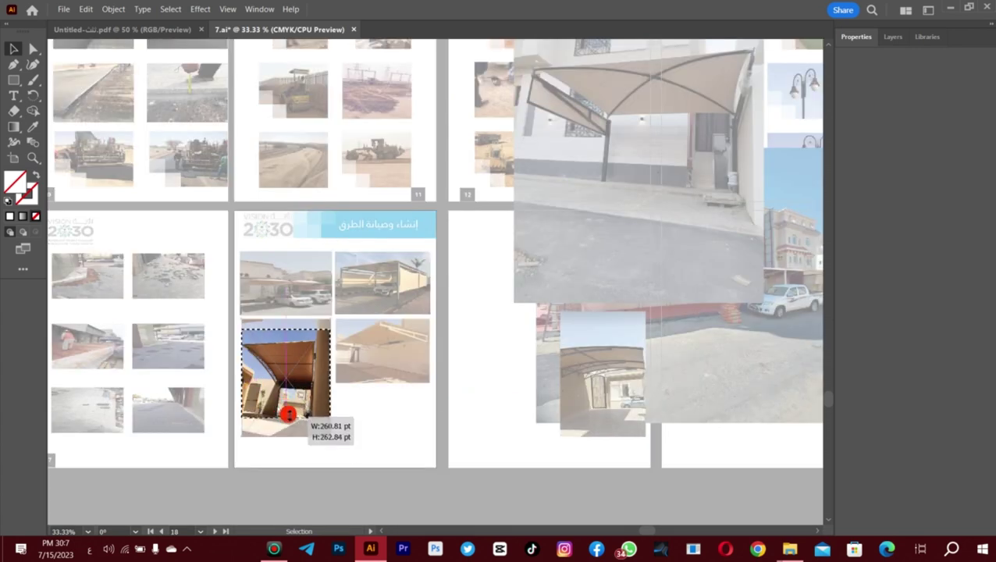
pyautogui.press('Escape')
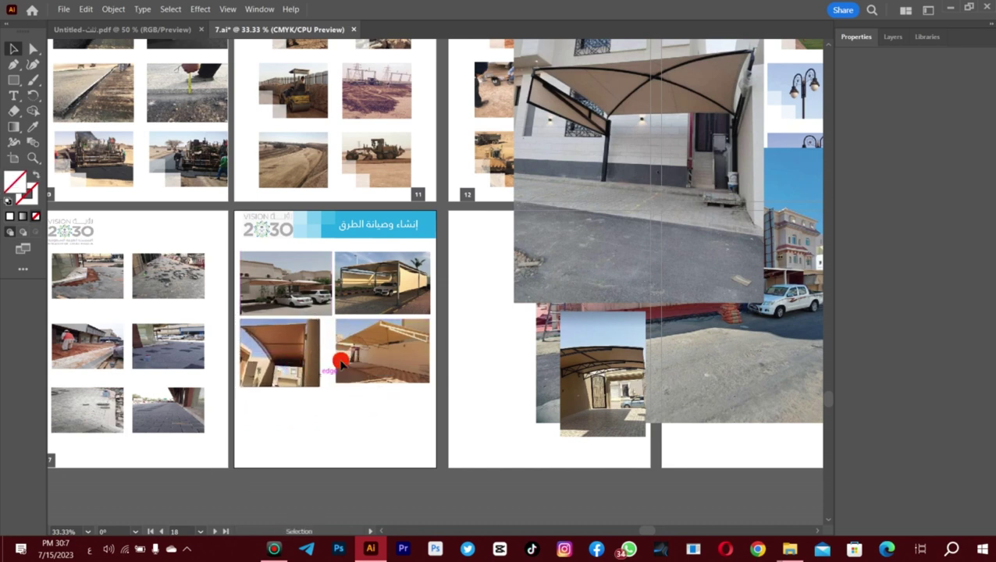
pyautogui.moveTo(411, 426); pyautogui.dragTo(340, 357)
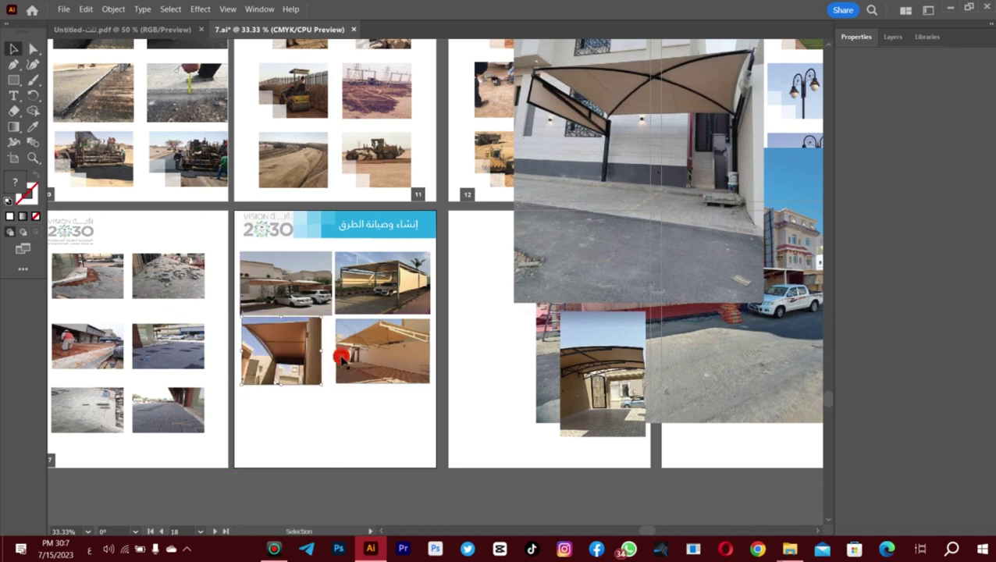
pyautogui.moveTo(380, 318); pyautogui.dragTo(380, 317)
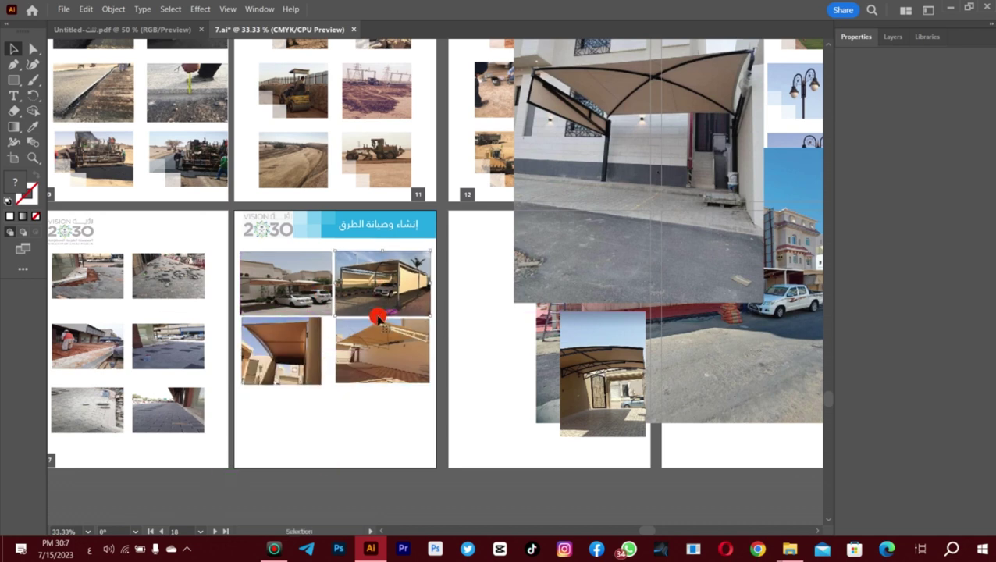
# Scale the street photo with the white pickup into the slot beneath the first carport photo and crop its sides
pyautogui.moveTo(780, 344); pyautogui.dragTo(337, 397)
pyautogui.rightClick(304, 363)
pyautogui.click(337, 185)
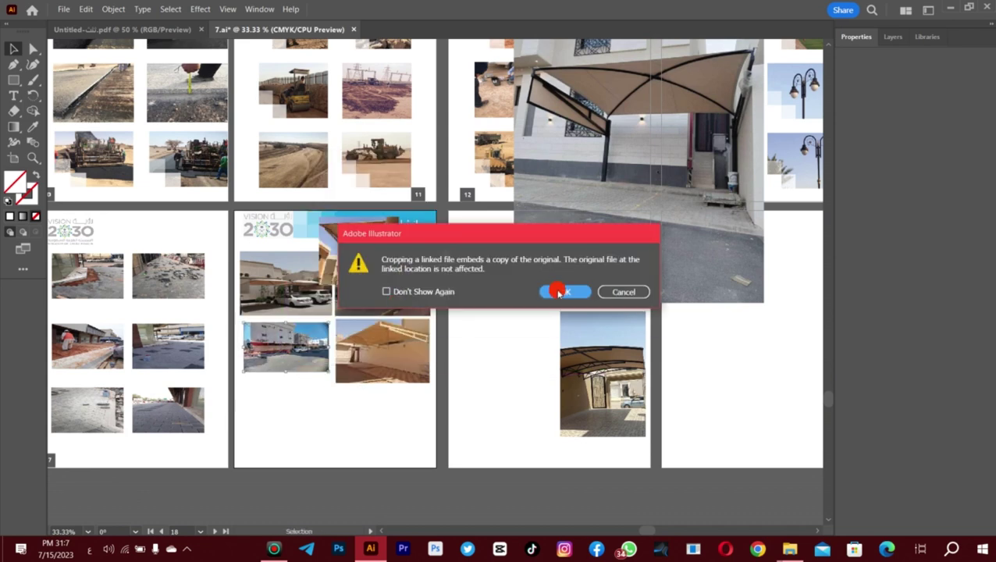
pyautogui.click(571, 291)
pyautogui.moveTo(328, 347); pyautogui.dragTo(321, 370)
pyautogui.press('Return')
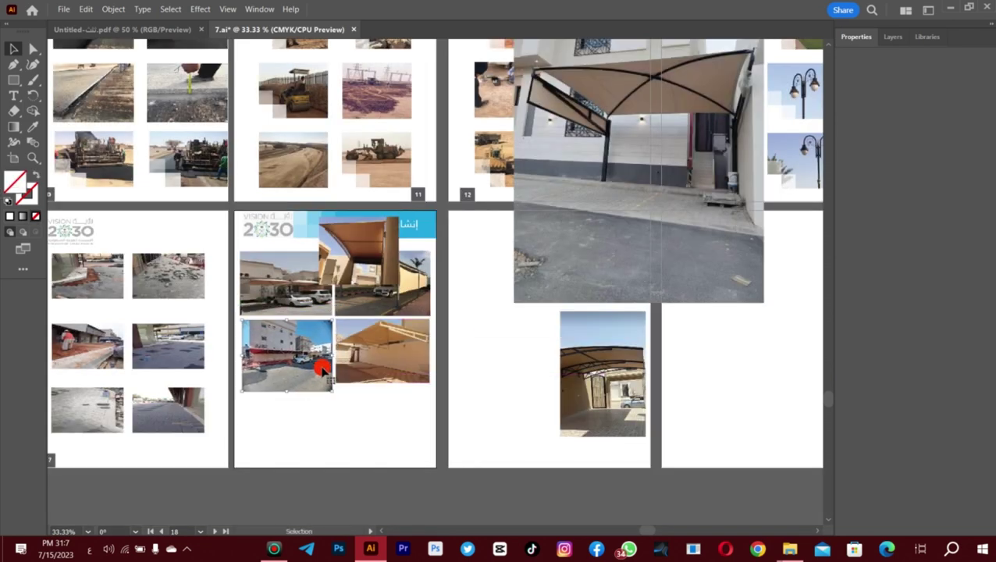
# Enlarge the street photo to the column width and crop its bottom and side so that it lines up with the photo above
pyautogui.hotkey('ctrl', '1')
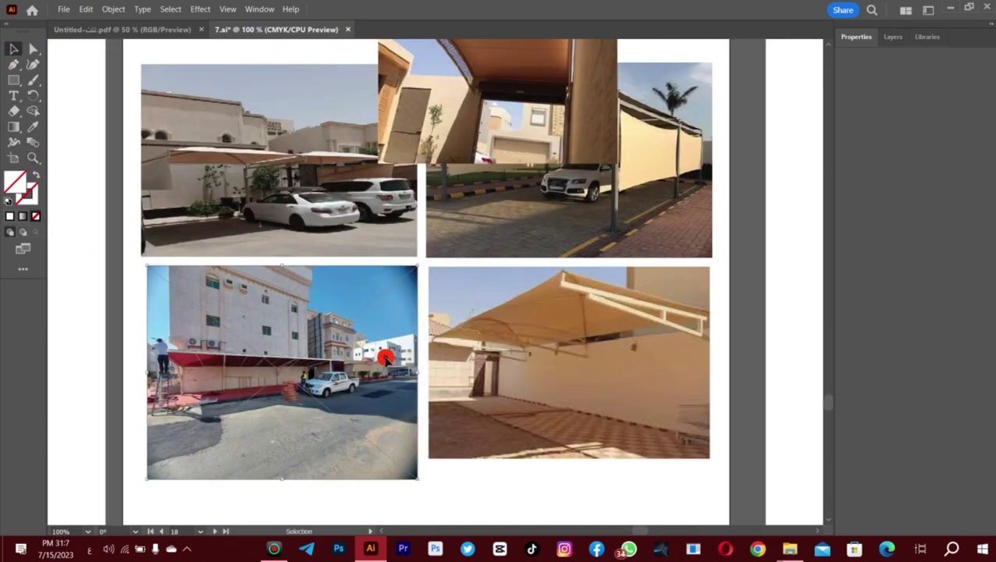
pyautogui.moveTo(411, 306)
pyautogui.mouseDown()
pyautogui.moveTo(380, 349)
pyautogui.moveTo(418, 262)
pyautogui.moveTo(406, 300)
pyautogui.mouseUp()
pyautogui.rightClick(407, 299)
pyautogui.click(447, 414)
pyautogui.moveTo(367, 386); pyautogui.dragTo(419, 373)
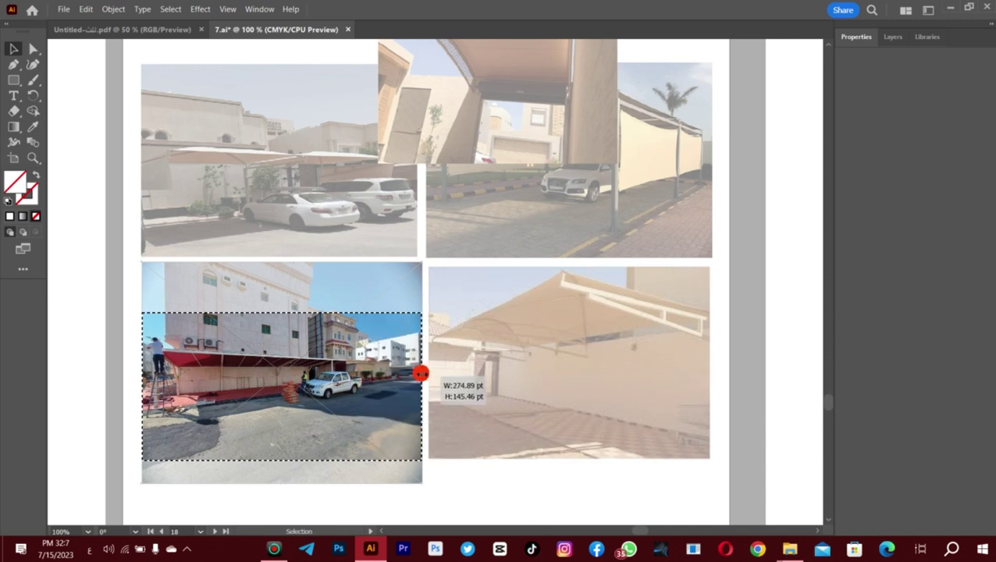
pyautogui.moveTo(269, 326); pyautogui.dragTo(279, 263)
pyautogui.press('Return')
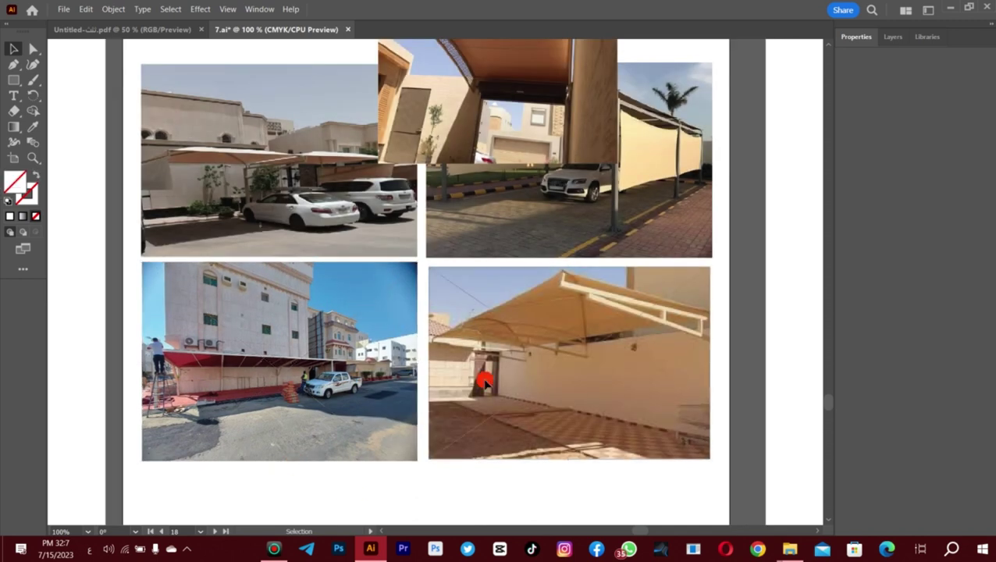
# Resize the tan canopy photo so that its edges line up with the carport photo above it and the street photo beside it
pyautogui.click(658, 373)
pyautogui.moveTo(730, 256); pyautogui.dragTo(729, 258)
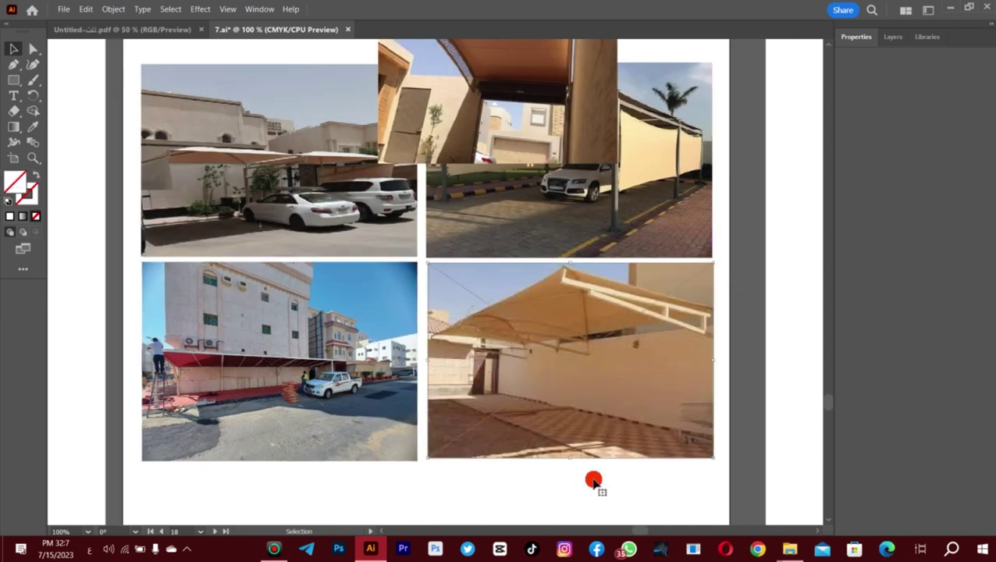
pyautogui.moveTo(570, 457); pyautogui.dragTo(570, 431)
pyautogui.scroll(-1, 268, 447)
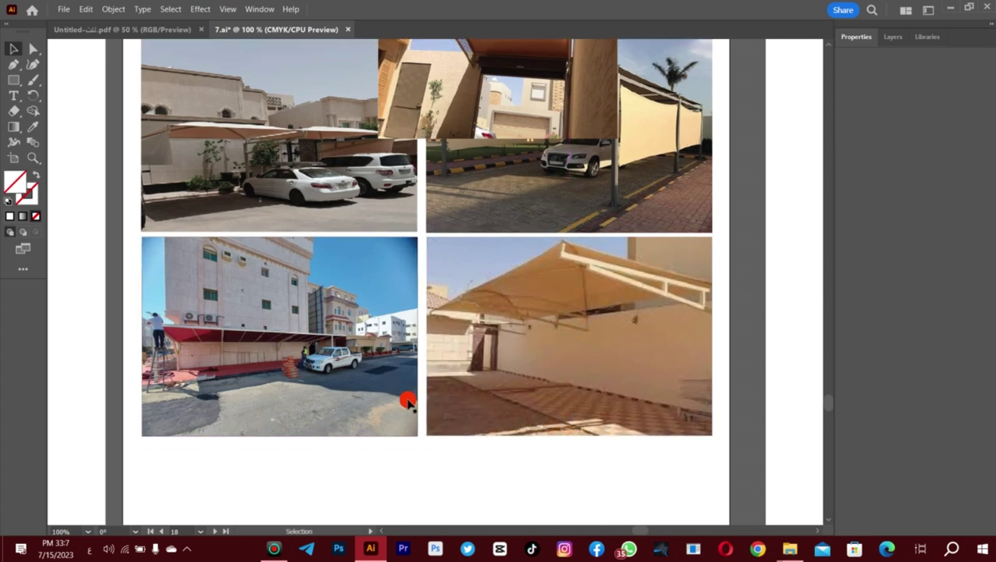
# Move the brown canopy photo and the arched carport photo into a third row beneath the four aligned photos
pyautogui.scroll(-2, 442, 282)
pyautogui.moveTo(469, 145); pyautogui.dragTo(510, 396)
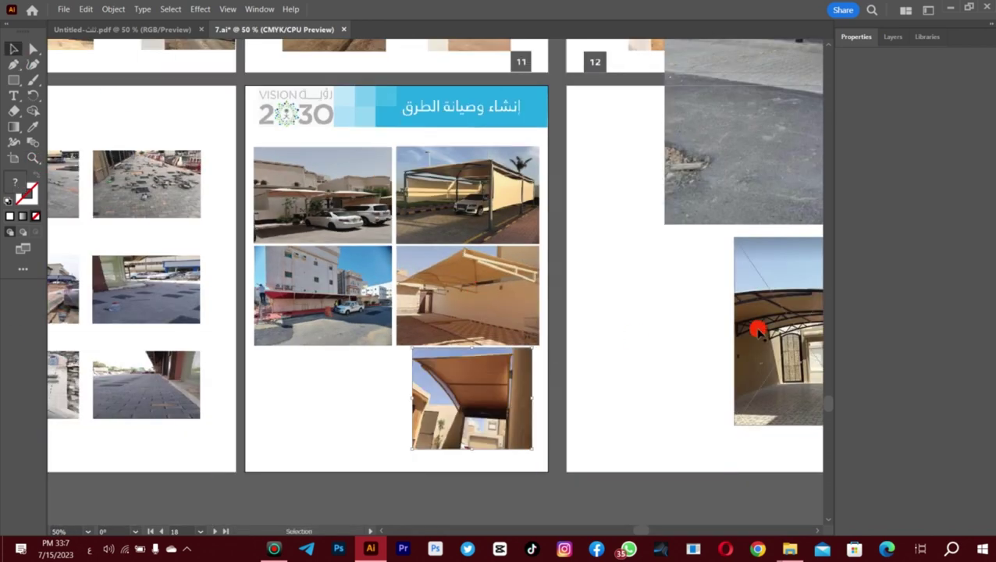
pyautogui.moveTo(778, 328); pyautogui.dragTo(337, 388)
# Crop the top and bottom of the arched carport photo to shorten it for the third row
pyautogui.rightClick(348, 166)
pyautogui.click(388, 273)
pyautogui.moveTo(351, 318); pyautogui.dragTo(351, 348)
pyautogui.moveTo(351, 472); pyautogui.dragTo(344, 414)
pyautogui.press('Return')
pyautogui.hotkey('shift', 'o')
# Crop the arched carport photo again to a wide strip and scale it to the width of the street photo above
pyautogui.rightClick(329, 388)
pyautogui.click(355, 270)
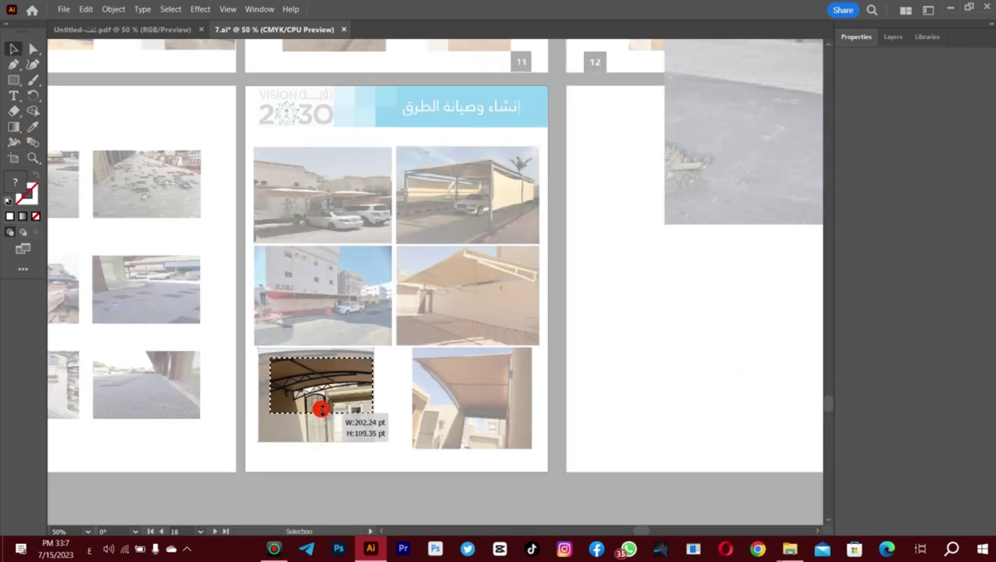
pyautogui.press('Return')
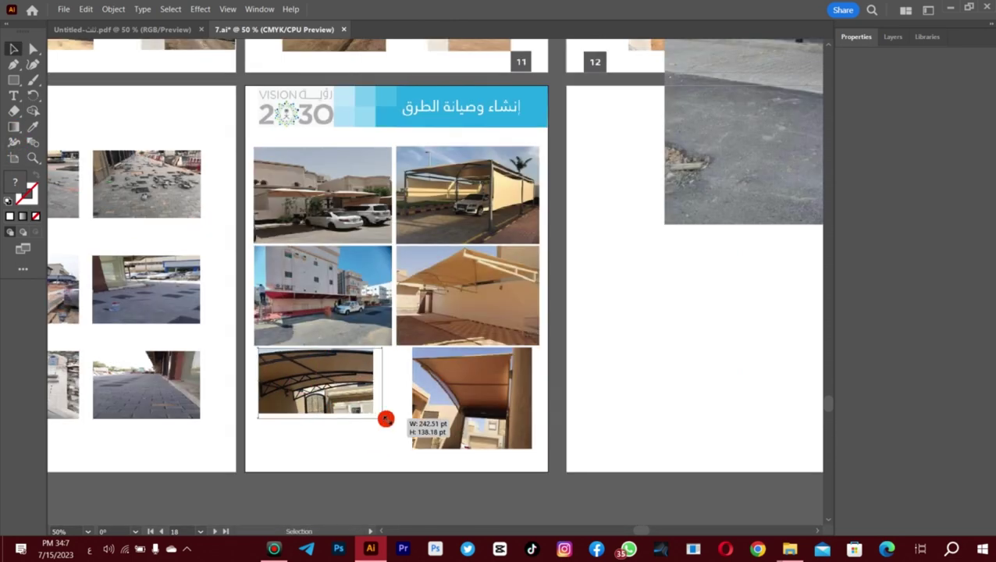
pyautogui.moveTo(386, 418)
pyautogui.mouseDown()
pyautogui.moveTo(400, 423)
pyautogui.moveTo(383, 419)
pyautogui.mouseUp()
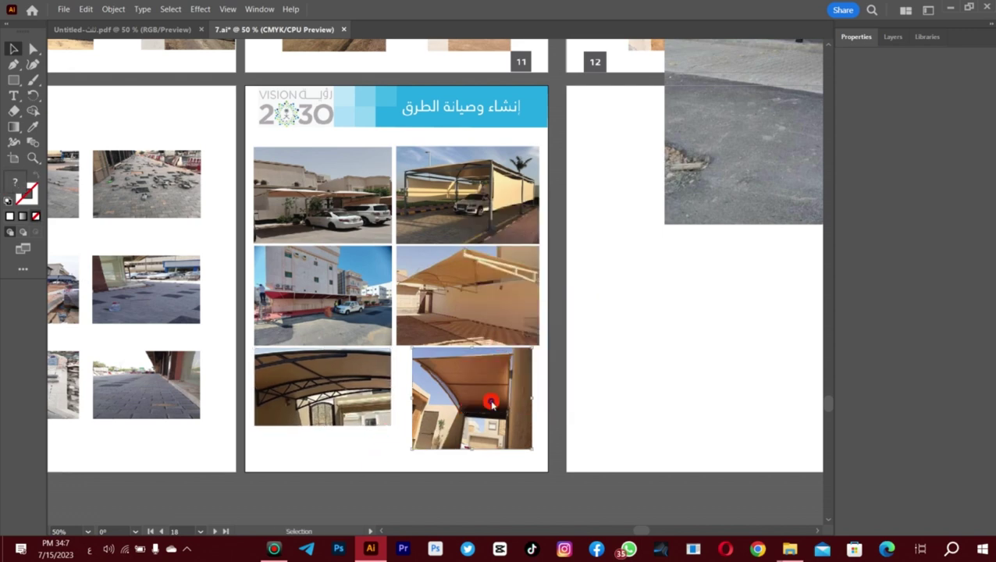
# Crop the bottom of the brown canopy photo and scale it to the tan photo's width, matching the arched photo's height to it
pyautogui.moveTo(472, 449); pyautogui.dragTo(469, 415)
pyautogui.press('Return')
pyautogui.moveTo(533, 415)
pyautogui.mouseDown()
pyautogui.moveTo(512, 421)
pyautogui.moveTo(539, 431)
pyautogui.mouseUp()
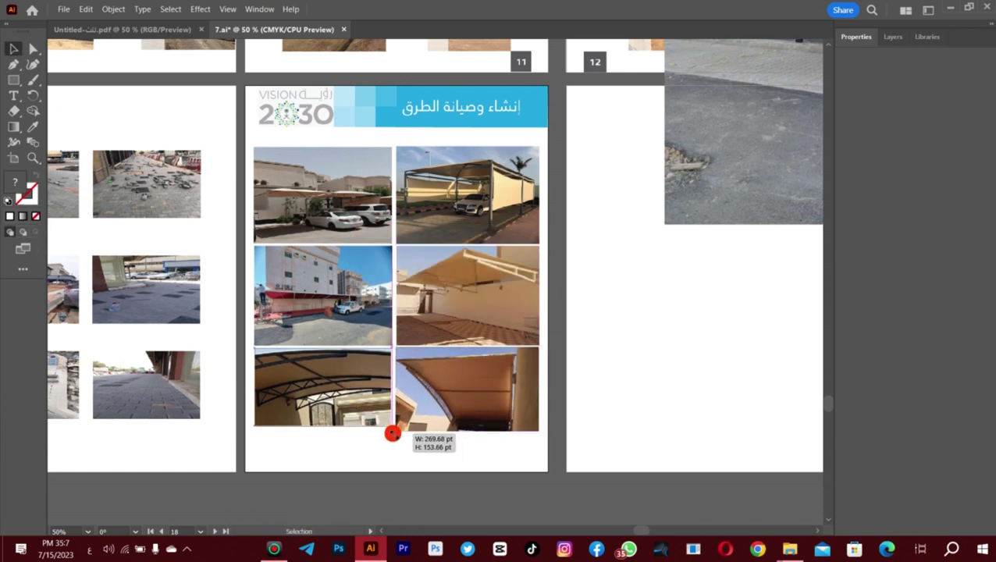
pyautogui.moveTo(320, 433); pyautogui.dragTo(323, 433)
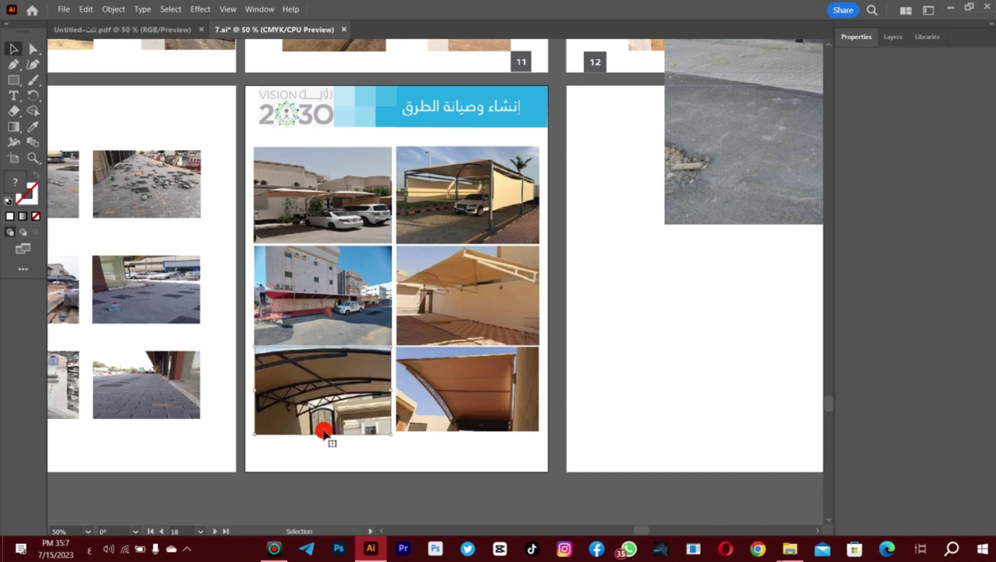
pyautogui.hotkey('ctrl', 'z')
# Nudge the upper two rows of photos up to open a gap above the third row
pyautogui.click(433, 402)
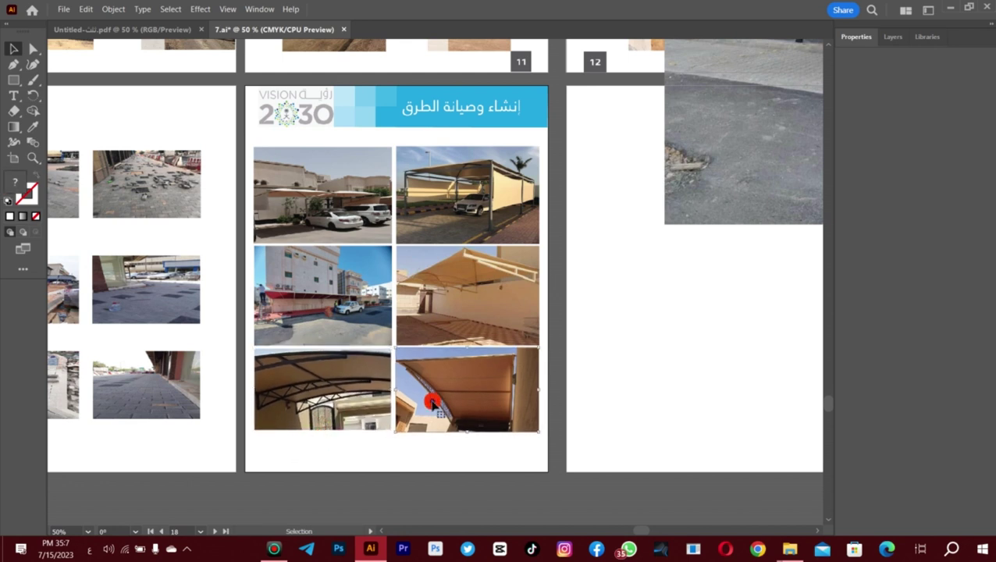
pyautogui.click(442, 189)
pyautogui.press('Up')
pyautogui.press('Up')
pyautogui.press('Up')
pyautogui.press('Up')
pyautogui.press('Up')
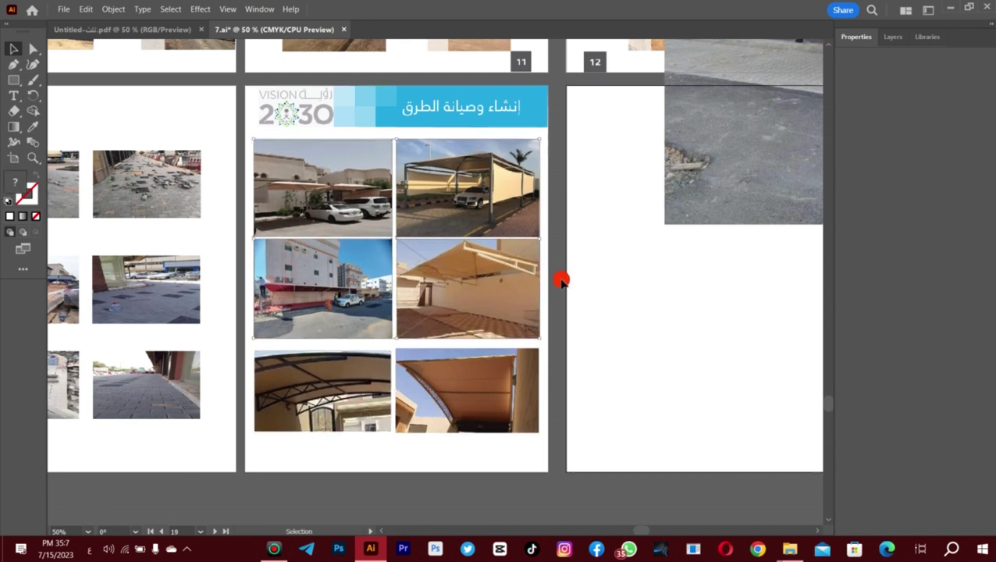
# Nudge the two third-row canopy photos down toward the bottom of the page
pyautogui.moveTo(353, 343); pyautogui.dragTo(353, 337)
pyautogui.click(384, 431)
pyautogui.press('Down')
pyautogui.press('Down')
pyautogui.press('Down')
pyautogui.press('Down')
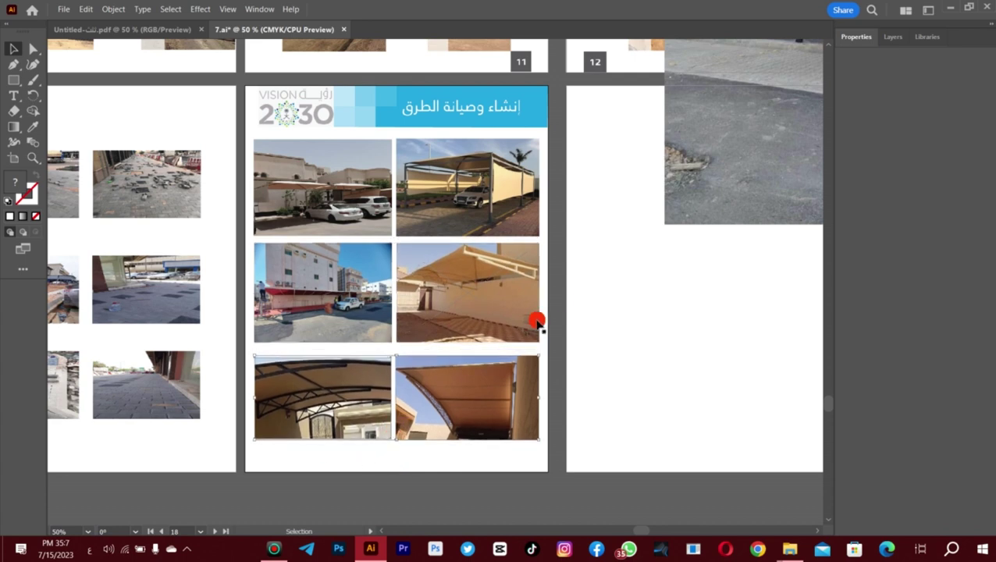
# Nudge the second photo row down and the top photo row up to even out the spacing between the three rows
pyautogui.click(532, 318)
pyautogui.press('Down')
pyautogui.press('Down')
pyautogui.press('Down')
pyautogui.click(531, 190)
pyautogui.press('Up')
pyautogui.press('Up')
pyautogui.click(545, 259)
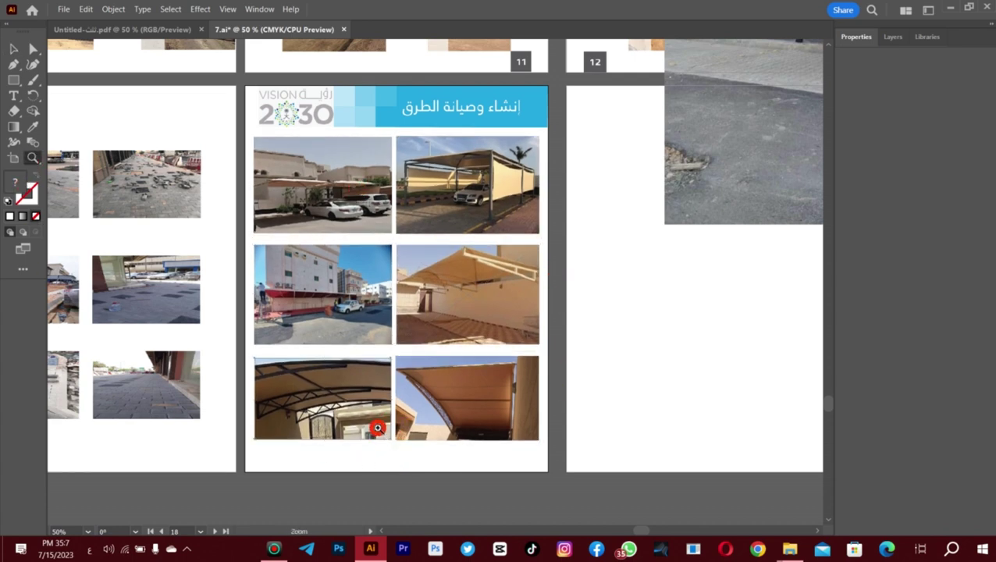
# Nudge the third-row canopy photos up slightly to tighten the gap below the second row
pyautogui.click(378, 427)
pyautogui.press('Up')
pyautogui.press('Up')
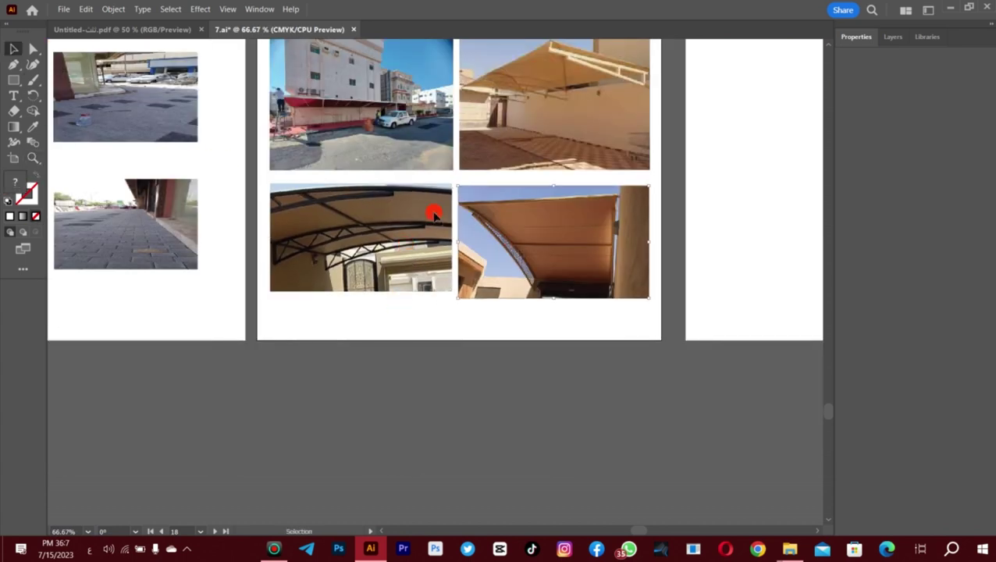
pyautogui.press('Up')
pyautogui.press('Up')
pyautogui.press('Up')
# Crop the brown canopy photo's bottom to the arched photo's lower edge and line up the arched photo's top edge with it
pyautogui.rightClick(514, 231)
pyautogui.click(549, 320)
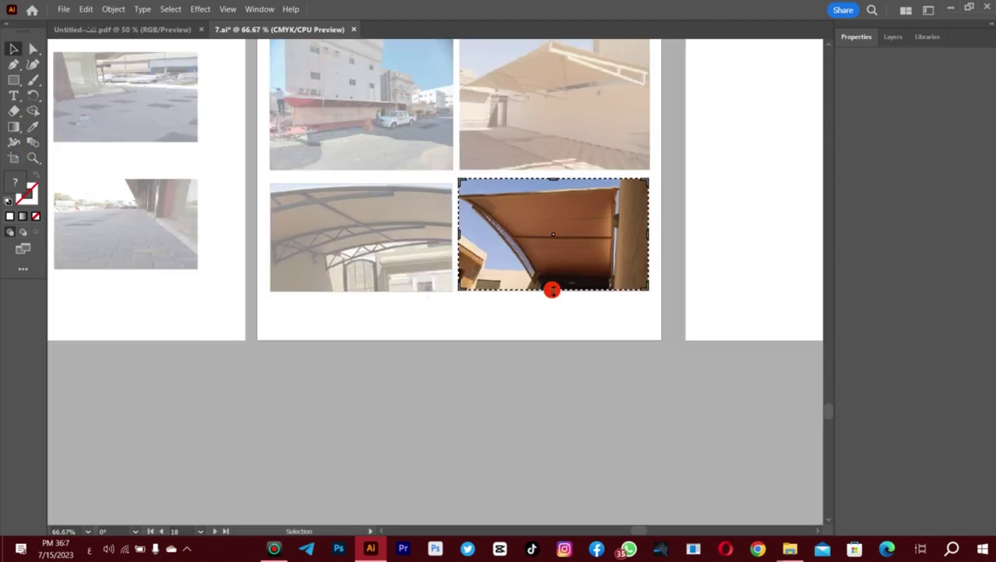
pyautogui.press('Return')
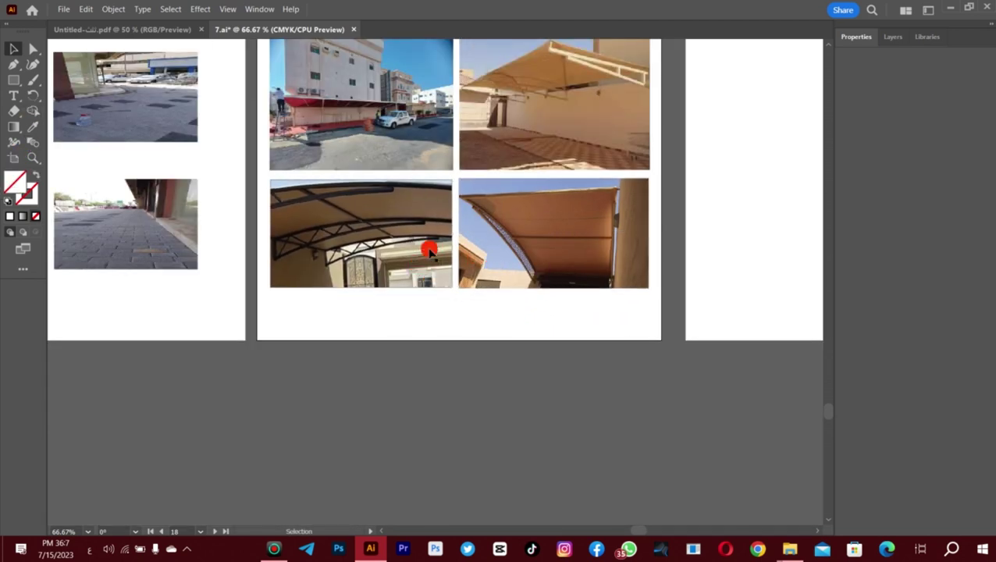
pyautogui.click(430, 251)
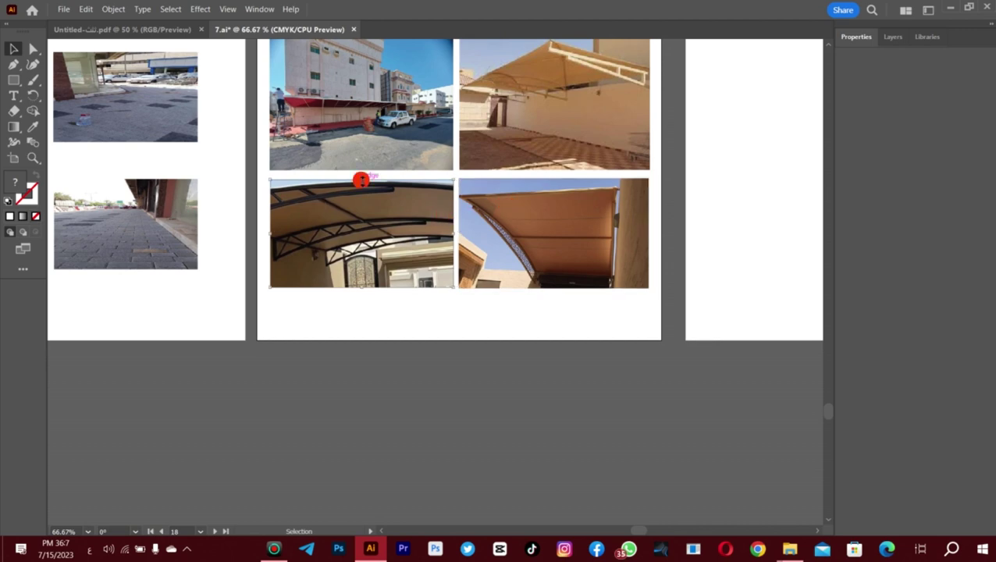
pyautogui.click(378, 316)
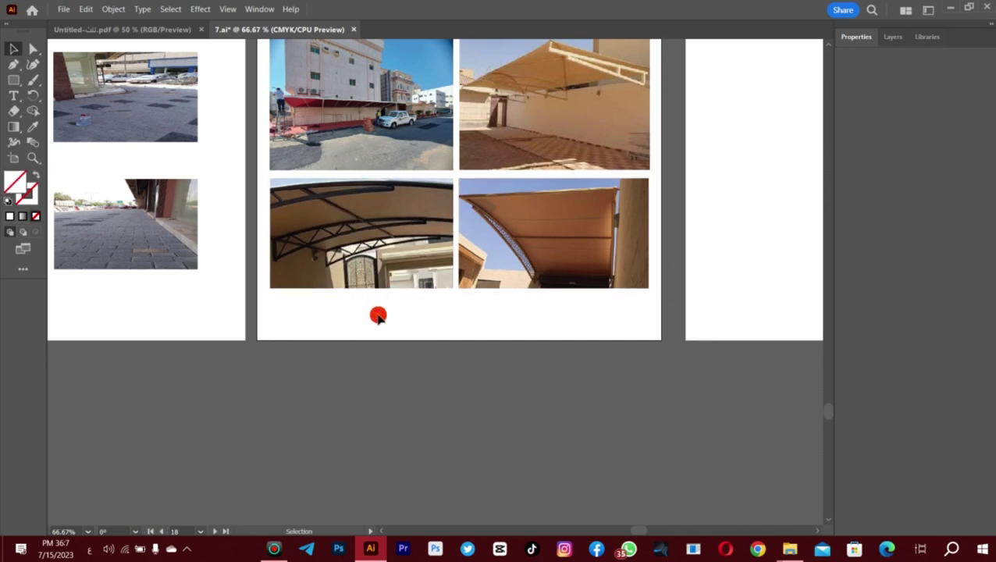
# Delete the large leftover photo of the cross-framed canopy that overlaps the neighbouring pages
pyautogui.click(33, 158)
pyautogui.keyDown('alt'); pyautogui.click(494, 257); pyautogui.keyUp('alt')
pyautogui.click(644, 171)
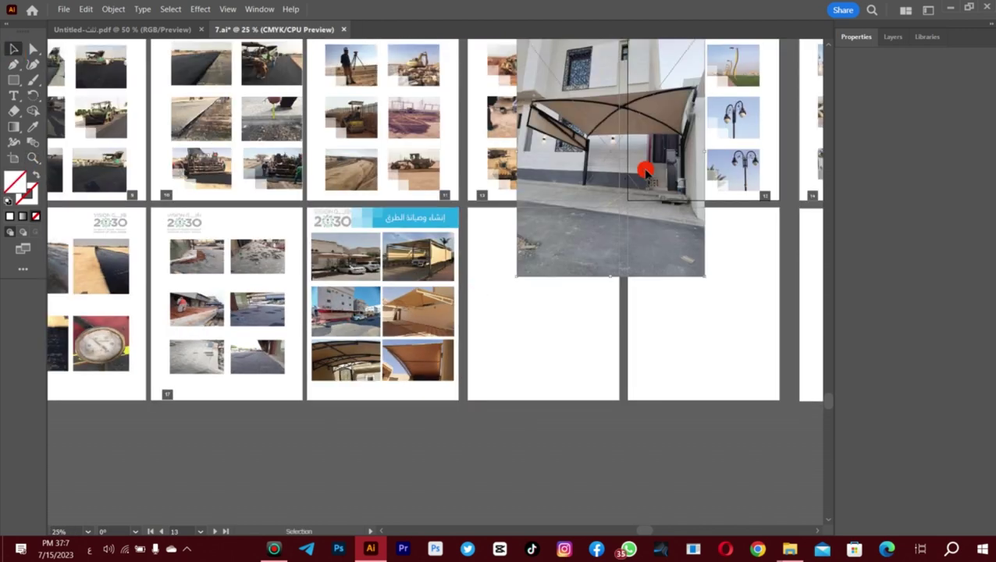
pyautogui.press('Delete')
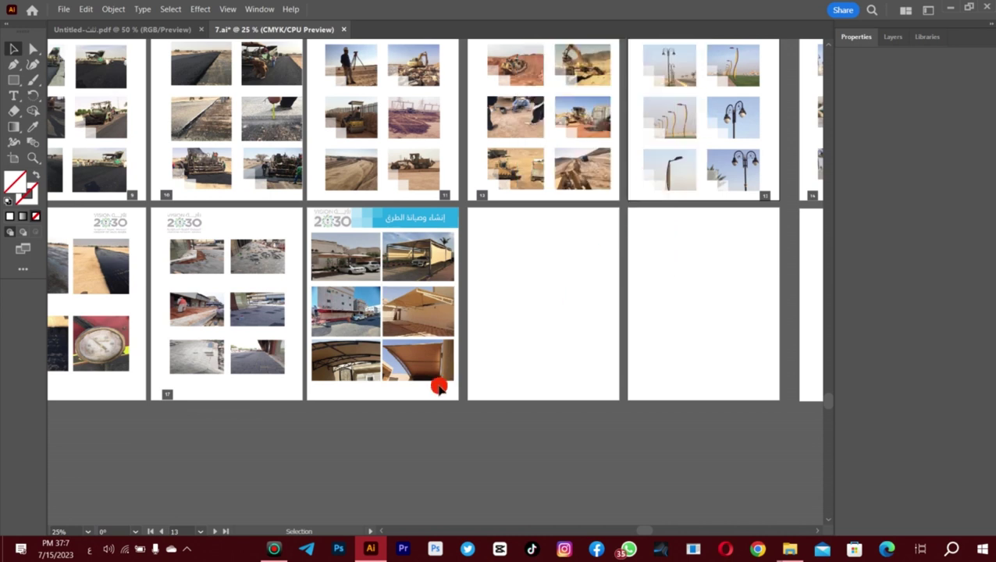
# Draw a square of about 42.9 pt in the carport page's lower left corner and give it page 17's grey number-box fill with the Eyedropper
pyautogui.moveTo(319, 395); pyautogui.dragTo(327, 404)
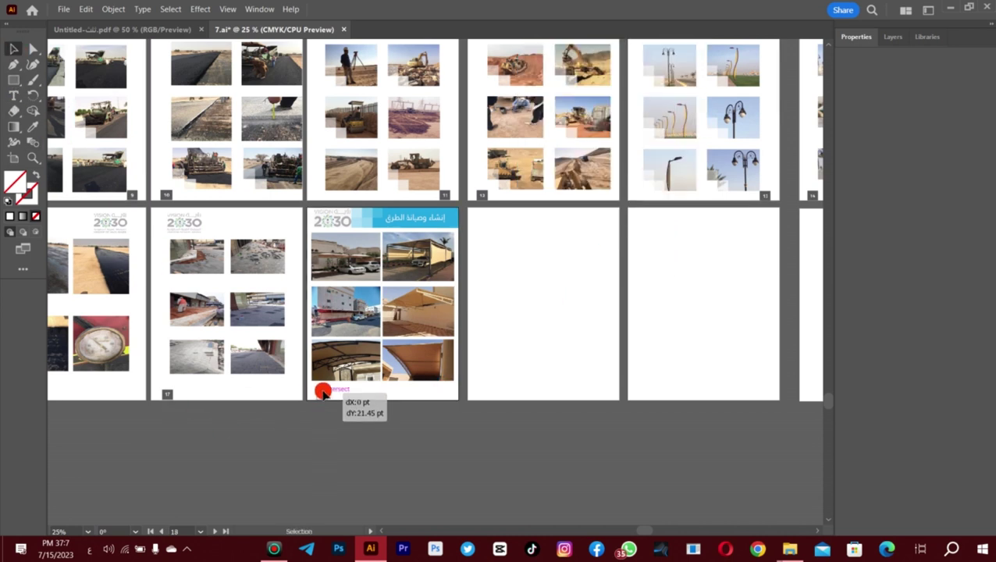
pyautogui.click(856, 38)
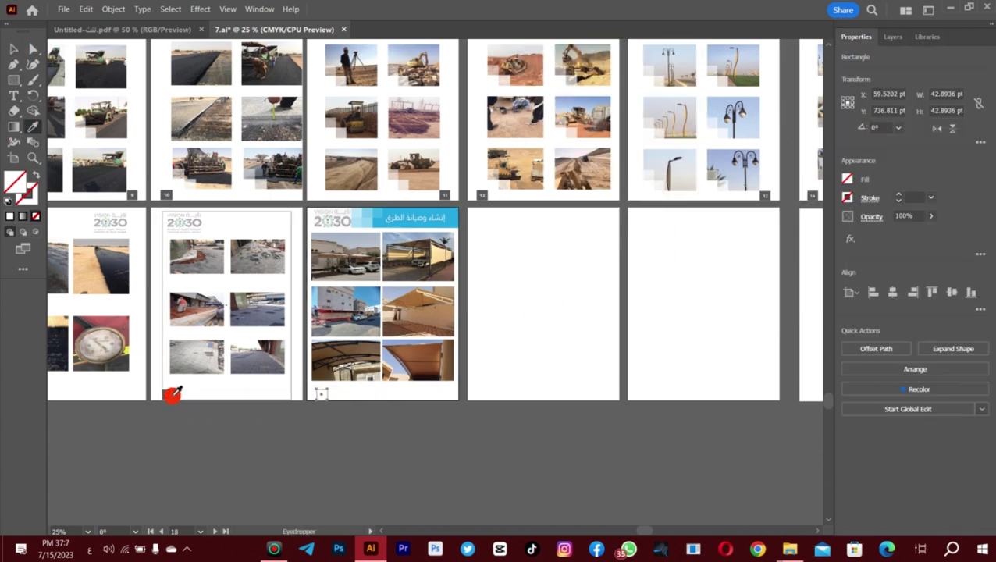
pyautogui.click(313, 429)
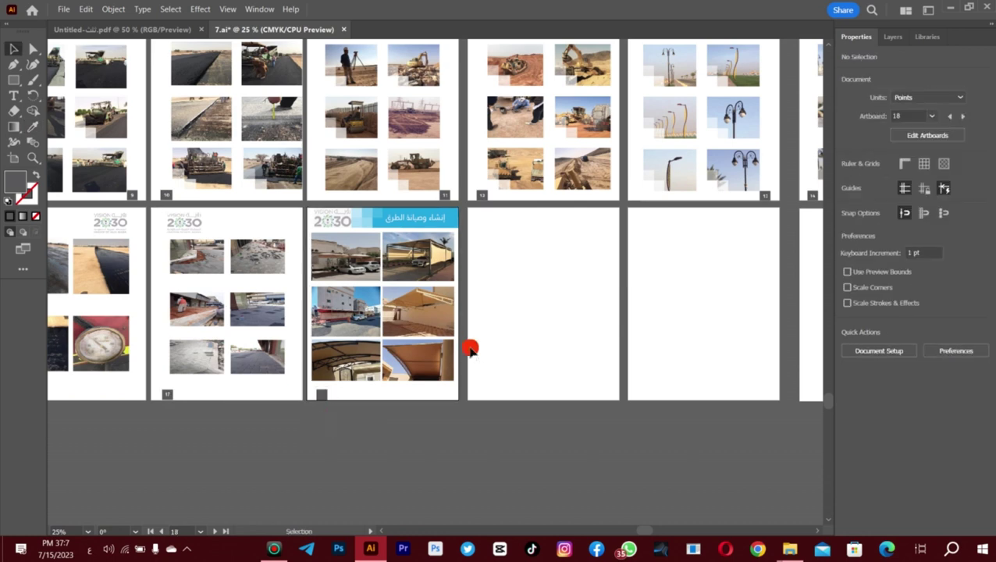
# Bring six canopy and steel-structure photos from the profile folder into the document
pyautogui.moveTo(789, 549)
pyautogui.click(880, 490)
pyautogui.moveTo(285, 362); pyautogui.dragTo(388, 394)
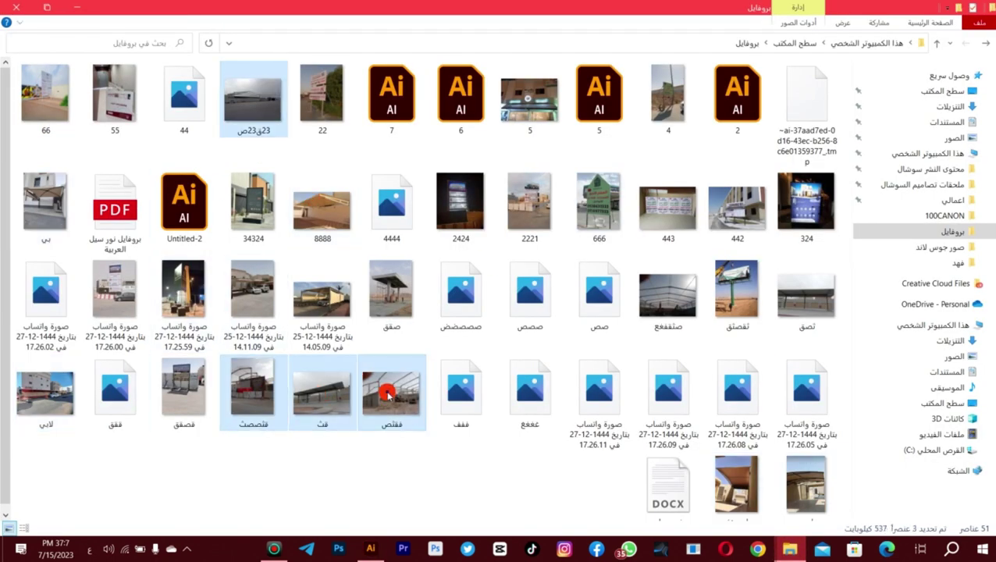
pyautogui.keyDown('ctrl'); pyautogui.click(382, 322); pyautogui.keyUp('ctrl')
pyautogui.keyDown('ctrl'); pyautogui.click(805, 300); pyautogui.keyUp('ctrl')
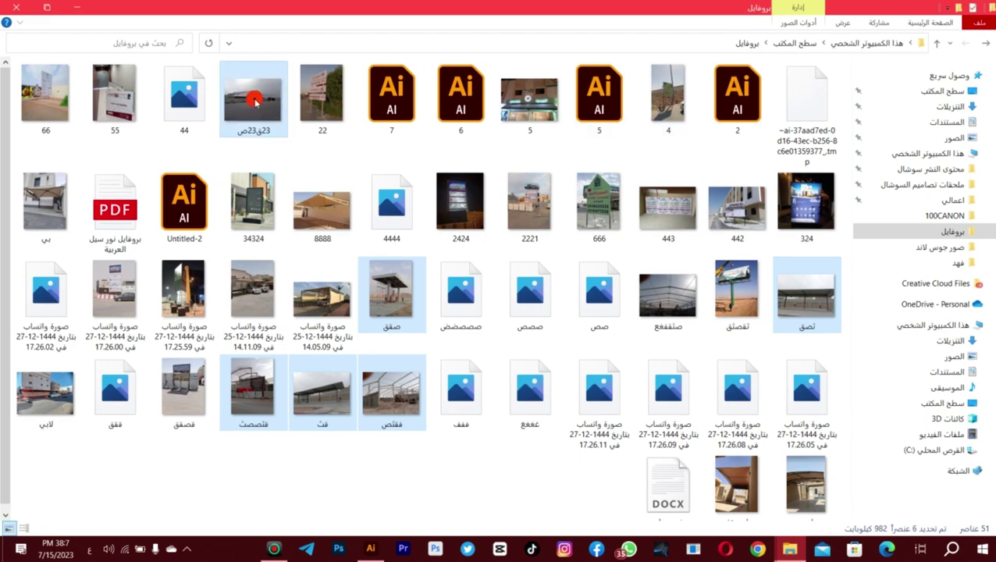
pyautogui.moveTo(253, 100); pyautogui.dragTo(538, 450)
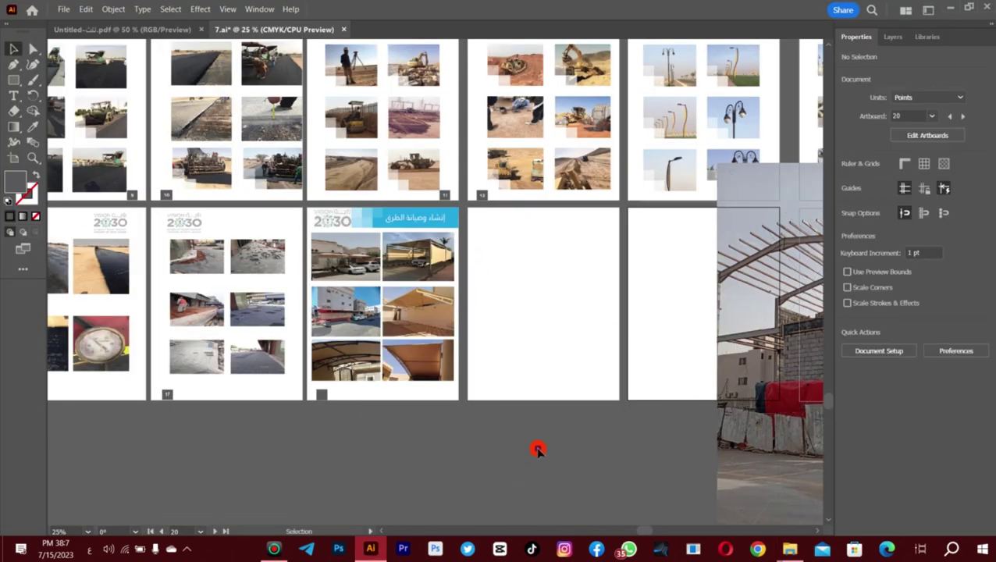
# Shrink the green-roofed shelter photo and the grey steel-frame photo and place them side by side at the top of page 19
pyautogui.moveTo(569, 244); pyautogui.dragTo(595, 269)
pyautogui.moveTo(195, 329); pyautogui.dragTo(197, 329)
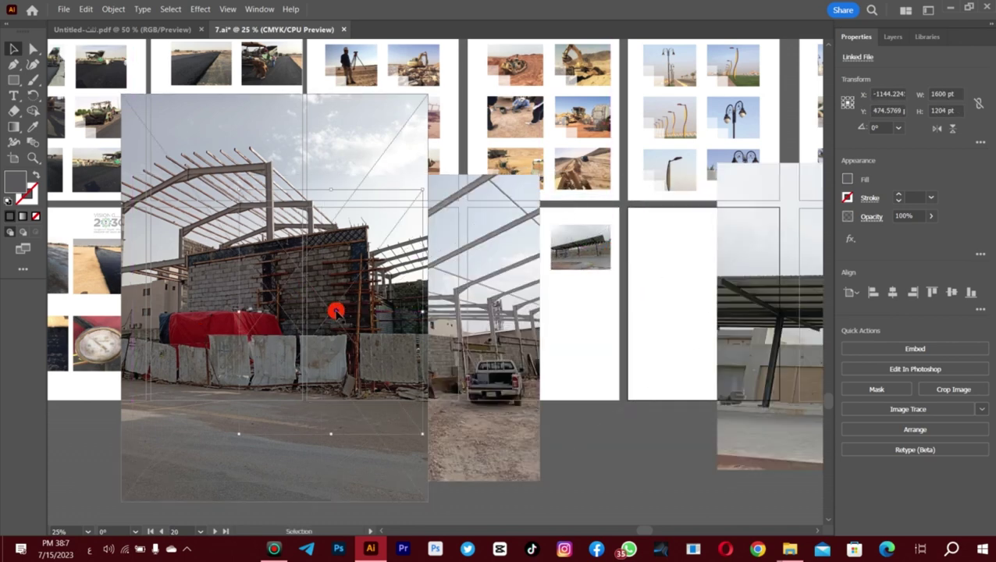
pyautogui.moveTo(750, 284); pyautogui.dragTo(699, 385)
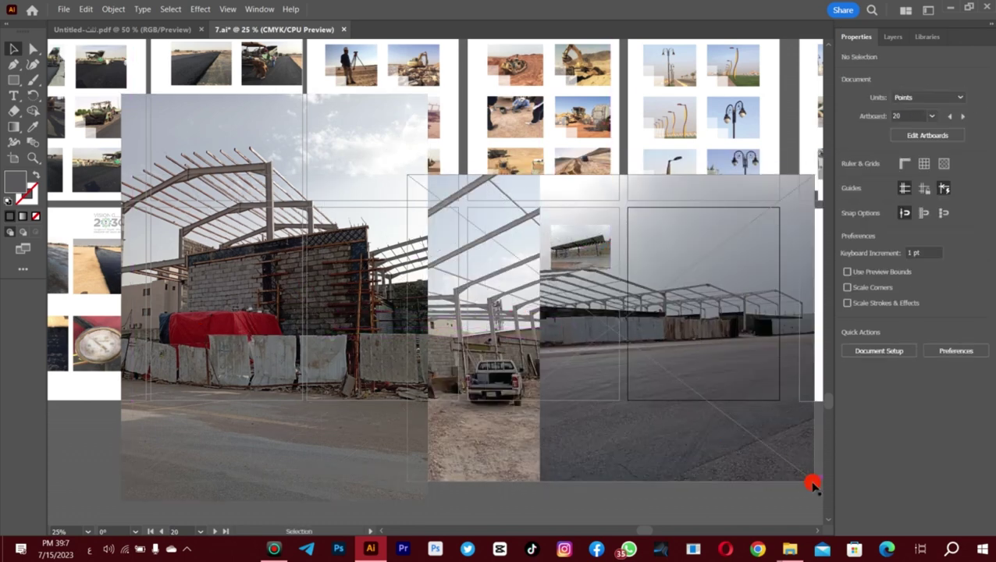
pyautogui.moveTo(812, 482); pyautogui.dragTo(481, 228)
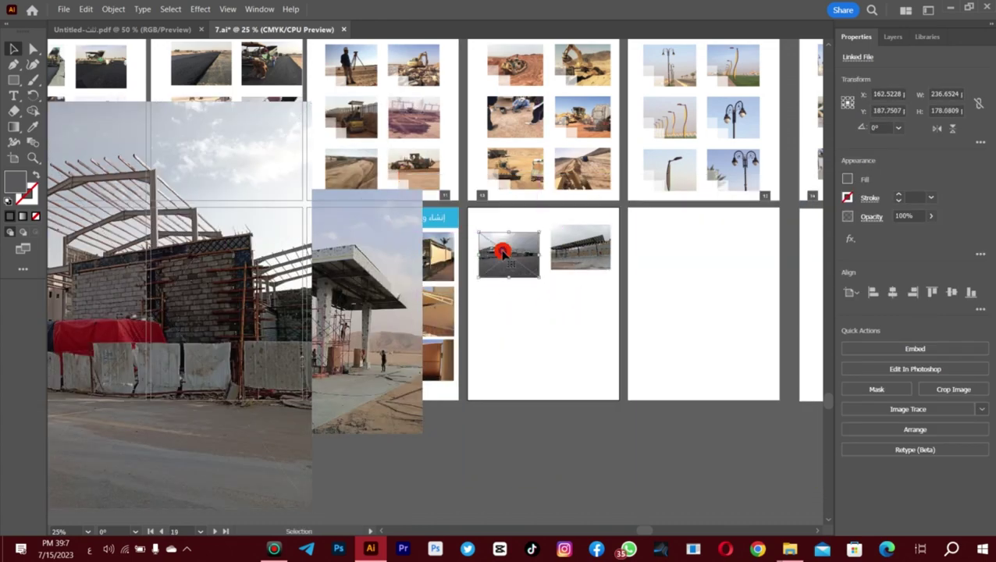
# Level the upper edges of page 19's two top photos and resize the shelter photo to match the steel-frame photo
pyautogui.scroll(2, 644, 302)
pyautogui.moveTo(500, 279); pyautogui.dragTo(497, 279)
pyautogui.moveTo(433, 310); pyautogui.dragTo(428, 310)
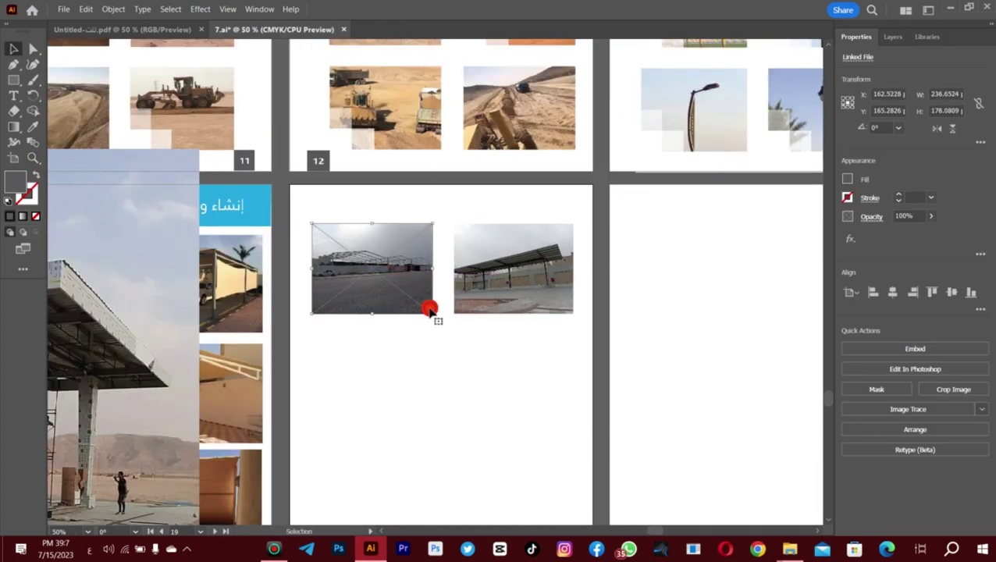
pyautogui.moveTo(575, 316); pyautogui.dragTo(579, 318)
# Place the fuel-station canopy photo directly below the shelter photo on page 19, scaled to the same column width
pyautogui.moveTo(86, 335); pyautogui.dragTo(549, 361)
pyautogui.click(307, 417)
pyautogui.scroll(-2, 327, 244)
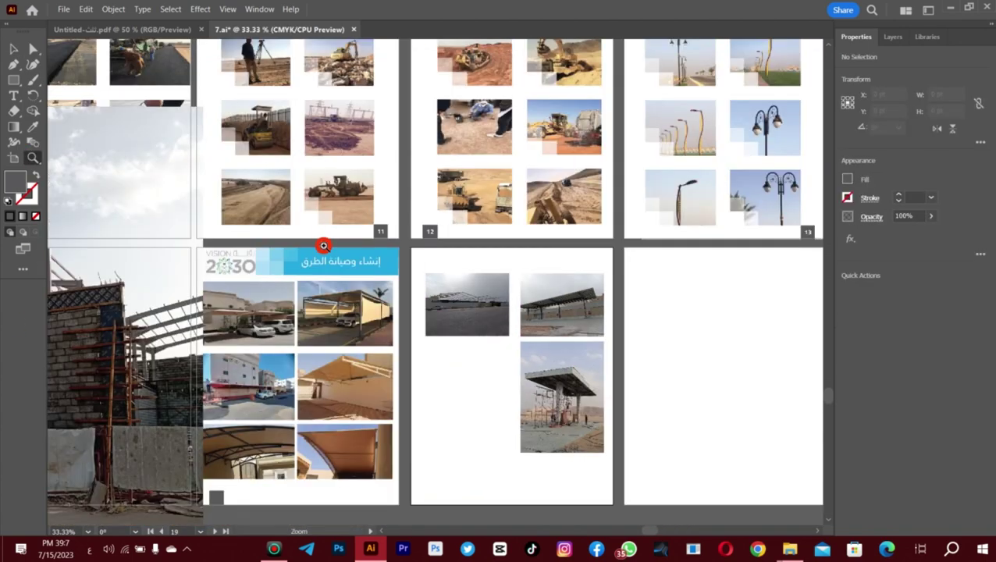
# Place the brick building photo below the grey steel-frame photo and size it to about 253 by 337 pt
pyautogui.moveTo(457, 316); pyautogui.dragTo(552, 360)
pyautogui.hotkey('ctrl', '=')
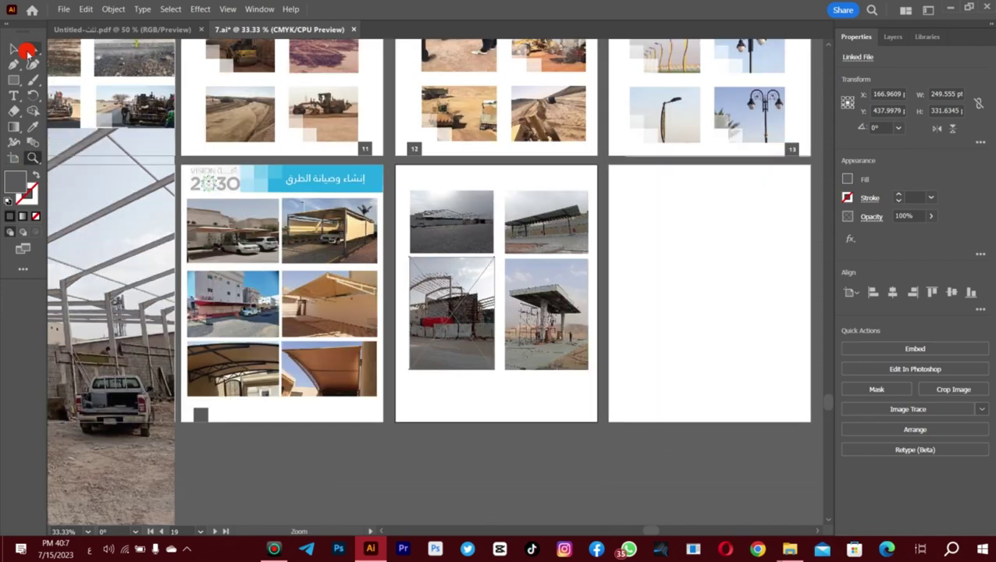
pyautogui.click(480, 399)
pyautogui.click(484, 405)
pyautogui.moveTo(494, 372); pyautogui.dragTo(496, 373)
pyautogui.click(507, 382)
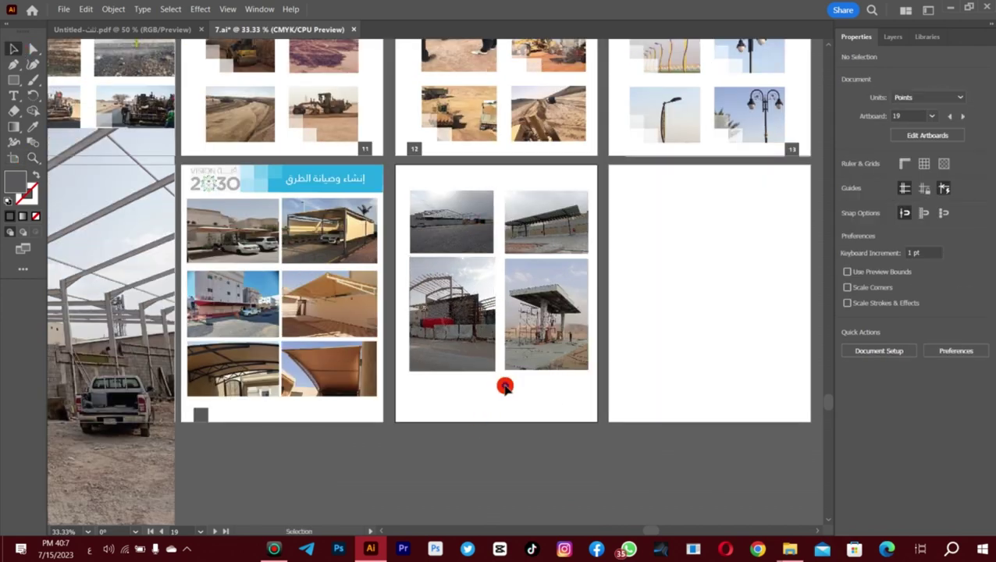
# Enlarge the grey steel-frame photo to about 251 by 189 pt and tighten the gap above the fuel-station canopy photo
pyautogui.click(538, 313)
pyautogui.hotkey('ctrl', '=')
pyautogui.hotkey('ctrl', '=')
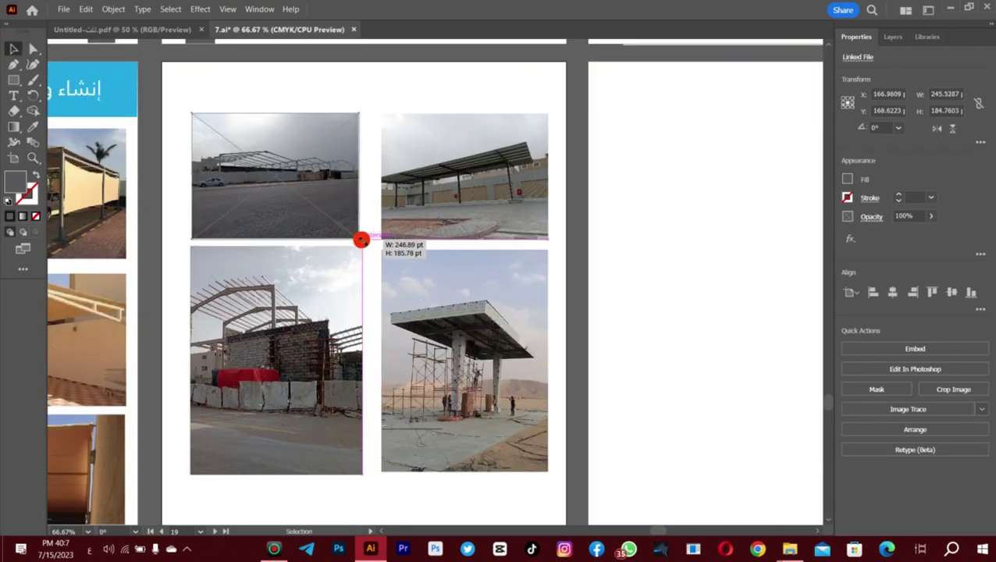
pyautogui.moveTo(364, 244); pyautogui.dragTo(362, 241)
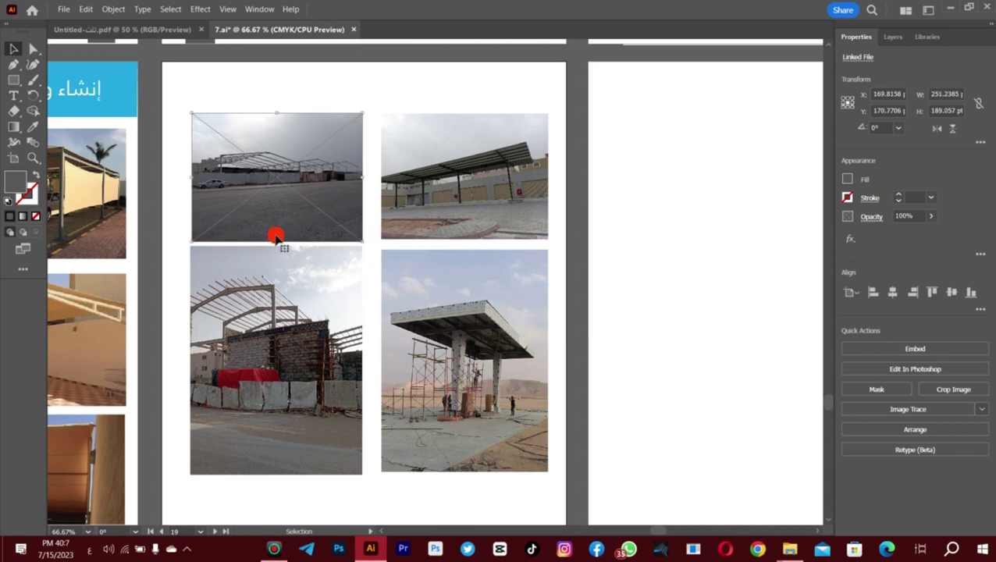
pyautogui.click(277, 244)
pyautogui.click(406, 221)
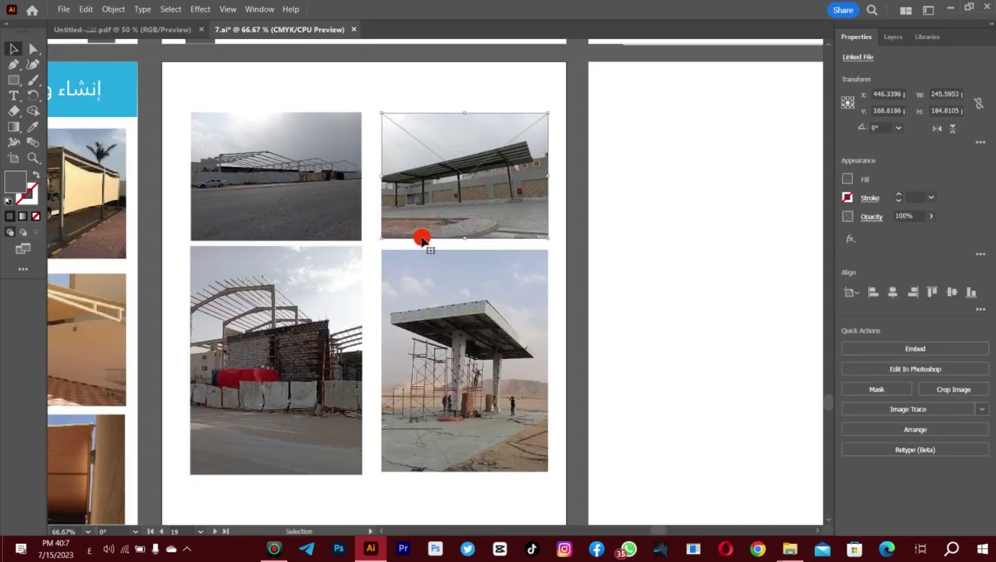
pyautogui.moveTo(499, 267); pyautogui.dragTo(456, 249)
# Centre the four photos horizontally on page 19 and enlarge the right-hand column's photos to about 251 pt wide
pyautogui.click(374, 266)
pyautogui.hotkey('ctrl', 'a')
pyautogui.scroll(-1, 373, 266)
pyautogui.click(890, 295)
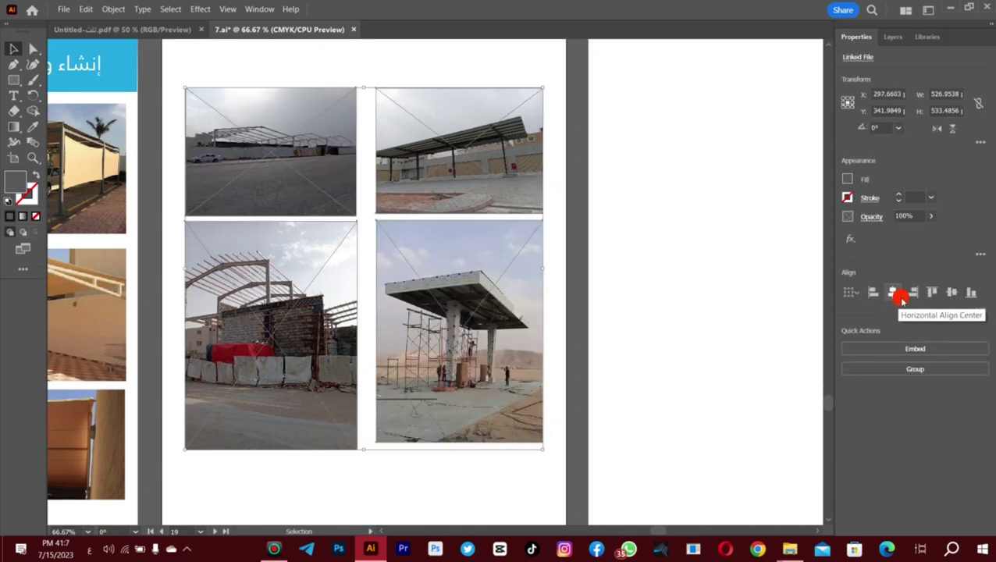
pyautogui.click(946, 292)
pyautogui.click(790, 366)
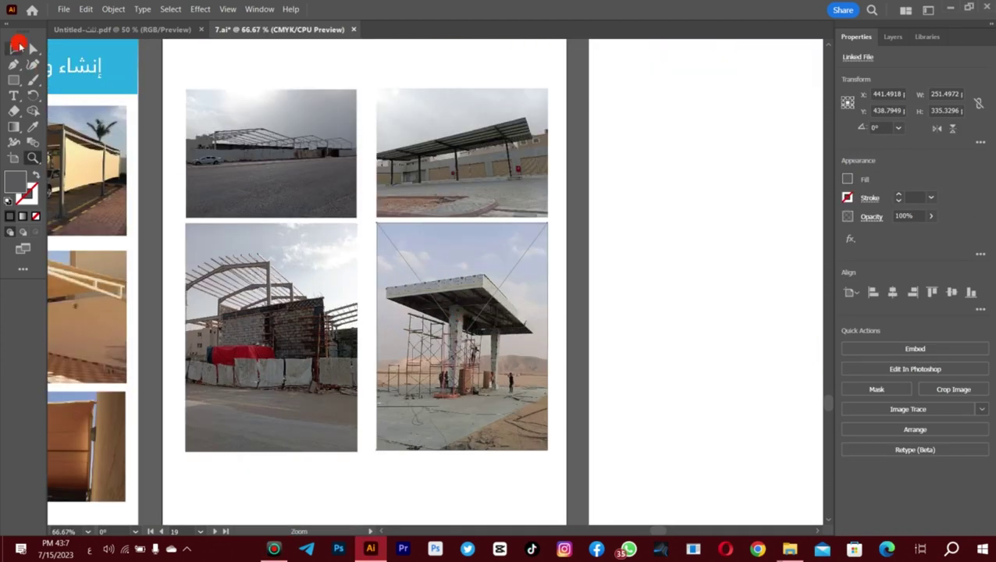
# Level the second-row photos' lower edges using a temporary grey bar about 391 by 24 pt, leaving no bar on the page
pyautogui.click(374, 445)
pyautogui.click(13, 80)
pyautogui.moveTo(270, 473); pyautogui.dragTo(538, 490)
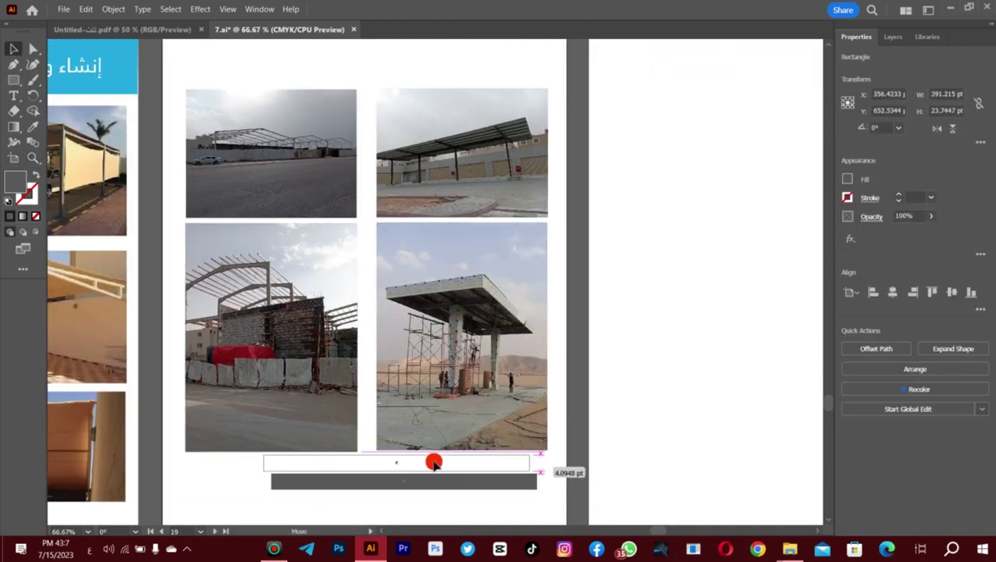
pyautogui.moveTo(433, 462); pyautogui.dragTo(432, 458)
pyautogui.click(455, 445)
pyautogui.click(618, 328)
pyautogui.hotkey('ctrl', 'z')
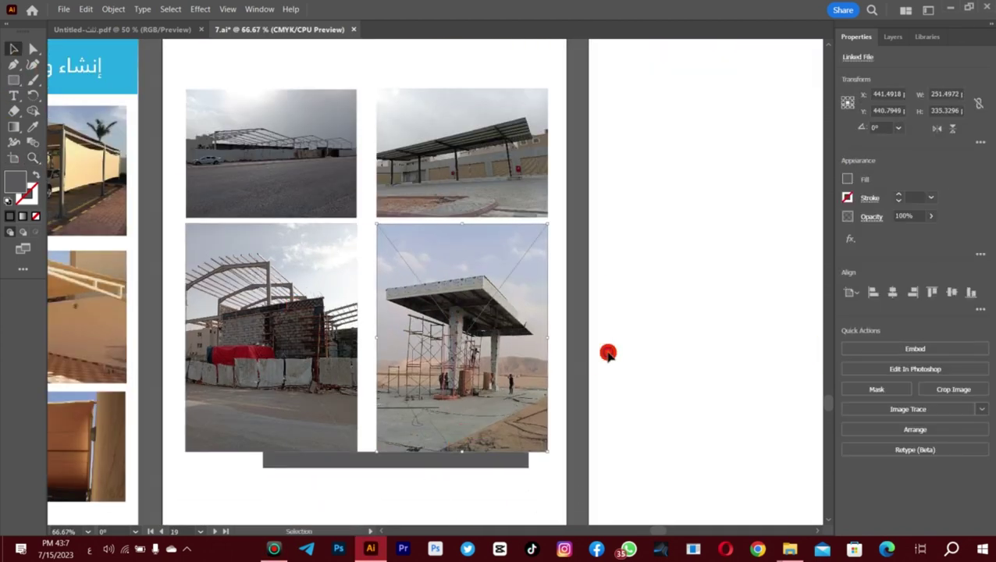
pyautogui.click(607, 351)
pyautogui.click(458, 433)
pyautogui.hotkey('ctrl', 'z')
pyautogui.hotkey('ctrl', 'z')
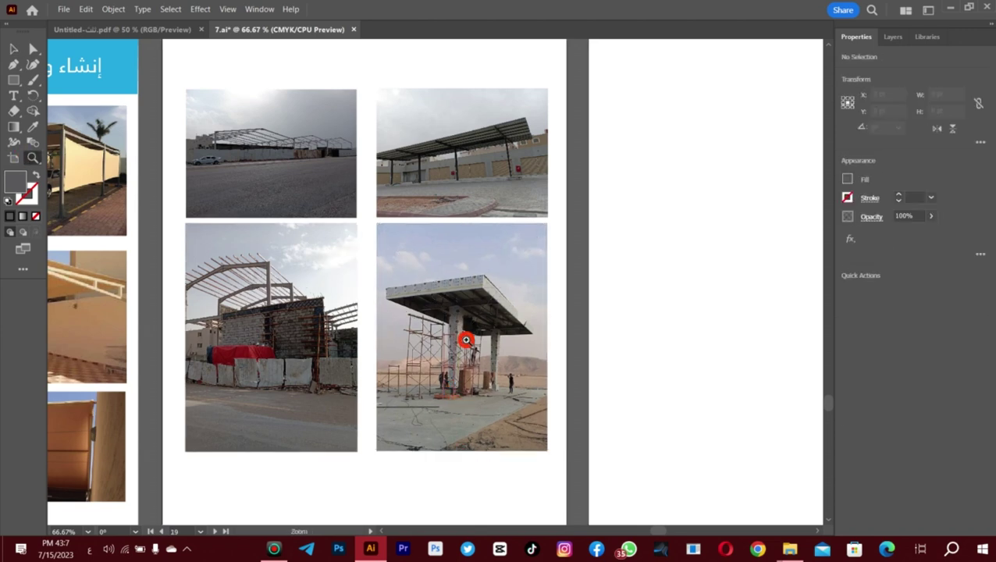
# Try fitting the open steel-frame photo with the excavator beneath the fuel-station canopy photo at about 271 by 204 pt
pyautogui.hotkey('ctrl', '-')
pyautogui.hotkey('ctrl', '-')
pyautogui.moveTo(72, 331); pyautogui.dragTo(544, 387)
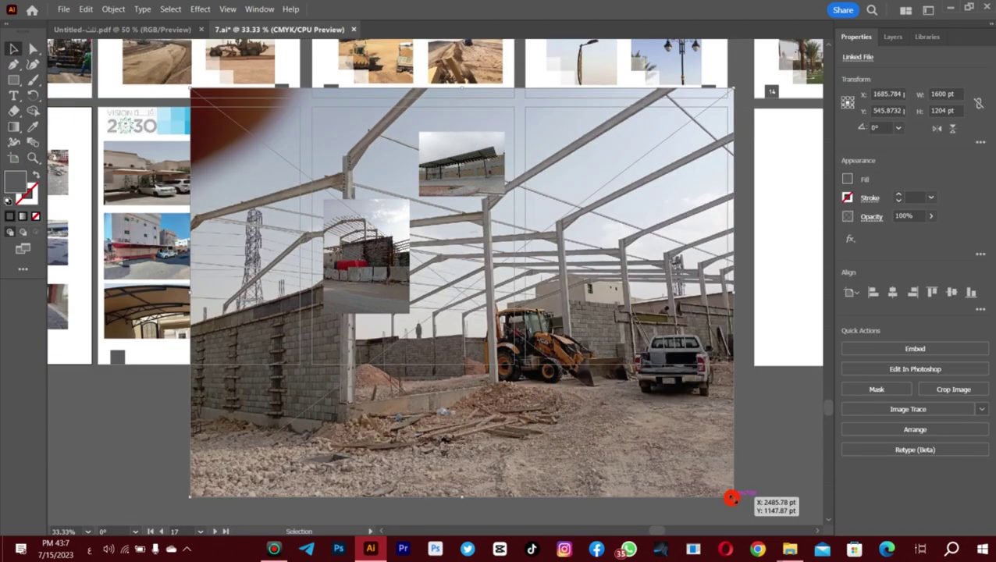
pyautogui.moveTo(731, 497)
pyautogui.mouseDown()
pyautogui.moveTo(474, 333)
pyautogui.moveTo(724, 487)
pyautogui.mouseUp()
pyautogui.moveTo(687, 454); pyautogui.dragTo(478, 328)
pyautogui.press('z')
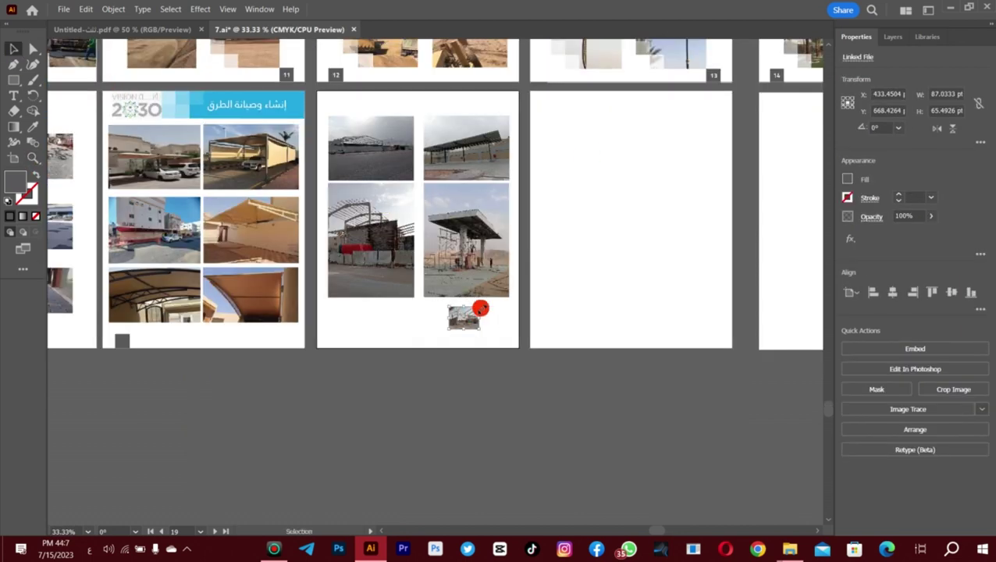
pyautogui.rightClick(480, 309)
pyautogui.click(515, 209)
pyautogui.click(566, 291)
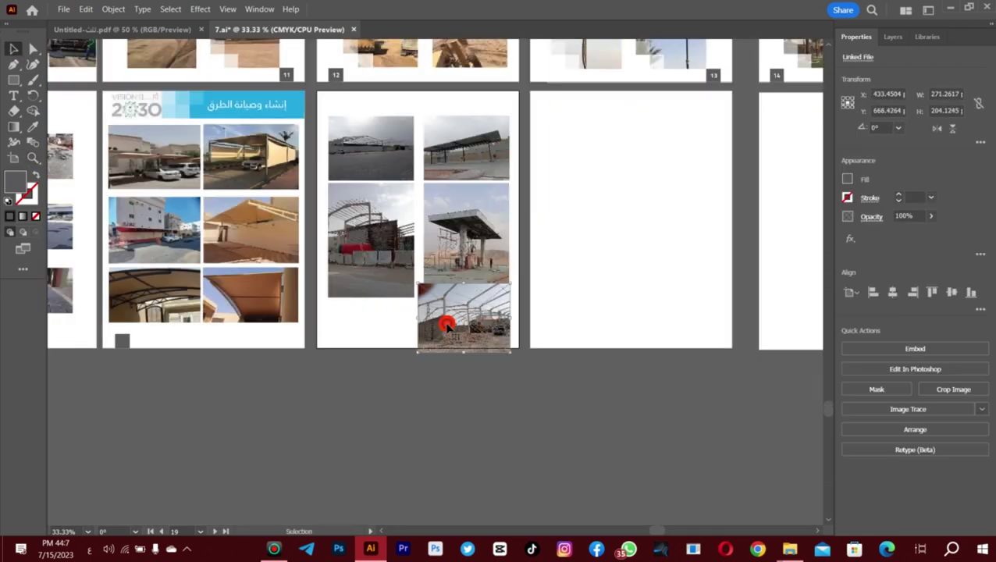
# Bring the crane billboard photo and the fuel-station canopy photo from the profile folder into the document
pyautogui.moveTo(789, 546)
pyautogui.click(718, 492)
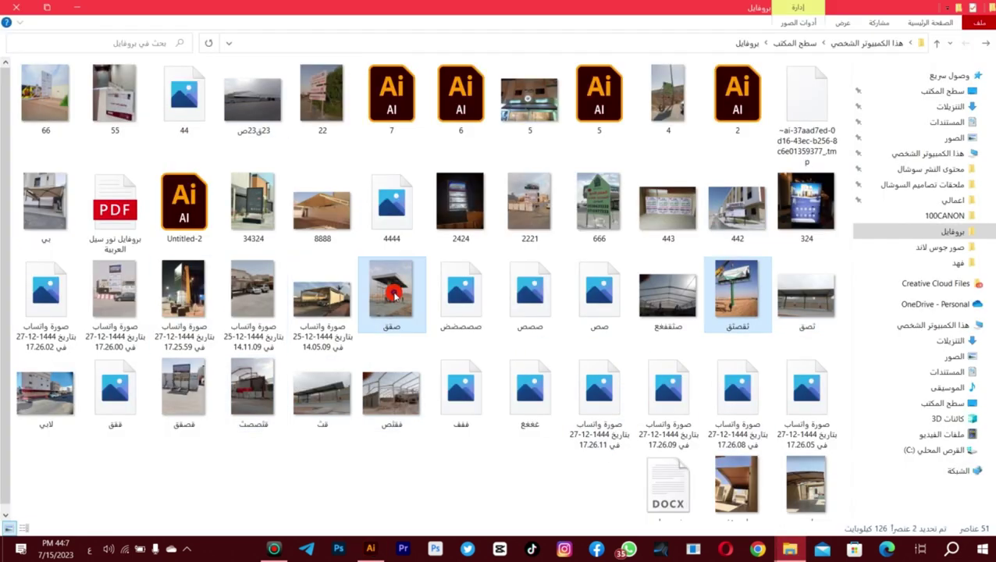
pyautogui.moveTo(394, 294); pyautogui.dragTo(408, 360)
# Crop the billboard photo to about 533 by 513 pt and move it onto the neighbouring blank page
pyautogui.rightClick(445, 274)
pyautogui.click(482, 379)
pyautogui.click(548, 292)
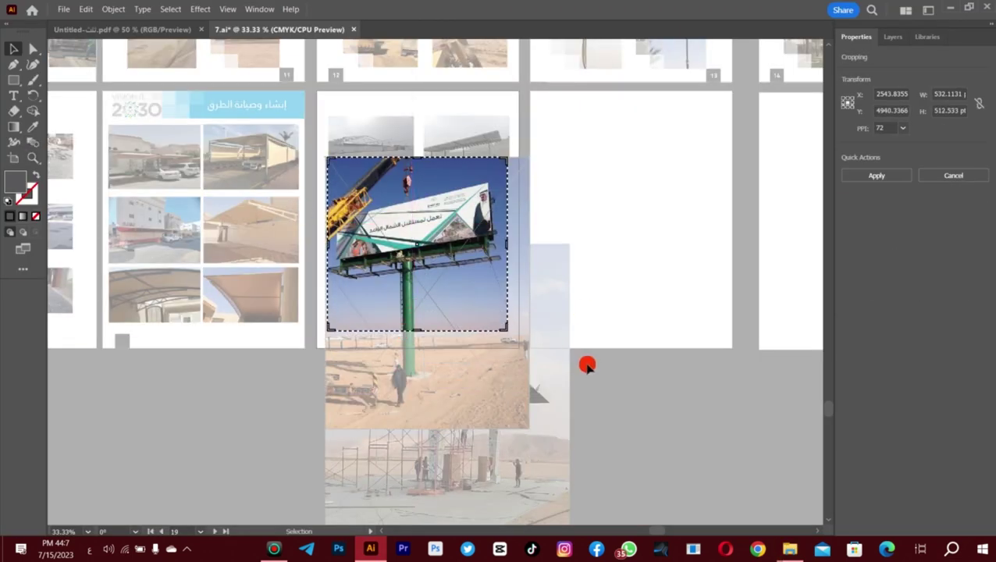
pyautogui.press('Return')
pyautogui.moveTo(416, 257); pyautogui.dragTo(624, 270)
# Crop the newly added large fuel-station canopy photo to 720 by 627 pt and scale it down to about 372 by 324 pt
pyautogui.moveTo(437, 437); pyautogui.dragTo(437, 340)
pyautogui.rightClick(477, 289)
pyautogui.click(516, 406)
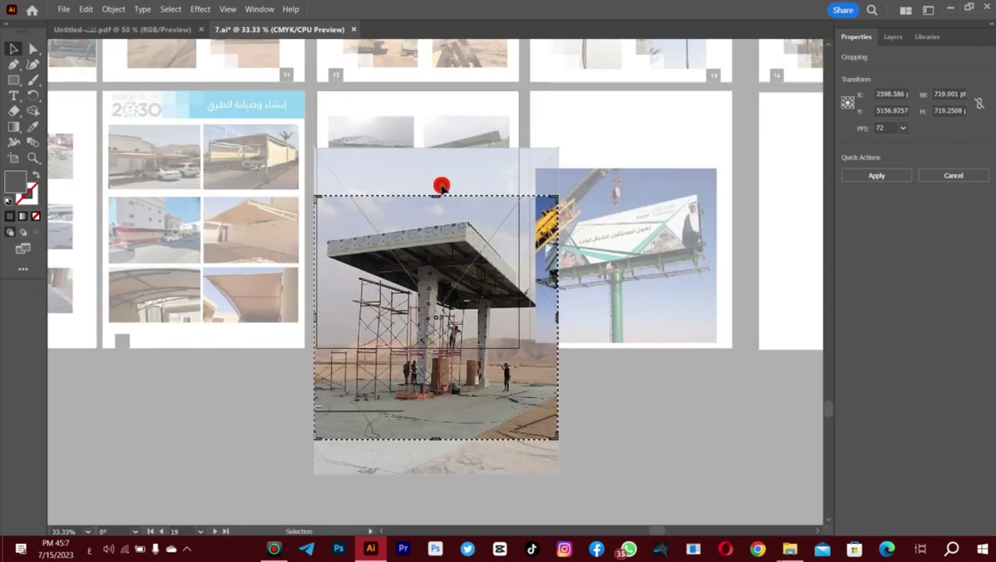
pyautogui.press('Return')
pyautogui.moveTo(451, 238); pyautogui.dragTo(471, 327)
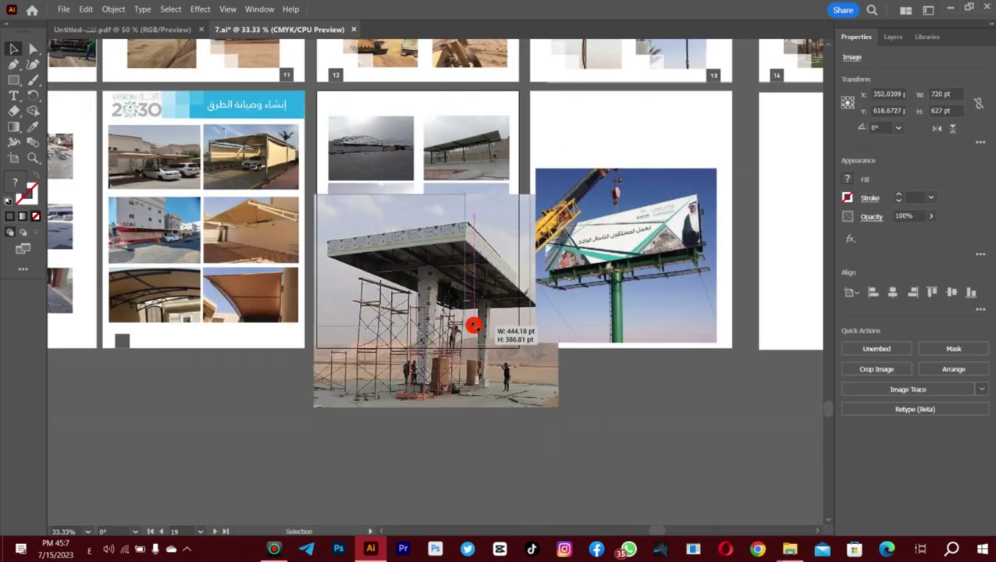
# Park the spare fuel-station canopy photo below the carport page and shrink the billboard photo to about 162 by 156 pt under page 19's second row
pyautogui.moveTo(390, 370); pyautogui.dragTo(390, 399)
pyautogui.moveTo(624, 288); pyautogui.dragTo(582, 349)
pyautogui.moveTo(367, 374); pyautogui.dragTo(225, 379)
pyautogui.moveTo(603, 333); pyautogui.dragTo(473, 358)
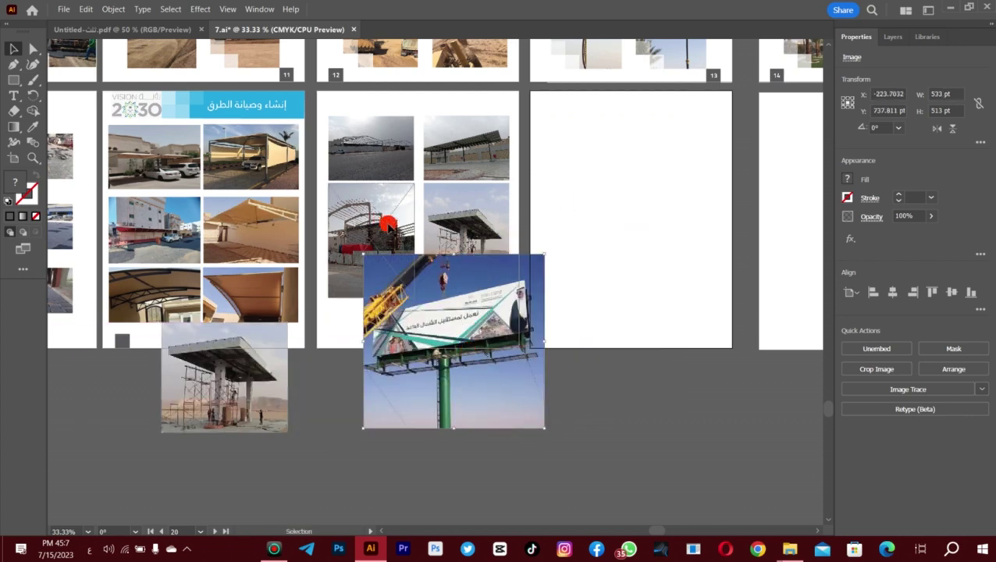
pyautogui.moveTo(543, 420); pyautogui.dragTo(520, 372)
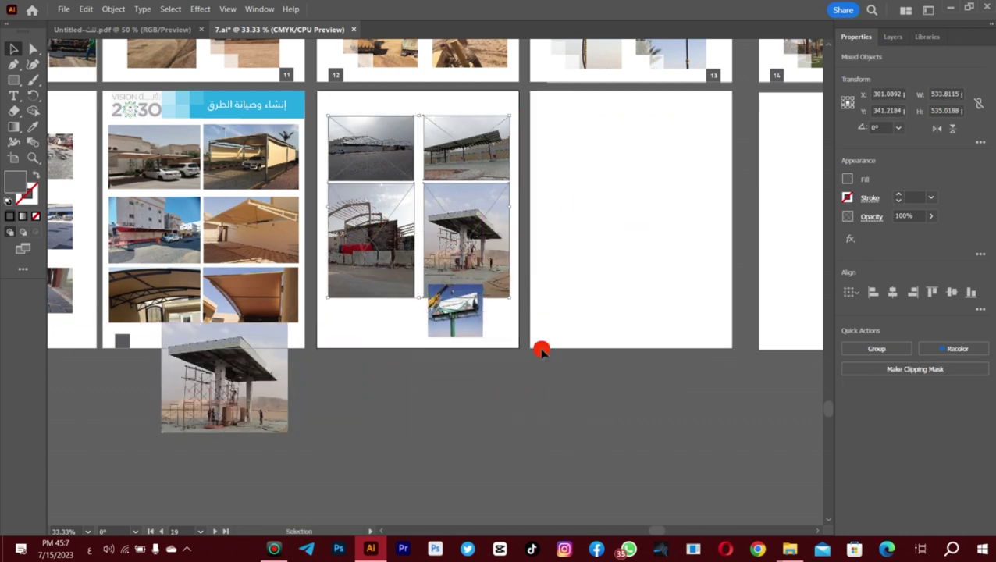
# Crop page 19's fuel-station canopy and brick building photos to about 251 pt high and move them up under the top row
pyautogui.rightClick(462, 233)
pyautogui.click(493, 337)
pyautogui.press('Return')
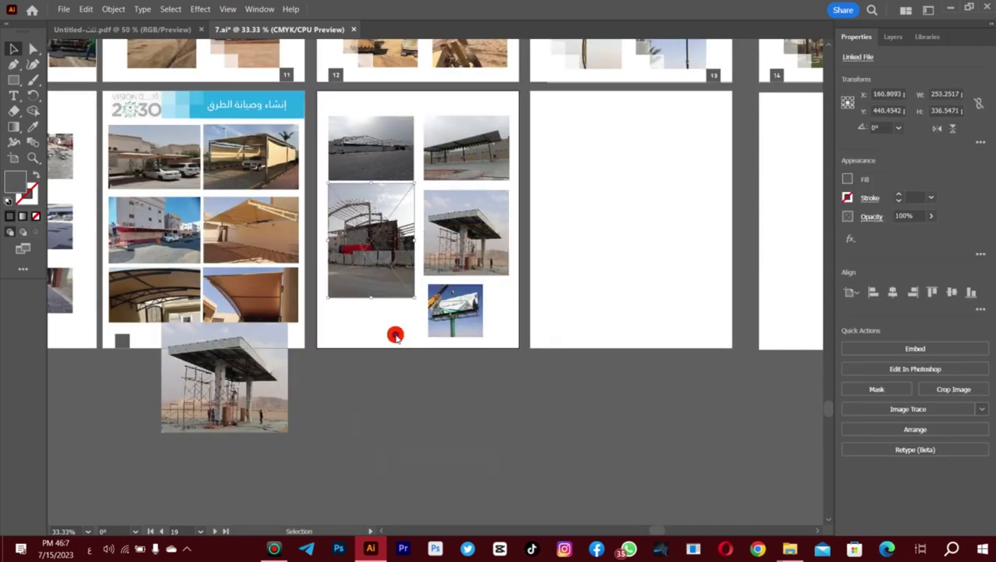
pyautogui.click(385, 294)
pyautogui.click(366, 298)
pyautogui.click(412, 373)
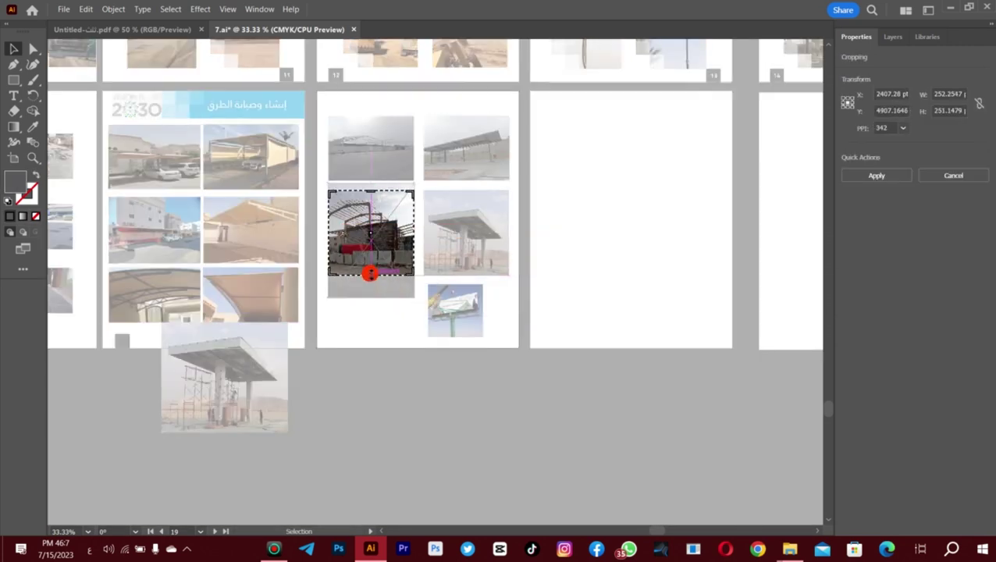
pyautogui.moveTo(515, 281); pyautogui.dragTo(385, 254)
# Crop the billboard photo to about 199 by 130 pt and enlarge it to about 248 by 162 pt directly below the fuel-station canopy photo
pyautogui.click(455, 310)
pyautogui.moveTo(482, 336); pyautogui.dragTo(504, 352)
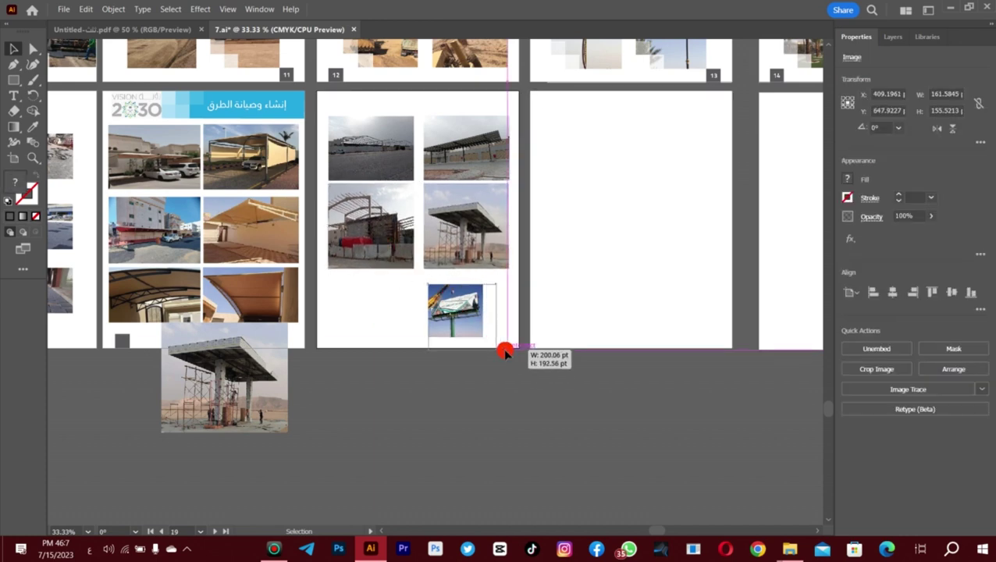
pyautogui.rightClick(477, 309)
pyautogui.click(514, 203)
pyautogui.press('Return')
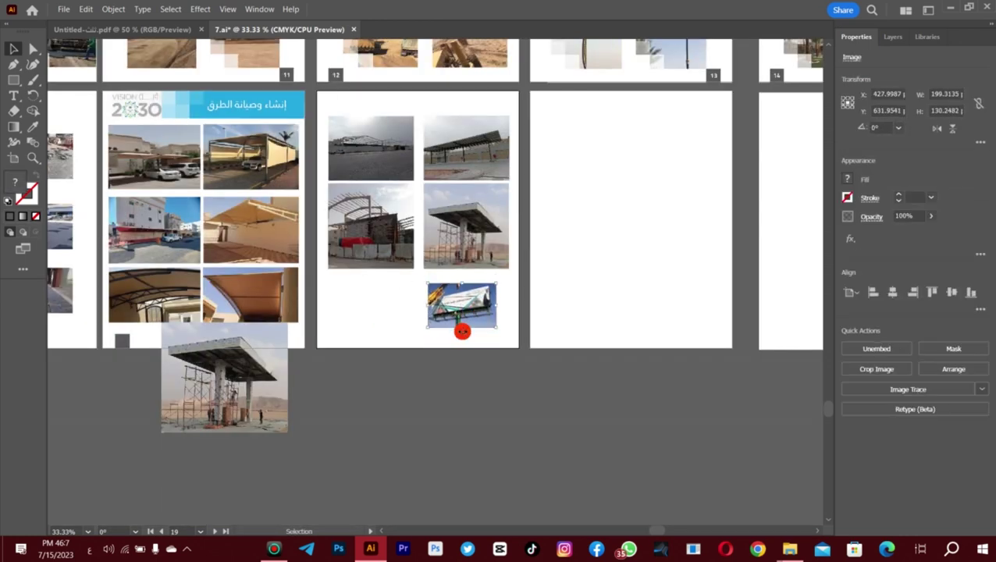
pyautogui.moveTo(507, 329); pyautogui.dragTo(508, 329)
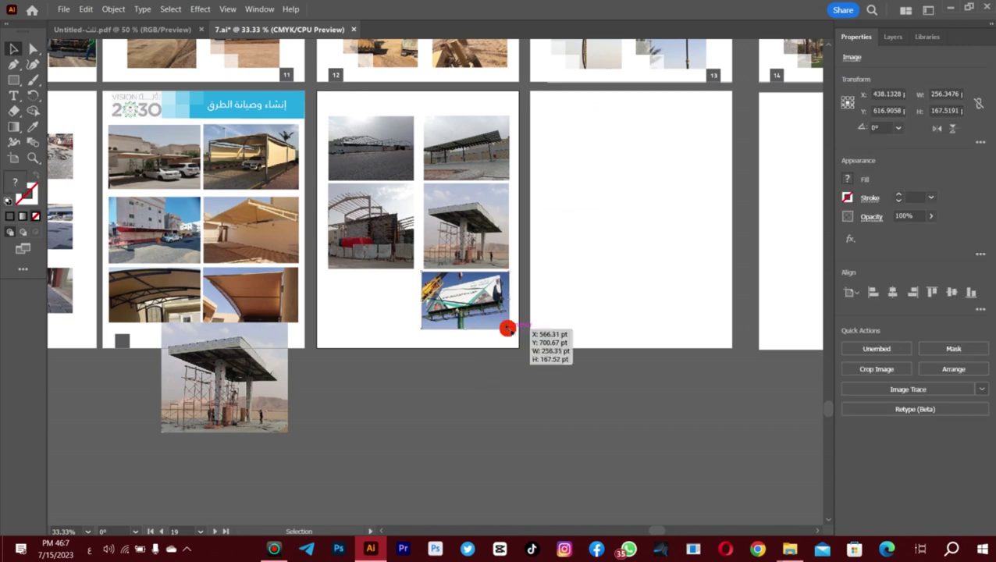
pyautogui.click(471, 285)
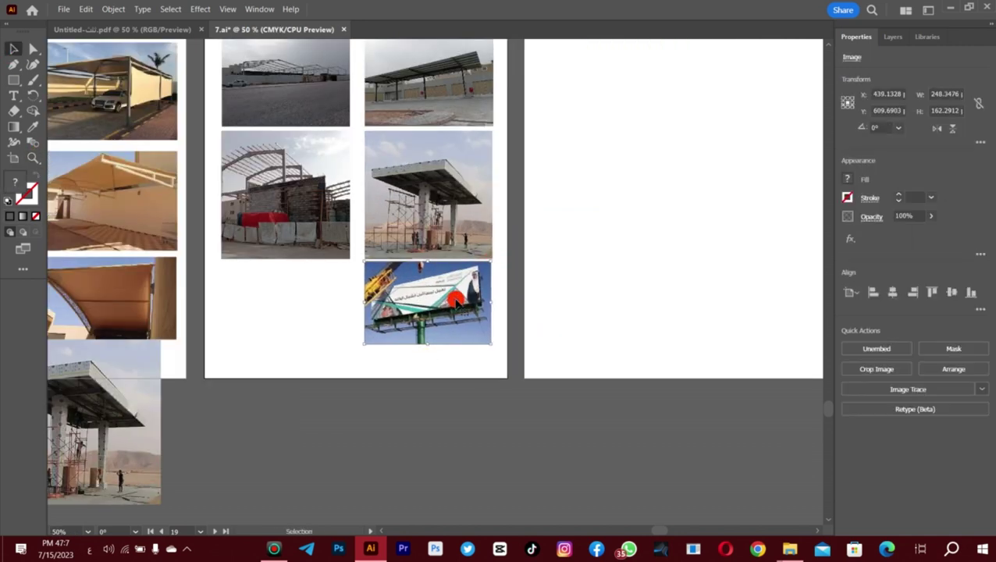
pyautogui.click(356, 317)
# Delete the spare fuel-station canopy photo lying below the pages
pyautogui.moveTo(102, 421); pyautogui.dragTo(284, 396)
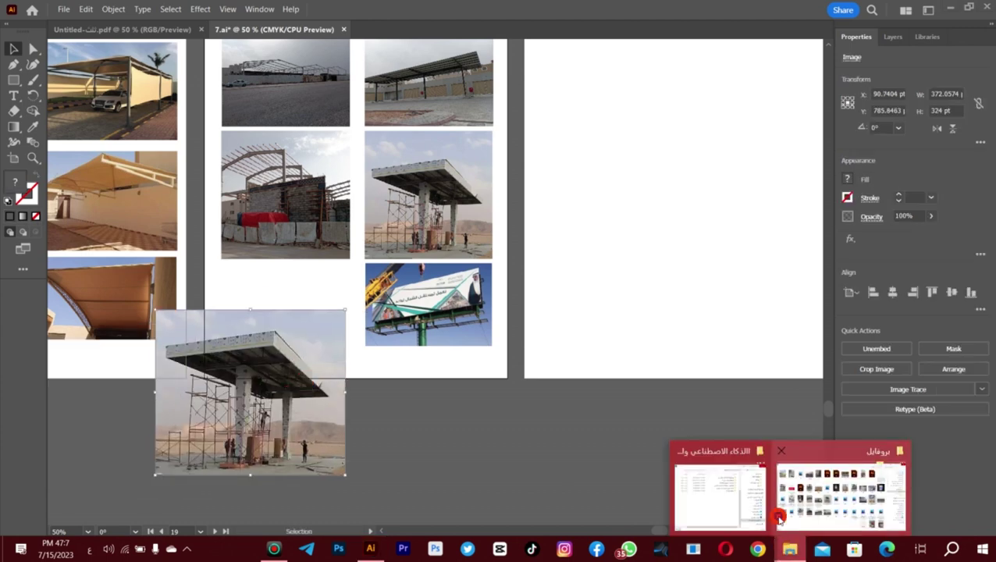
pyautogui.click(780, 507)
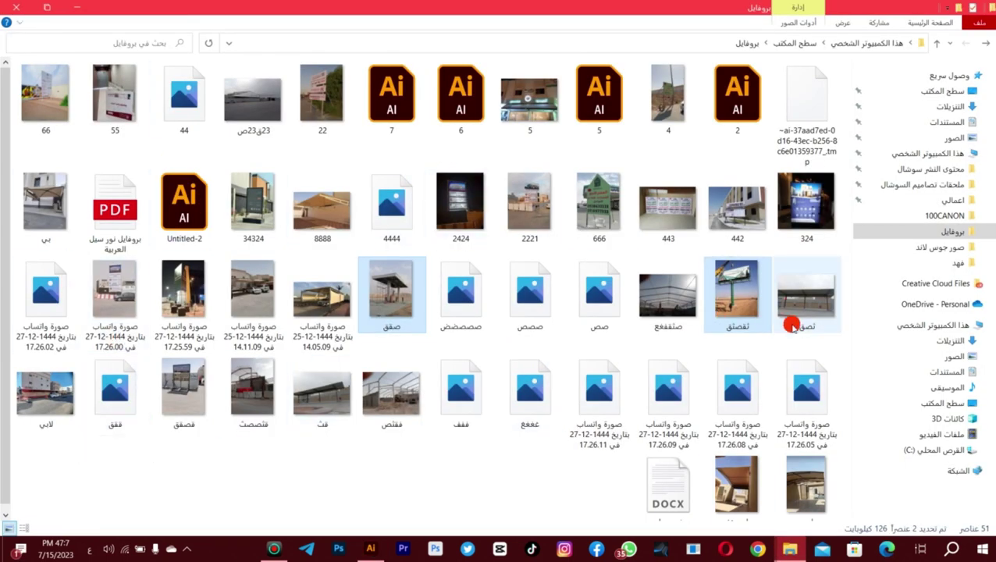
pyautogui.hotkey('alt', 'Tab')
pyautogui.press('Delete')
# Shift all five photos on page 19 down slightly, keeping their spacing
pyautogui.keyDown('alt'); pyautogui.click(524, 262); pyautogui.keyUp('alt')
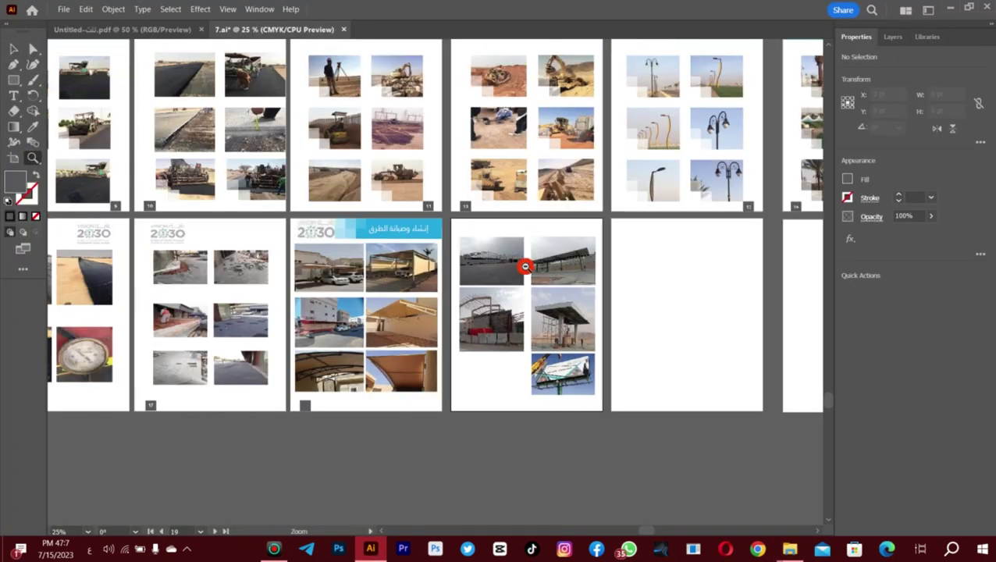
pyautogui.click(439, 278)
pyautogui.scroll(-2, 437, 343)
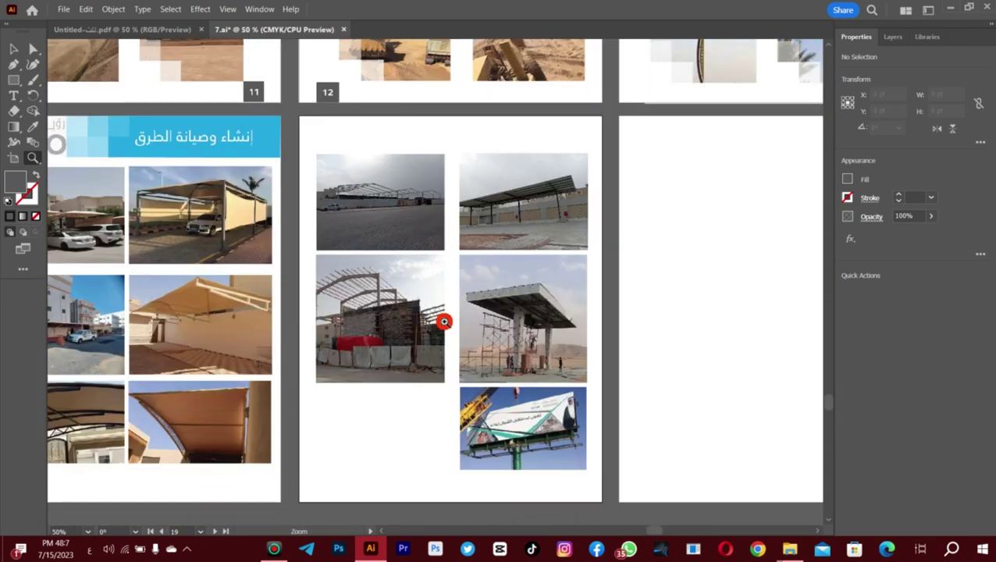
pyautogui.click(19, 52)
pyautogui.click(360, 413)
pyautogui.click(433, 388)
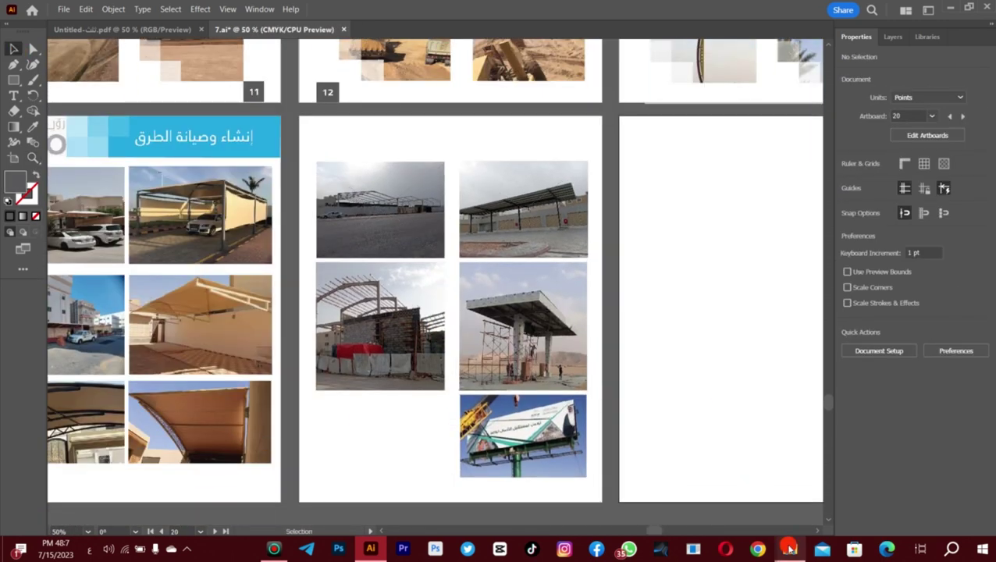
# Try the steel-frame interior photo at about 245 by 135 pt in page 19's empty third-row slot
pyautogui.hotkey('alt', 'Tab')
pyautogui.moveTo(682, 325); pyautogui.dragTo(439, 374)
pyautogui.press('Return')
pyautogui.moveTo(328, 425); pyautogui.dragTo(437, 468)
pyautogui.press('Return')
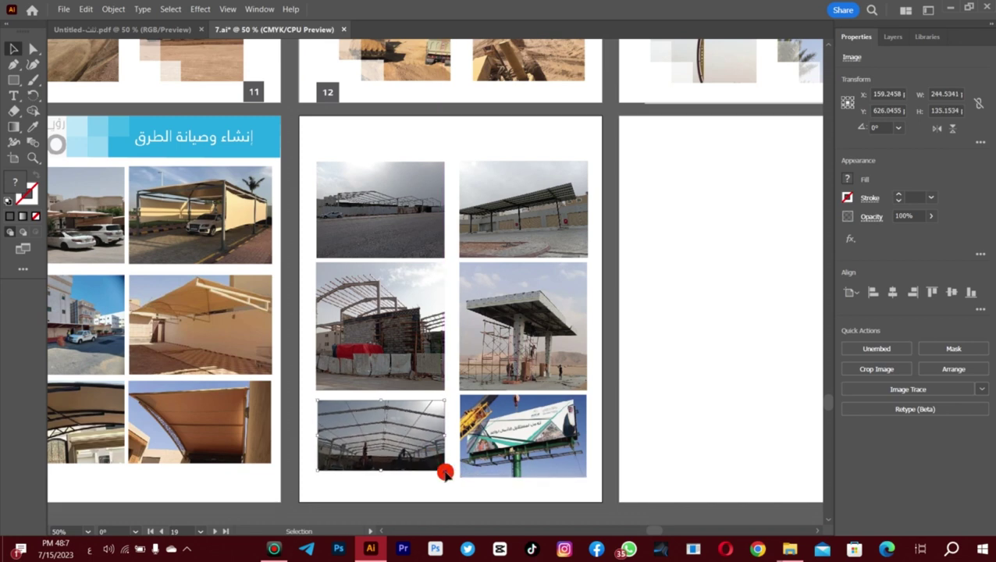
pyautogui.press('Delete')
# Clear page 19's third row and place the long parking-canopy photo there at about 207 by 156 pt
pyautogui.moveTo(789, 546)
pyautogui.click(824, 492)
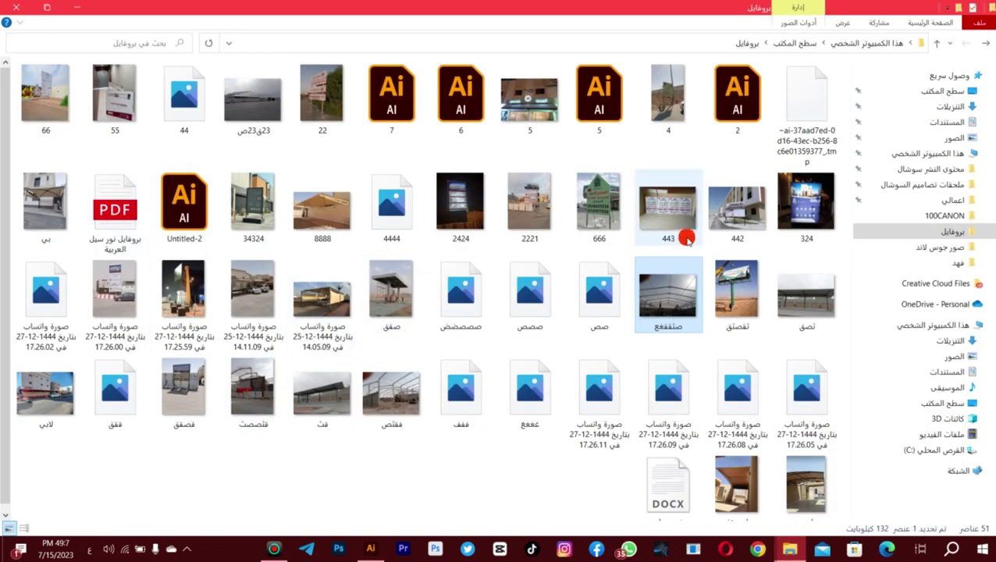
pyautogui.click(774, 319)
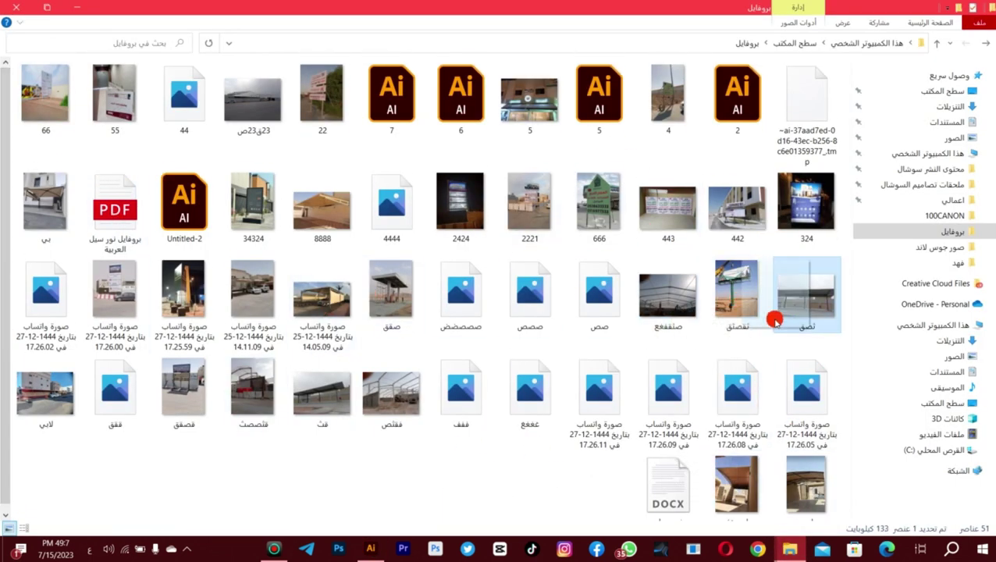
pyautogui.moveTo(804, 295); pyautogui.dragTo(343, 439)
pyautogui.moveTo(388, 451); pyautogui.dragTo(470, 473)
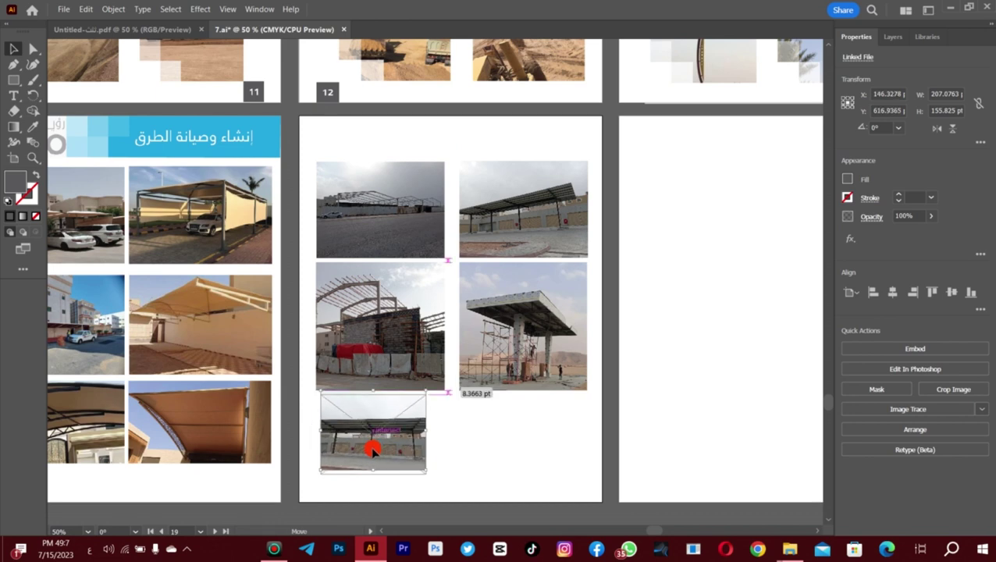
# Crop a strip off the bottom of page 19's fuel-station canopy and brick building photos to equal heights
pyautogui.rightClick(549, 358)
pyautogui.click(582, 231)
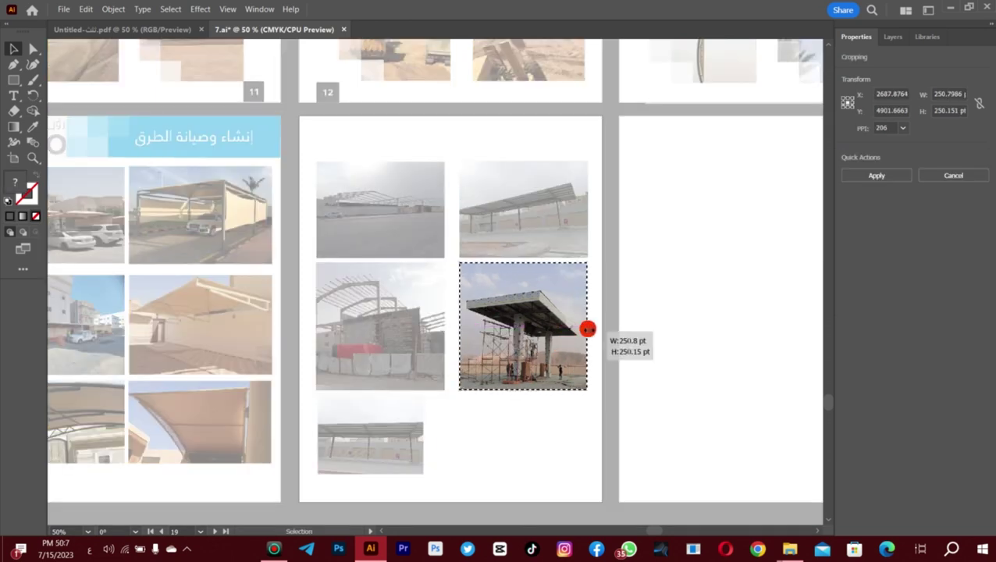
pyautogui.press('Return')
pyautogui.click(380, 385)
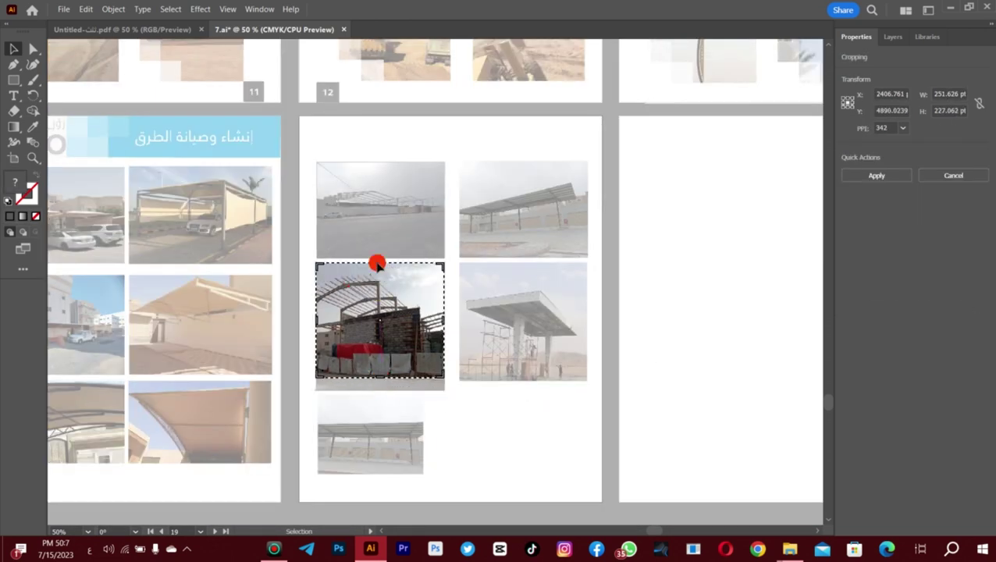
pyautogui.press('Return')
# Enlarge the parking-canopy photo, crop it to about 243 by 164 pt and align it under the brick building photo
pyautogui.click(371, 458)
pyautogui.moveTo(423, 473); pyautogui.dragTo(422, 451)
pyautogui.rightClick(422, 452)
pyautogui.click(442, 337)
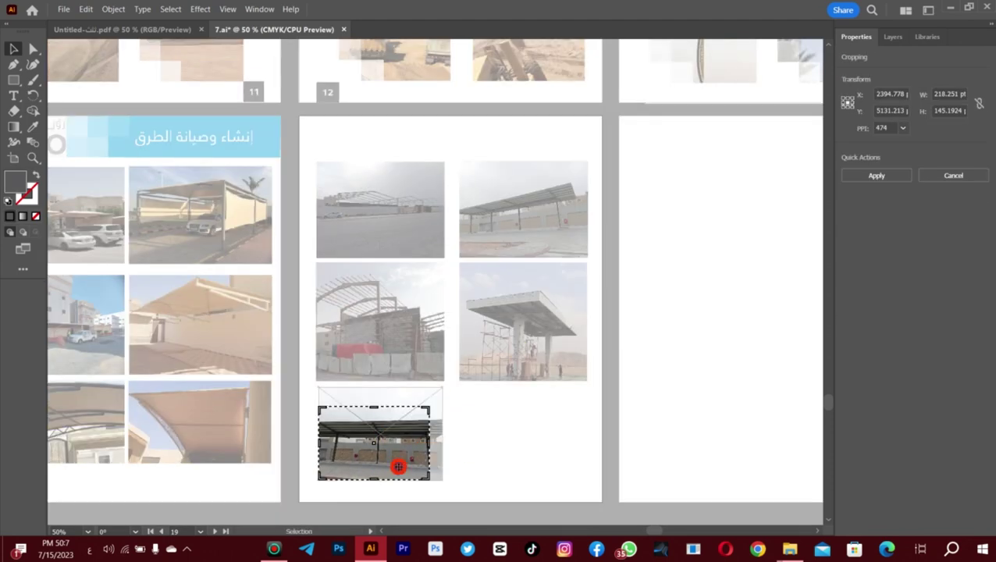
pyautogui.press('Return')
pyautogui.moveTo(399, 456); pyautogui.dragTo(396, 451)
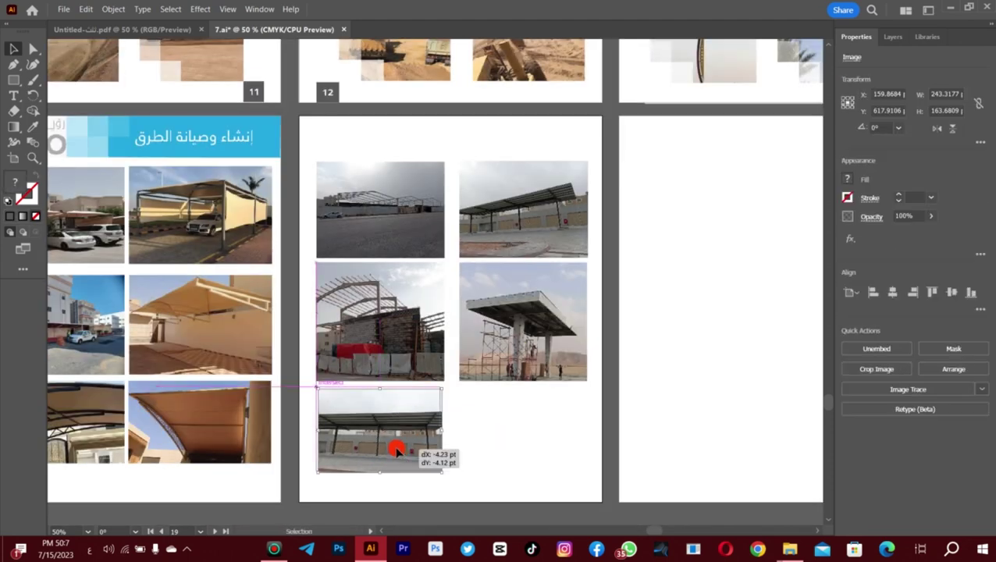
pyautogui.click(490, 455)
# Place the billboard photo directly below page 19's fuel-station canopy photo, scaled to about 250 by 332 pt
pyautogui.click(789, 548)
pyautogui.moveTo(755, 201); pyautogui.dragTo(503, 292)
pyautogui.press('Return')
pyautogui.press('Return')
pyautogui.moveTo(656, 378); pyautogui.dragTo(578, 456)
pyautogui.moveTo(452, 382); pyautogui.dragTo(456, 388)
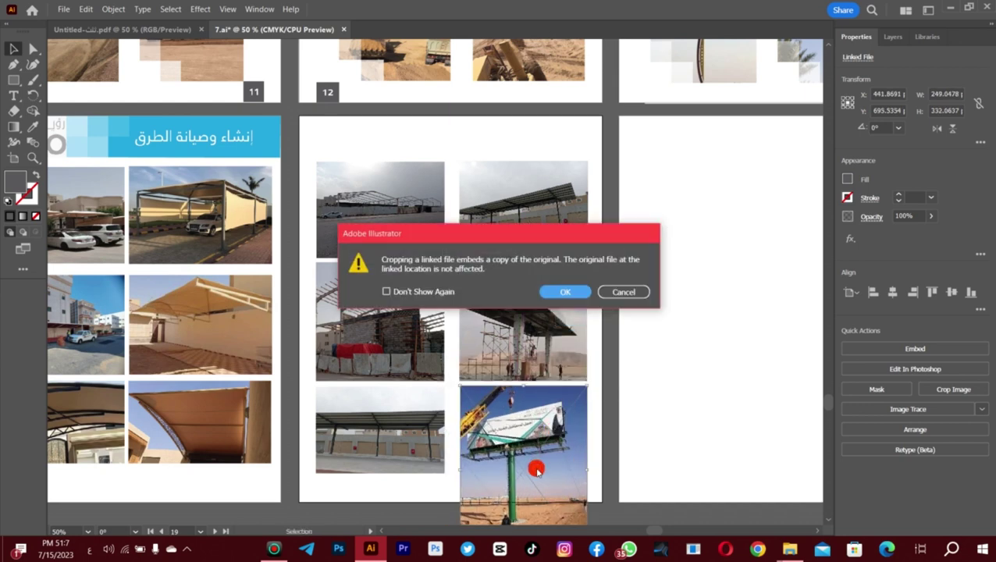
# Crop the billboard photo to about 249 by 173 pt, level with the parking-canopy photo beside it
pyautogui.press('Return')
pyautogui.moveTo(523, 522); pyautogui.dragTo(515, 435)
pyautogui.press('Return')
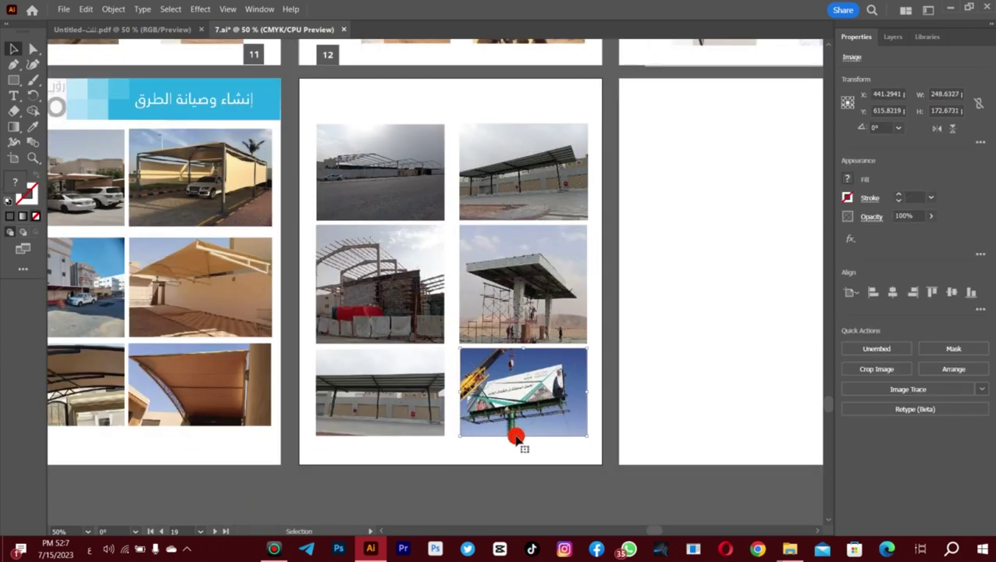
pyautogui.click(516, 439)
# Duplicate page 18's header banner and grey page-number square to the same places on page 19
pyautogui.click(239, 103)
pyautogui.moveTo(560, 115); pyautogui.dragTo(561, 117)
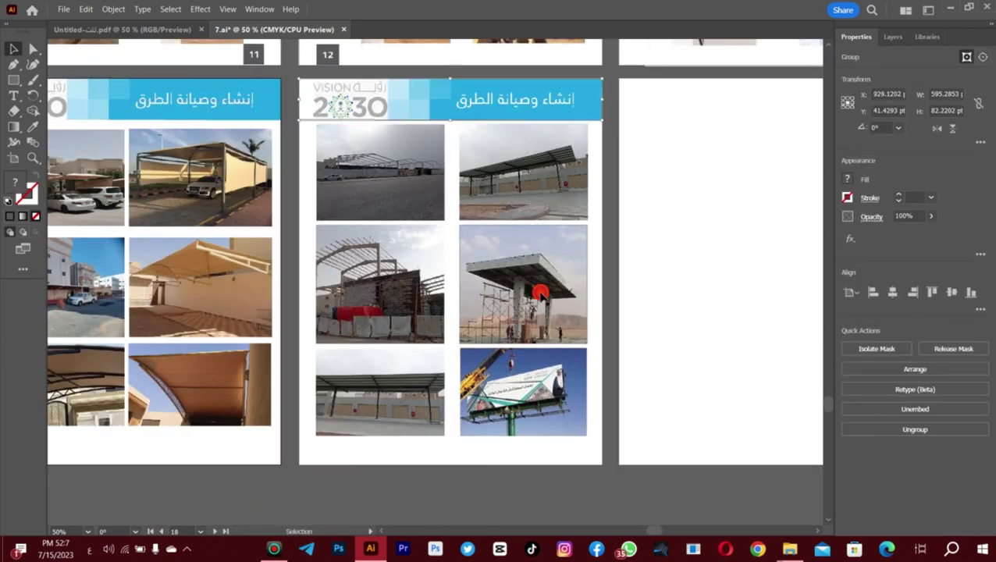
pyautogui.click(644, 519)
pyautogui.hscroll(-2, 103, 455)
pyautogui.moveTo(429, 458); pyautogui.dragTo(429, 458)
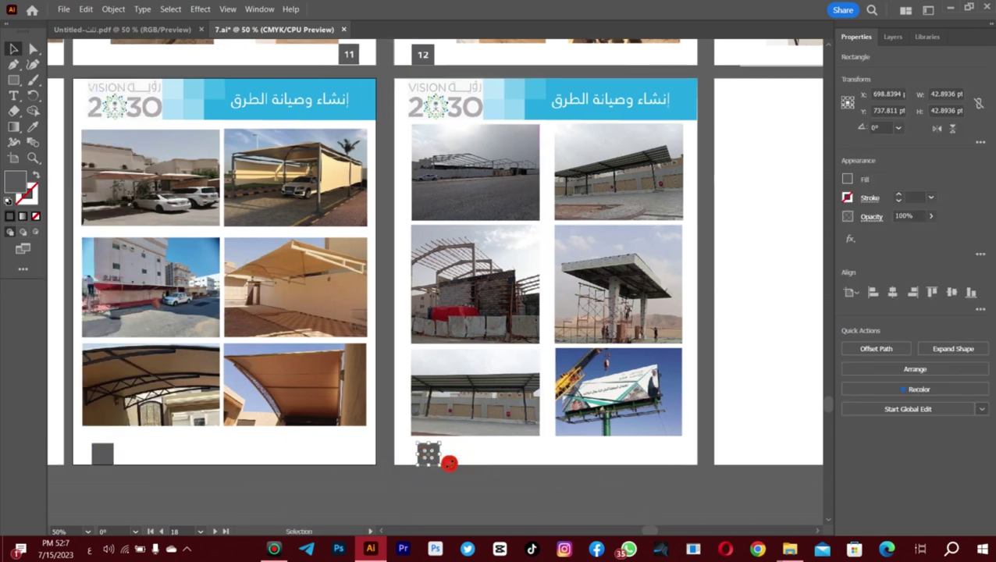
pyautogui.click(707, 210)
# Place the sign photos 66, 2221, 443, 442, 324 and 22 together on the empty page 20
pyautogui.hscroll(4, 651, 529)
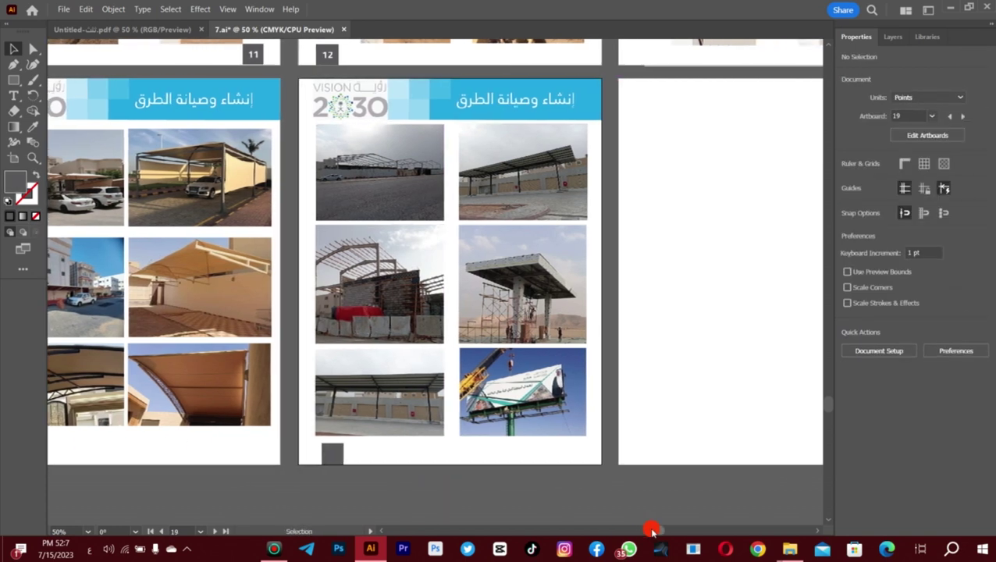
pyautogui.click(790, 548)
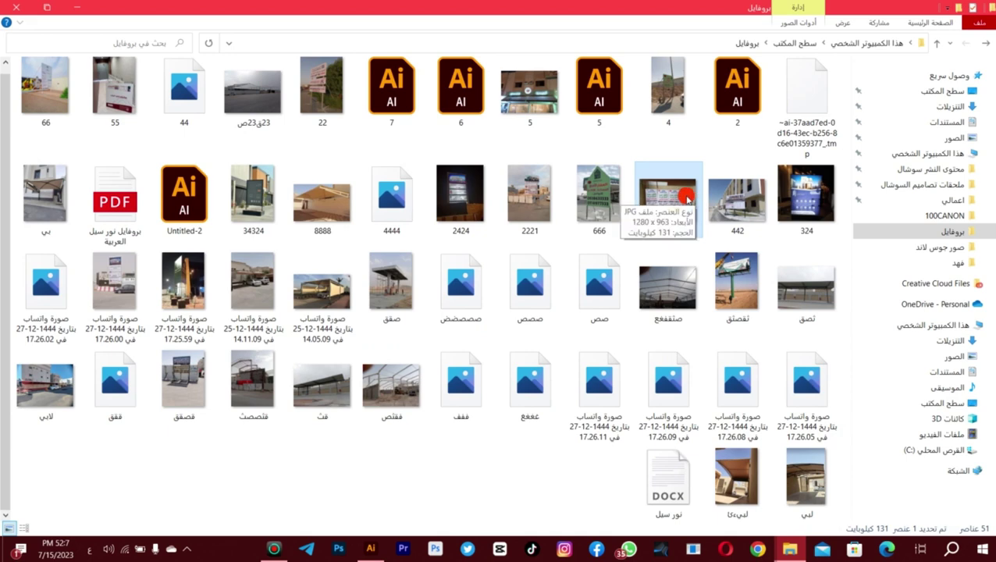
pyautogui.keyDown('ctrl'); pyautogui.click(45, 86); pyautogui.keyUp('ctrl')
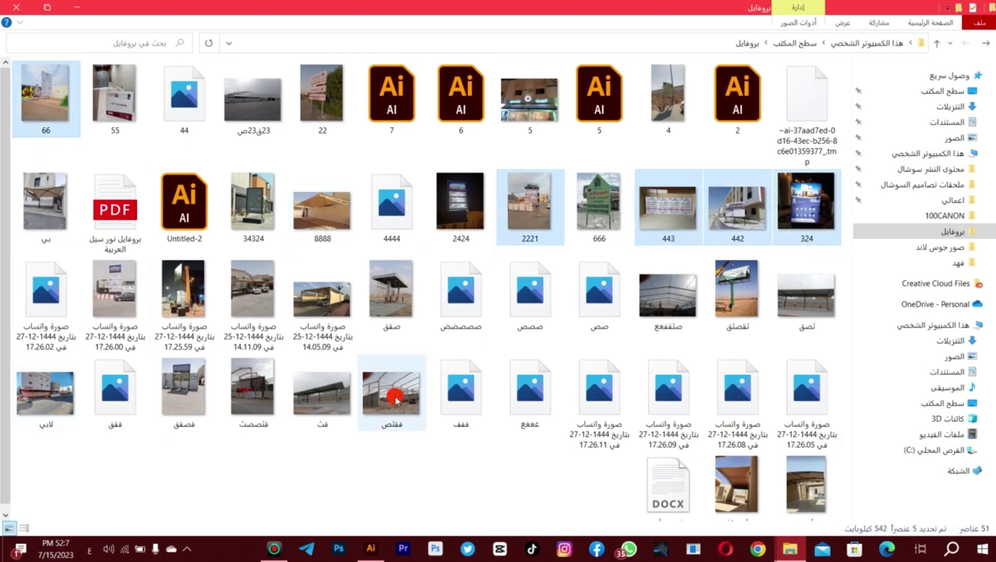
pyautogui.keyDown('ctrl'); pyautogui.click(321, 86); pyautogui.keyUp('ctrl')
pyautogui.moveTo(701, 385); pyautogui.dragTo(510, 406)
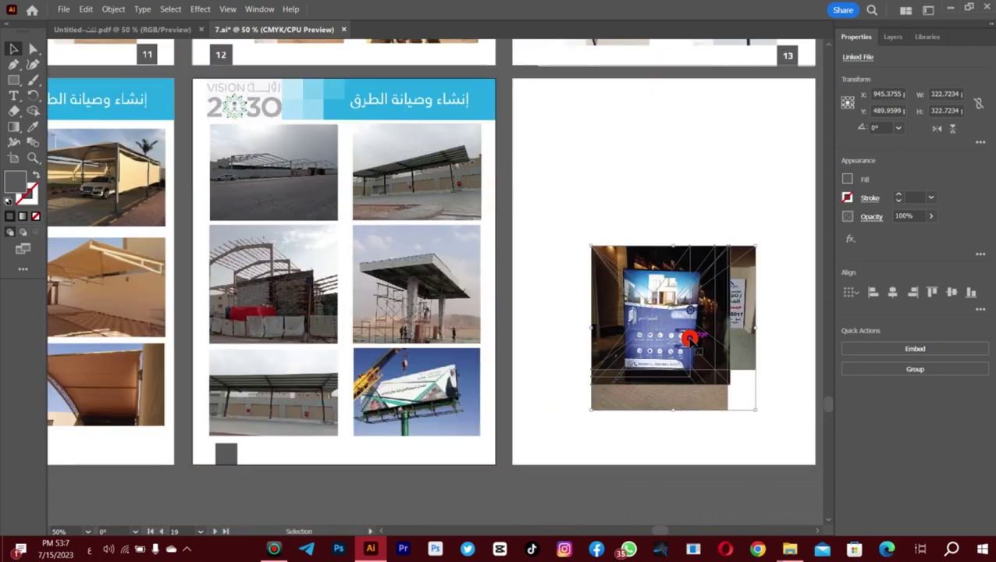
# Park the stack of sign photos on page 21 and set photos 66 and 22 side by side atop page 20
pyautogui.moveTo(660, 530); pyautogui.dragTo(673, 526)
pyautogui.click(652, 399)
pyautogui.moveTo(664, 257); pyautogui.dragTo(663, 372)
pyautogui.moveTo(667, 242); pyautogui.dragTo(425, 188)
pyautogui.moveTo(333, 199); pyautogui.dragTo(333, 211)
pyautogui.moveTo(401, 230); pyautogui.dragTo(388, 210)
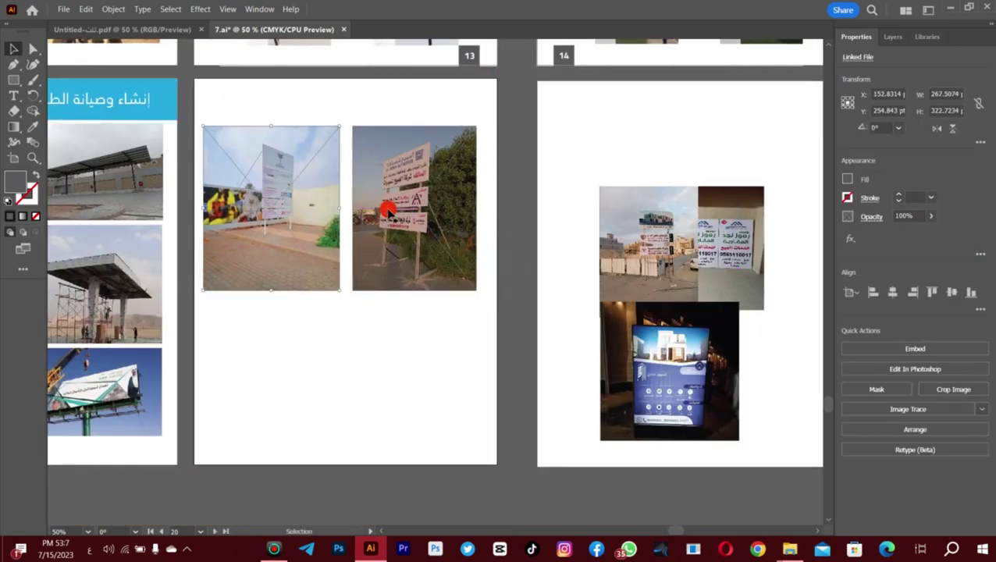
# Move photo 66 to page 20's second row and put photo 2221 in its place at about 236 by 313 pt
pyautogui.rightClick(265, 261)
pyautogui.click(266, 211)
pyautogui.moveTo(267, 210); pyautogui.dragTo(267, 340)
pyautogui.moveTo(643, 234); pyautogui.dragTo(272, 179)
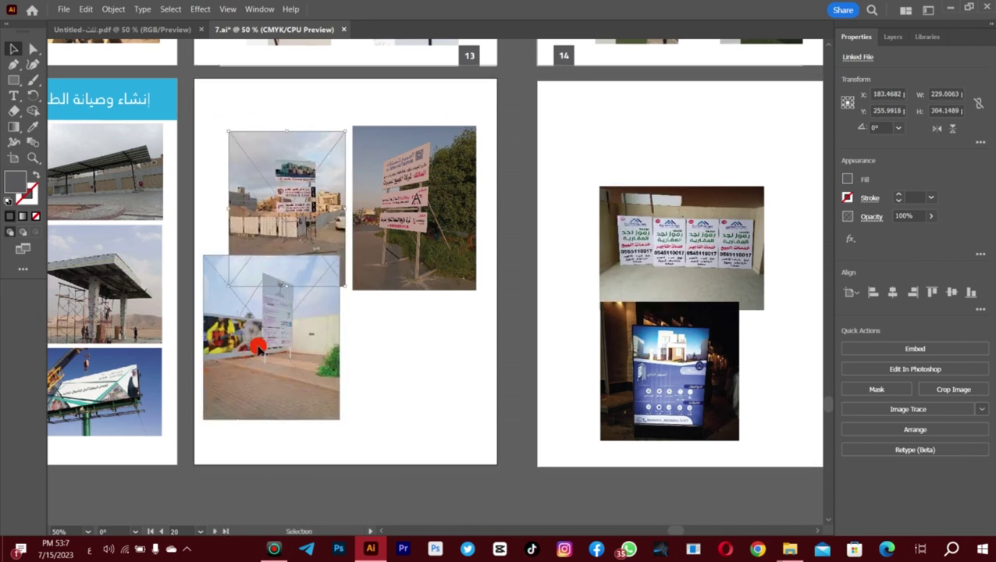
pyautogui.moveTo(259, 349); pyautogui.dragTo(262, 395)
pyautogui.moveTo(300, 249); pyautogui.dragTo(318, 270)
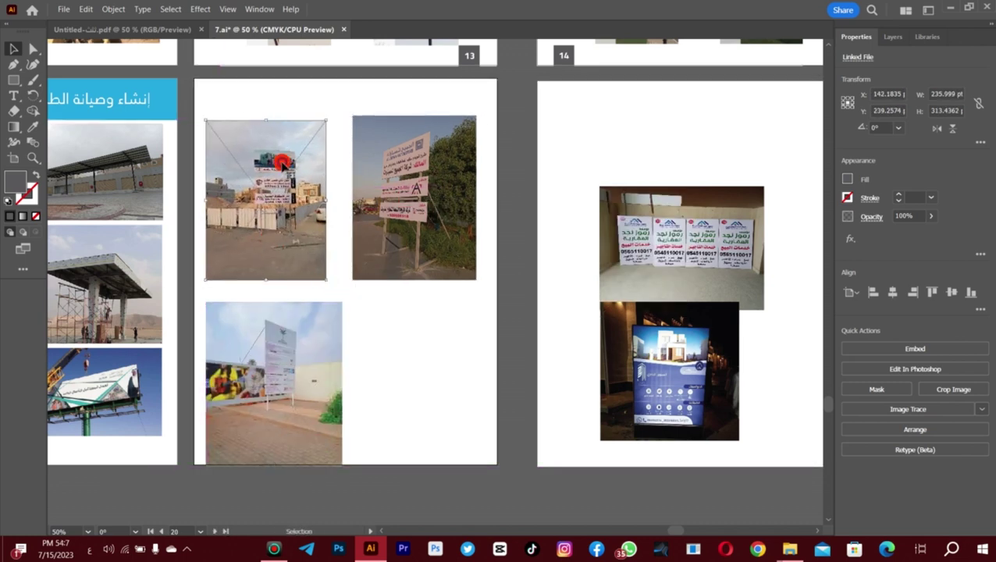
# Scale photo 22 to about 246 by 324 pt and photo 66 to about 243 by 293 pt, aligned in page 20's grid
pyautogui.moveTo(400, 247); pyautogui.dragTo(397, 247)
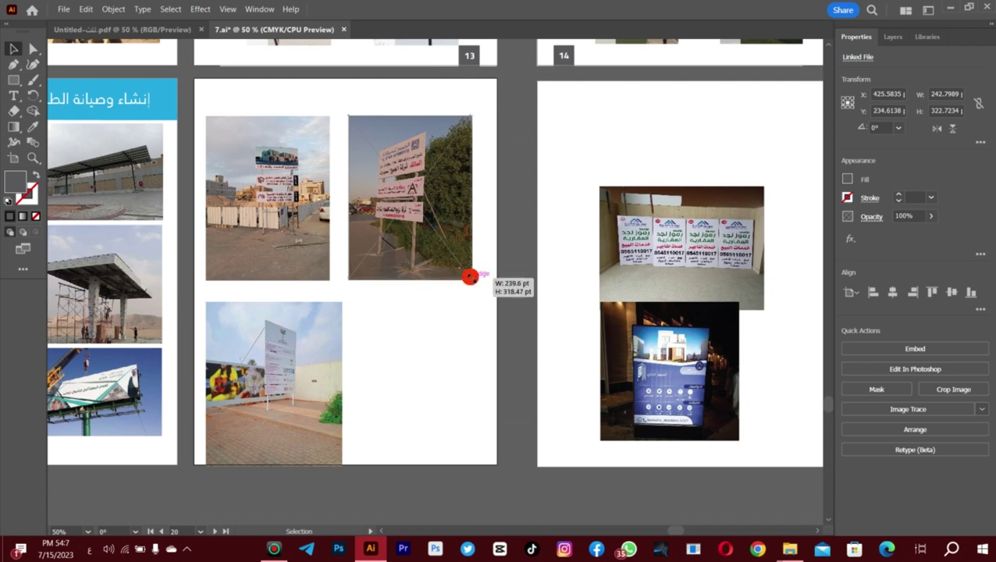
pyautogui.moveTo(469, 277); pyautogui.dragTo(466, 277)
pyautogui.moveTo(342, 464); pyautogui.dragTo(331, 447)
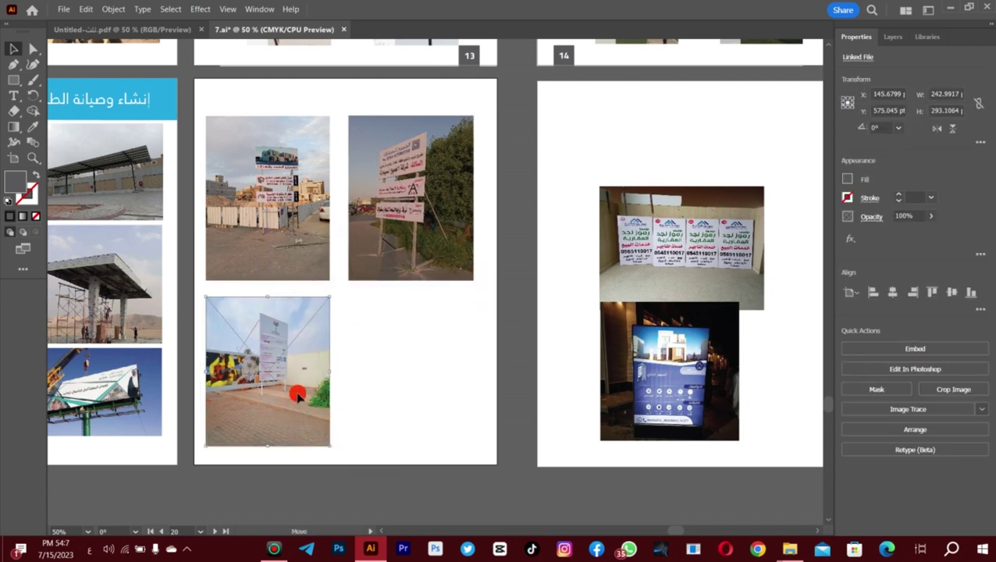
pyautogui.click(395, 360)
# Spread out the spare photos on page 21 and place the street-sign photo with the parked car in page 20's last slot, about 241 by 321 pt
pyautogui.moveTo(668, 371); pyautogui.dragTo(418, 357)
pyautogui.moveTo(658, 227); pyautogui.dragTo(636, 288)
pyautogui.moveTo(790, 548)
pyautogui.click(715, 493)
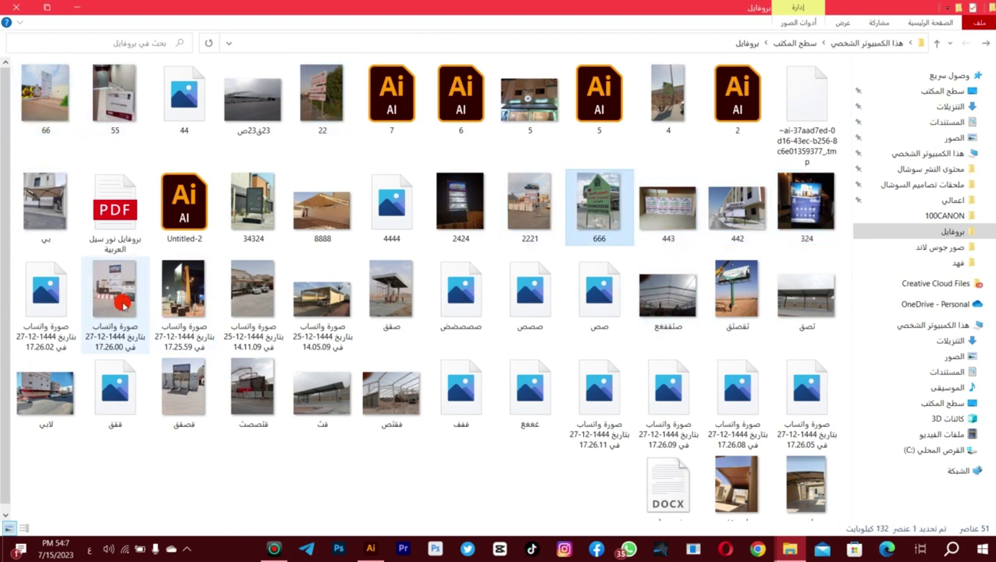
pyautogui.moveTo(123, 306); pyautogui.dragTo(373, 344)
pyautogui.click(279, 353)
pyautogui.moveTo(424, 399); pyautogui.dragTo(471, 445)
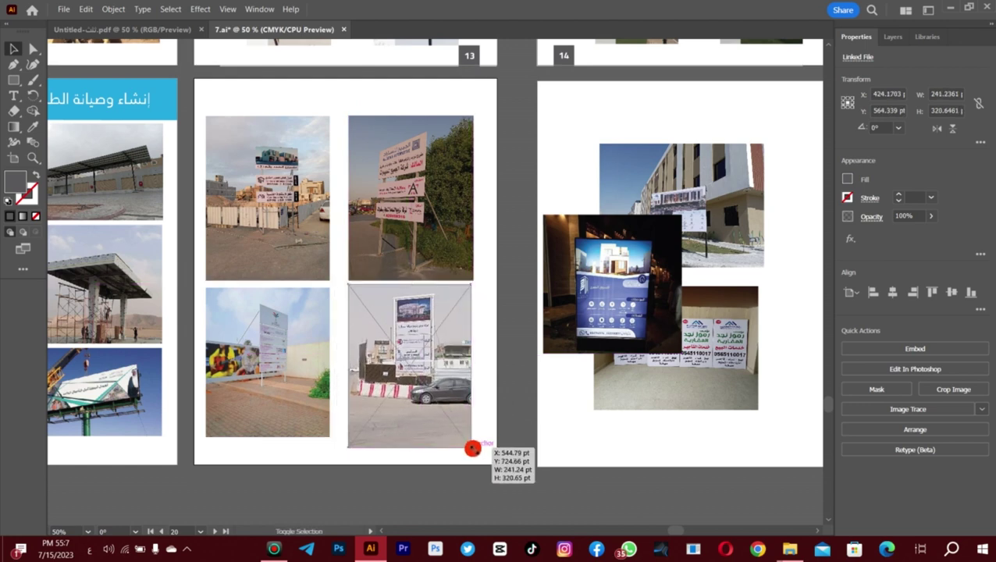
pyautogui.click(484, 328)
pyautogui.rightClick(391, 60)
pyautogui.rightClick(418, 422)
pyautogui.click(500, 244)
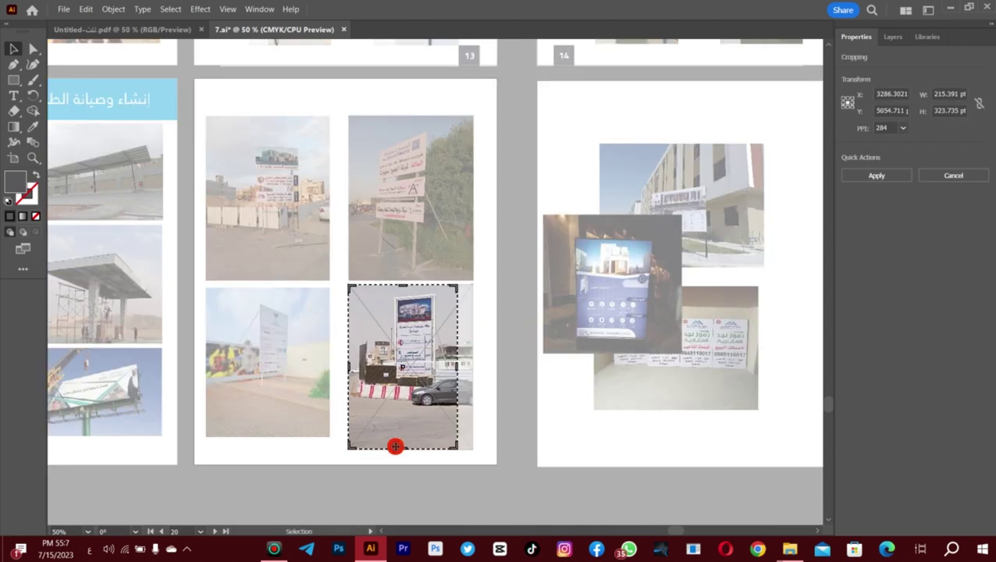
pyautogui.press('Escape')
# Crop the bottom of the street-sign photo with the parked car level with photo 66 beside it
pyautogui.moveTo(399, 433); pyautogui.dragTo(407, 435)
pyautogui.rightClick(399, 428)
pyautogui.click(493, 275)
pyautogui.press('Return')
pyautogui.click(359, 462)
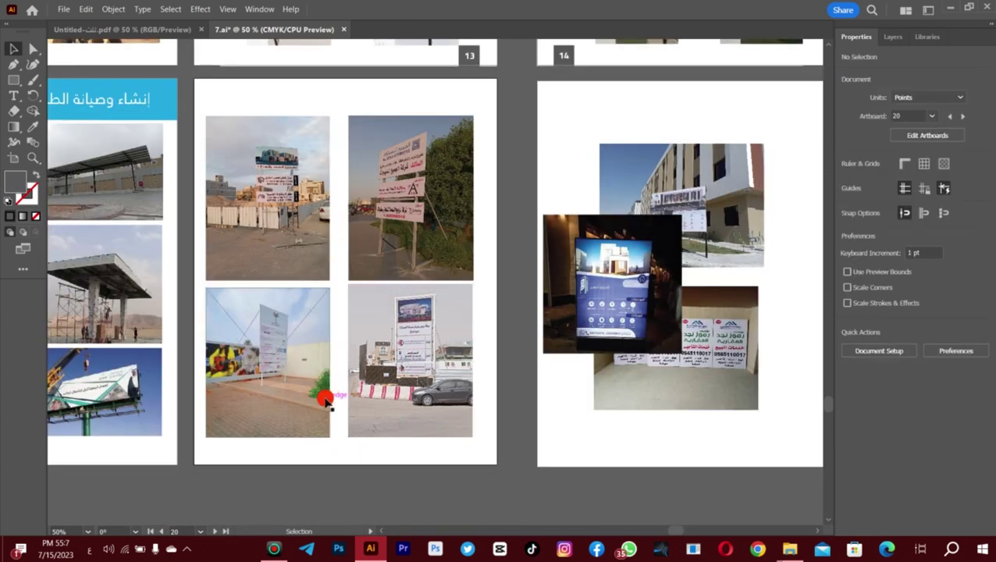
pyautogui.click(429, 434)
pyautogui.click(429, 443)
# Crop photo 22 in page 20's top row to about 245 by 324 pt
pyautogui.click(397, 255)
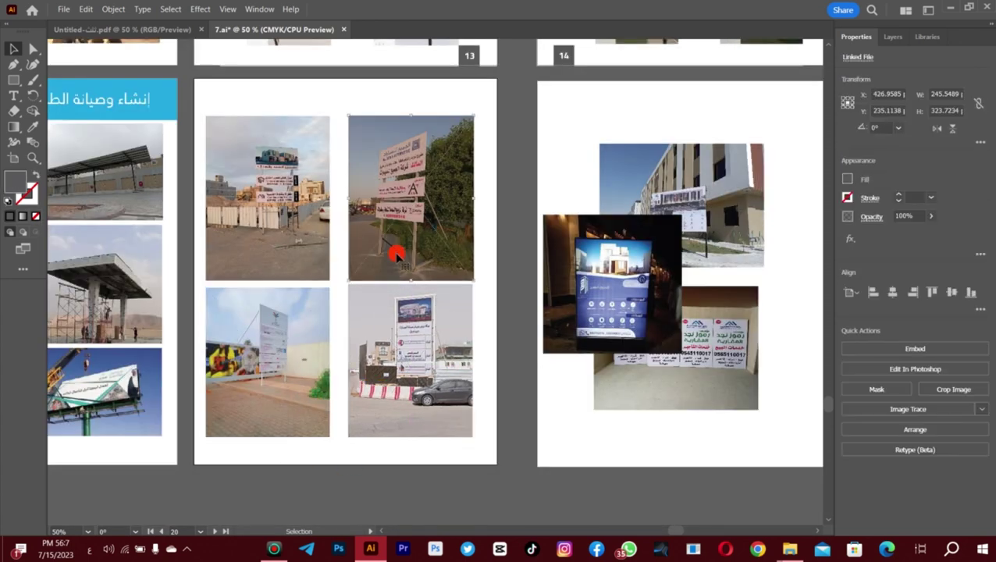
pyautogui.moveTo(403, 228); pyautogui.dragTo(404, 236)
pyautogui.rightClick(404, 233)
pyautogui.click(438, 333)
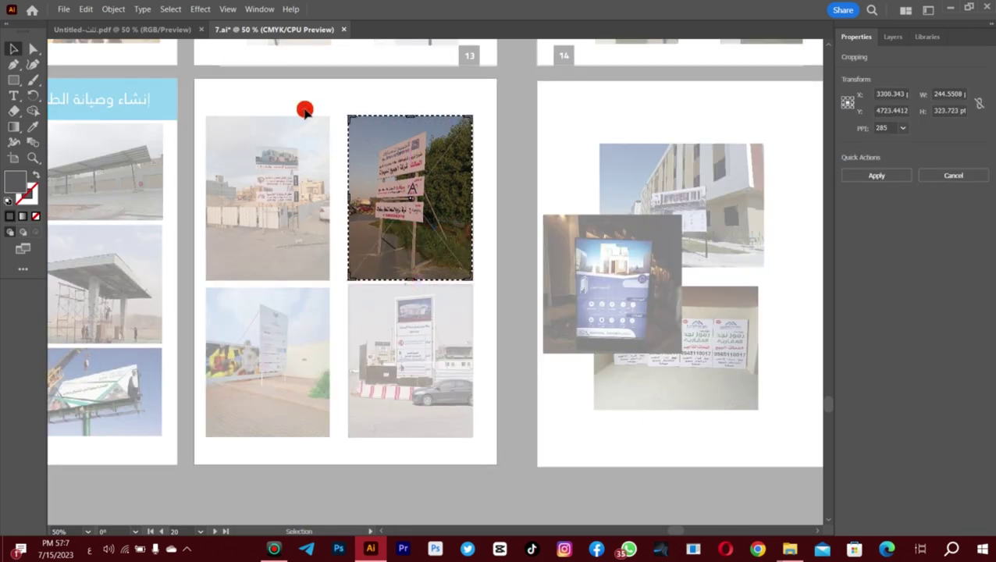
# Crop the street-sign photo with the parked car to about 245 by 292 pt
pyautogui.rightClick(407, 304)
pyautogui.click(437, 414)
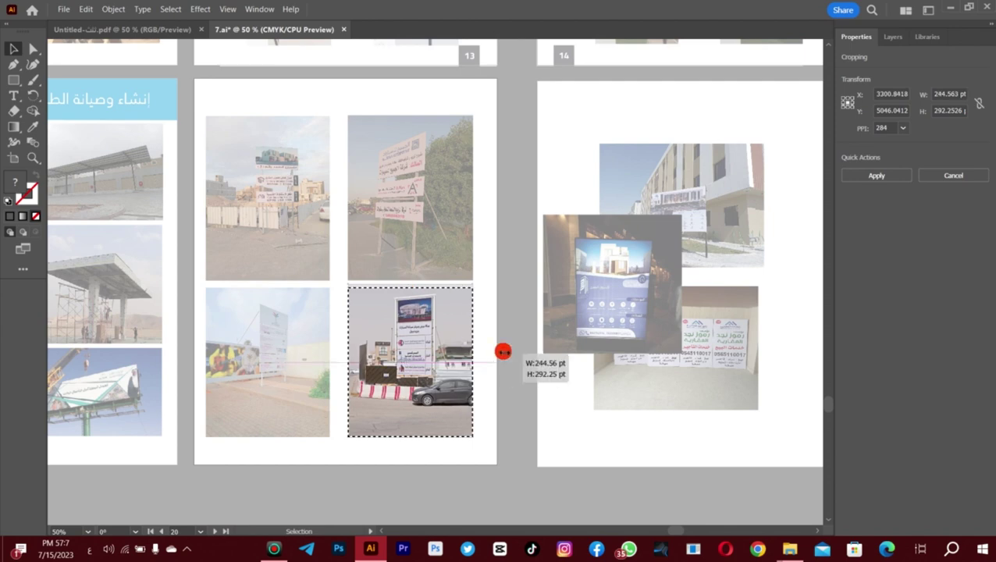
pyautogui.moveTo(503, 352); pyautogui.dragTo(486, 357)
pyautogui.click(485, 357)
# Line up photos 443 and 442 side by side across the top of page 21 and park the lit sign photo at the page's lower corner
pyautogui.click(731, 211)
pyautogui.hotkey('ctrl', '-')
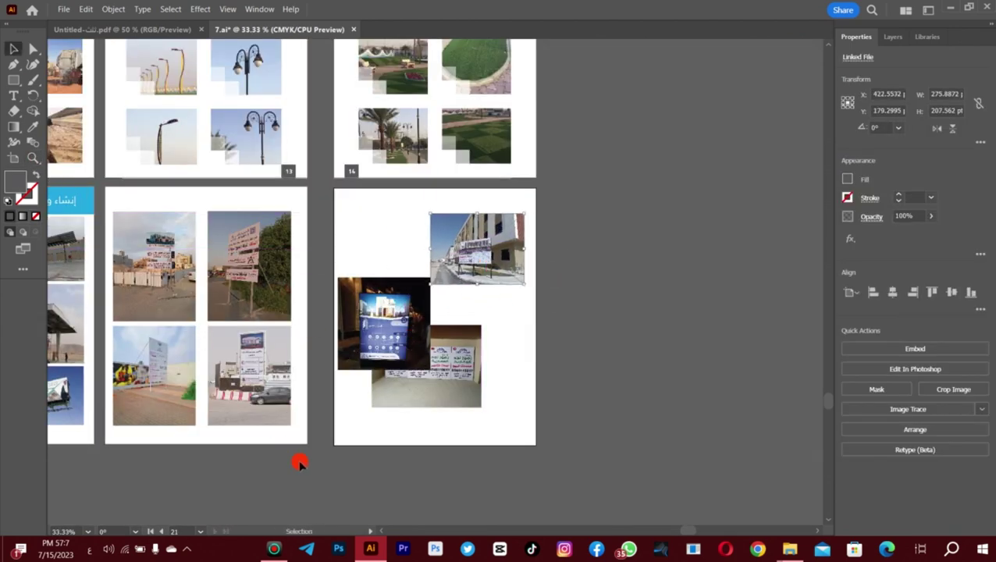
pyautogui.moveTo(301, 463); pyautogui.dragTo(429, 312)
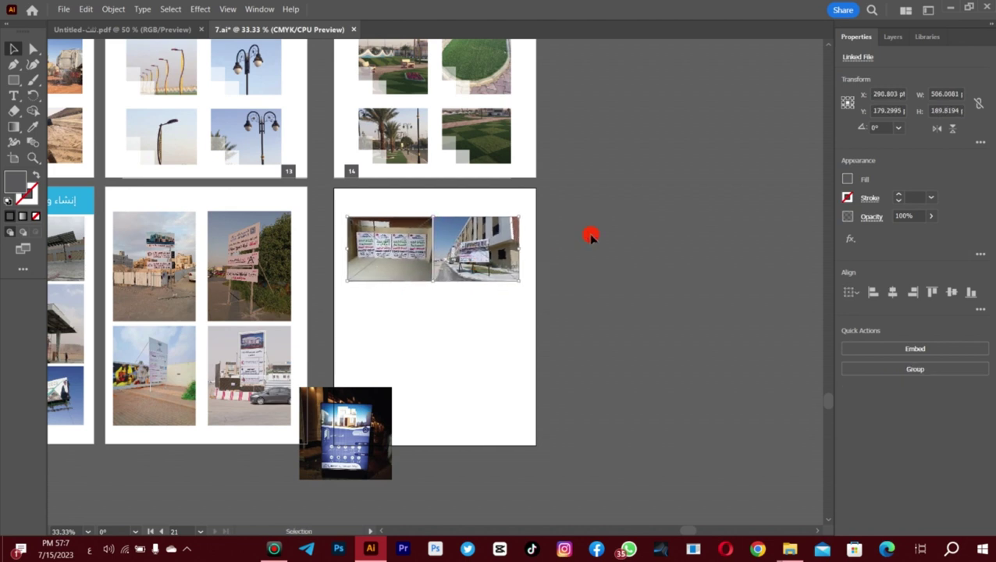
# Space photos 443 and 442 apart on page 21 and fit the lit sign photo beneath photo 442 at the same width
pyautogui.click(397, 260)
pyautogui.hotkey('ctrl', 'z')
pyautogui.click(493, 356)
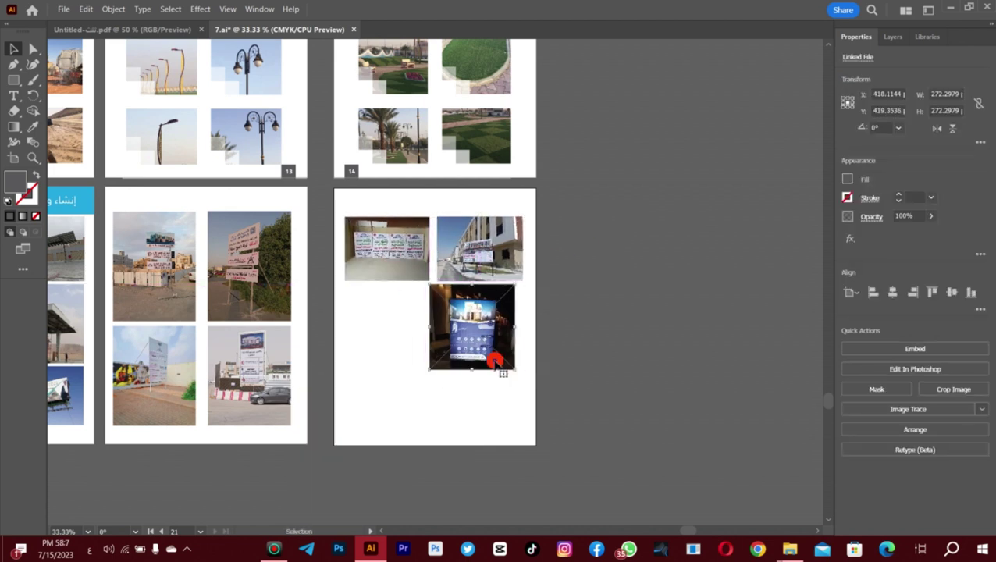
pyautogui.click(566, 285)
# Place the night tower photo from the profile folder beneath photo 443 at about 249 by 331 pt
pyautogui.moveTo(790, 549)
pyautogui.click(718, 484)
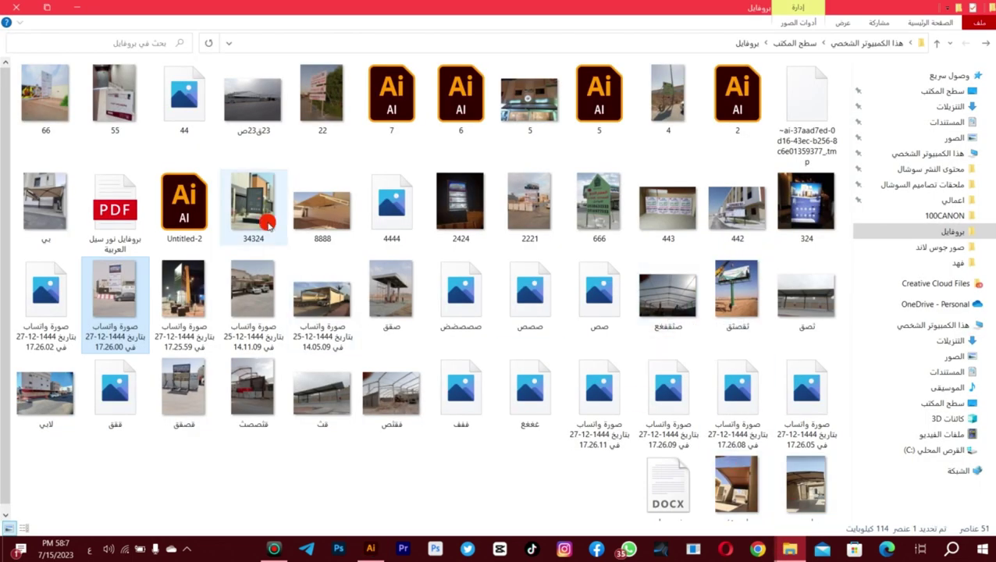
pyautogui.moveTo(185, 293); pyautogui.dragTo(372, 555)
pyautogui.moveTo(538, 188); pyautogui.dragTo(414, 396)
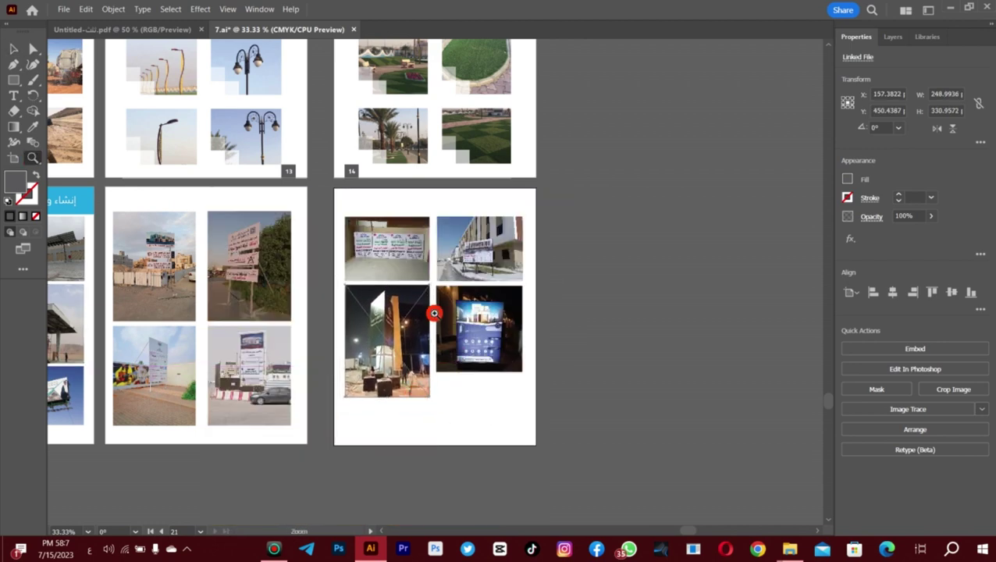
pyautogui.click(434, 313)
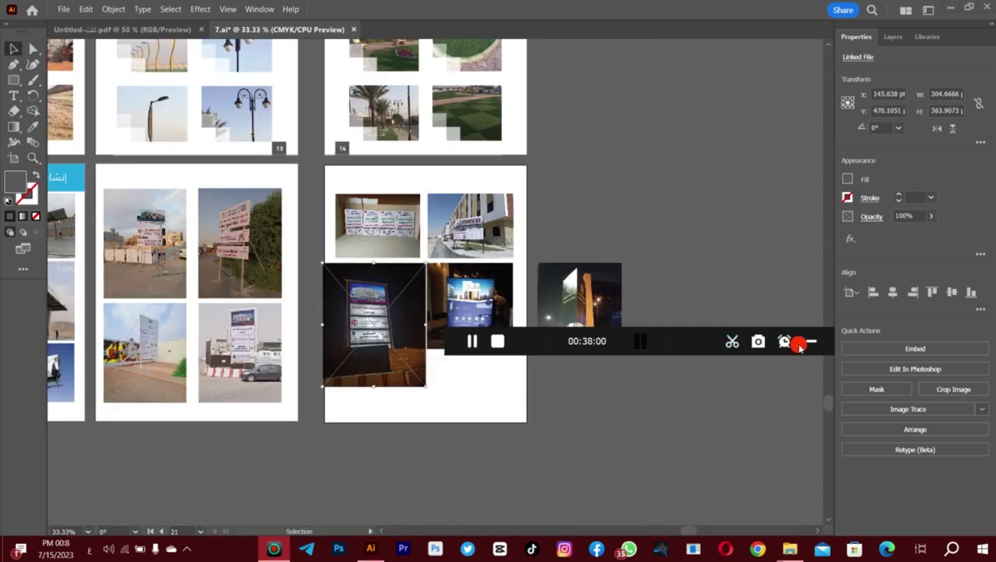
# Fit photo 2424 beneath photo 443 at the column width and crop its bottom level with the lit sign photo beside it
pyautogui.moveTo(425, 385); pyautogui.dragTo(487, 398)
pyautogui.scroll(2, 357, 335)
pyautogui.rightClick(430, 344)
pyautogui.click(457, 233)
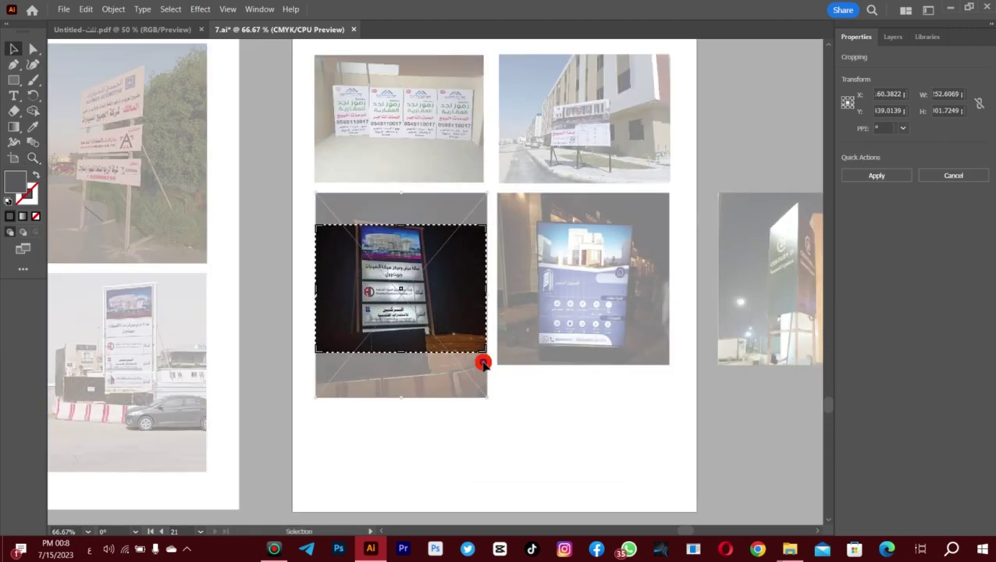
pyautogui.moveTo(483, 362); pyautogui.dragTo(485, 365)
pyautogui.moveTo(400, 225); pyautogui.dragTo(400, 193)
pyautogui.click(483, 406)
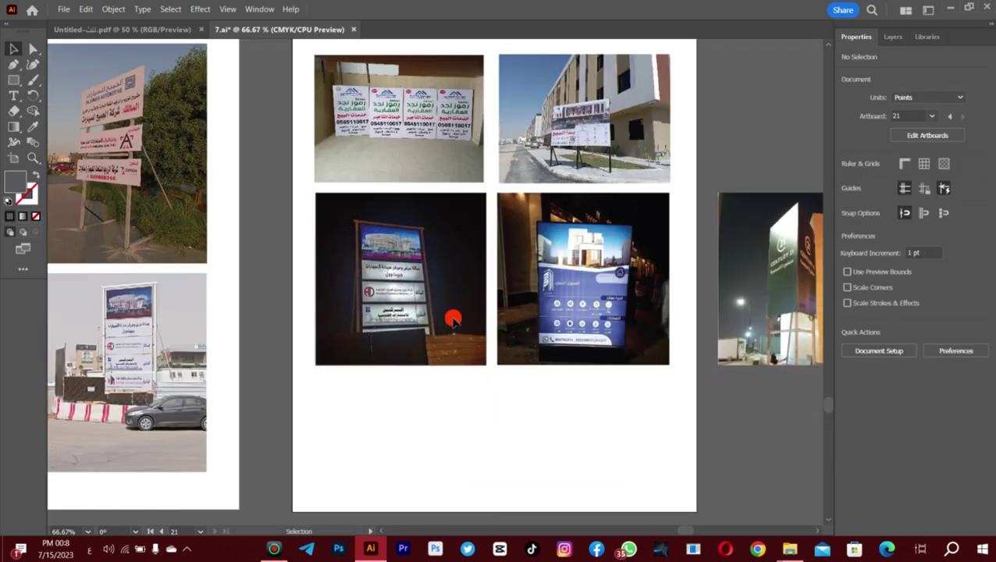
# Delete the cropped night tower photo parked beside page 21
pyautogui.click(32, 157)
pyautogui.hotkey('ctrl', '-')
pyautogui.hotkey('ctrl', '-')
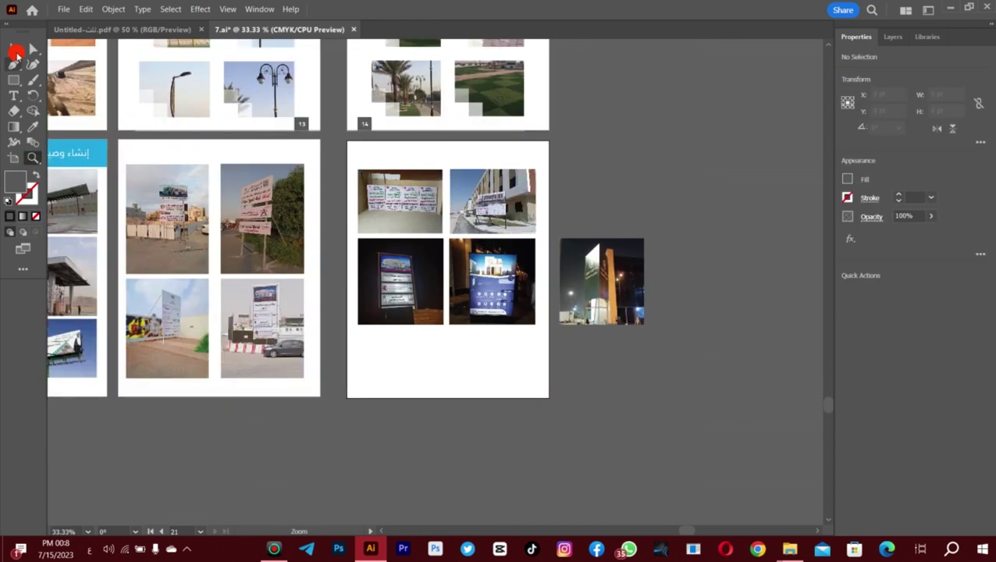
pyautogui.click(15, 53)
pyautogui.click(356, 238)
pyautogui.click(616, 287)
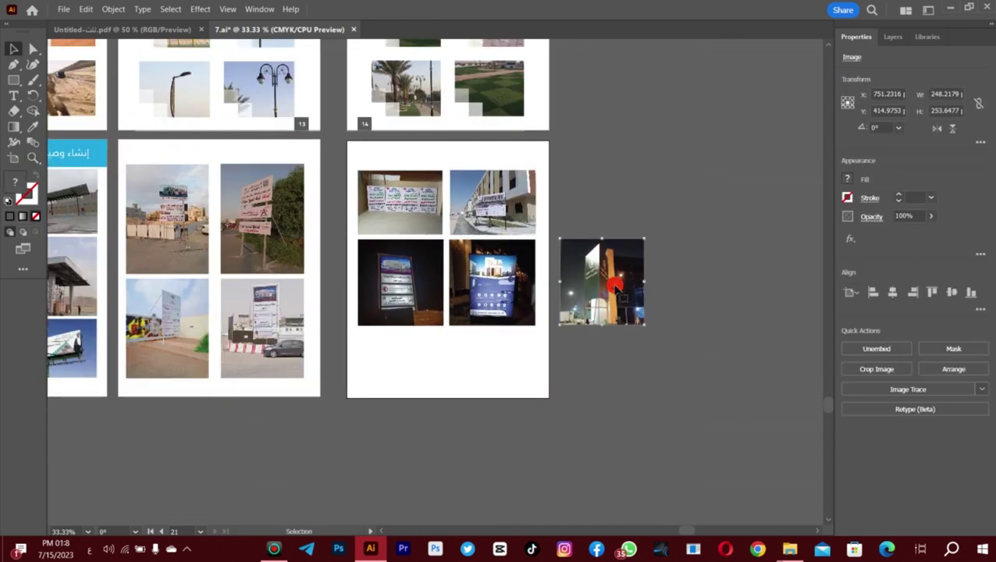
pyautogui.press('Delete')
# Bring photos 442 and 2221 from the profile folder onto page 21 and delete the duplicate large photo 442
pyautogui.moveTo(790, 549)
pyautogui.click(842, 485)
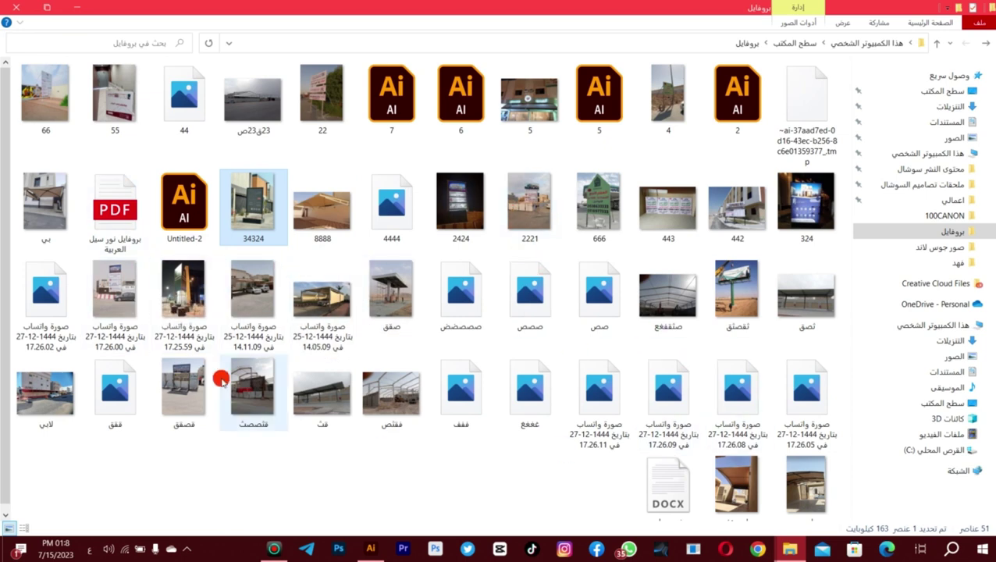
pyautogui.keyDown('shift'); pyautogui.click(733, 217); pyautogui.keyUp('shift')
pyautogui.click(734, 217)
pyautogui.keyDown('ctrl'); pyautogui.click(528, 234); pyautogui.keyUp('ctrl')
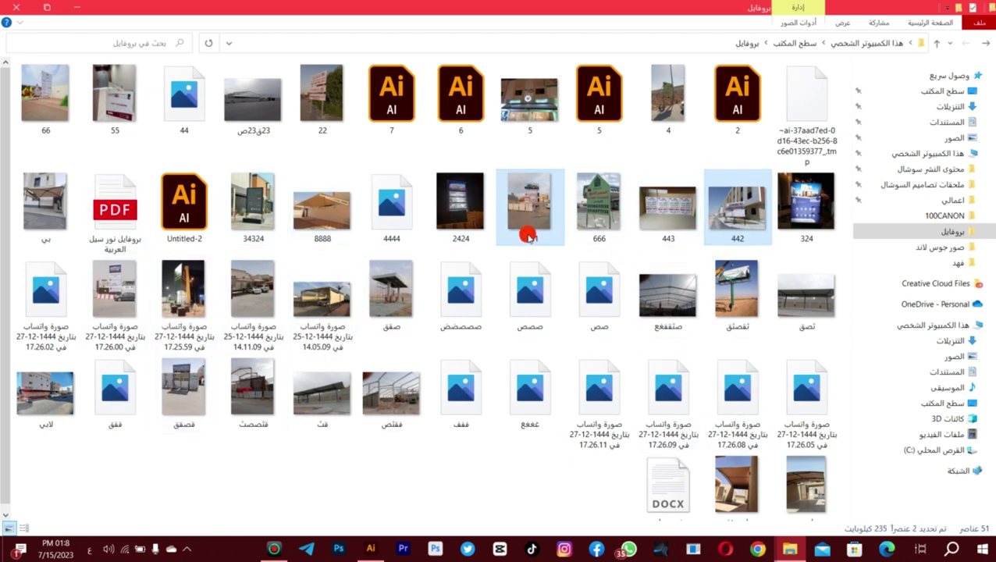
pyautogui.moveTo(529, 234); pyautogui.dragTo(519, 344)
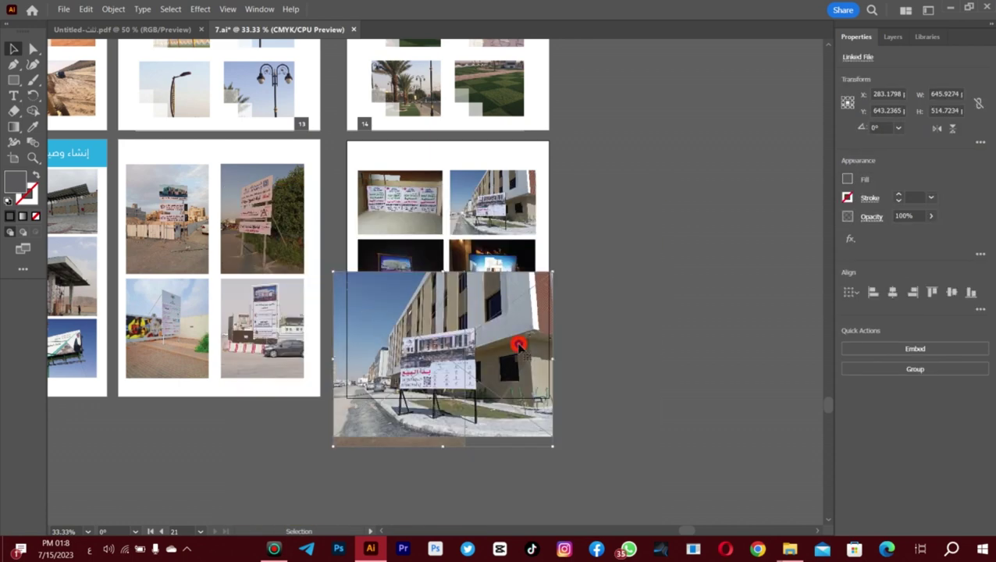
pyautogui.click(645, 333)
pyautogui.click(468, 362)
pyautogui.press('Delete')
# Scale photo 2221 to the column width beneath photo 2424 and bring in the tall project-sign photo with the striped barriers
pyautogui.moveTo(467, 445); pyautogui.dragTo(430, 397)
pyautogui.click(790, 549)
pyautogui.moveTo(184, 390); pyautogui.dragTo(437, 377)
# Crop photo 2221 in page 21's third row to about 246 by 245 pt
pyautogui.rightClick(438, 377)
pyautogui.click(473, 288)
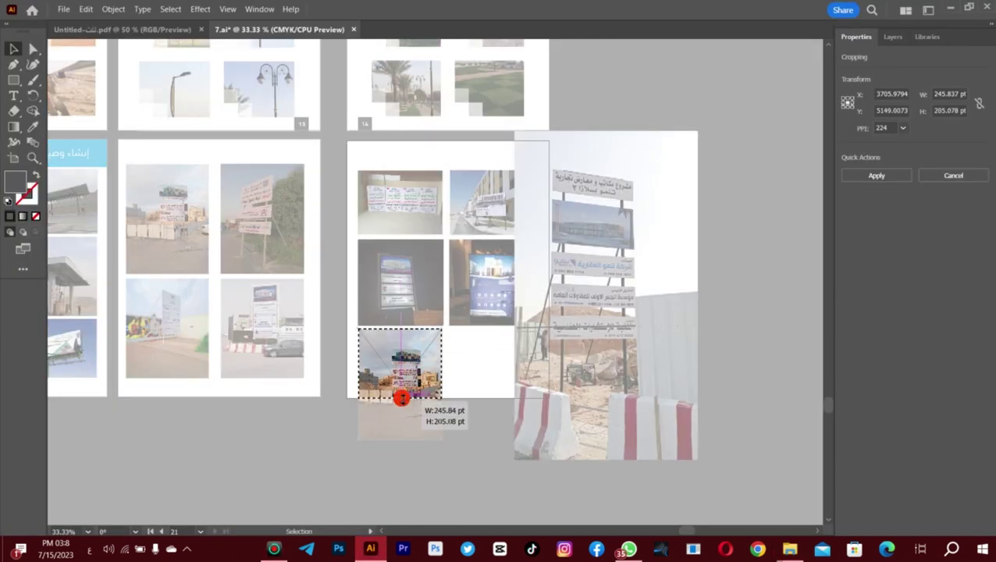
pyautogui.moveTo(400, 409); pyautogui.dragTo(401, 414)
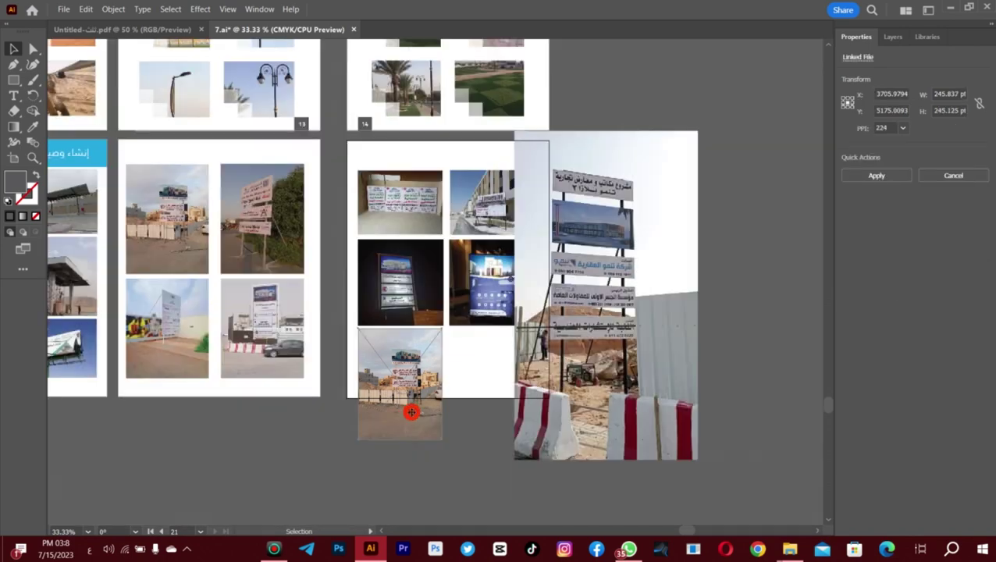
pyautogui.click(618, 283)
# Move photo 2221 up close beneath photo 2424 and crop its bottom to a height of about 209 pt
pyautogui.click(418, 310)
pyautogui.press('z')
pyautogui.click(462, 302)
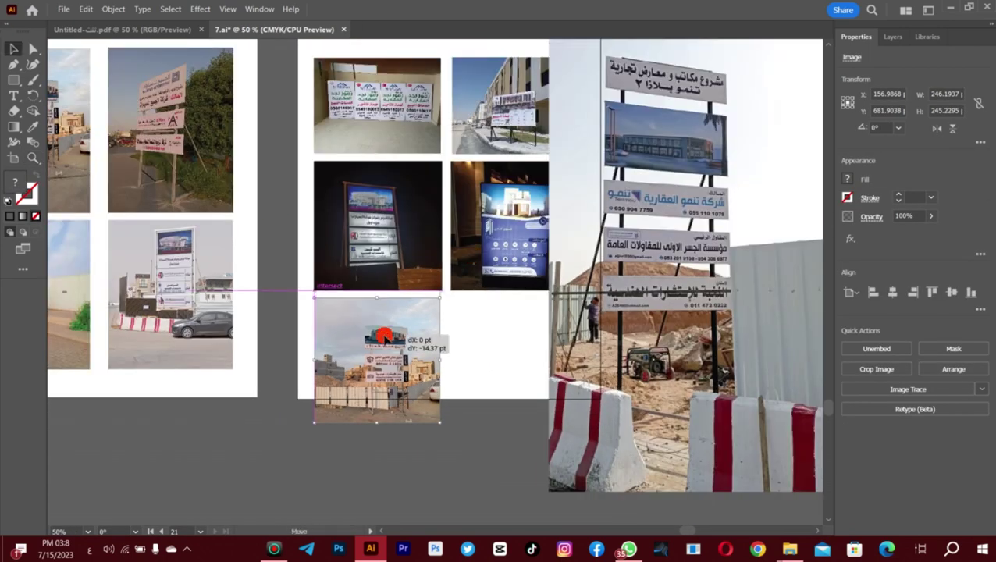
pyautogui.moveTo(384, 337); pyautogui.dragTo(386, 340)
pyautogui.click(425, 248)
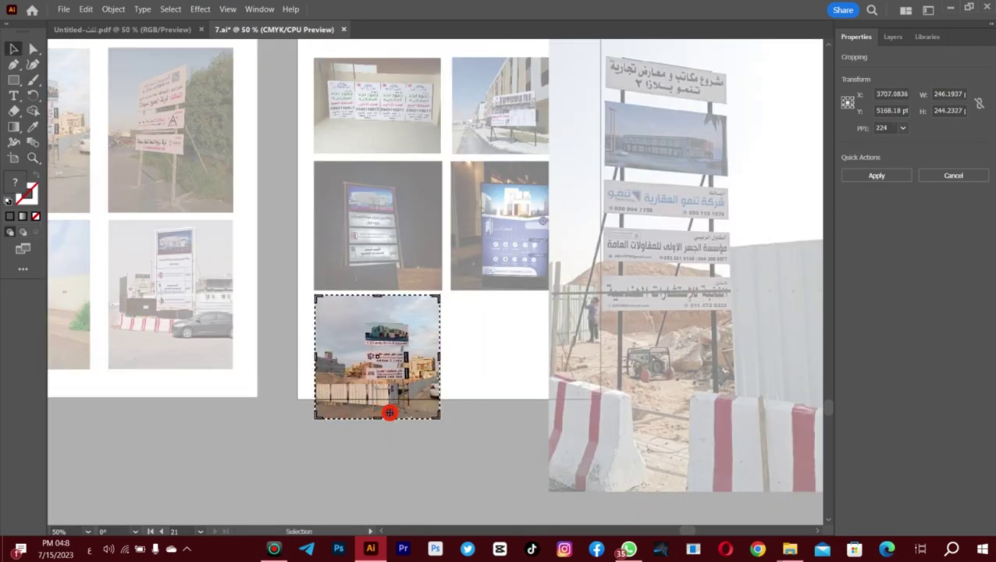
pyautogui.scroll(-1, 436, 307)
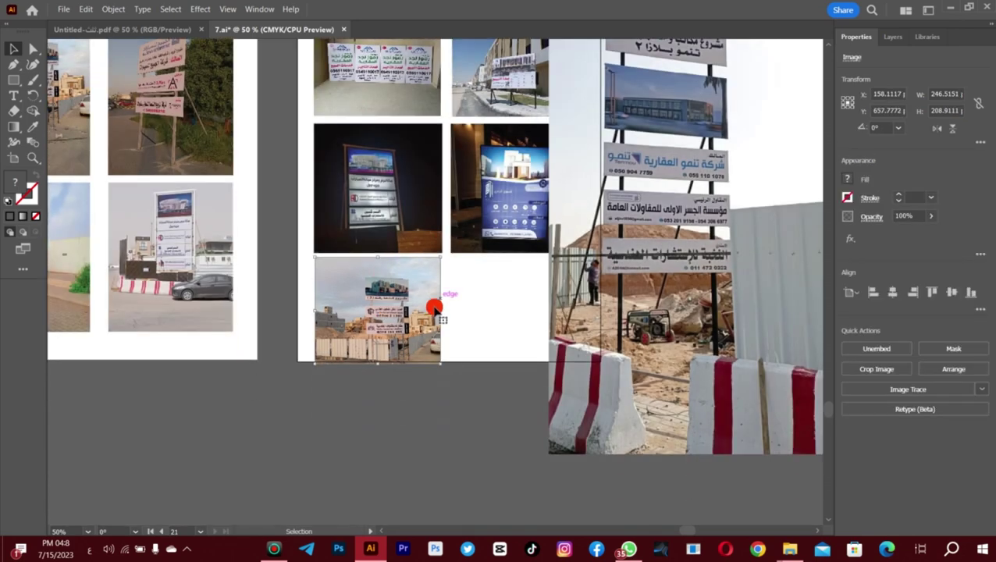
# Widen photo 2221 to match photo 2424 above it and trim its bottom to leave a margin at the page edge
pyautogui.moveTo(438, 309); pyautogui.dragTo(469, 314)
pyautogui.press('Return')
pyautogui.click(497, 303)
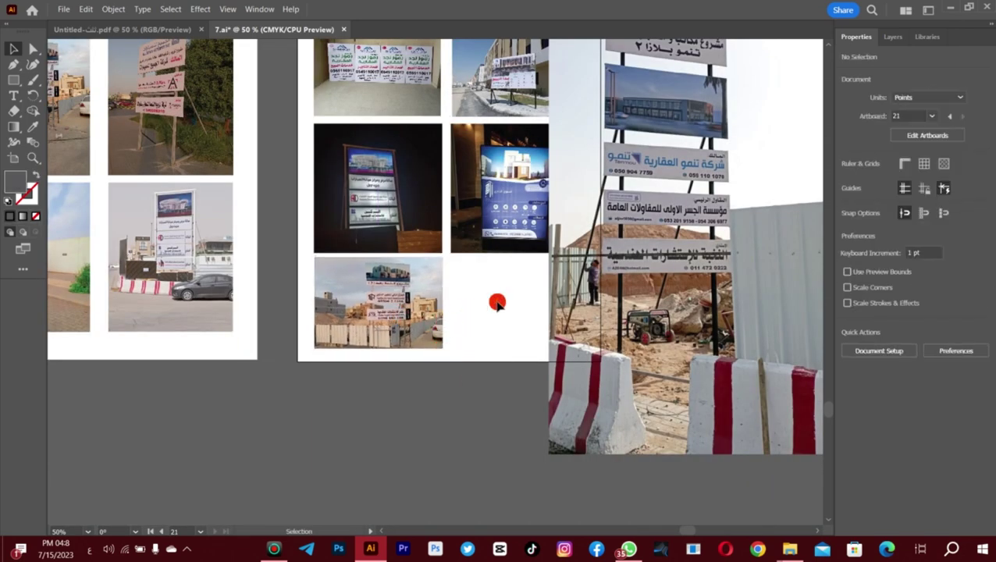
# Try to fit the tall project-sign photo beside photo 2221, scaling it to about 254 by 461 pt and cropping its bottom
pyautogui.moveTo(820, 449); pyautogui.dragTo(586, 423)
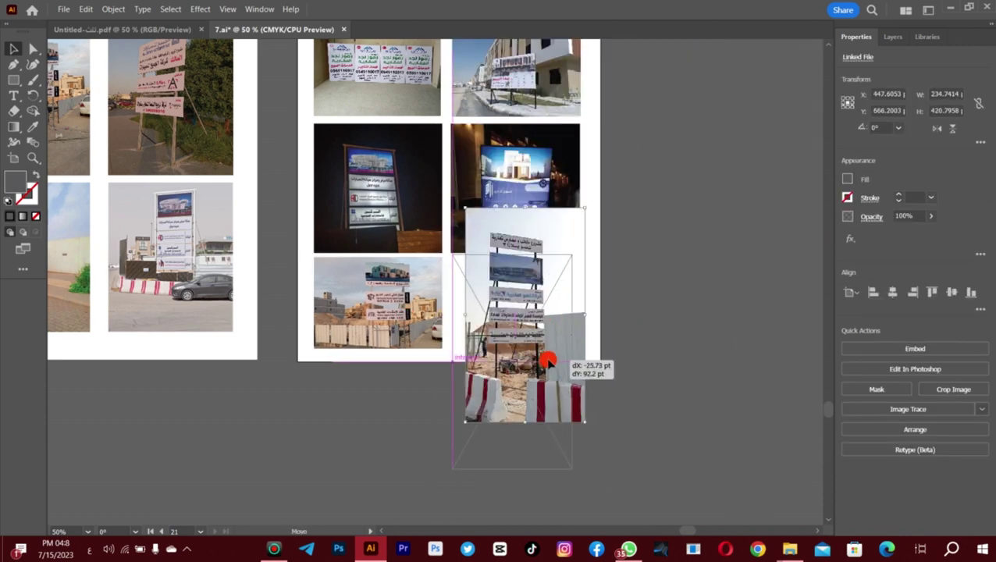
pyautogui.moveTo(549, 361); pyautogui.dragTo(549, 362)
pyautogui.moveTo(571, 468)
pyautogui.mouseDown()
pyautogui.moveTo(579, 478)
pyautogui.moveTo(585, 459)
pyautogui.mouseUp()
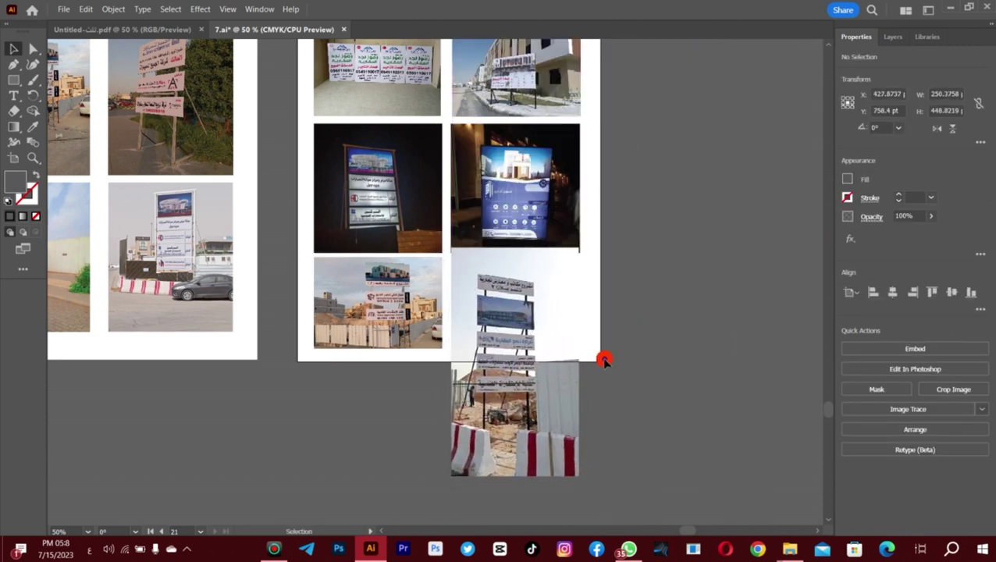
pyautogui.rightClick(547, 315)
pyautogui.click(587, 421)
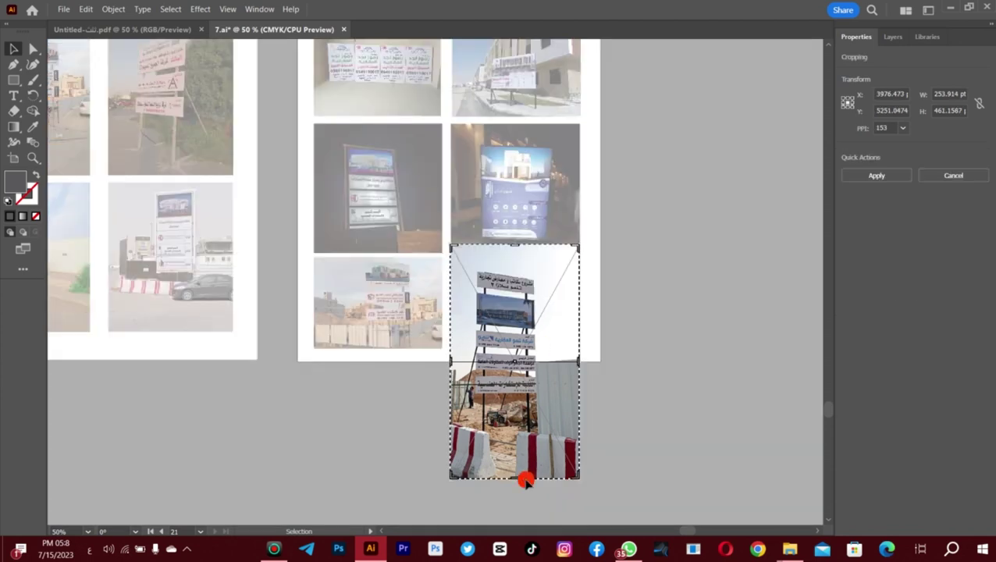
pyautogui.moveTo(521, 479); pyautogui.dragTo(513, 356)
pyautogui.press('Escape')
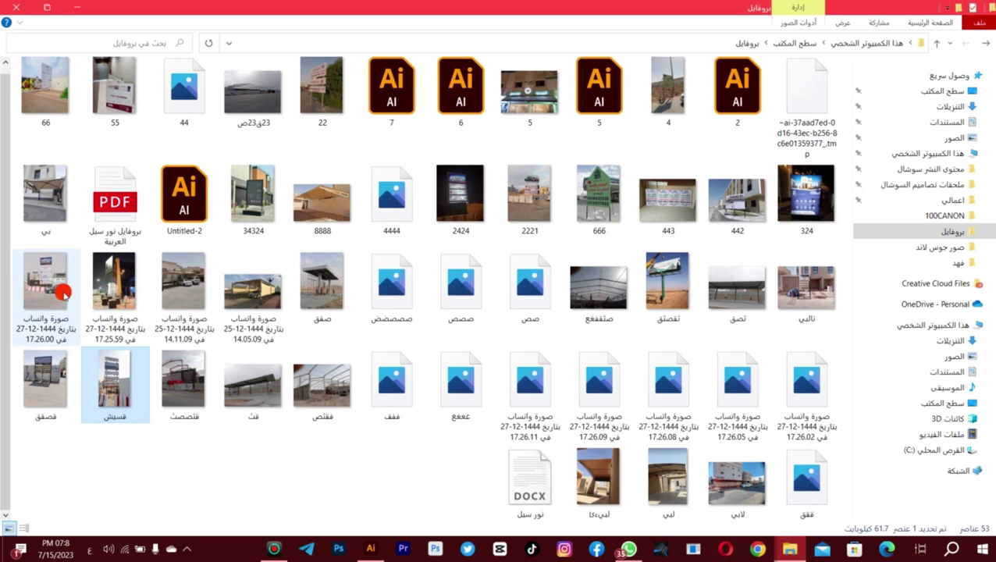
# Place photo تالبي, scaled down, beneath the lit sign photo and crop its sides to a width of about 255 pt
pyautogui.moveTo(806, 289); pyautogui.dragTo(603, 474)
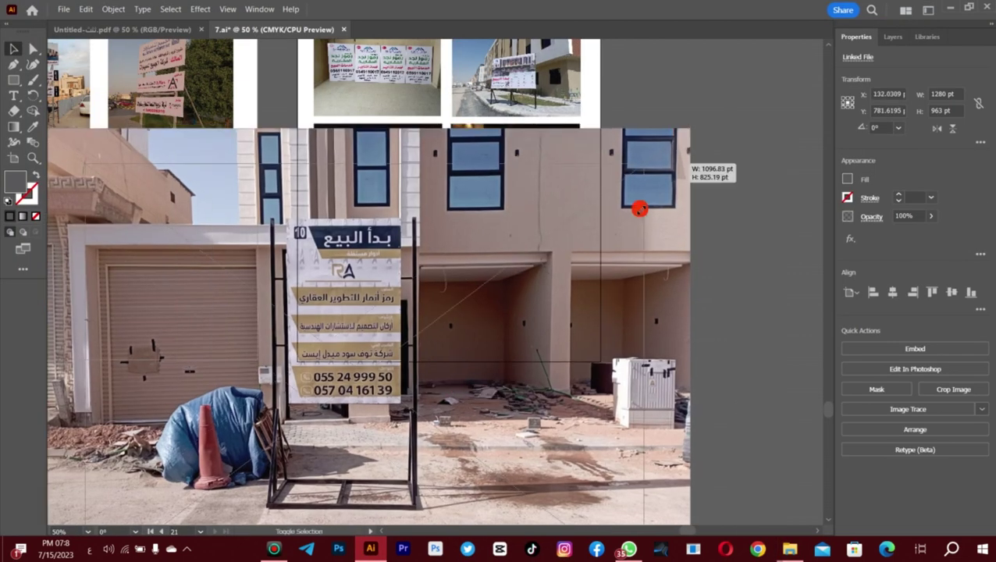
pyautogui.rightClick(553, 326)
pyautogui.click(593, 413)
pyautogui.press('Return')
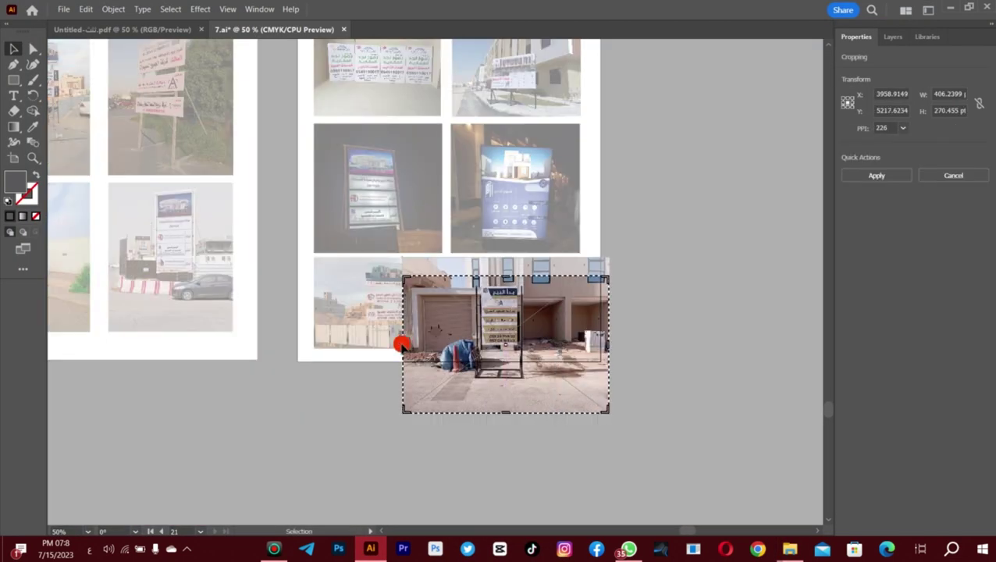
pyautogui.moveTo(401, 340); pyautogui.dragTo(447, 349)
pyautogui.moveTo(609, 343); pyautogui.dragTo(581, 340)
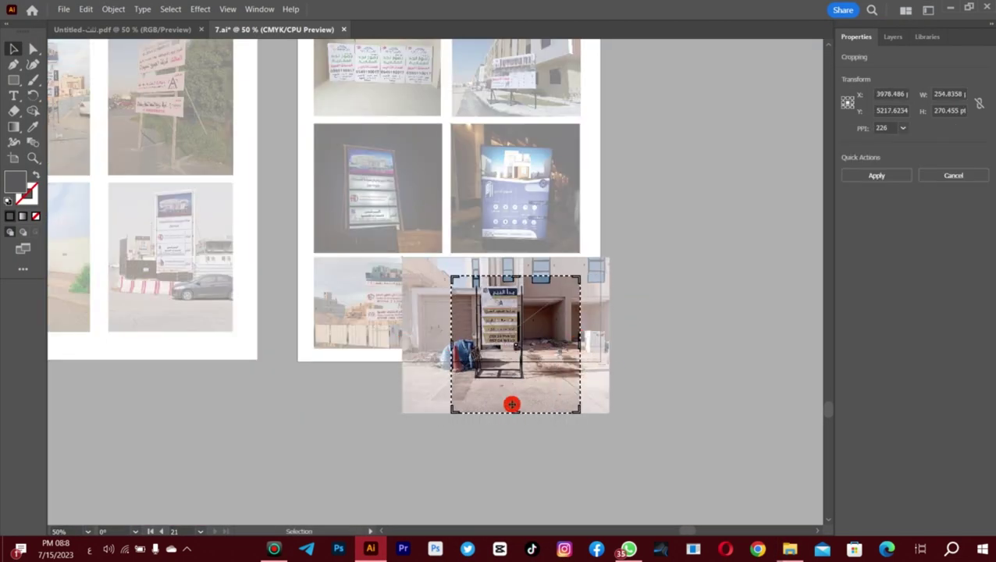
pyautogui.press('Return')
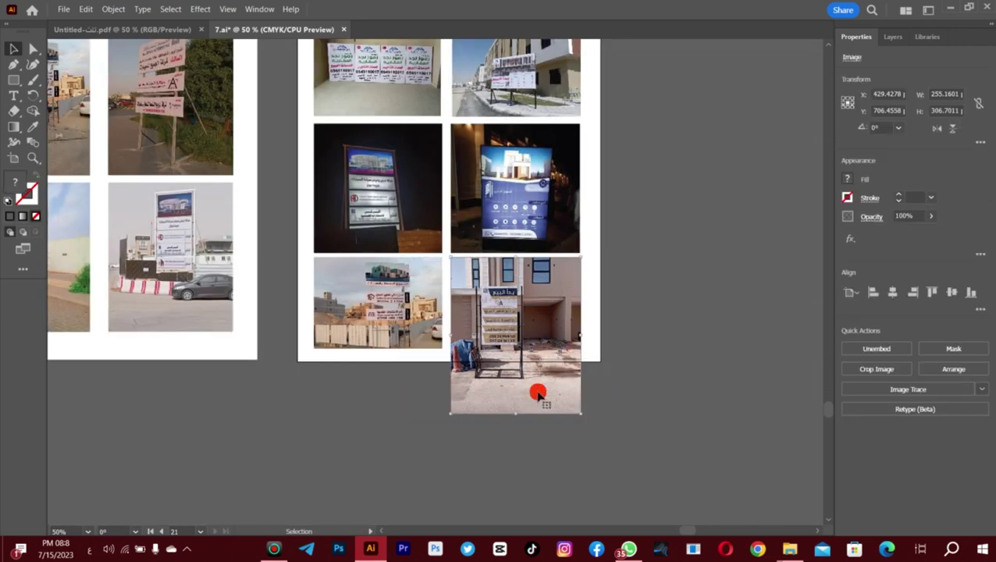
# Crop the top of the house-front sign photo beside photo 2221 to about 254 by 268 pt
pyautogui.rightClick(532, 405)
pyautogui.click(573, 283)
pyautogui.moveTo(515, 259); pyautogui.dragTo(512, 283)
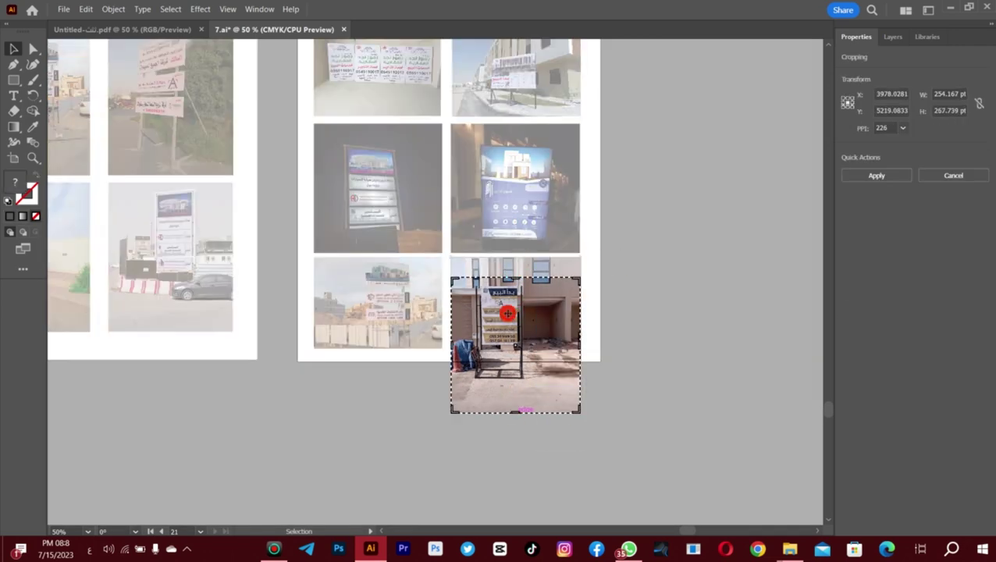
pyautogui.press('Return')
# Align the top of the house-front sign photo with photo 2221 and crop its bottom level with that photo
pyautogui.press('z')
pyautogui.click(503, 265)
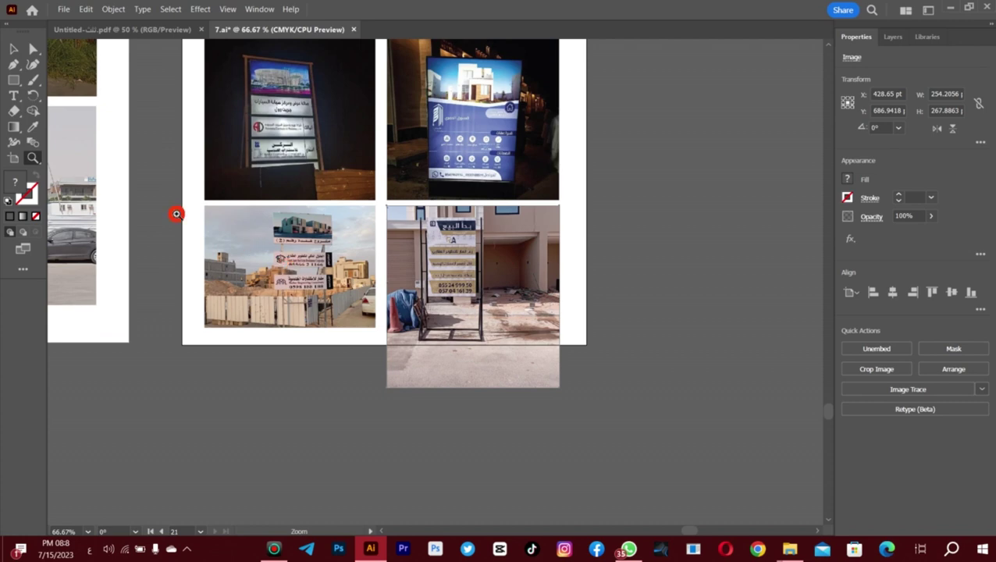
pyautogui.moveTo(458, 387); pyautogui.dragTo(471, 322)
pyautogui.click(642, 271)
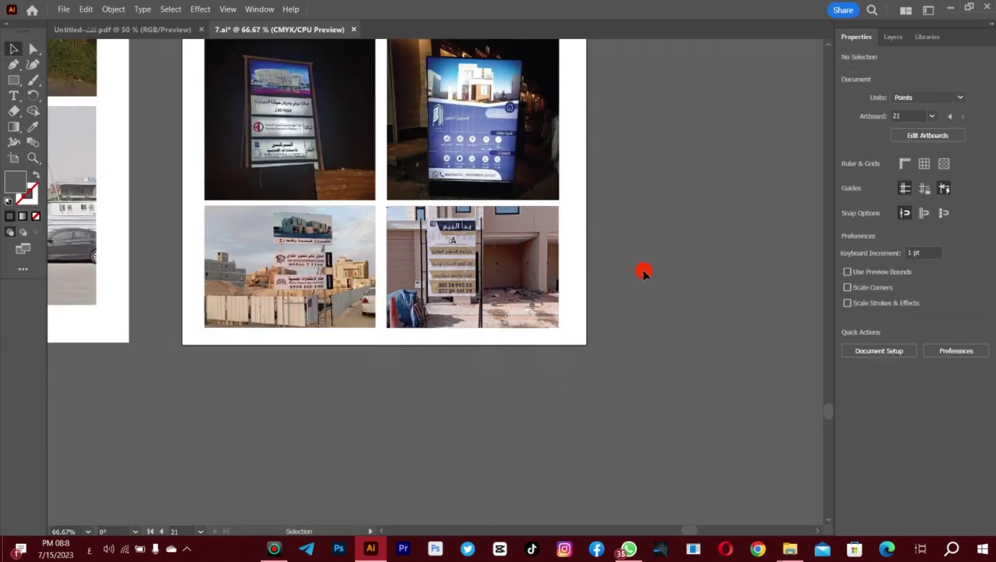
# Select all six photos on page 21 and scale the grid down to a height of about 622 pt
pyautogui.hotkey('ctrl', '-')
pyautogui.hotkey('ctrl', '-')
pyautogui.moveTo(562, 160); pyautogui.dragTo(374, 385)
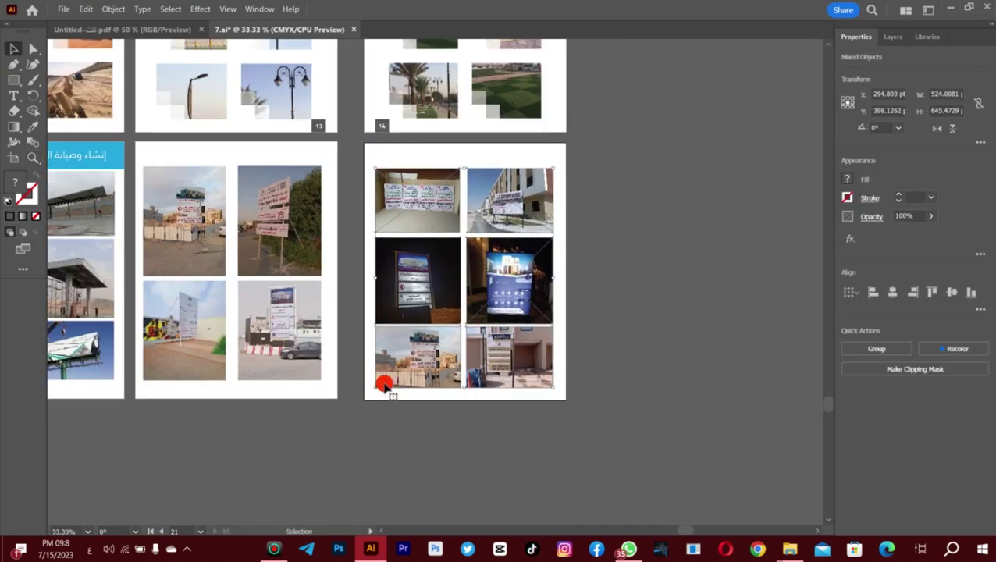
pyautogui.moveTo(540, 197); pyautogui.dragTo(548, 171)
pyautogui.click(596, 228)
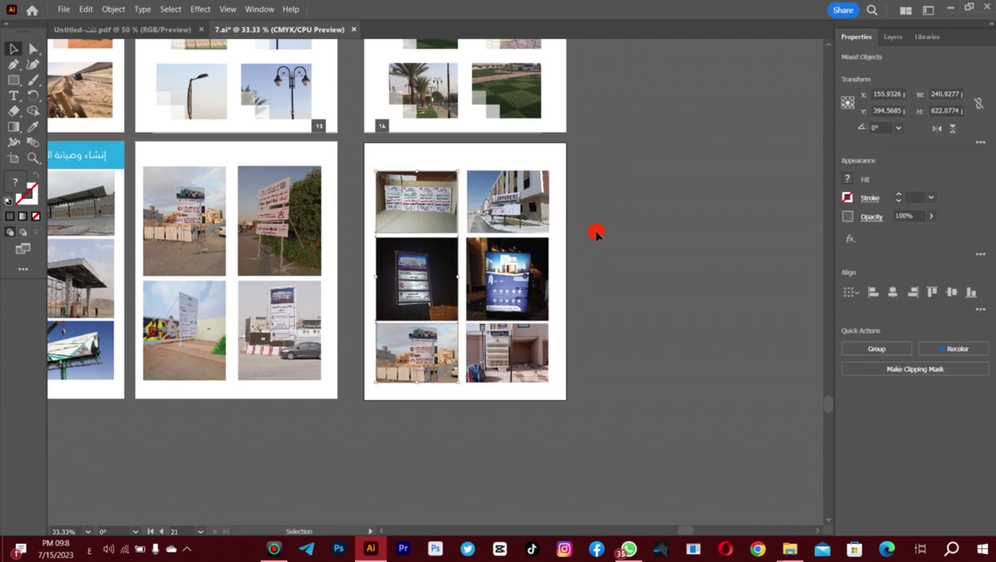
# Space out page 21's photo grid by shifting the right-hand column outward, the top row up and the bottom row down
pyautogui.click(611, 283)
pyautogui.hotkey('ctrl', 'z')
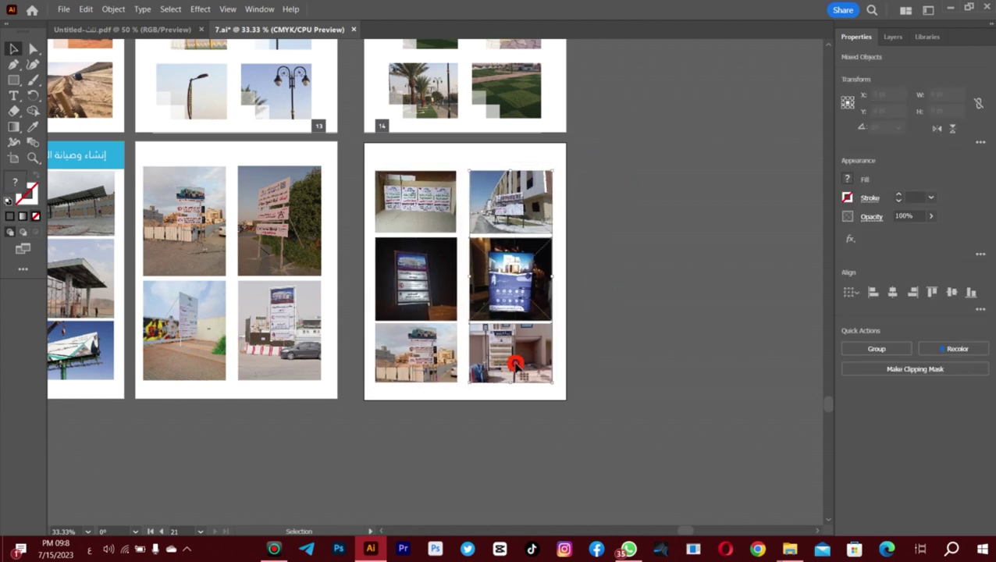
pyautogui.click(621, 285)
pyautogui.click(384, 203)
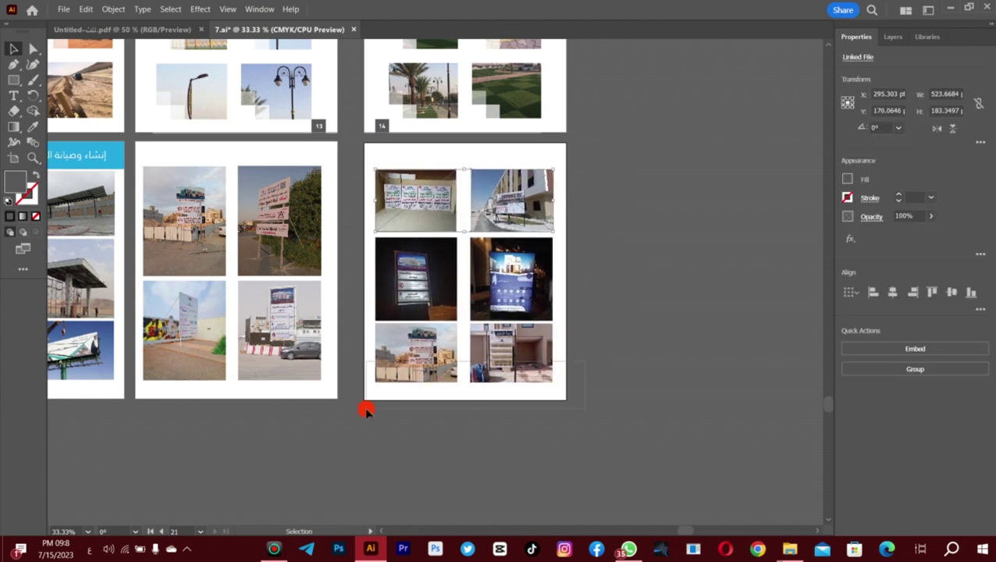
pyautogui.click(567, 518)
# Copy the grey page-number box from page 19 to the lower corner of pages 20 and 21
pyautogui.hscroll(-3, 116, 384)
pyautogui.moveTo(118, 388); pyautogui.dragTo(556, 396)
pyautogui.click(608, 420)
# Nudge page 21's whole photo grid slightly up, away from the page-number box
pyautogui.click(602, 361)
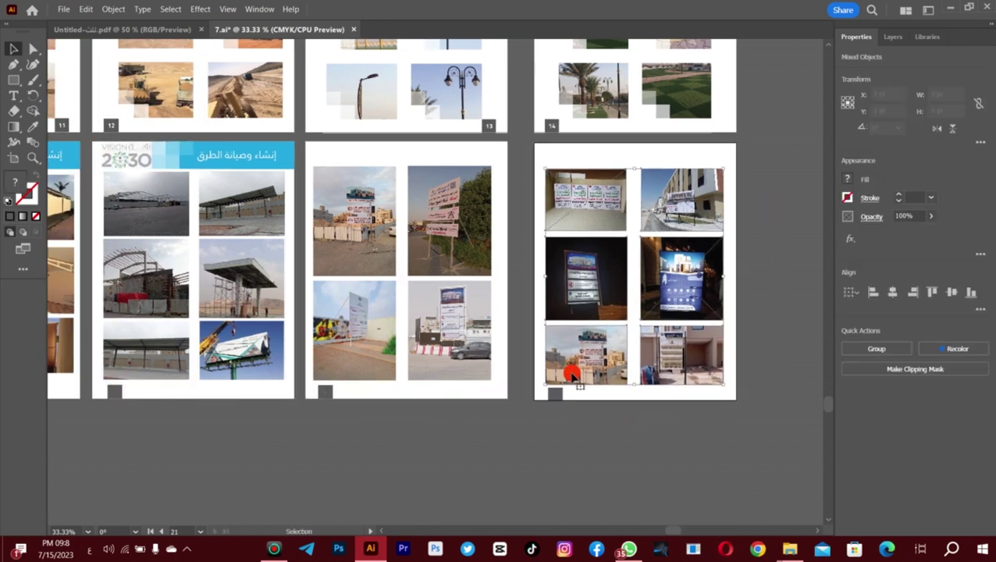
pyautogui.moveTo(602, 361); pyautogui.dragTo(602, 358)
pyautogui.click(577, 451)
# Copy the blue title banner with the VISION 2030 logo from page 19 to the top of pages 20 and 21
pyautogui.moveTo(256, 154); pyautogui.dragTo(715, 178)
pyautogui.click(765, 160)
# Scale the photo grids on pages 21 and 20 down to clear the banners, page 21's to about 497 by 603 pt
pyautogui.click(669, 263)
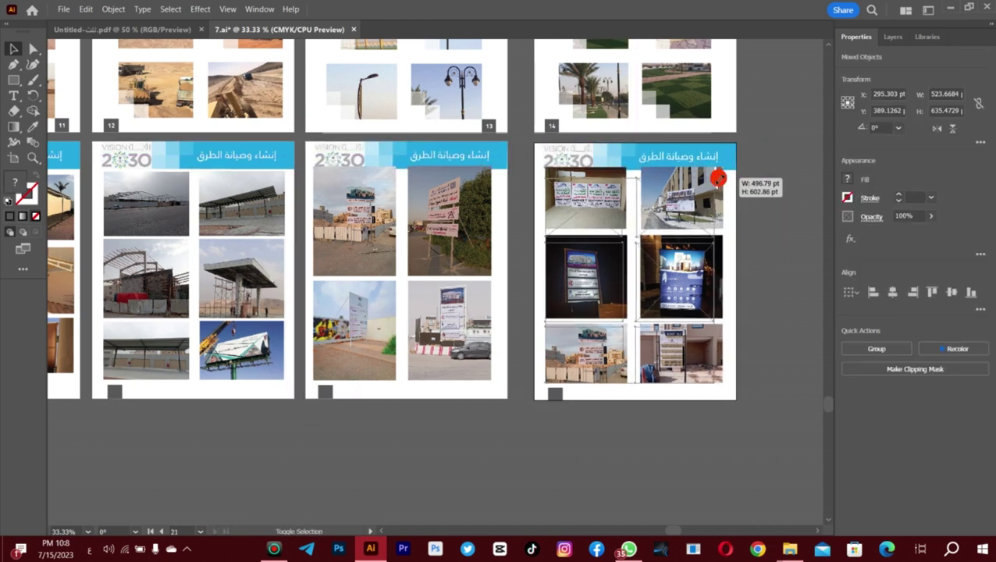
pyautogui.click(397, 341)
pyautogui.moveTo(491, 380); pyautogui.dragTo(484, 374)
# Scale page 19's photo grid down to about 599 pt high and widen the gap between its two photo columns
pyautogui.click(244, 419)
pyautogui.moveTo(244, 419); pyautogui.dragTo(109, 180)
pyautogui.moveTo(284, 380); pyautogui.dragTo(278, 377)
pyautogui.click(300, 268)
pyautogui.moveTo(299, 268); pyautogui.dragTo(168, 382)
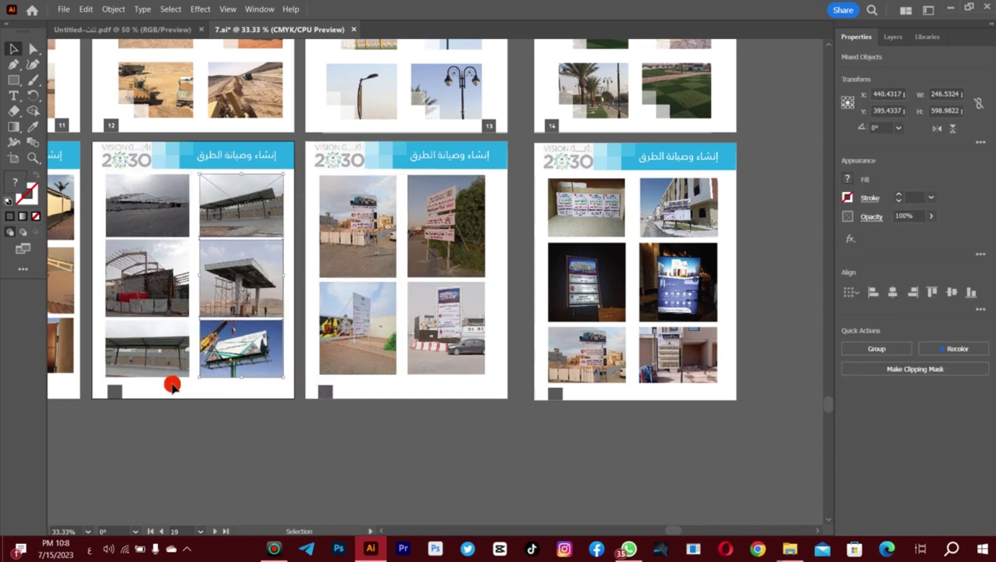
pyautogui.click(151, 221)
# Move page 18's whole photo grid slightly up towards the title banner
pyautogui.moveTo(676, 530); pyautogui.dragTo(656, 530)
pyautogui.click(257, 219)
pyautogui.moveTo(258, 218); pyautogui.dragTo(254, 223)
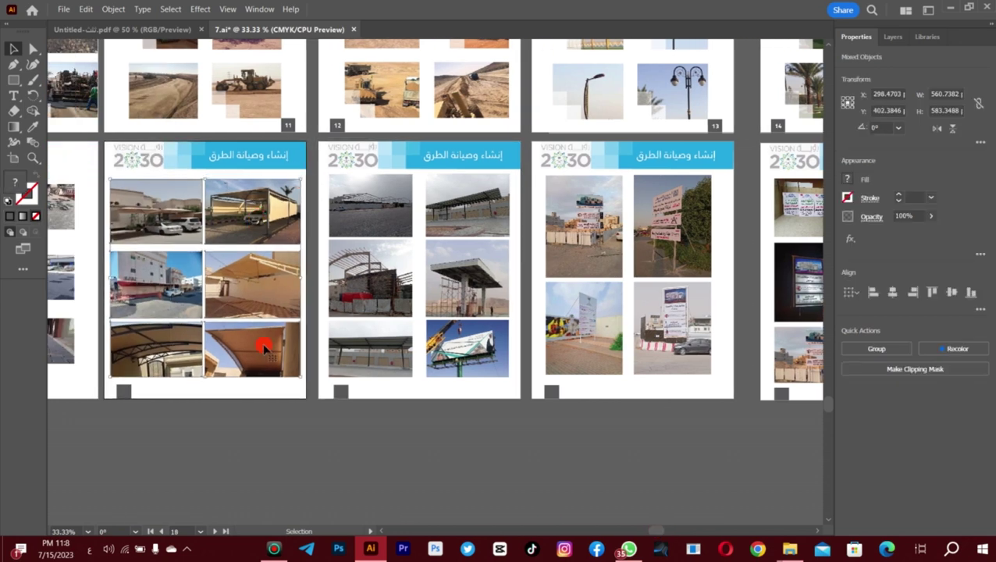
pyautogui.click(257, 389)
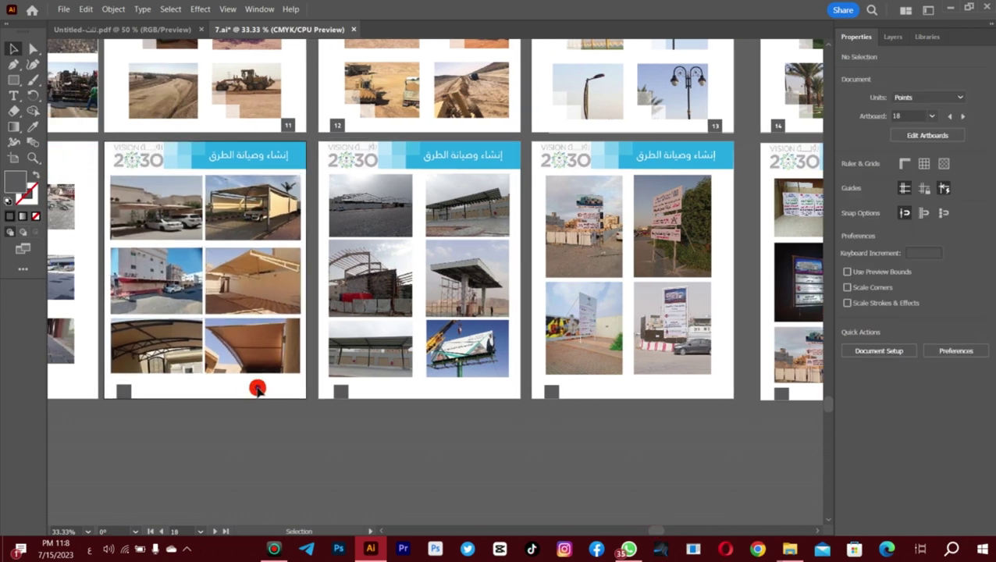
# Shift the bottom and middle photo rows on page 18 slightly down to even out the row gaps
pyautogui.moveTo(251, 368); pyautogui.dragTo(251, 373)
pyautogui.click(305, 260)
pyautogui.moveTo(296, 240); pyautogui.dragTo(311, 241)
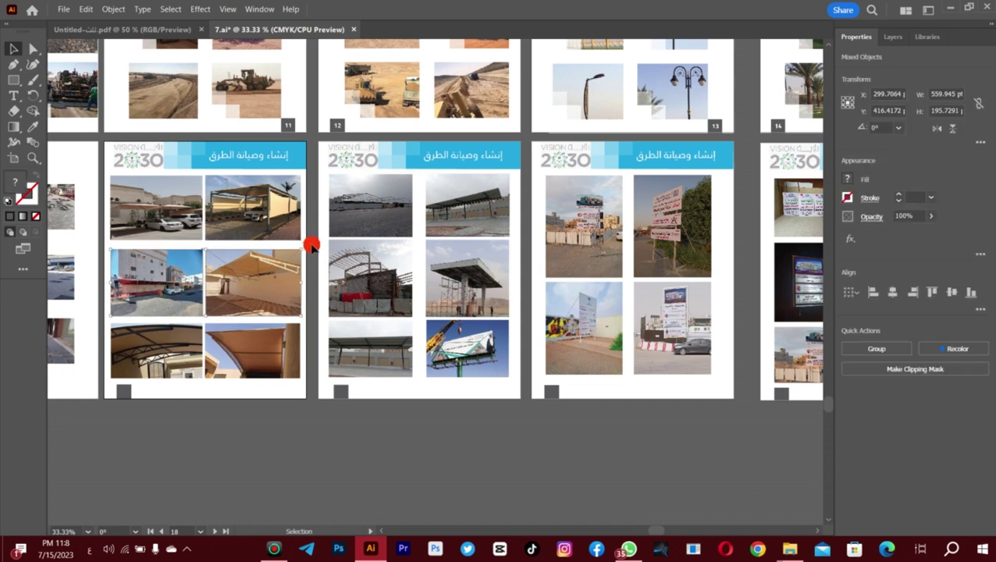
pyautogui.click(315, 375)
# Draw a white rectangle about 45 by 29 pt over the lower-left corner of page 18's middle-left photo, at 78% opacity
pyautogui.press('m')
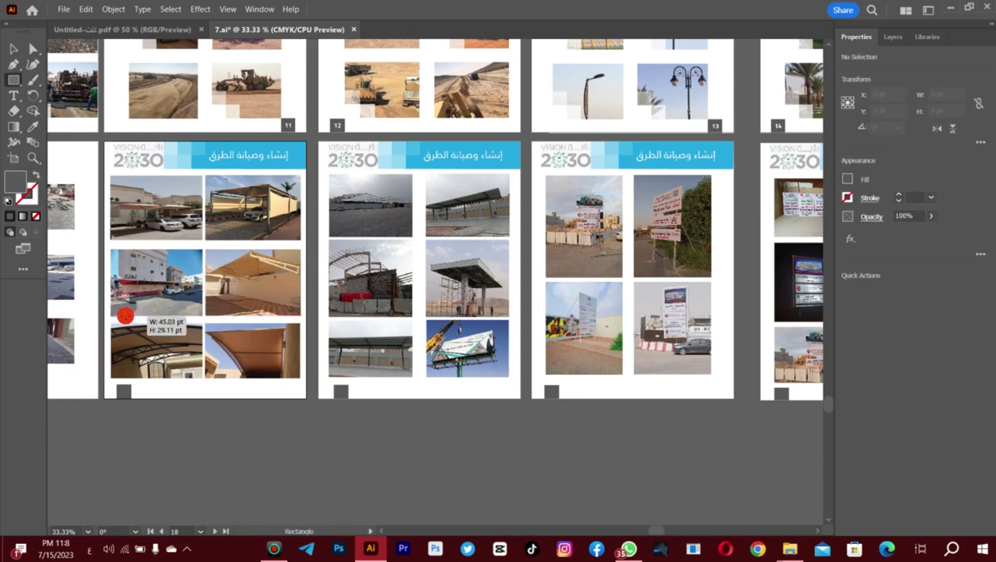
pyautogui.moveTo(124, 315); pyautogui.dragTo(125, 315)
pyautogui.click(846, 179)
pyautogui.click(930, 215)
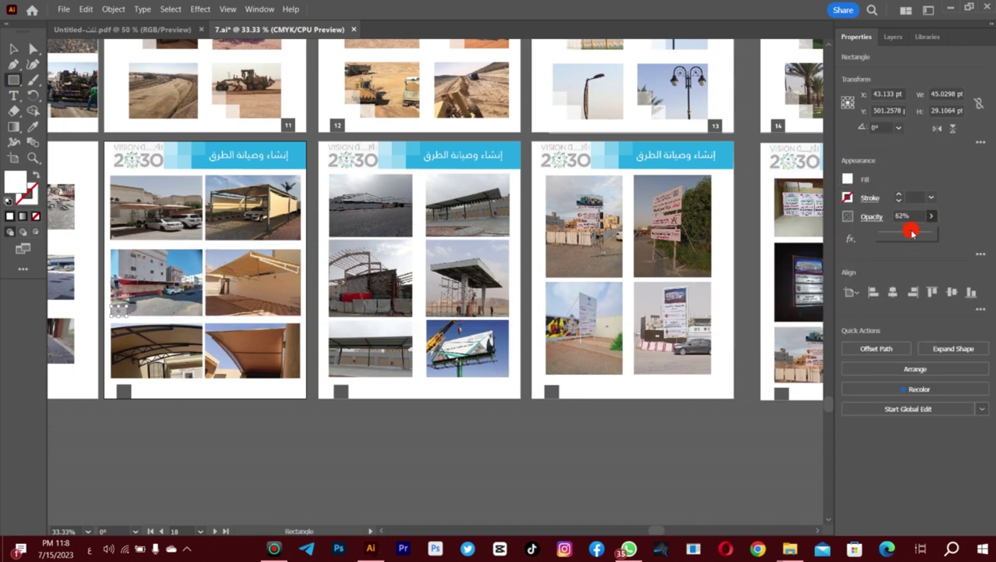
pyautogui.click(154, 467)
# Enlarge the translucent white rectangle to about 56 by 46 pt and place a copy below it at the photo's lower edge
pyautogui.click(119, 305)
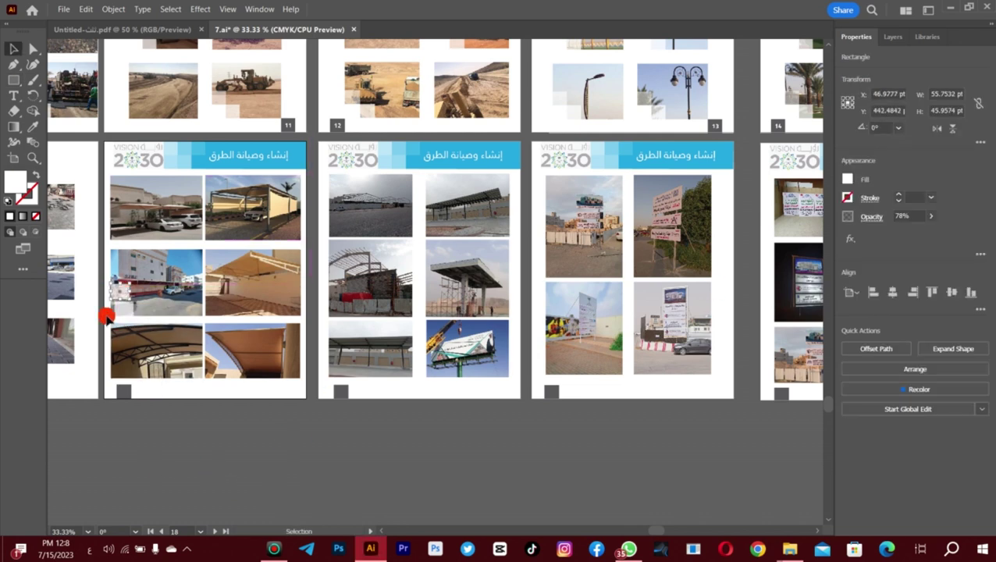
pyautogui.moveTo(107, 316); pyautogui.dragTo(128, 311)
pyautogui.click(125, 300)
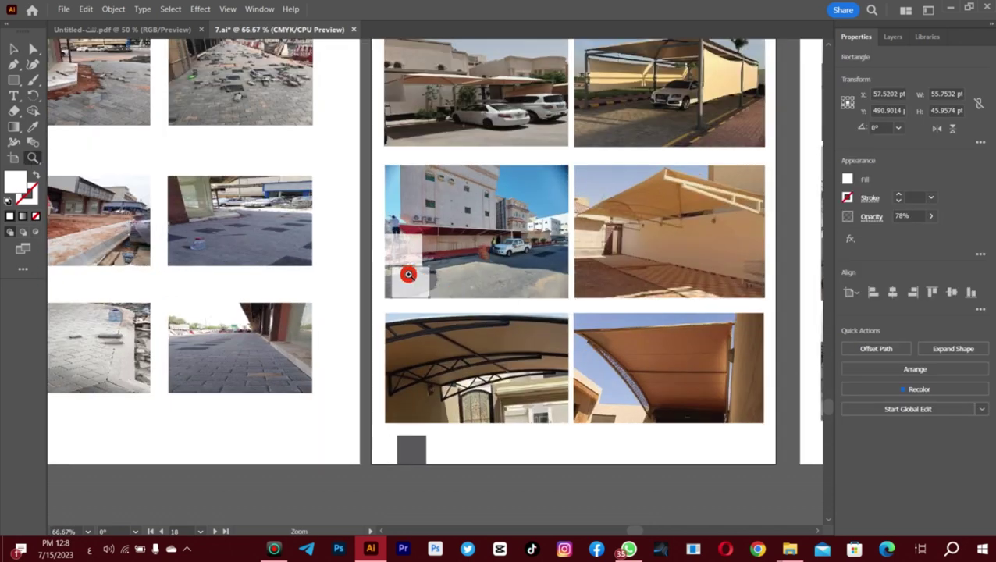
pyautogui.keyDown('alt'); pyautogui.click(63, 138); pyautogui.keyUp('alt')
pyautogui.press('v')
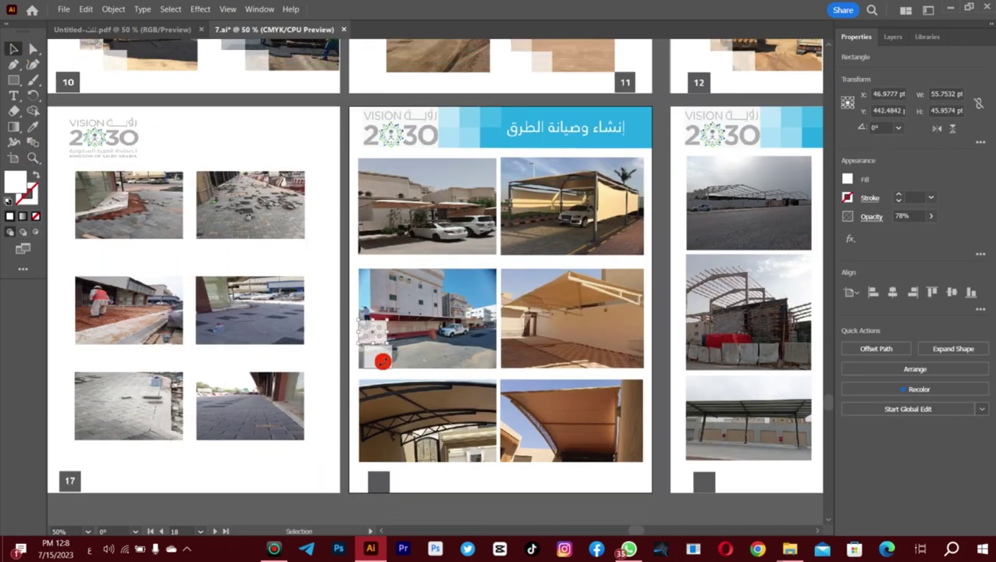
# Complete the stepped corner pattern with a translucent square beside a solid 100% opacity white square about 56 by 50 pt in the corner
pyautogui.moveTo(383, 361); pyautogui.dragTo(388, 361)
pyautogui.click(385, 362)
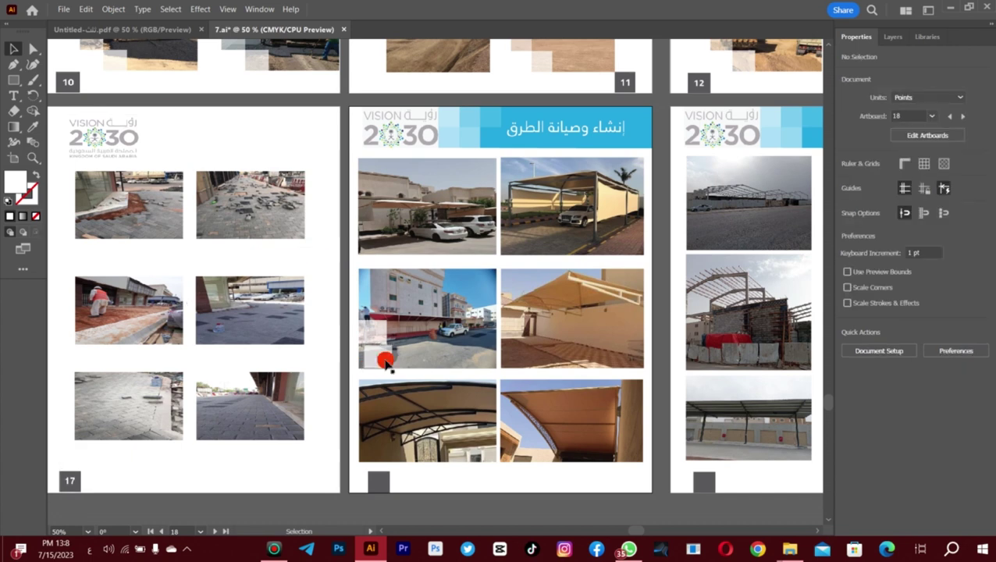
pyautogui.hotkey('ctrl', 'z')
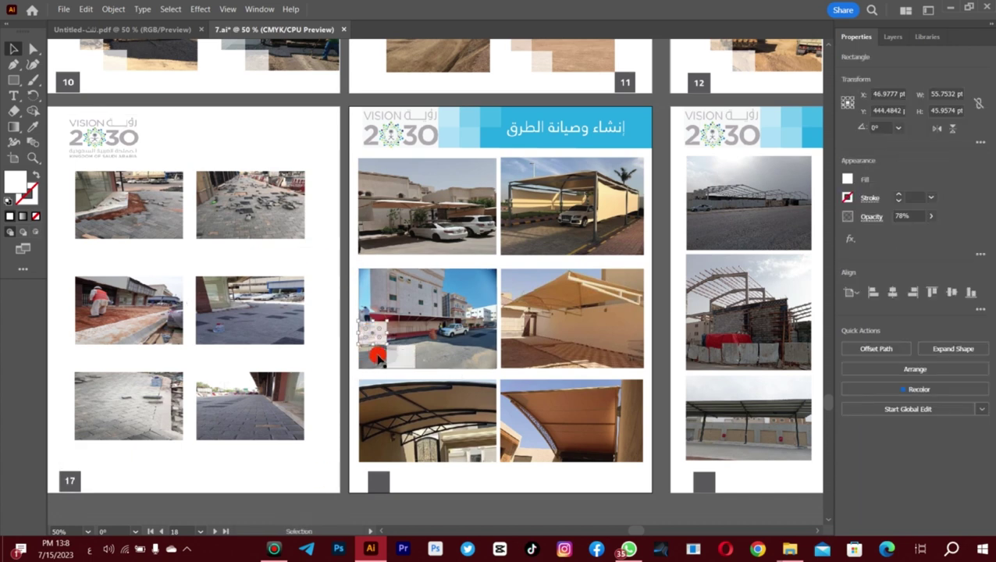
pyautogui.click(328, 426)
pyautogui.click(359, 367)
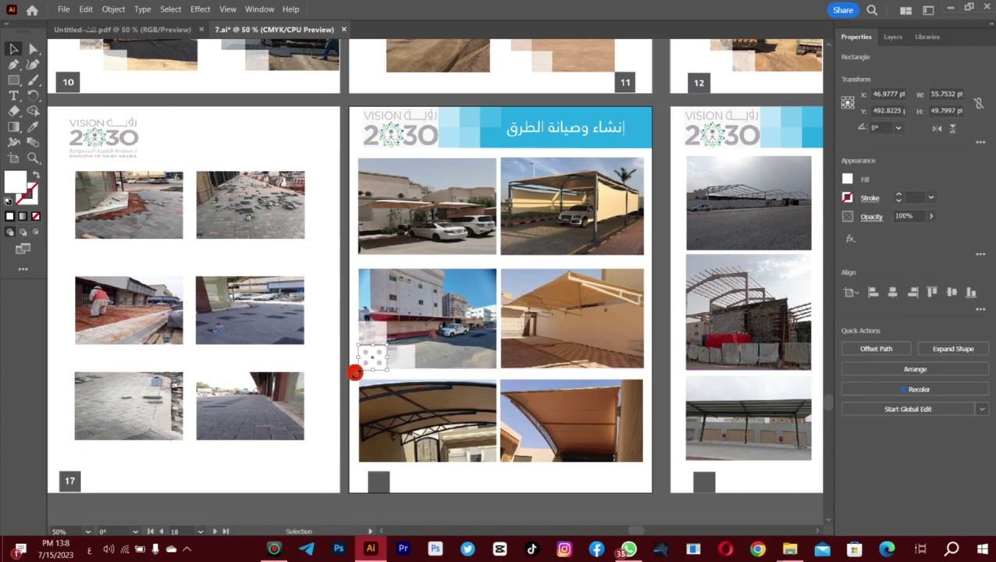
# Copy the three-square corner pattern onto the top and bottom photos of page 18
pyautogui.click(390, 380)
pyautogui.moveTo(384, 373); pyautogui.dragTo(392, 356)
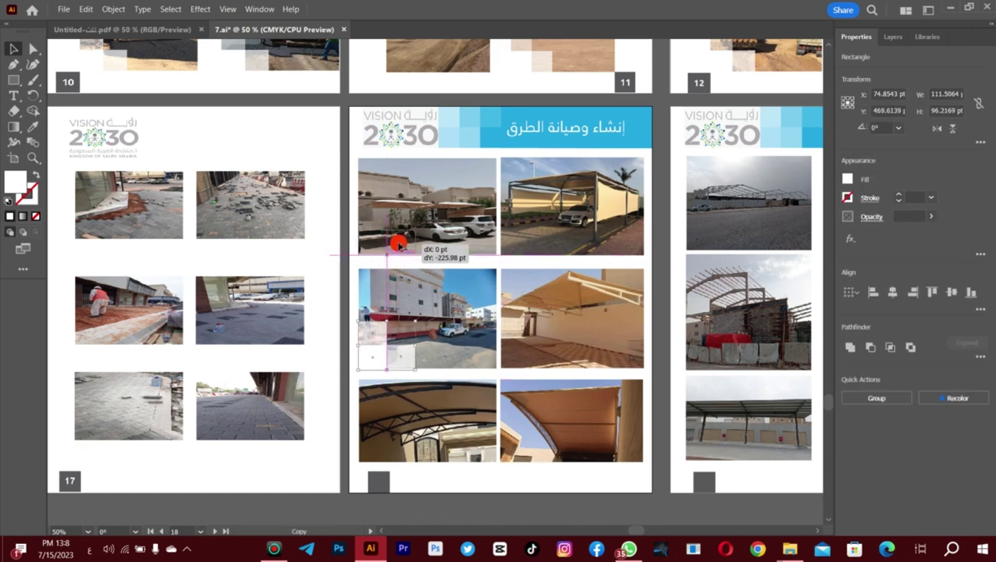
pyautogui.moveTo(390, 242); pyautogui.dragTo(545, 246)
pyautogui.moveTo(544, 245); pyautogui.dragTo(390, 465)
pyautogui.moveTo(636, 530); pyautogui.dragTo(651, 529)
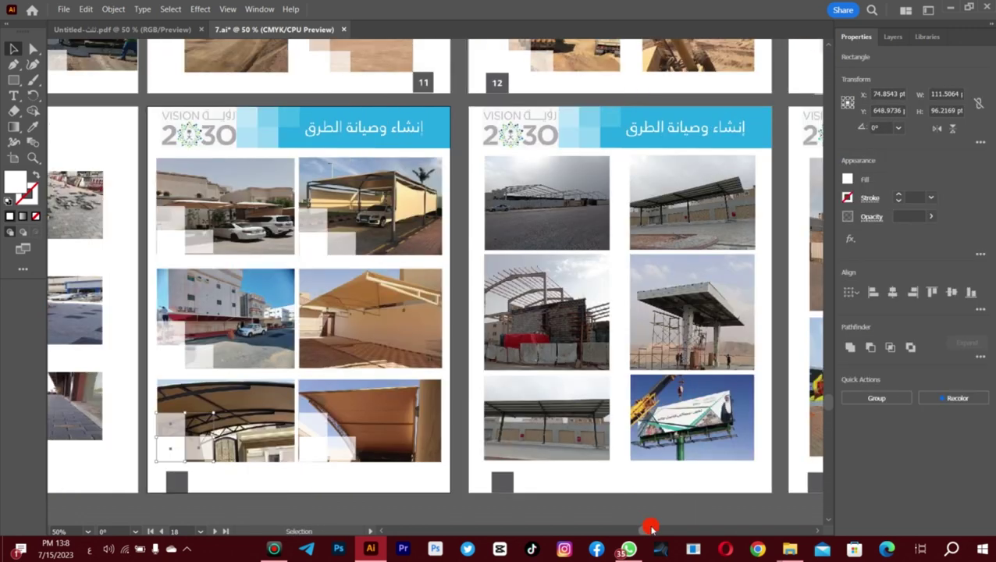
# Fine-tune the corner squares on page 18's bottom two photos so they sit flush with the photo edges
pyautogui.click(198, 252)
pyautogui.moveTo(201, 253); pyautogui.dragTo(193, 459)
pyautogui.click(206, 480)
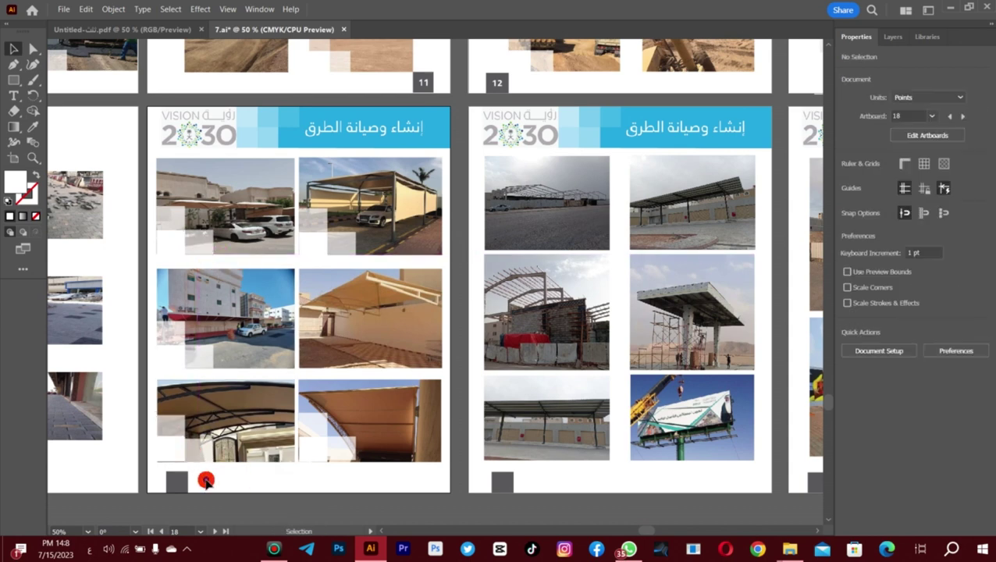
pyautogui.click(328, 456)
pyautogui.click(349, 474)
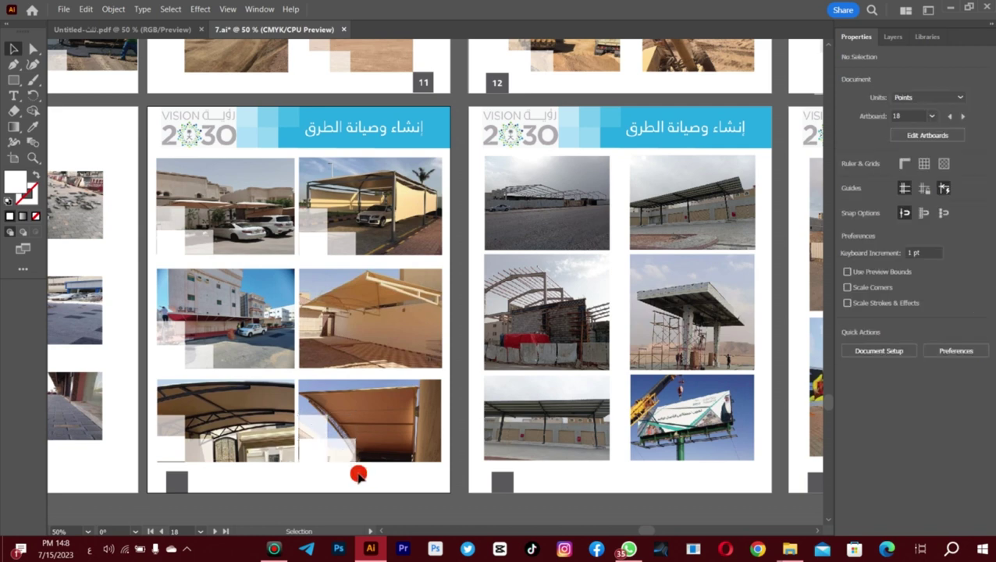
pyautogui.click(312, 418)
pyautogui.click(224, 462)
pyautogui.click(179, 429)
pyautogui.click(216, 481)
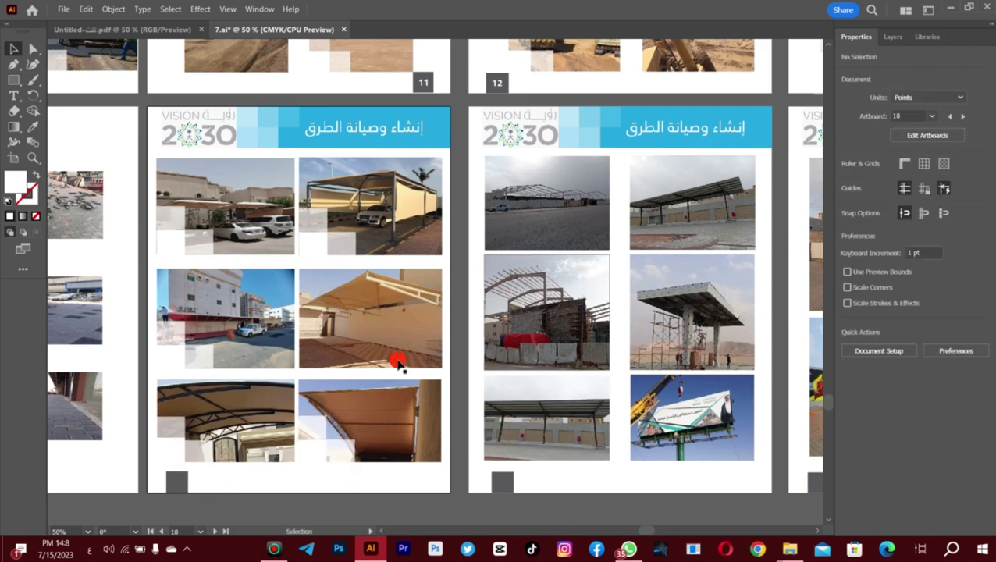
# Align the corner squares on page 18's top-left photo, then adjust the translucent square on the bottom-right photo
pyautogui.click(173, 216)
pyautogui.click(160, 251)
pyautogui.click(173, 241)
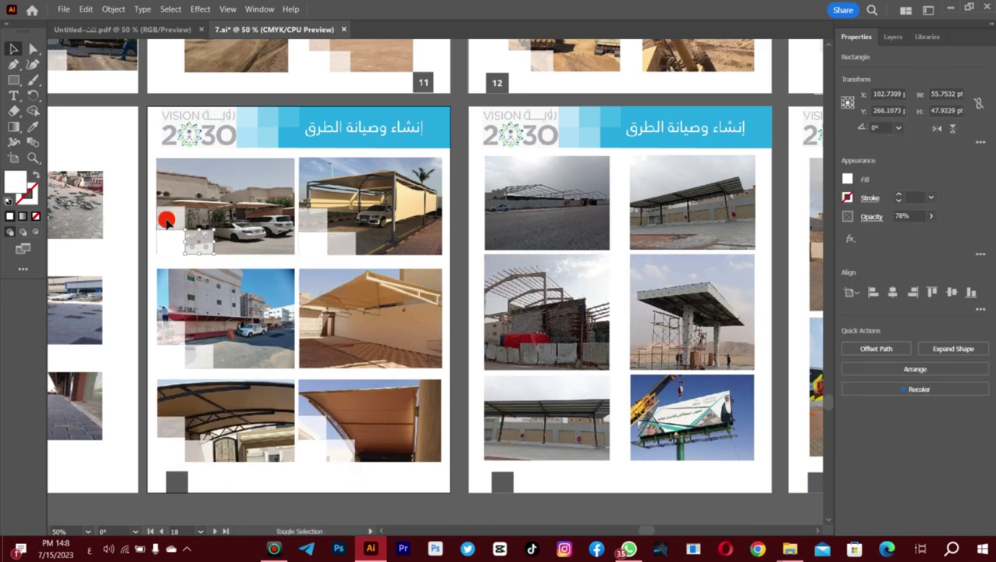
pyautogui.click(160, 252)
pyautogui.click(160, 251)
pyautogui.click(275, 461)
pyautogui.click(312, 431)
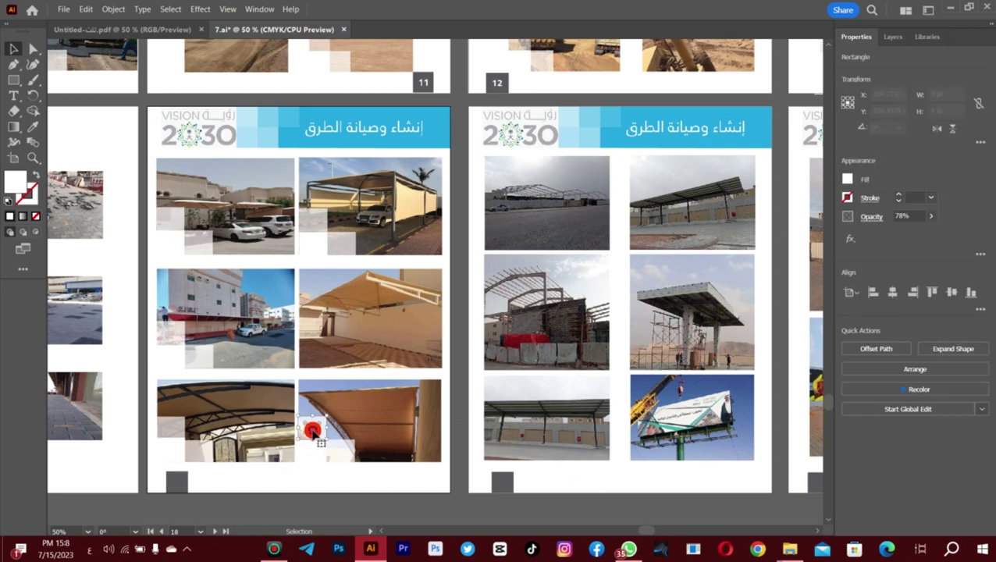
# Copy the corner squares from page 18's bottom-left photo onto the top and bottom photos of page 19
pyautogui.click(195, 456)
pyautogui.keyDown('shift'); pyautogui.click(169, 453); pyautogui.keyUp('shift')
pyautogui.moveTo(531, 452); pyautogui.dragTo(530, 450)
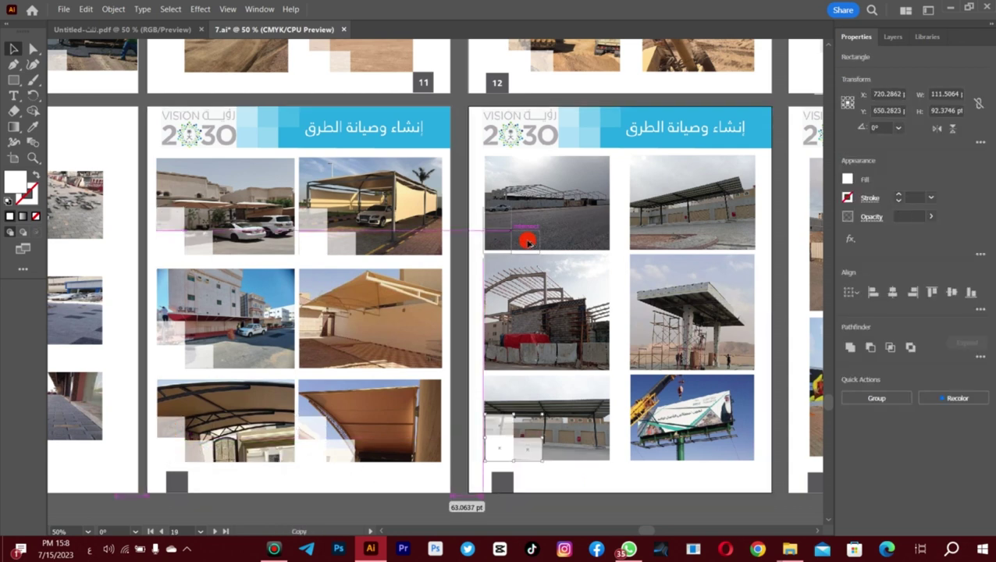
pyautogui.moveTo(530, 237); pyautogui.dragTo(530, 234)
pyautogui.moveTo(531, 234); pyautogui.dragTo(679, 236)
pyautogui.moveTo(677, 237); pyautogui.dragTo(676, 446)
# Copy the corner squares onto all four photos of page 20 and all six photos of page 21
pyautogui.hscroll(3, 655, 531)
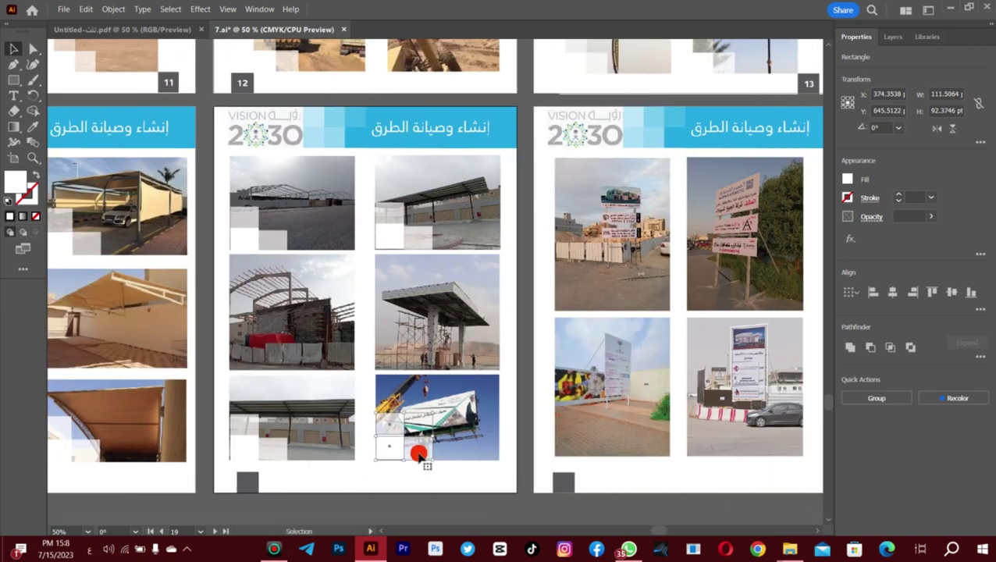
pyautogui.moveTo(597, 447); pyautogui.dragTo(734, 451)
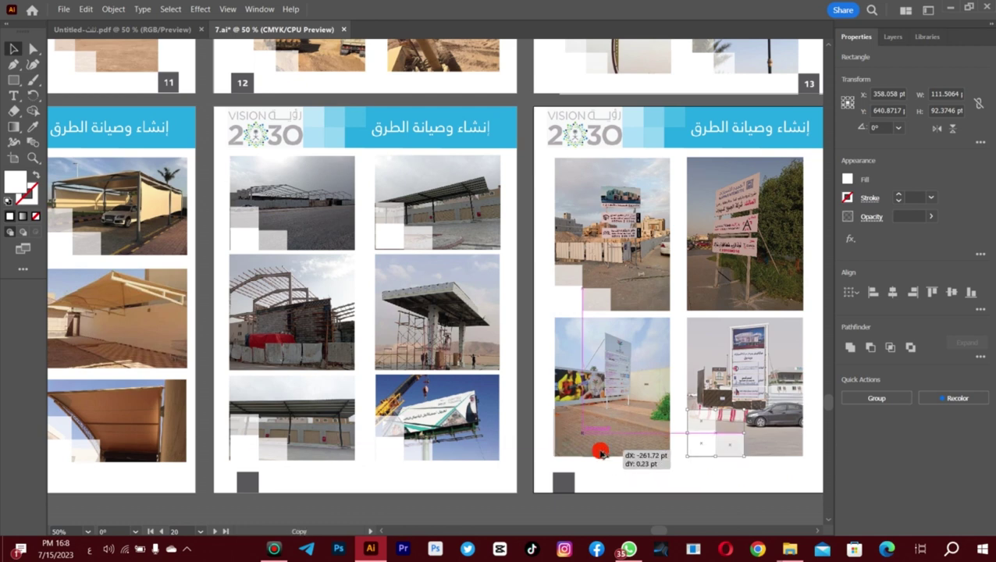
pyautogui.moveTo(599, 452); pyautogui.dragTo(602, 451)
pyautogui.moveTo(734, 307); pyautogui.dragTo(521, 376)
pyautogui.moveTo(516, 369); pyautogui.dragTo(515, 247)
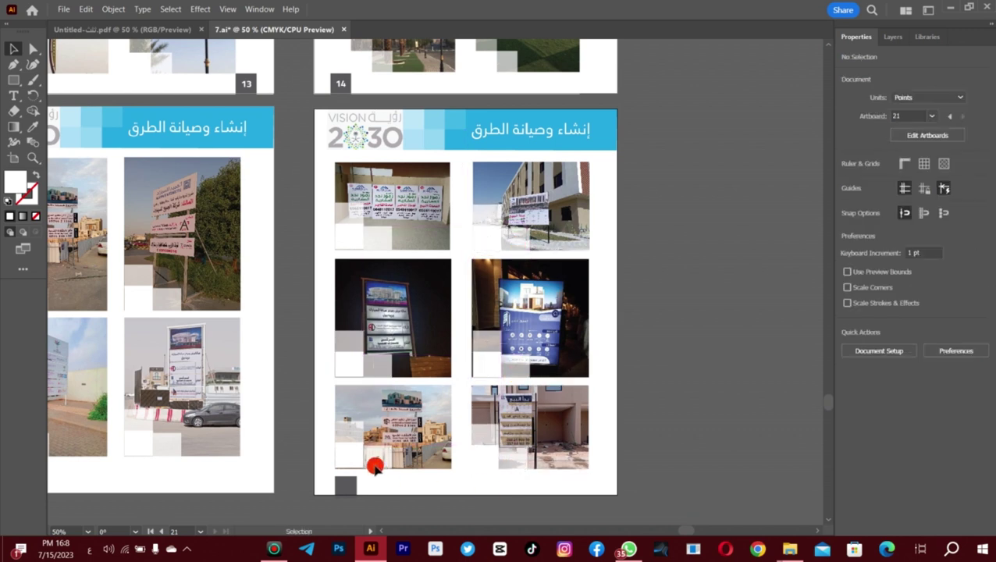
# Adjust the corner squares on page 21's bottom-left photo to line up with the photo's edges
pyautogui.click(344, 437)
pyautogui.click(362, 467)
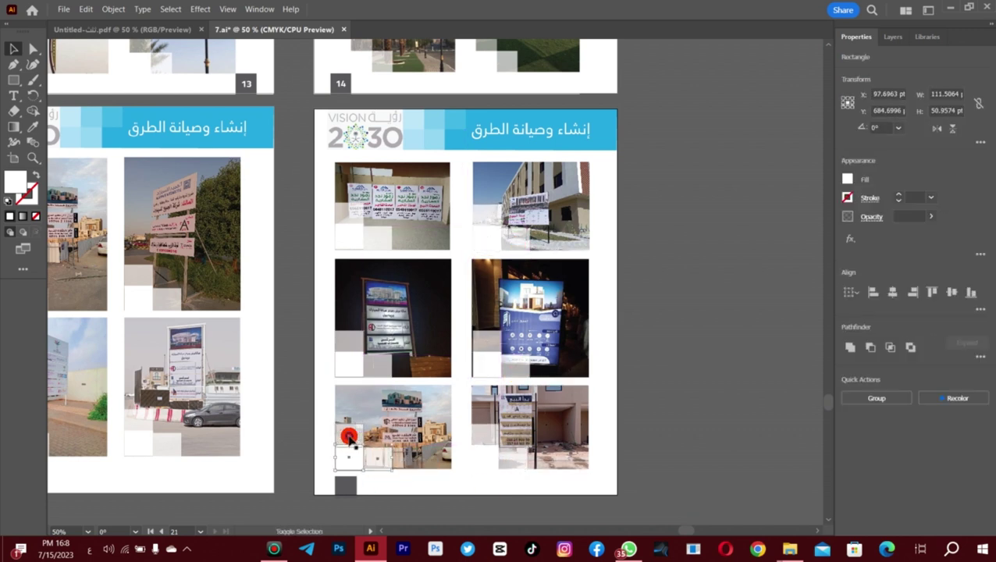
pyautogui.click(660, 339)
pyautogui.click(395, 375)
pyautogui.click(345, 255)
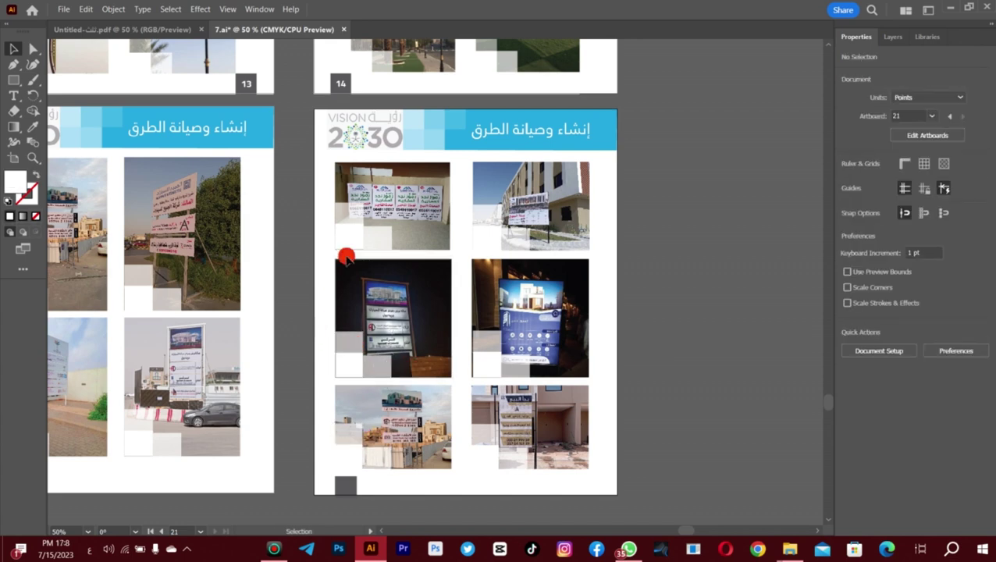
# Align the translucent and solid corner squares on page 21's two top photos with the photo edges
pyautogui.click(343, 215)
pyautogui.click(395, 240)
pyautogui.click(394, 239)
pyautogui.click(429, 254)
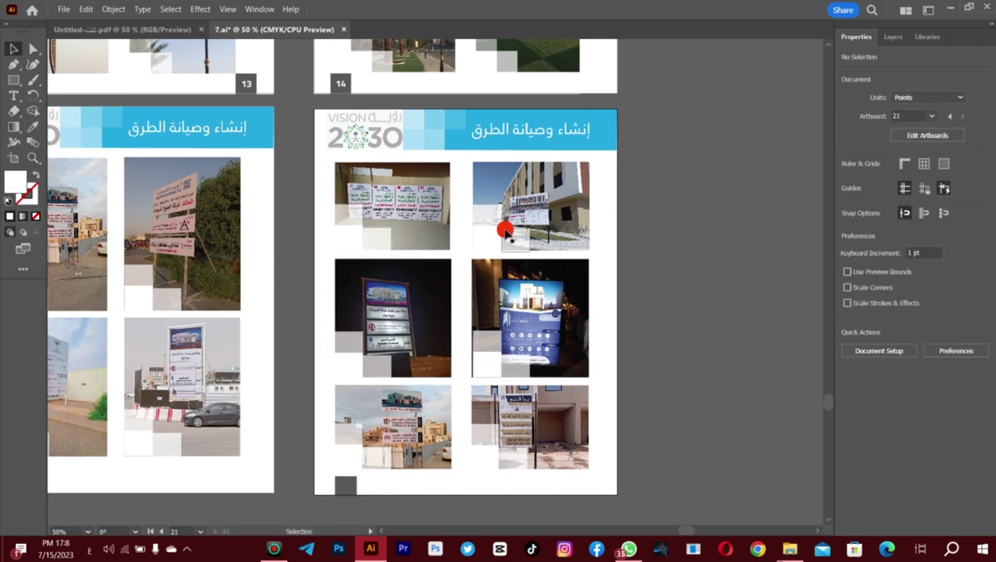
pyautogui.click(480, 217)
pyautogui.click(380, 494)
# Fine-tune the corner squares on page 20's two bottom photos so they sit flush with the photo corners
pyautogui.hscroll(-3, 663, 530)
pyautogui.click(296, 412)
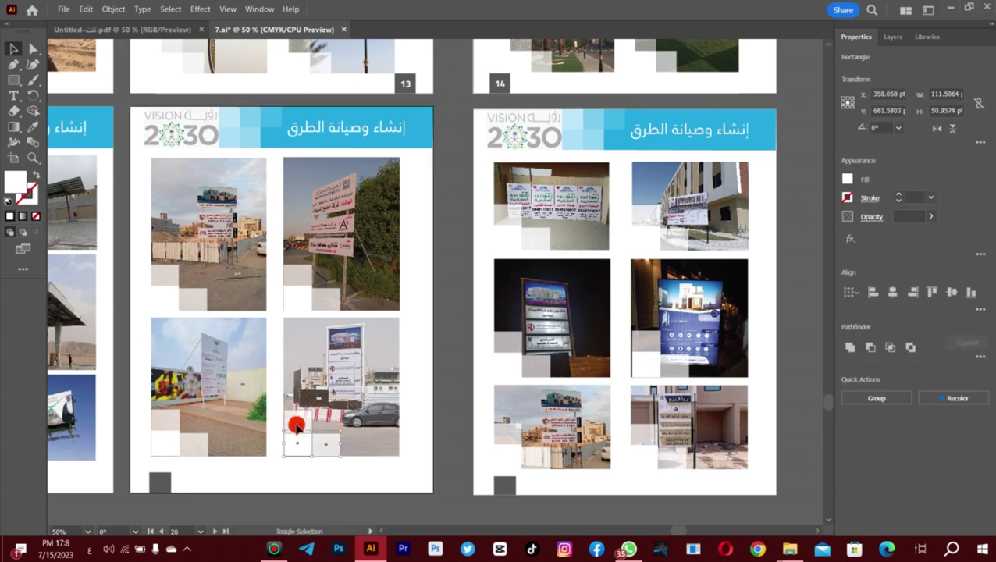
pyautogui.click(168, 442)
pyautogui.keyDown('shift'); pyautogui.click(171, 422); pyautogui.keyUp('shift')
pyautogui.click(163, 438)
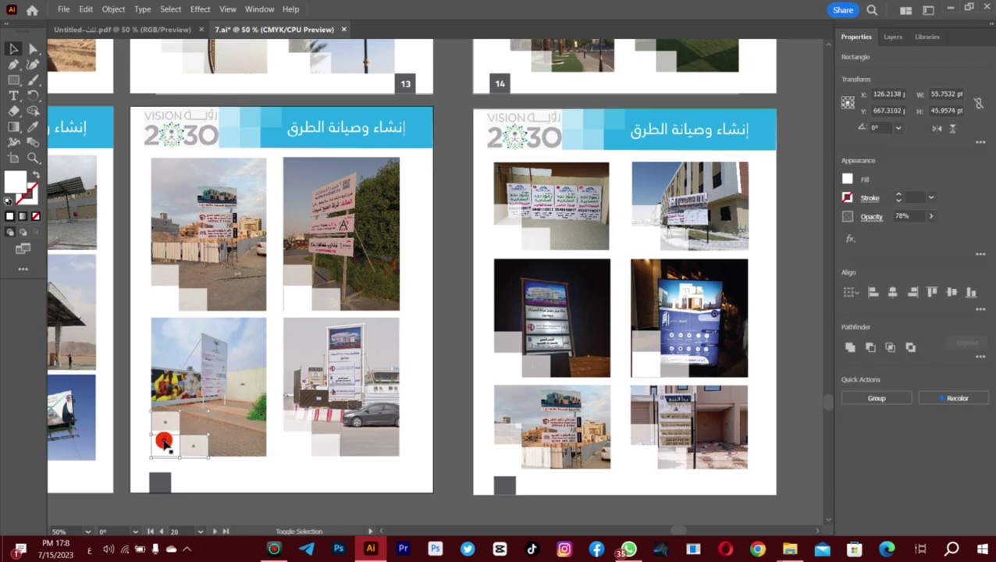
pyautogui.click(204, 470)
pyautogui.keyDown('shift'); pyautogui.click(190, 444); pyautogui.keyUp('shift')
pyautogui.click(231, 472)
pyautogui.click(191, 478)
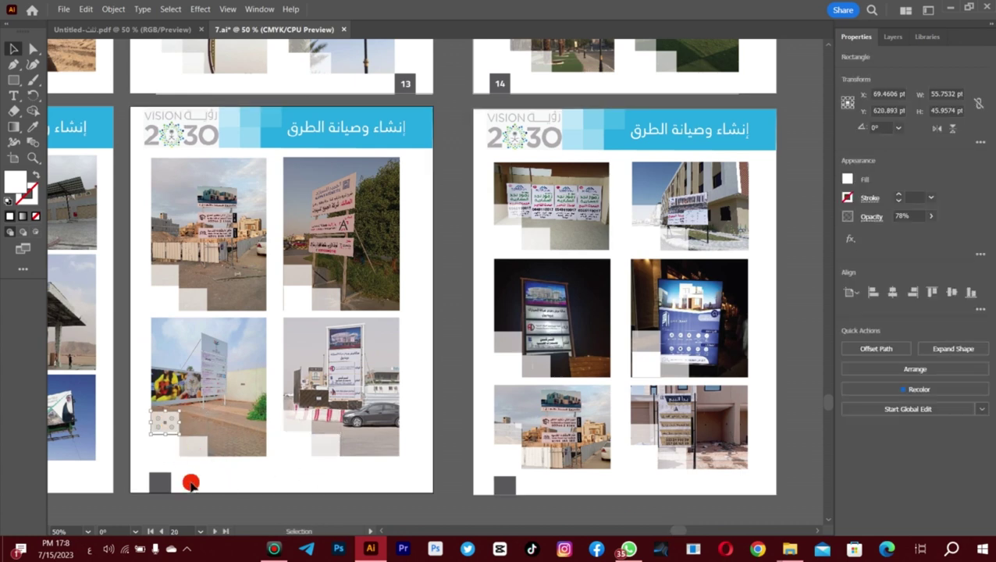
pyautogui.click(191, 478)
# Nudge the translucent square on page 20's top-left photo until it lines up with the photo edge and the squares below
pyautogui.click(277, 307)
pyautogui.click(177, 276)
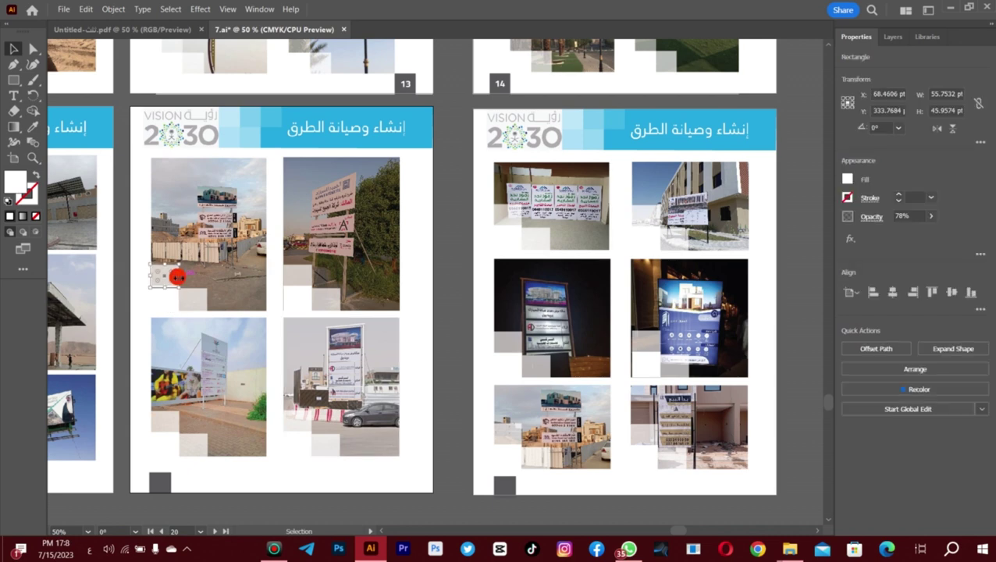
pyautogui.click(338, 479)
pyautogui.hotkey('ctrl', 'z')
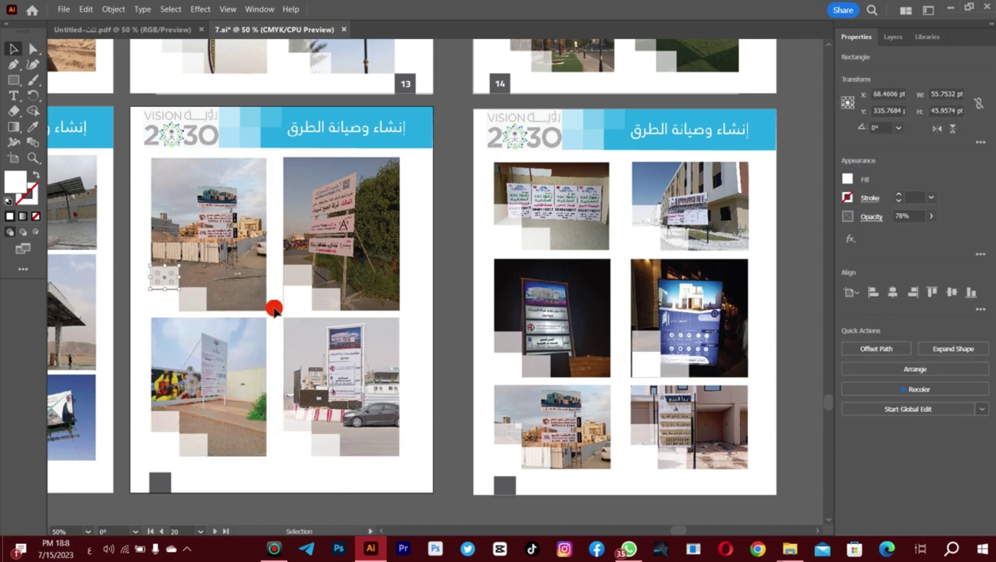
pyautogui.click(167, 278)
pyautogui.click(271, 291)
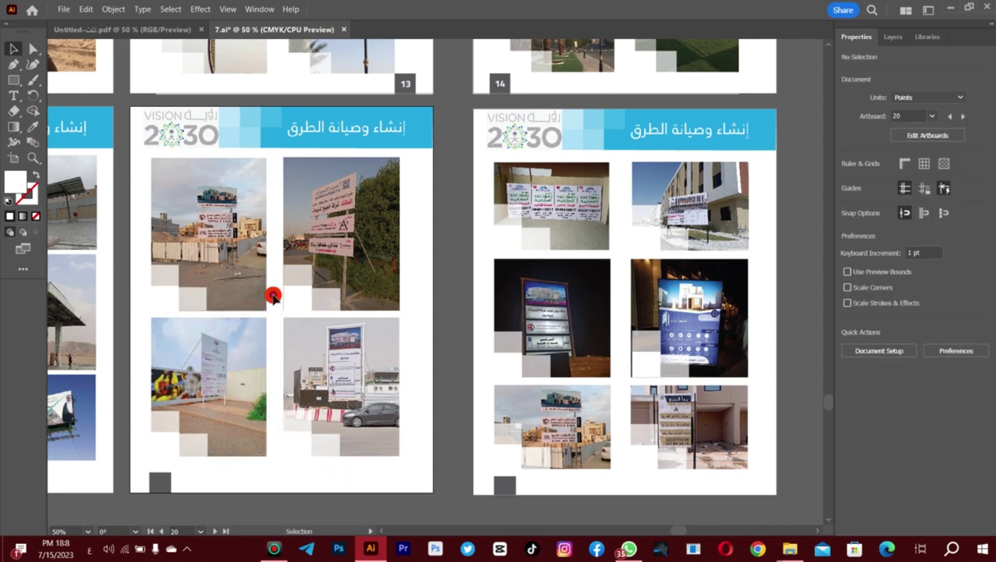
pyautogui.click(172, 290)
pyautogui.click(271, 285)
# Resize the solid corner squares on page 20's bottom-right photo to about 46 pt high and page 21's top-right photo to about 50 pt
pyautogui.click(166, 430)
pyautogui.moveTo(166, 431); pyautogui.dragTo(297, 434)
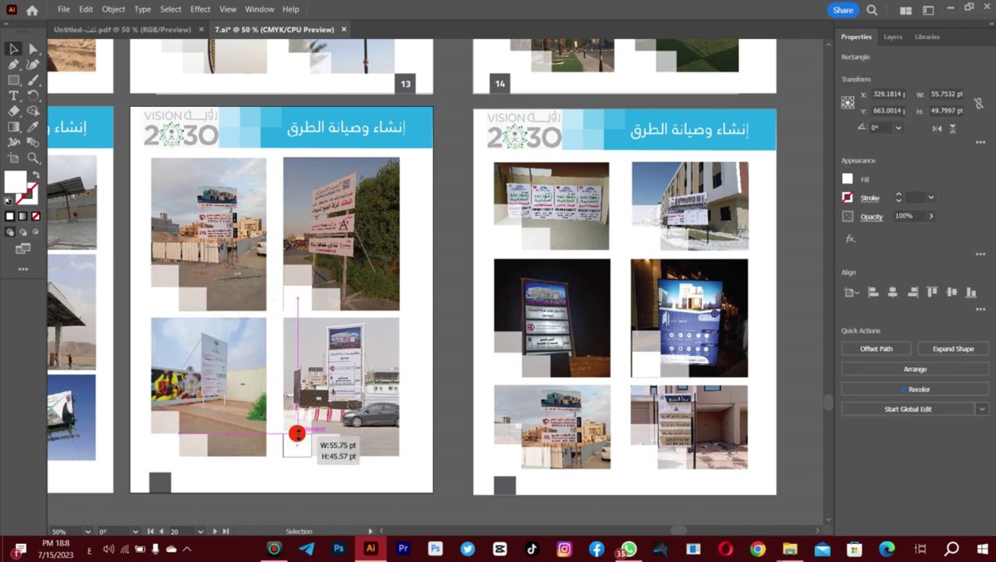
pyautogui.moveTo(377, 435); pyautogui.dragTo(507, 448)
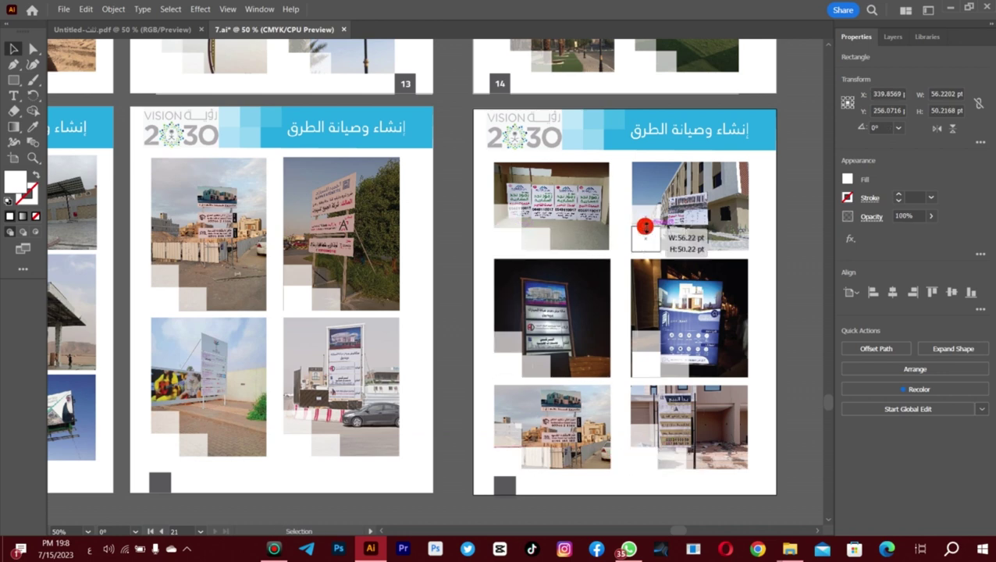
pyautogui.moveTo(642, 227); pyautogui.dragTo(642, 228)
pyautogui.click(525, 480)
pyautogui.click(631, 453)
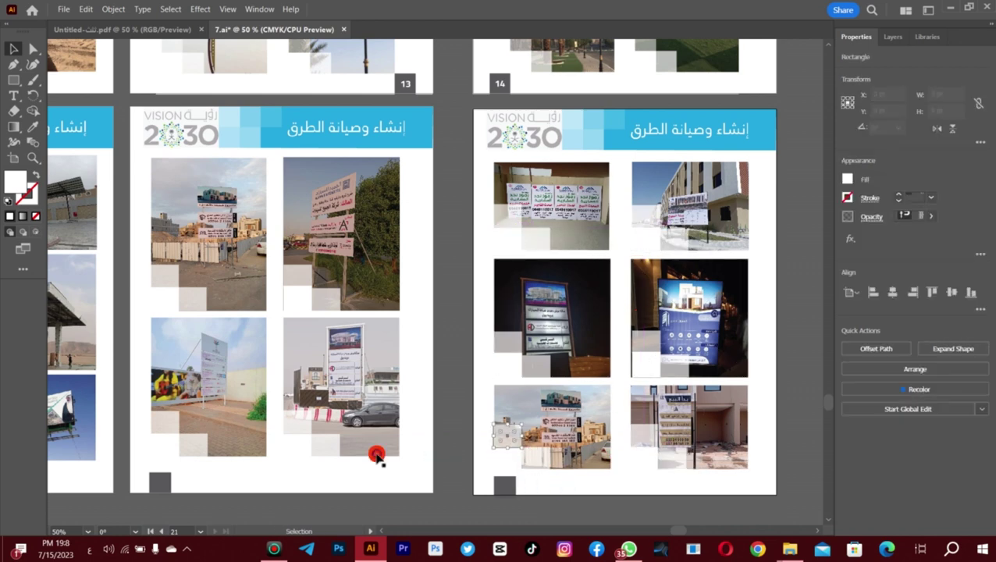
# Fine-tune the solid and translucent corner squares on page 20's top-right photo so they align with the photo edges
pyautogui.click(507, 221)
pyautogui.click(297, 299)
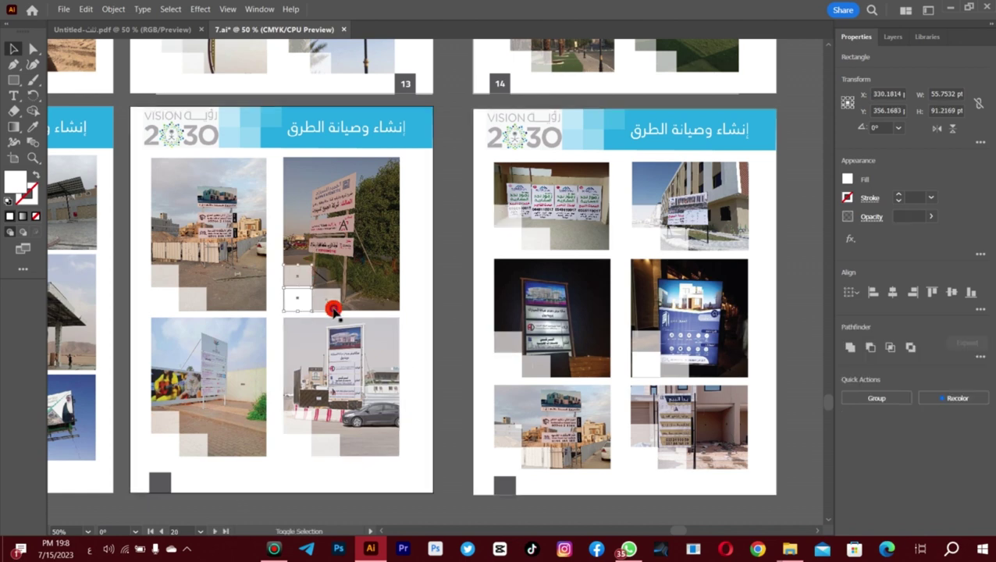
pyautogui.click(297, 285)
pyautogui.click(350, 416)
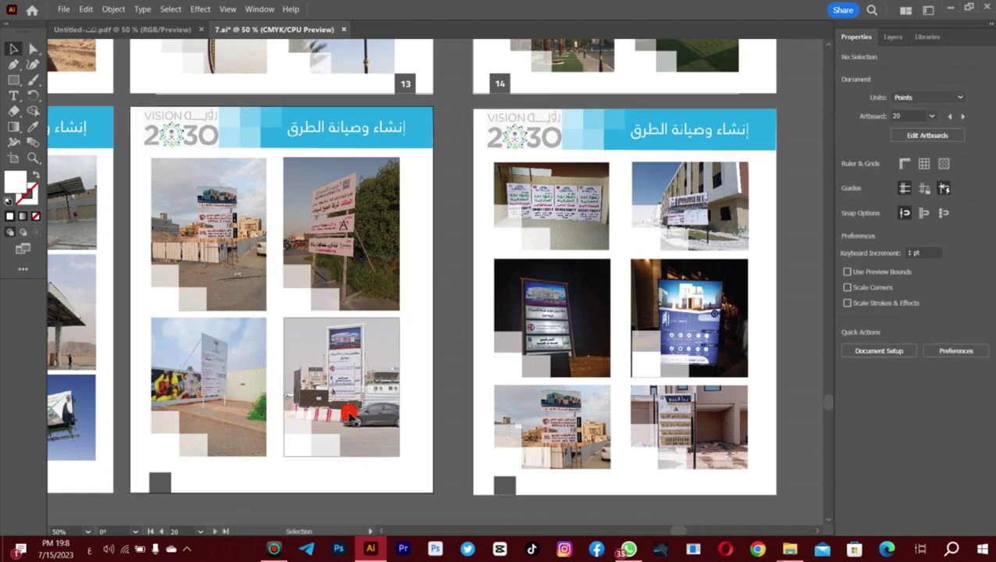
pyautogui.hscroll(-5, 660, 509)
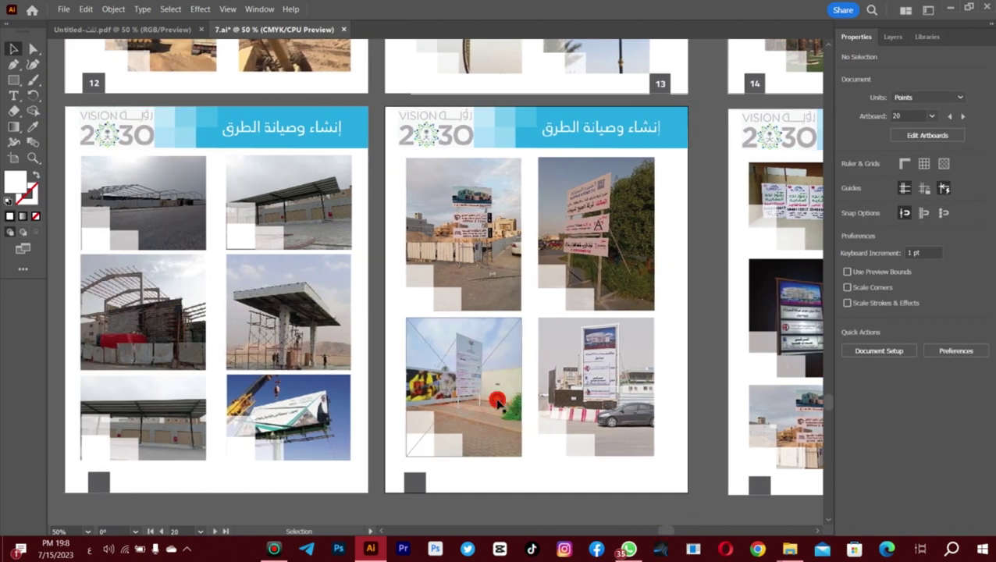
# Resize the solid corner square on page 19's top-right photo to about 50 pt high, flush with the photo's corner
pyautogui.click(263, 238)
pyautogui.keyDown('shift'); pyautogui.click(248, 238); pyautogui.keyUp('shift')
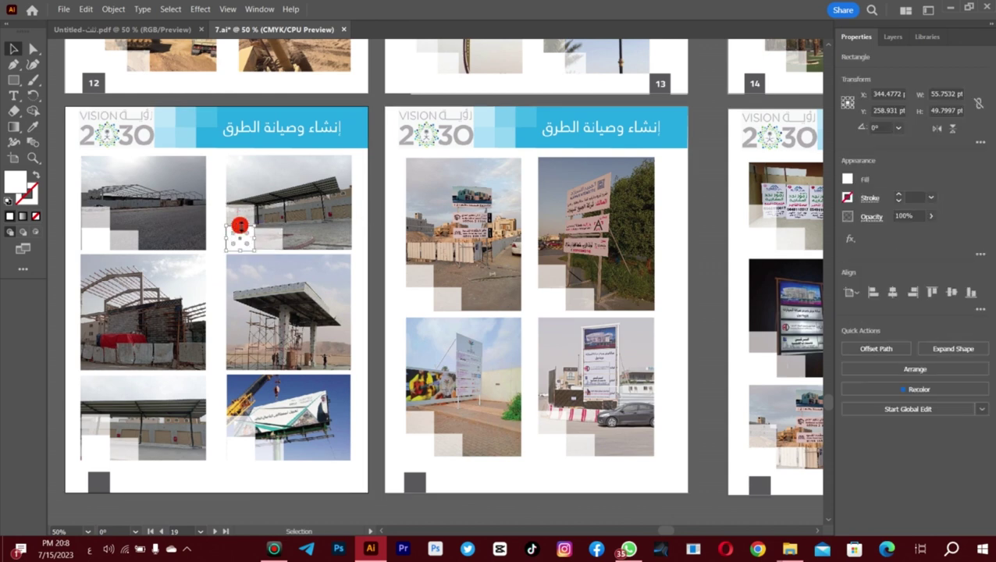
pyautogui.keyDown('shift'); pyautogui.click(272, 233); pyautogui.keyUp('shift')
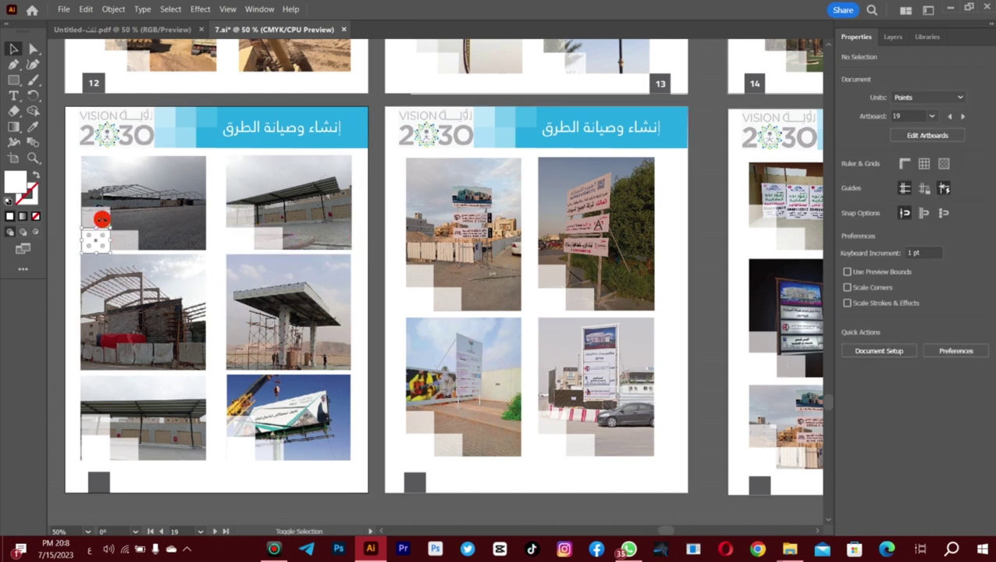
# Adjust the solid and translucent corner squares on page 19's top-left photo until they sit flush with the photo edges
pyautogui.click(117, 229)
pyautogui.click(215, 231)
pyautogui.click(127, 233)
pyautogui.keyDown('shift'); pyautogui.click(121, 244); pyautogui.keyUp('shift')
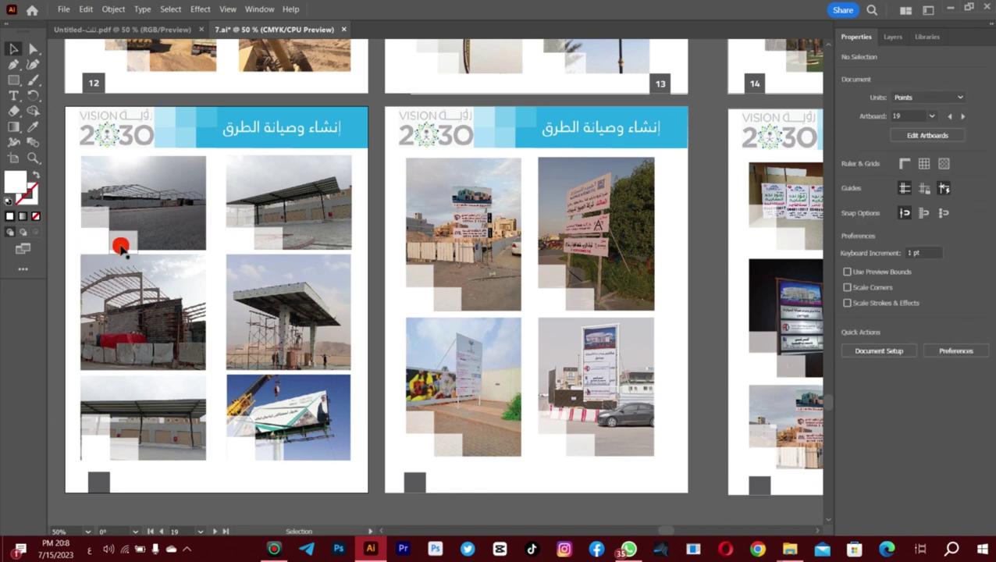
pyautogui.click(121, 245)
pyautogui.click(110, 305)
pyautogui.click(122, 233)
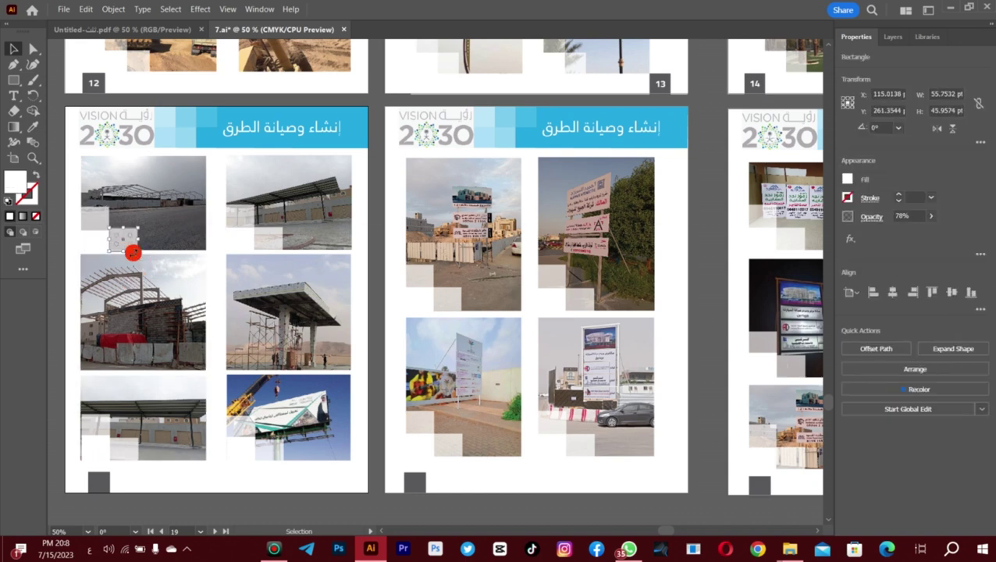
pyautogui.click(208, 251)
pyautogui.click(95, 222)
pyautogui.click(211, 223)
pyautogui.click(201, 220)
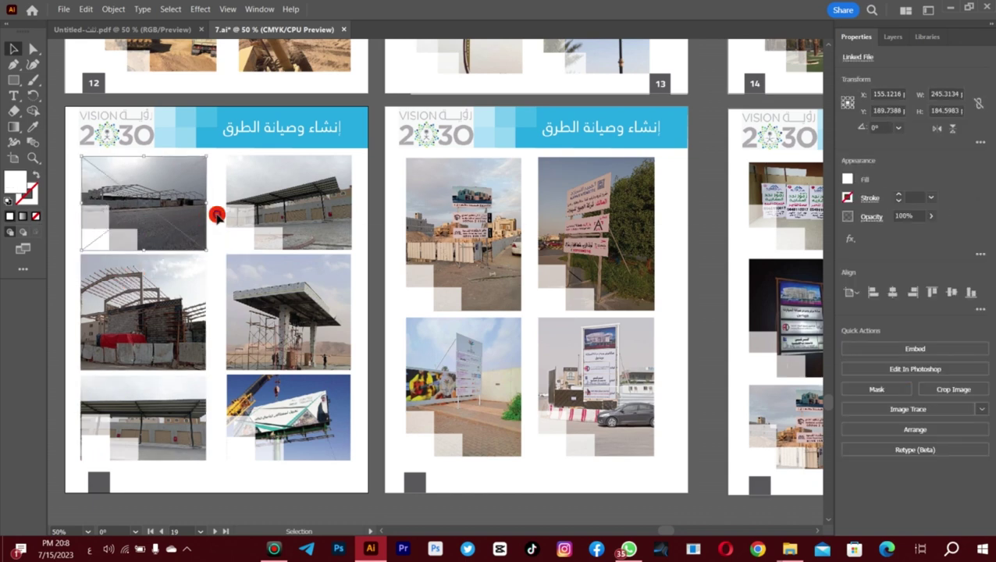
# Copy the three stepped corner squares from page 19's top-right photo to the lower-left corner of its middle-left photo
pyautogui.click(234, 226)
pyautogui.click(258, 236)
pyautogui.click(244, 239)
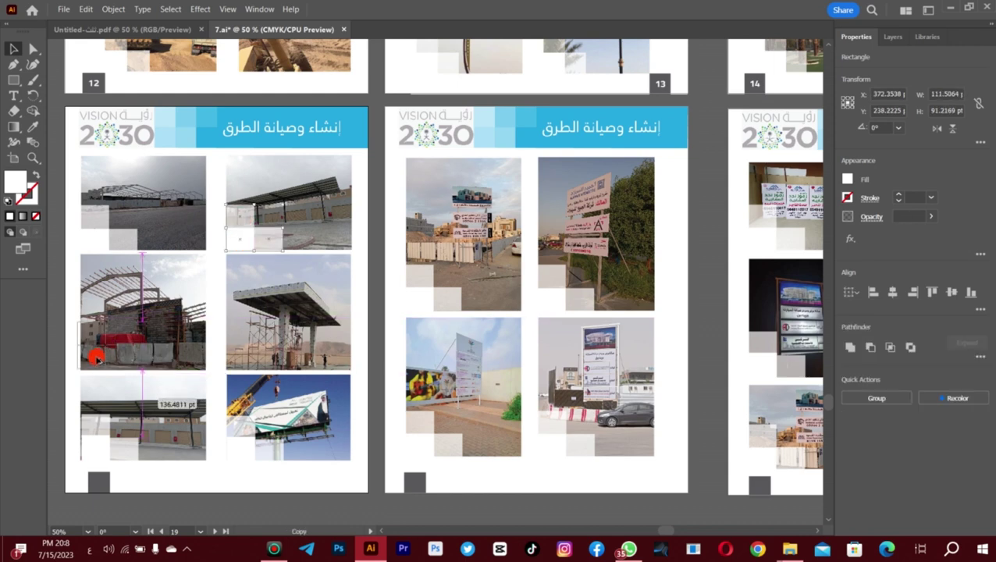
pyautogui.click(115, 361)
# Fine-tune the corner squares on page 19's bottom-left and middle-left photos so they line up with the photo edges
pyautogui.scroll(-1, 198, 349)
pyautogui.click(117, 441)
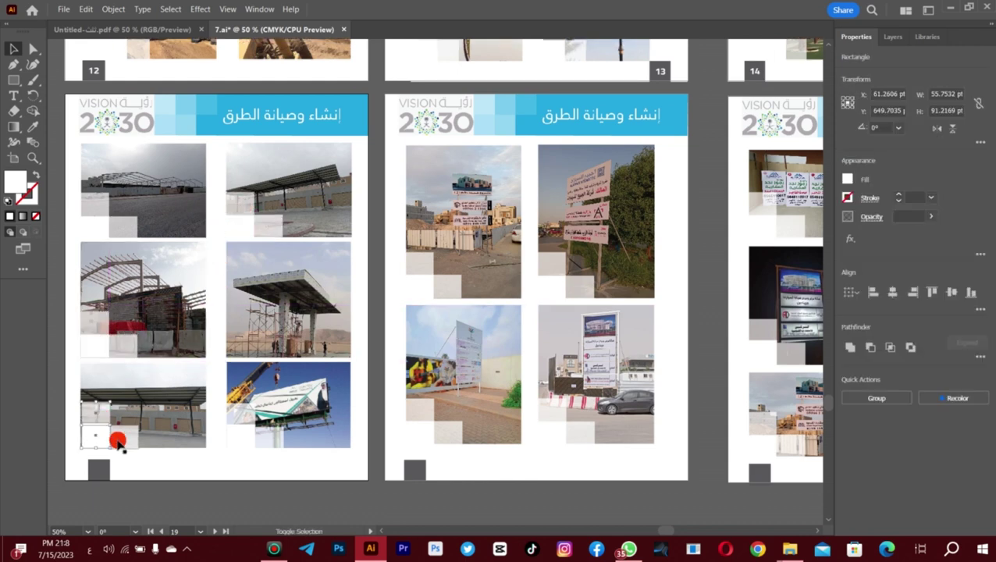
pyautogui.click(158, 460)
pyautogui.click(117, 343)
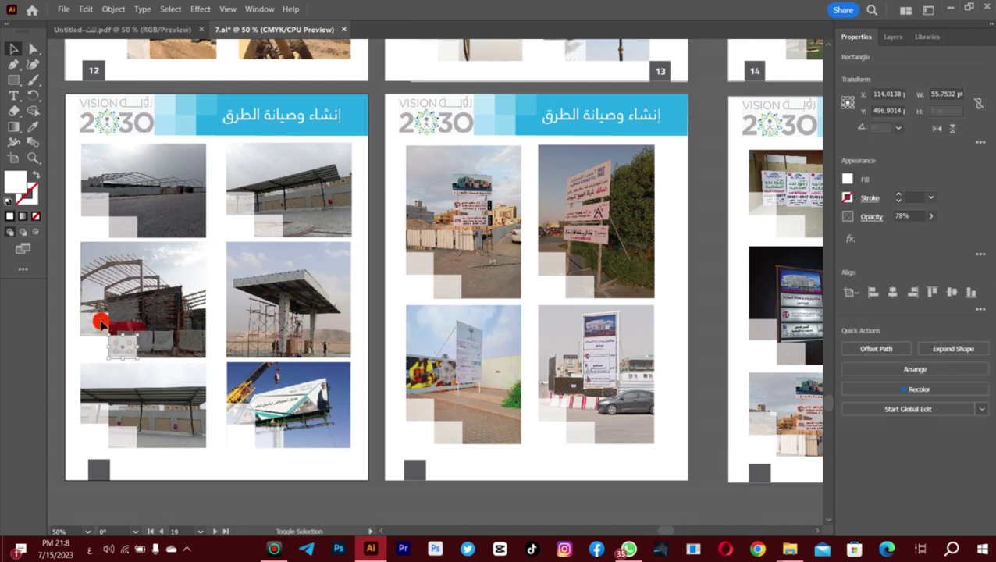
# Place a copy of the translucent white square overlay on the lower-left corner of artboard 19's crane photo
pyautogui.moveTo(97, 347); pyautogui.dragTo(242, 349)
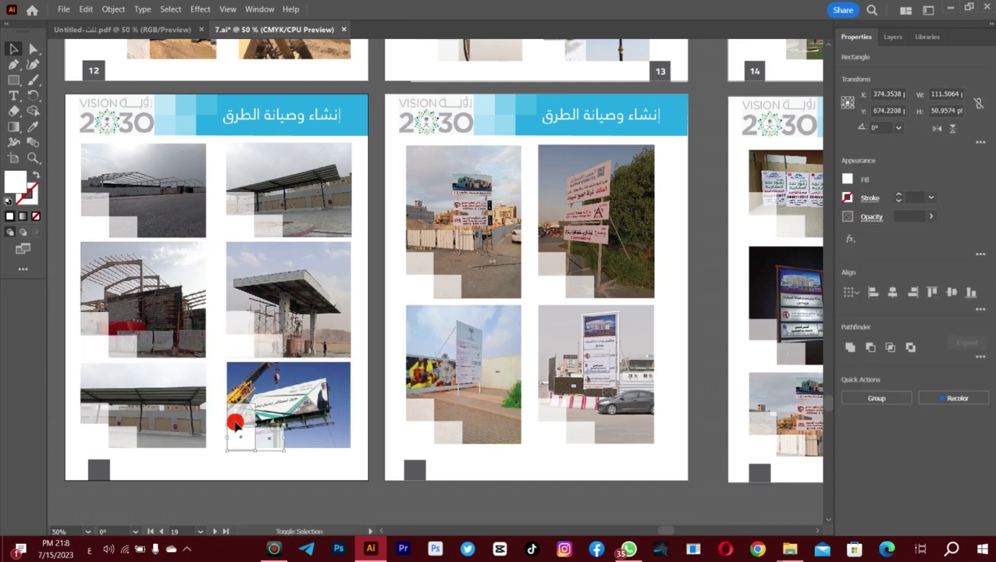
pyautogui.click(216, 462)
# Try to copy the white square overlay at its full size onto the bottom-left photo of page 17
pyautogui.click(33, 158)
pyautogui.keyDown('alt'); pyautogui.click(416, 278); pyautogui.keyUp('alt')
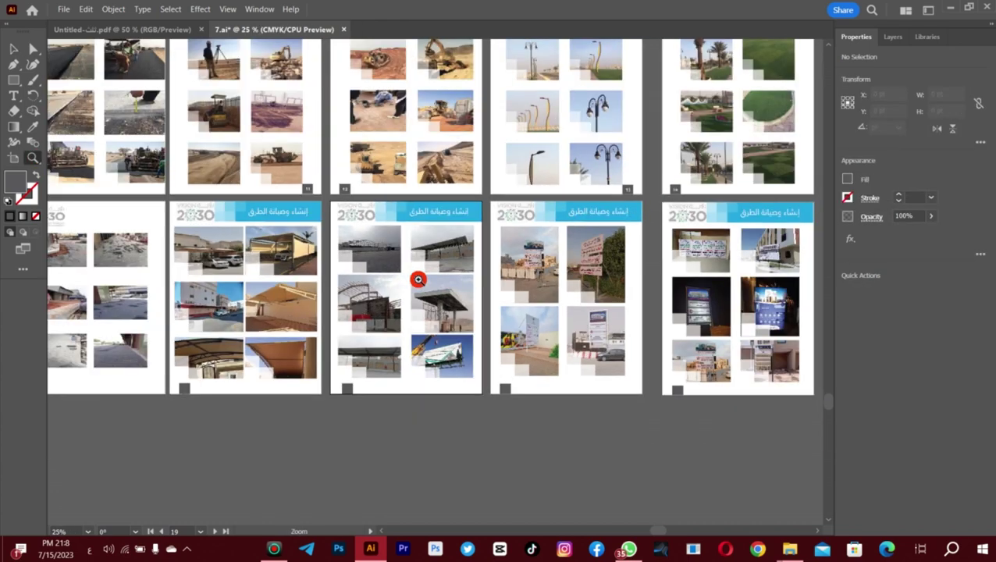
pyautogui.keyDown('alt'); pyautogui.click(417, 279); pyautogui.keyUp('alt')
pyautogui.click(182, 321)
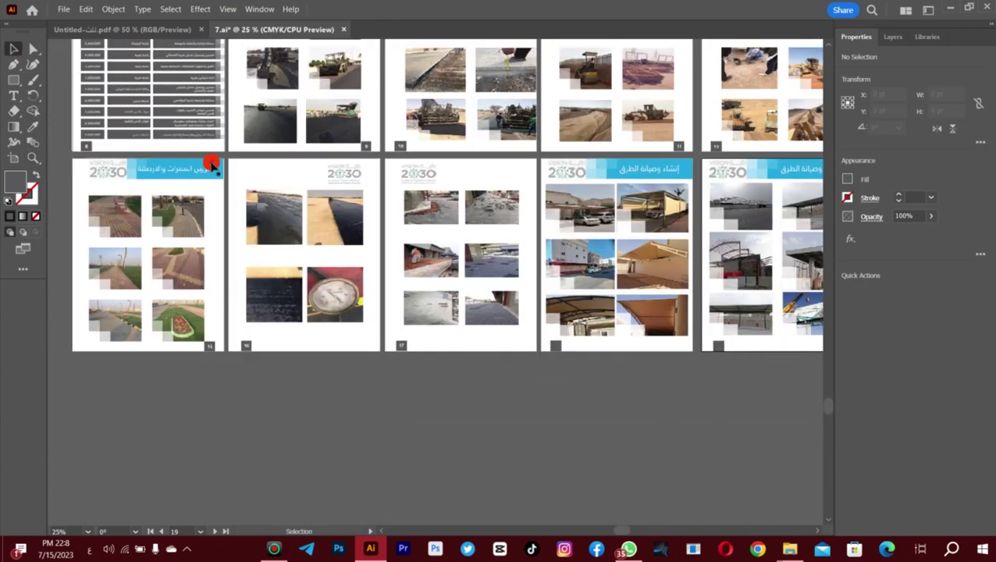
pyautogui.click(583, 318)
pyautogui.click(582, 318)
pyautogui.press('v')
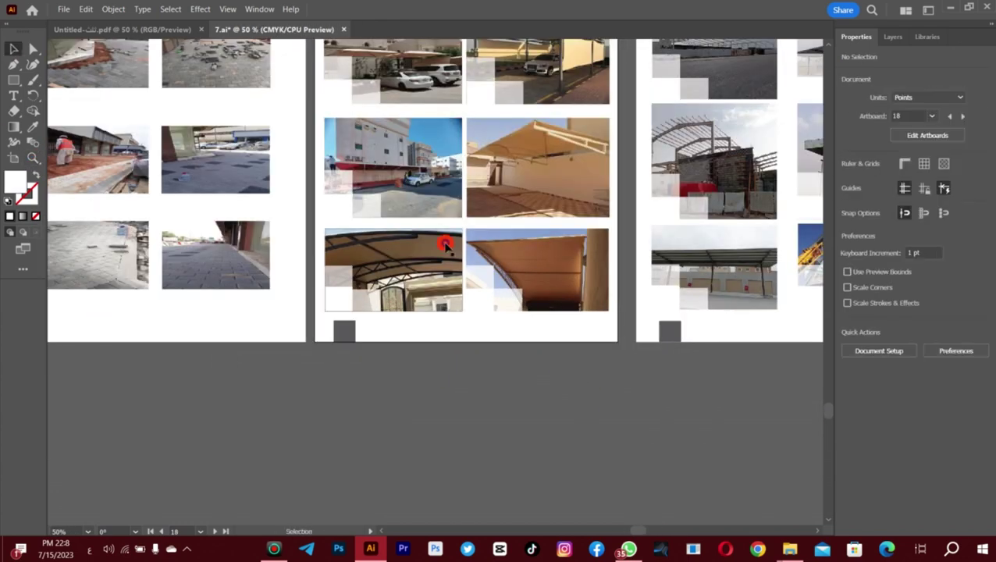
pyautogui.click(473, 282)
pyautogui.moveTo(473, 283); pyautogui.dragTo(94, 266)
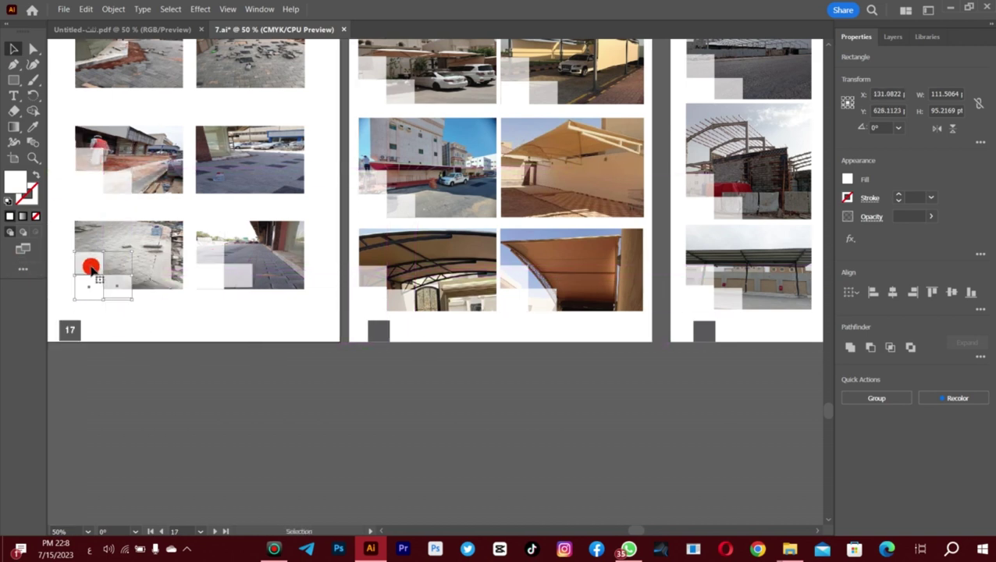
pyautogui.click(162, 317)
pyautogui.hotkey('ctrl', 'z')
pyautogui.hotkey('ctrl', 'z')
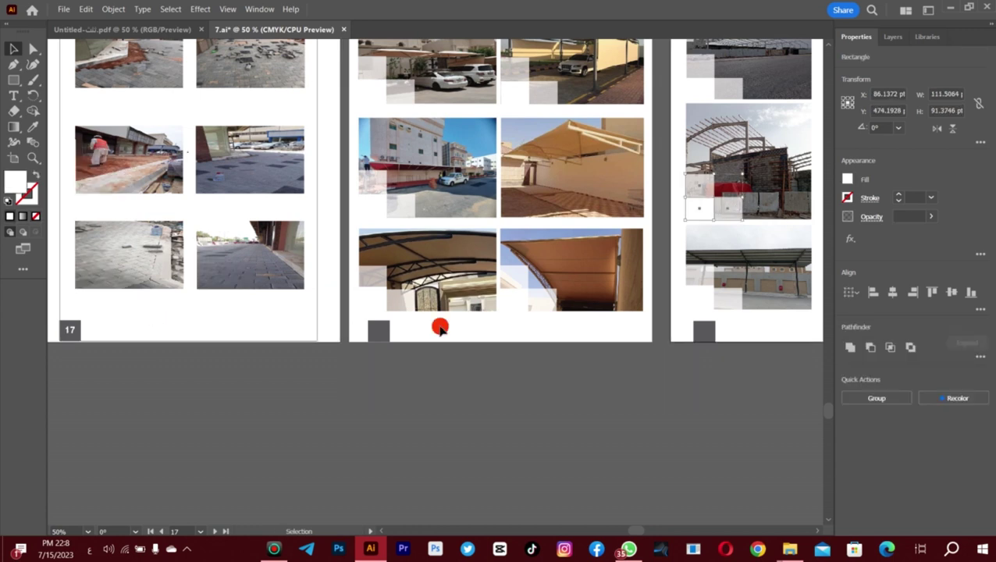
# Place reduced copies of the white square overlay, about 86 by 70 pt, on the lower-left corners of page 17's six photos
pyautogui.moveTo(234, 269); pyautogui.dragTo(78, 89)
pyautogui.hotkey('alt', 'f')
pyautogui.press('Escape')
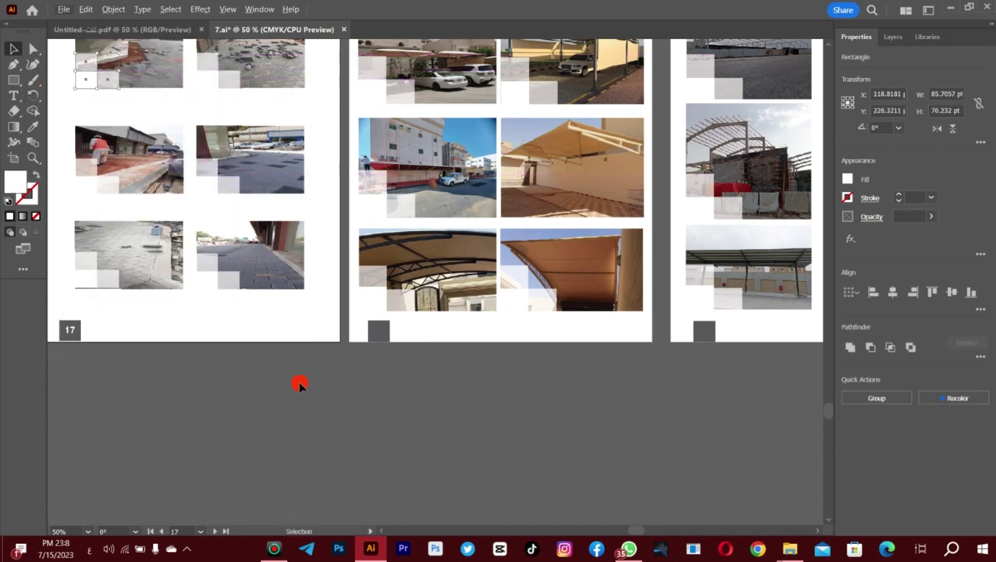
# Copy the small square overlay onto the four photos on page 16 and the bottom-left photo on page 9
pyautogui.press('z')
pyautogui.keyDown('alt'); pyautogui.click(193, 178); pyautogui.keyUp('alt')
pyautogui.click(14, 50)
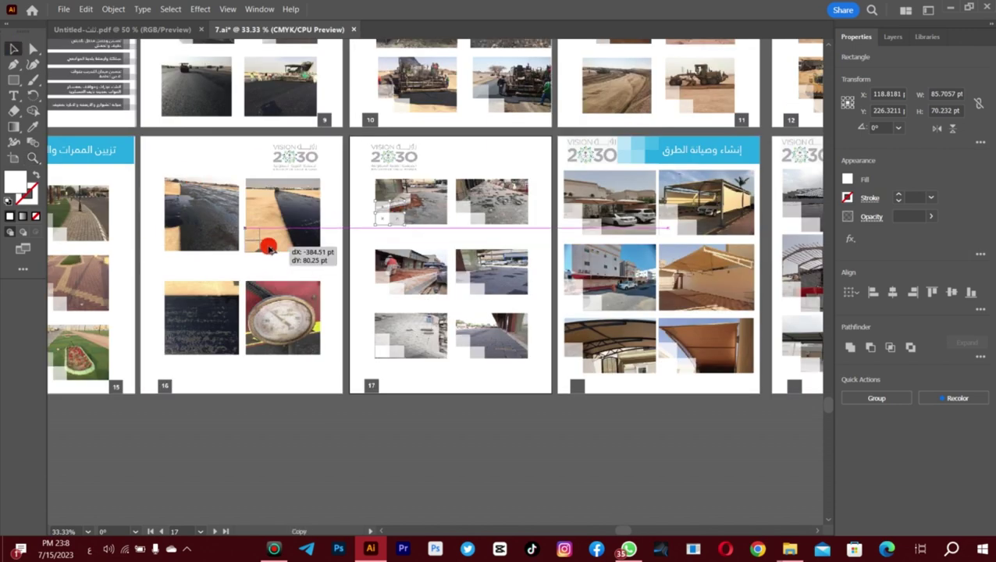
pyautogui.moveTo(262, 249); pyautogui.dragTo(189, 111)
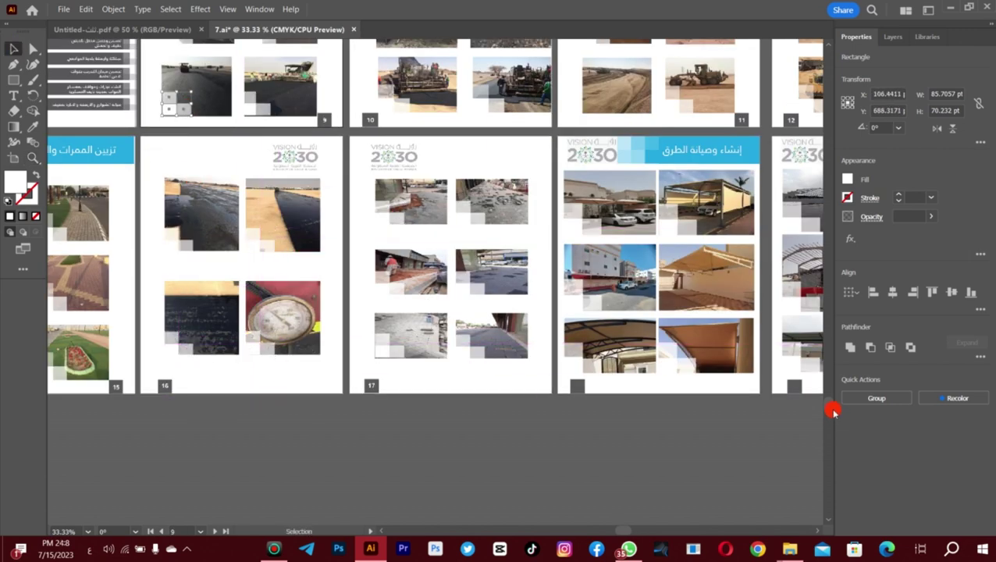
# Copy the small square overlay onto the remaining photos on page 9 and the middle-left photo on page 10
pyautogui.scroll(3, 832, 406)
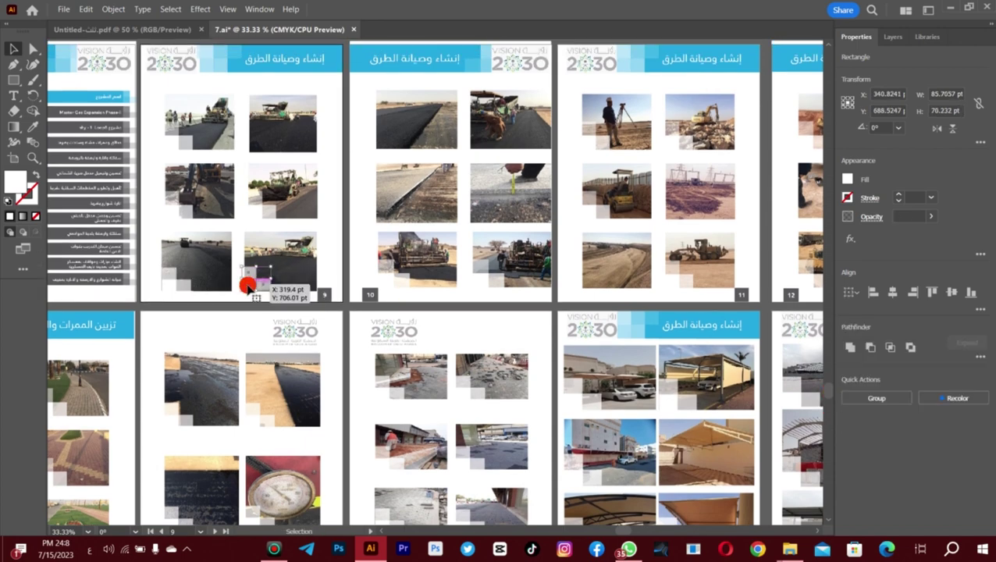
pyautogui.moveTo(252, 282); pyautogui.dragTo(166, 279)
pyautogui.click(166, 275)
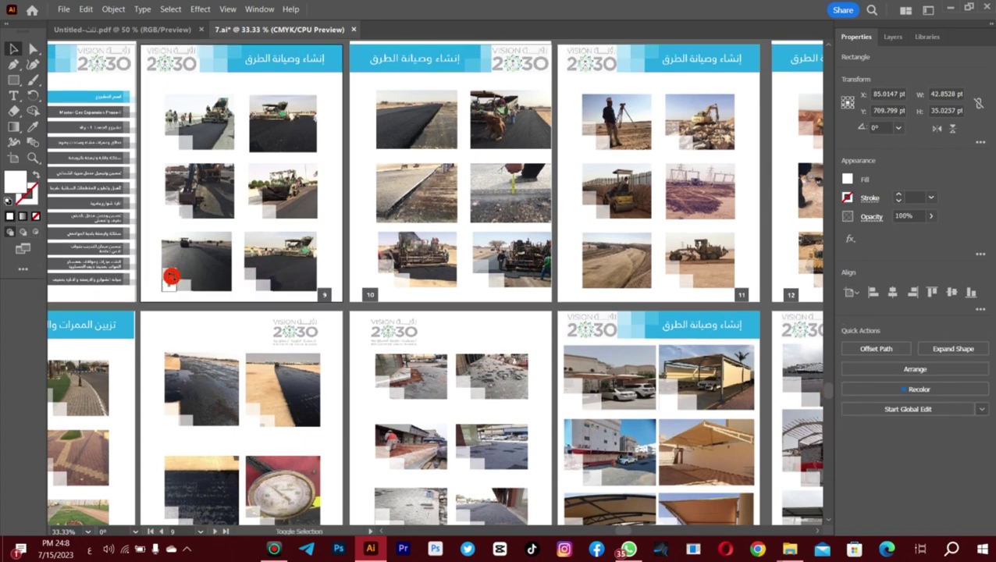
pyautogui.hotkey('ctrl', '+')
pyautogui.moveTo(440, 285); pyautogui.dragTo(563, 286)
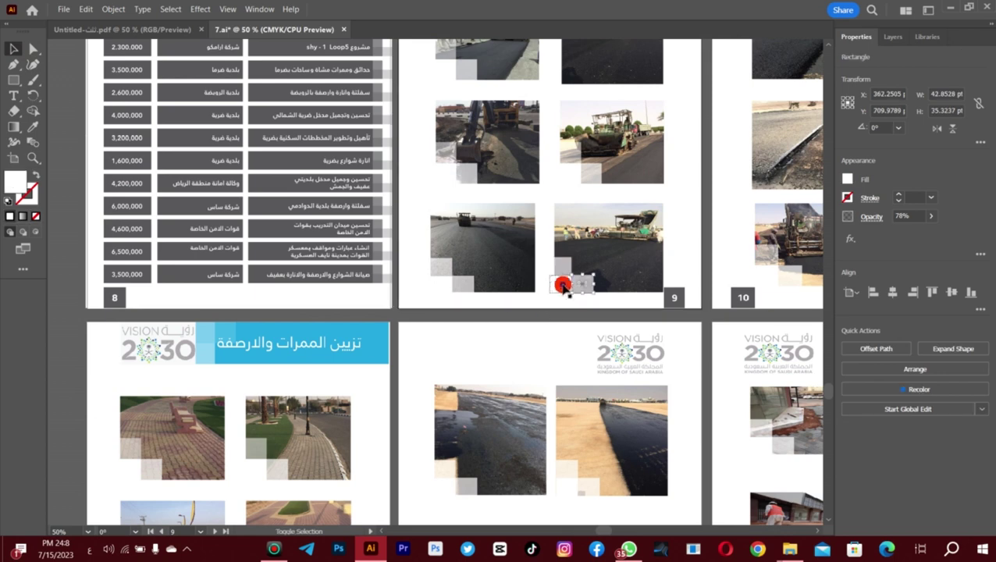
pyautogui.moveTo(564, 216); pyautogui.dragTo(781, 73)
pyautogui.moveTo(780, 184); pyautogui.dragTo(781, 184)
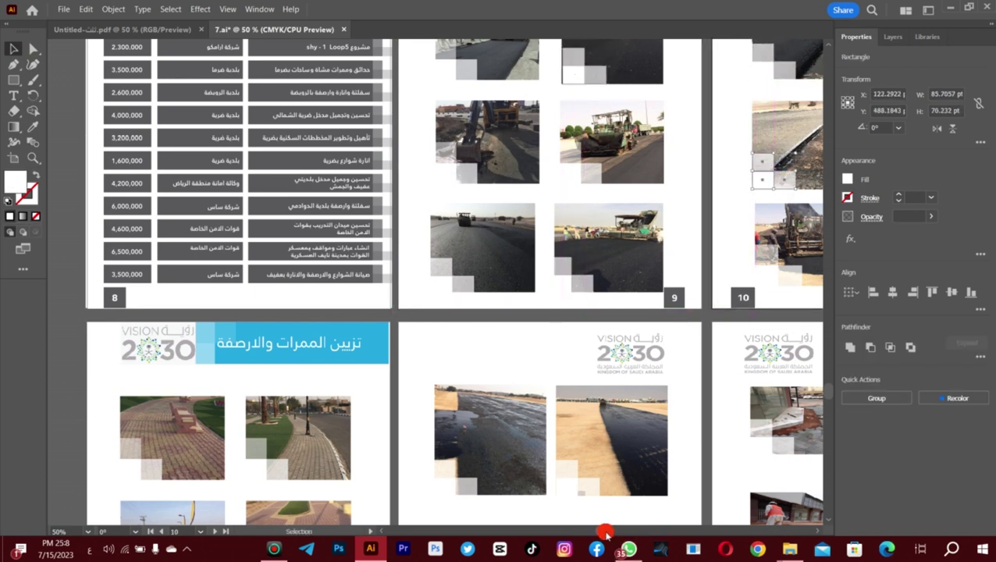
# Continue copying the small square overlay onto the remaining photos on pages 10, 11 and 12
pyautogui.hscroll(5, 640, 187)
pyautogui.moveTo(499, 183); pyautogui.dragTo(796, 177)
pyautogui.moveTo(615, 529); pyautogui.dragTo(640, 524)
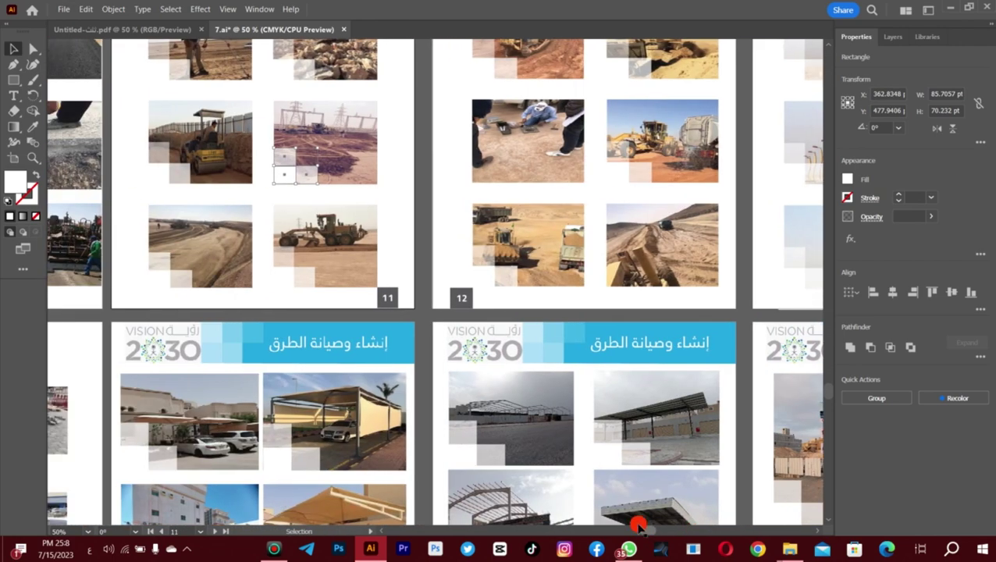
pyautogui.moveTo(306, 171); pyautogui.dragTo(640, 277)
pyautogui.click(160, 257)
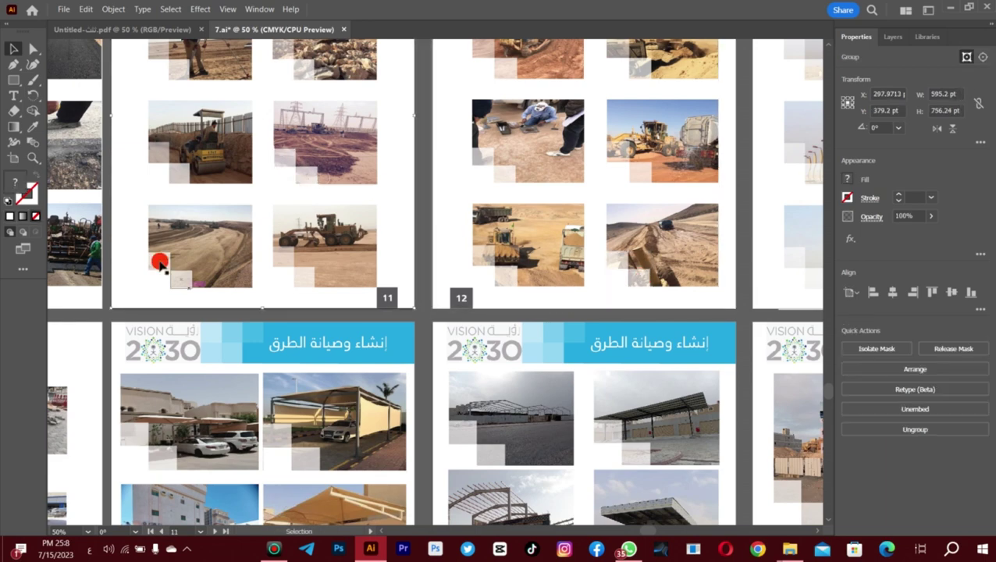
# Try to save the document to the computer rather than to Creative Cloud
pyautogui.press('z')
pyautogui.keyDown('alt'); pyautogui.click(415, 295); pyautogui.keyUp('alt')
pyautogui.keyDown('alt'); pyautogui.click(678, 276); pyautogui.keyUp('alt')
pyautogui.click(64, 9)
pyautogui.click(94, 129)
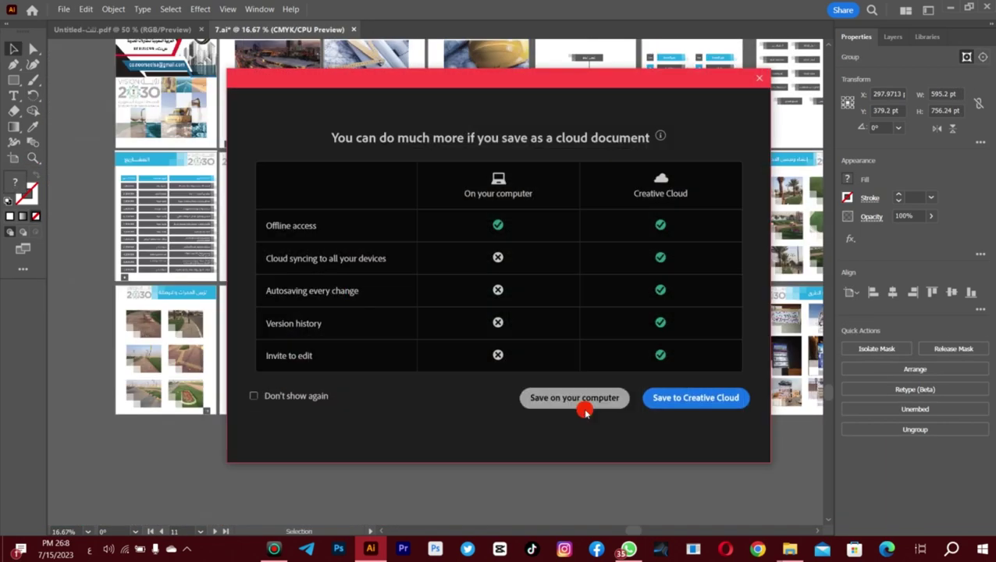
pyautogui.click(575, 402)
pyautogui.click(389, 374)
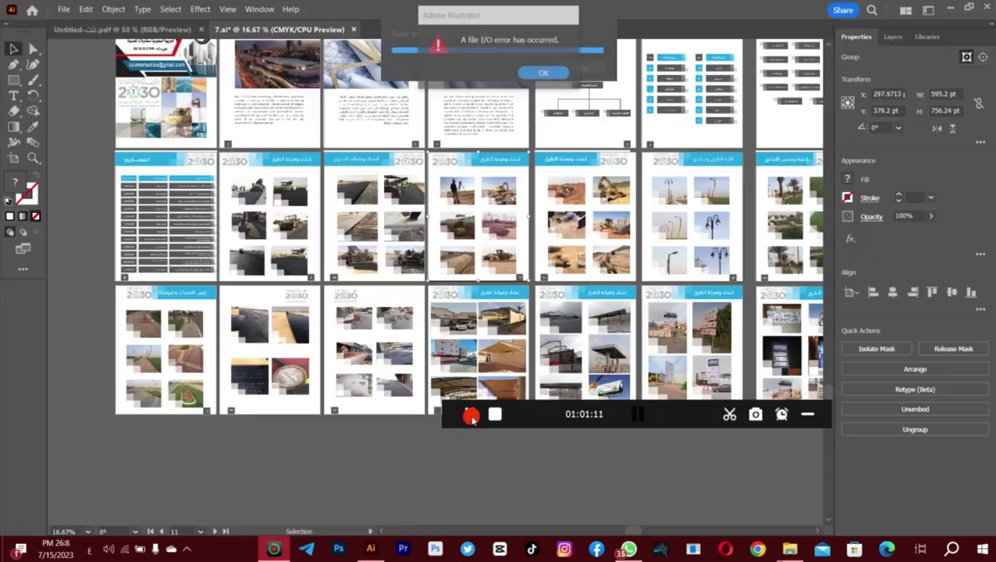
pyautogui.press('Return')
pyautogui.click(240, 195)
pyautogui.click(641, 296)
pyautogui.keyDown('alt'); pyautogui.click(641, 297); pyautogui.keyUp('alt')
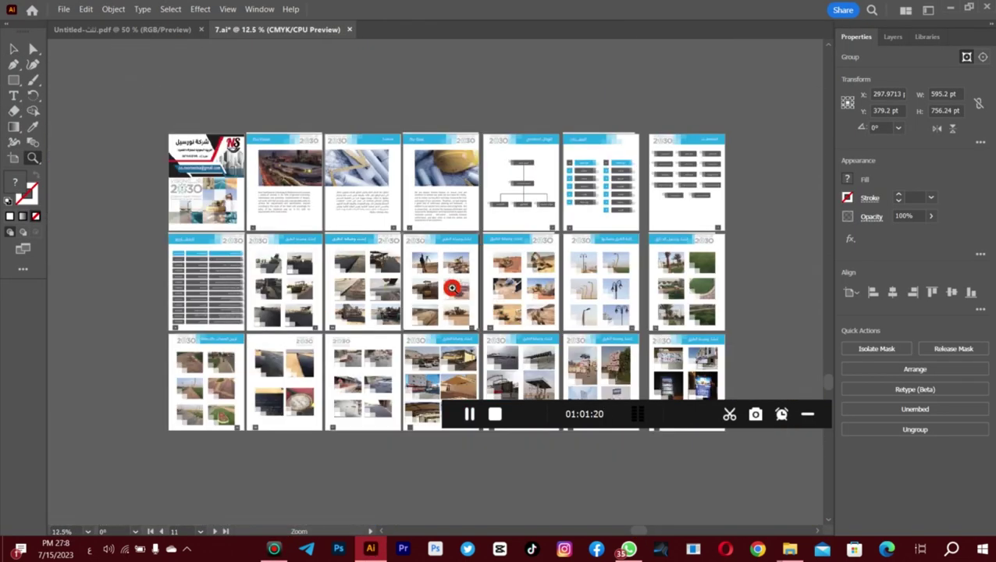
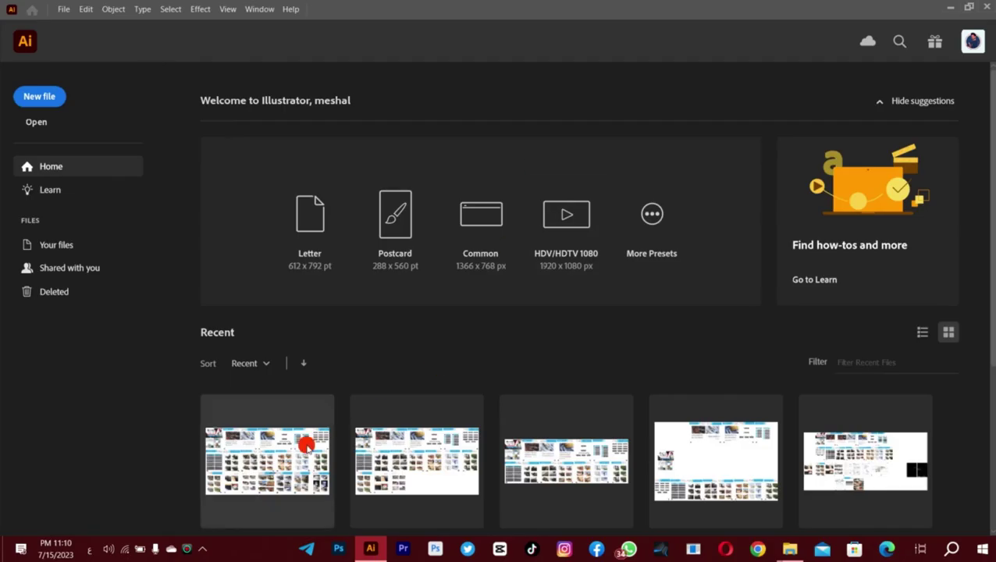
# Reopen the most recent version of 7.ai from the recent files
pyautogui.scroll(-1, 307, 444)
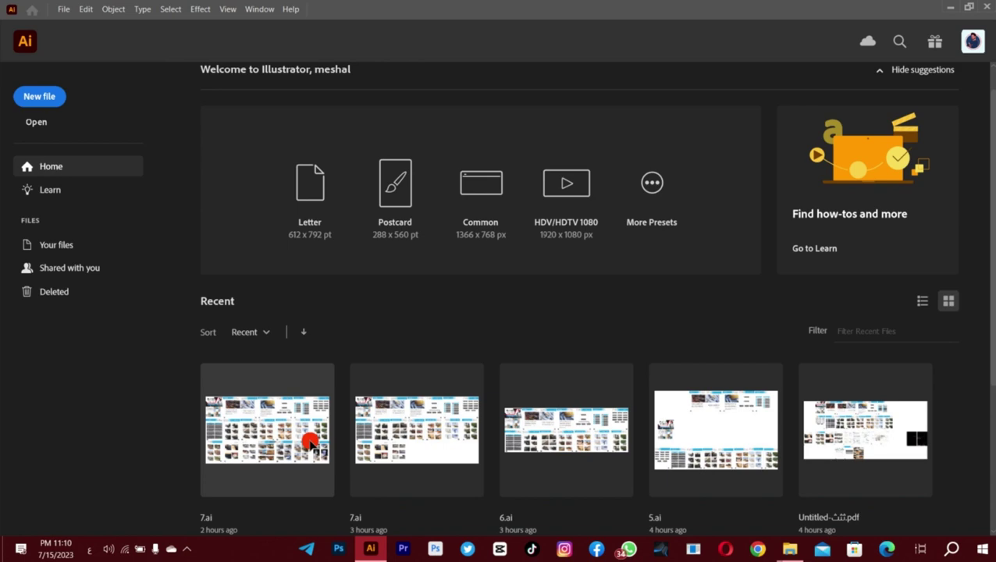
pyautogui.click(310, 443)
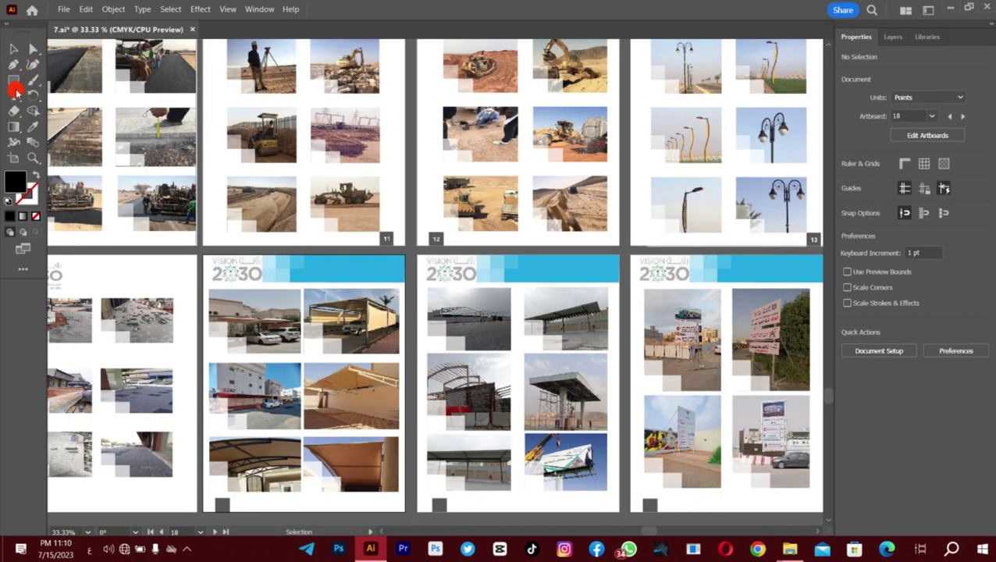
# Try to start a title text in the blue header of artboard 18
pyautogui.click(17, 95)
pyautogui.click(382, 266)
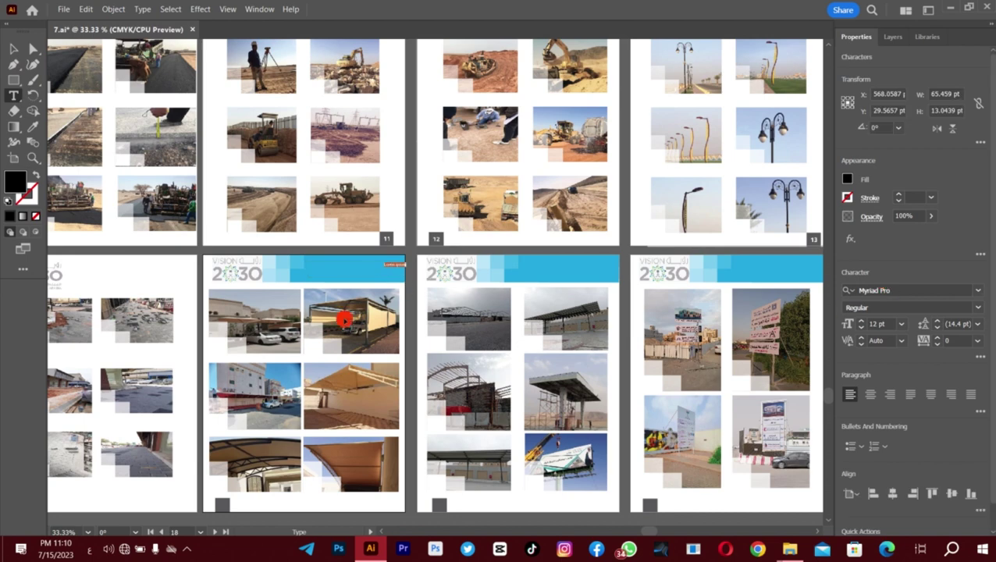
# Enable the Indic language options in the Type preferences
pyautogui.click(63, 8)
pyautogui.click(63, 8)
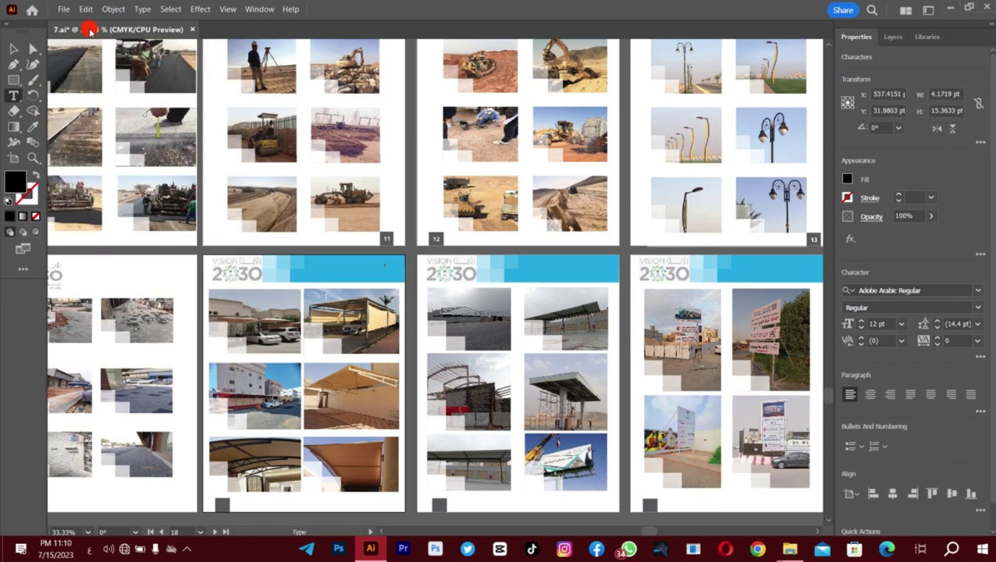
pyautogui.click(86, 8)
pyautogui.moveTo(148, 363)
pyautogui.click(316, 392)
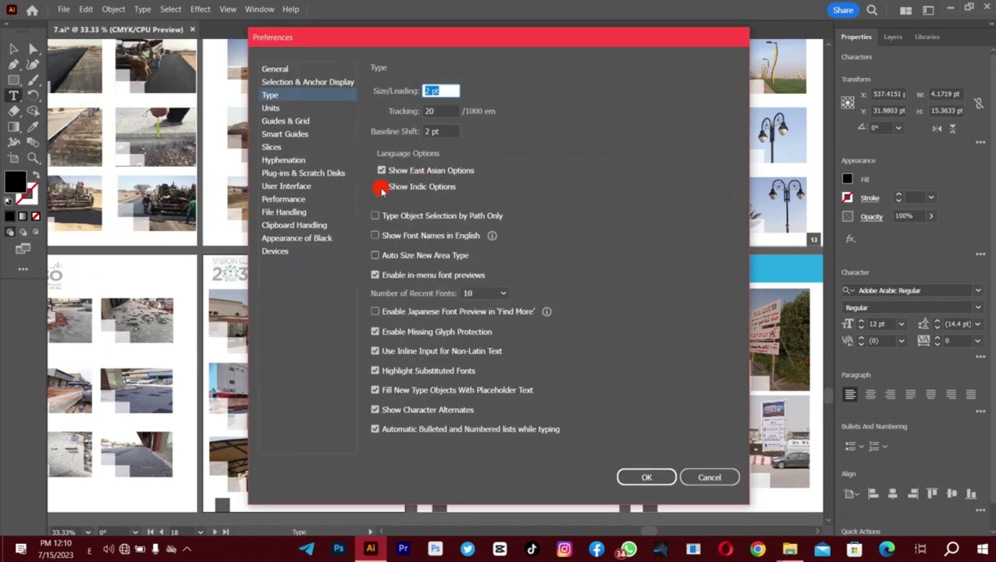
pyautogui.click(636, 482)
# Discard the trial text and enter the title "تركيب المظلات" as new text in artboard 18's blue header
pyautogui.click(371, 269)
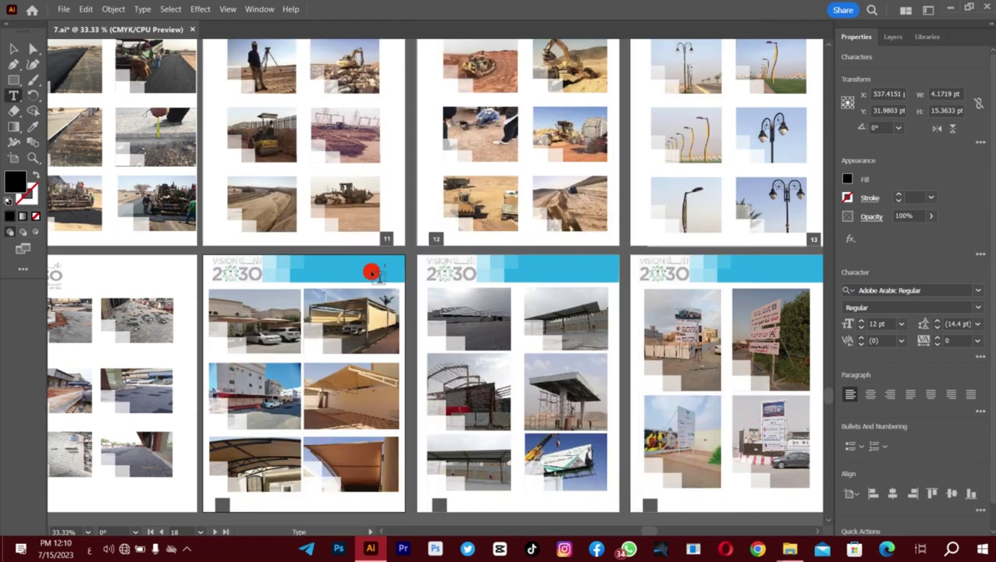
pyautogui.press('Escape')
pyautogui.click(386, 267)
pyautogui.press('t')
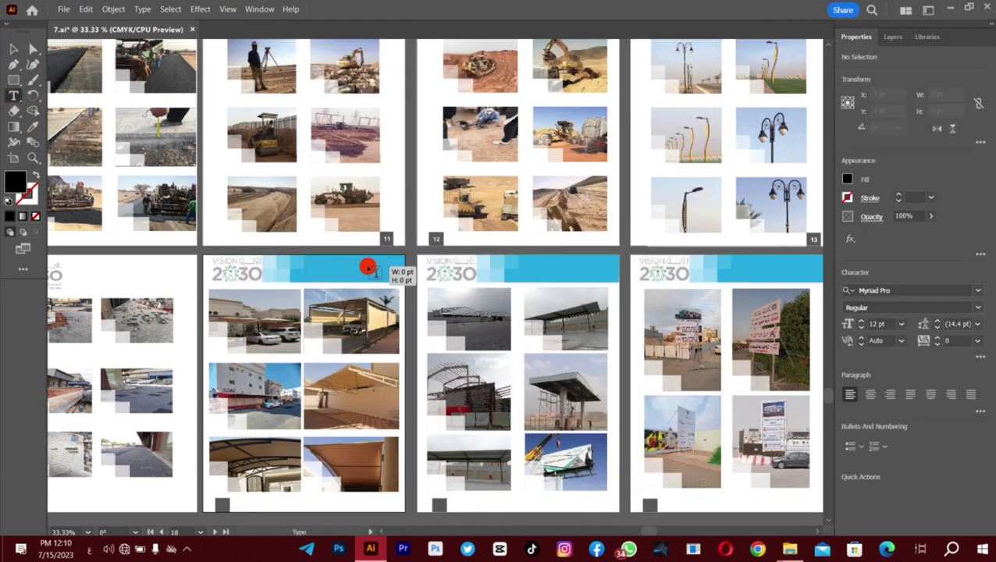
pyautogui.click(371, 269)
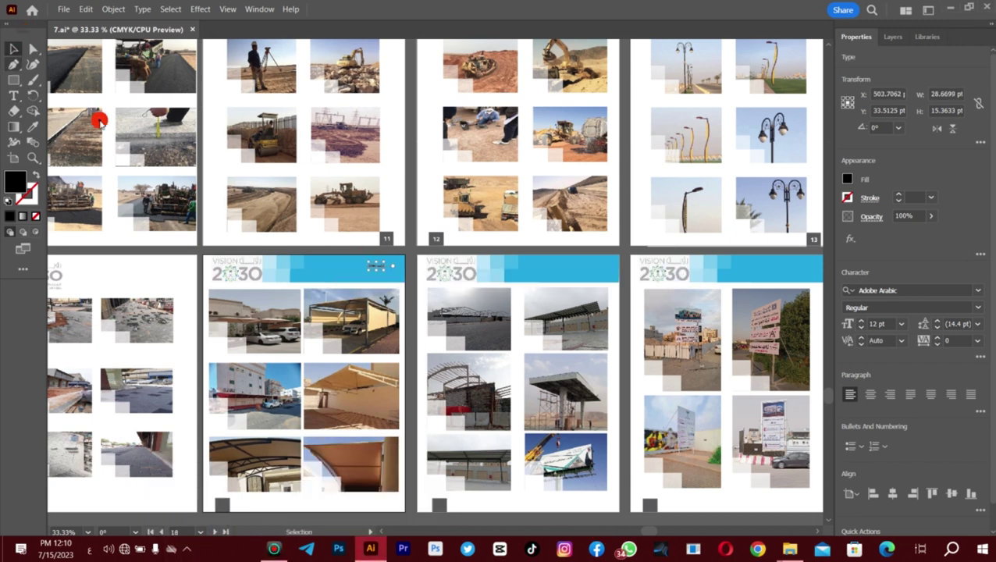
# Enlarge the title "تركيب المظلات" to about 71 pt and position it within artboard 18's blue header
pyautogui.moveTo(267, 240); pyautogui.dragTo(485, 271)
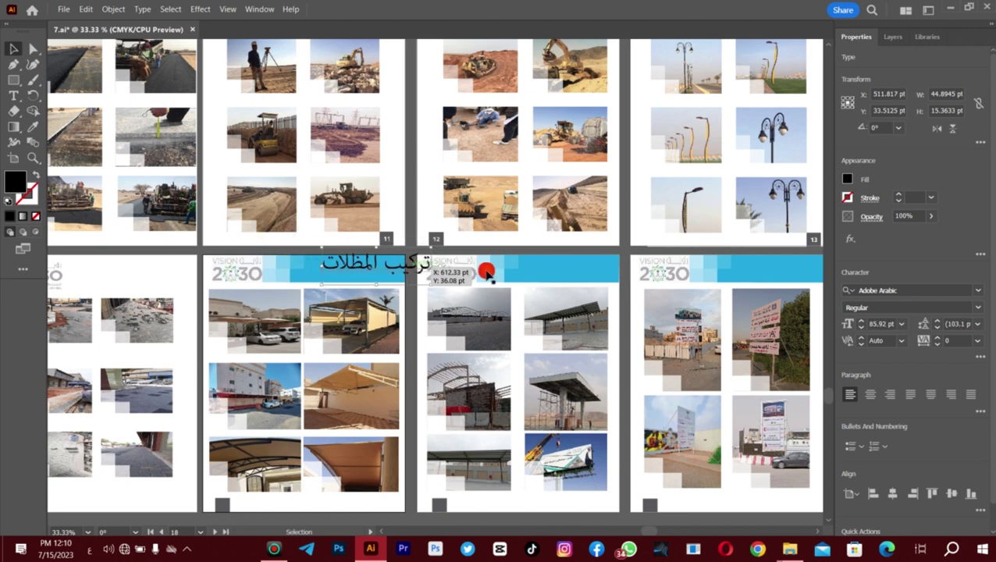
pyautogui.moveTo(360, 273); pyautogui.dragTo(312, 269)
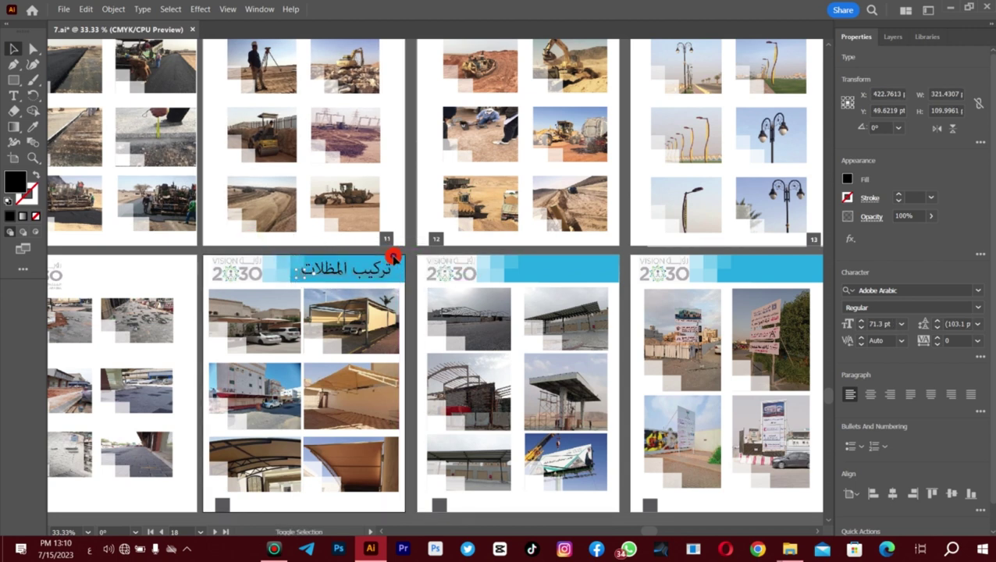
# Preview the installed Arabic-capable fonts on artboard 18's title and set it to Marhey Regular
pyautogui.click(977, 290)
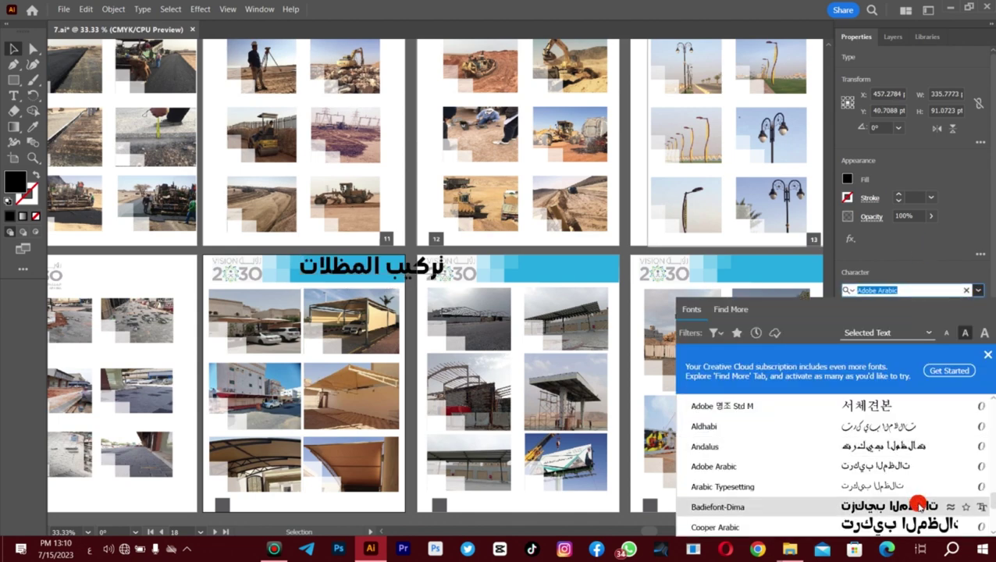
pyautogui.scroll(-15, 918, 505)
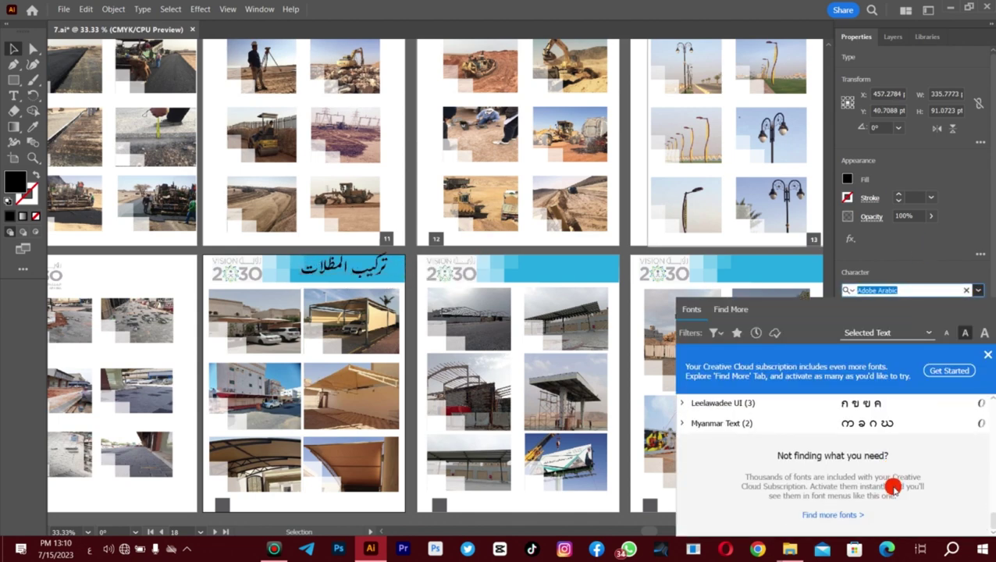
pyautogui.scroll(5, 934, 511)
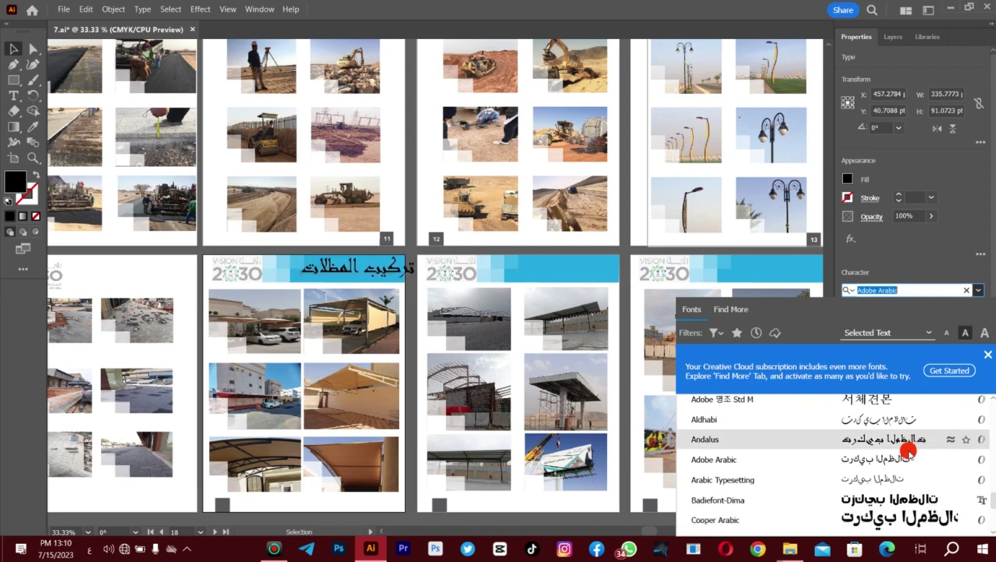
pyautogui.scroll(-10, 939, 468)
pyautogui.scroll(5, 936, 484)
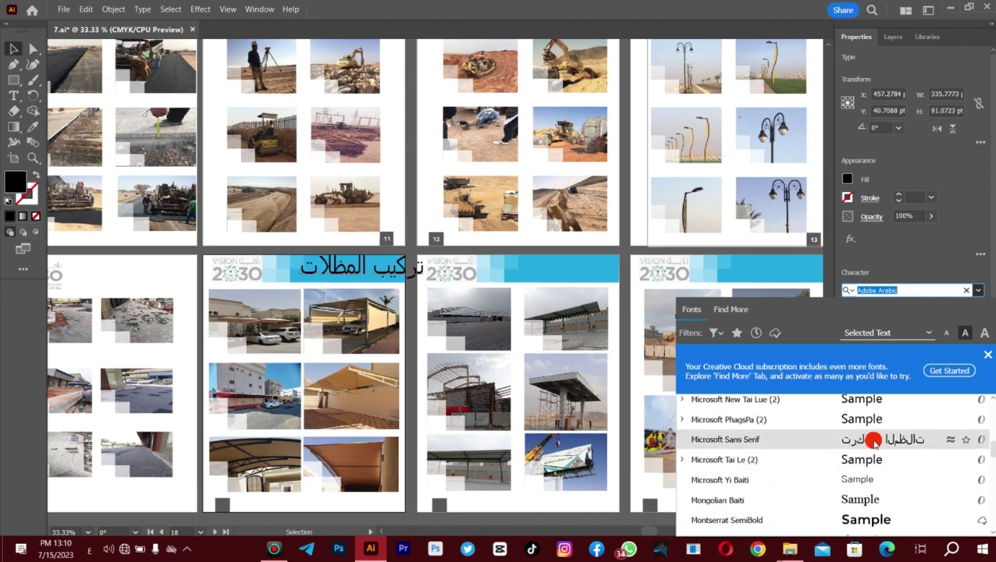
pyautogui.scroll(8, 885, 449)
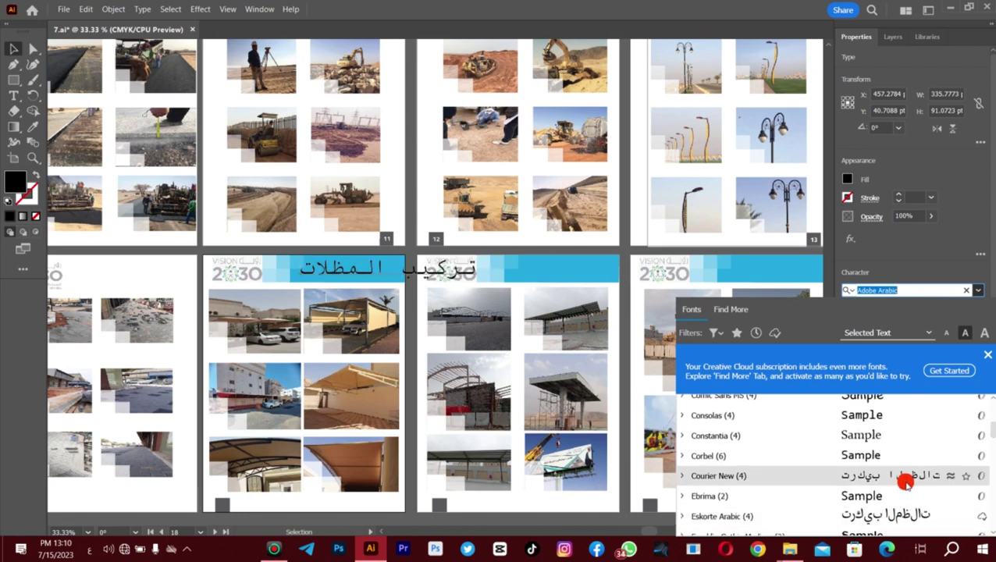
pyautogui.scroll(3, 925, 452)
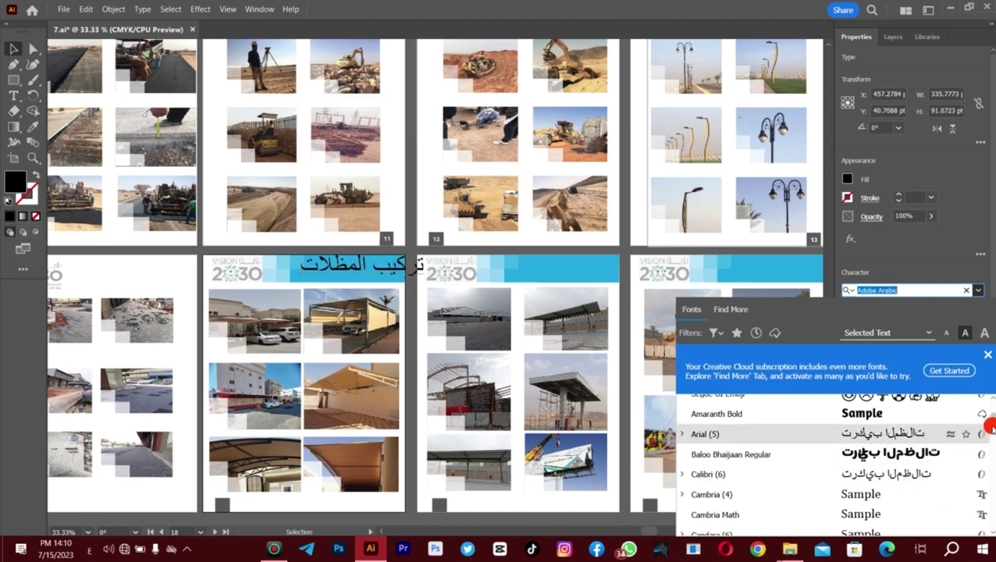
pyautogui.scroll(-10, 859, 453)
pyautogui.scroll(9, 938, 407)
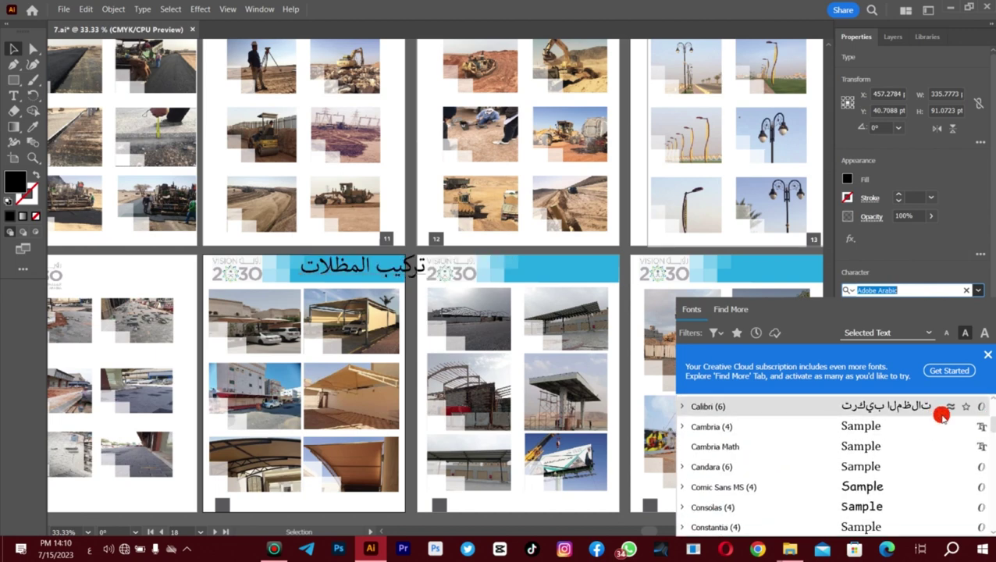
pyautogui.scroll(-2, 938, 411)
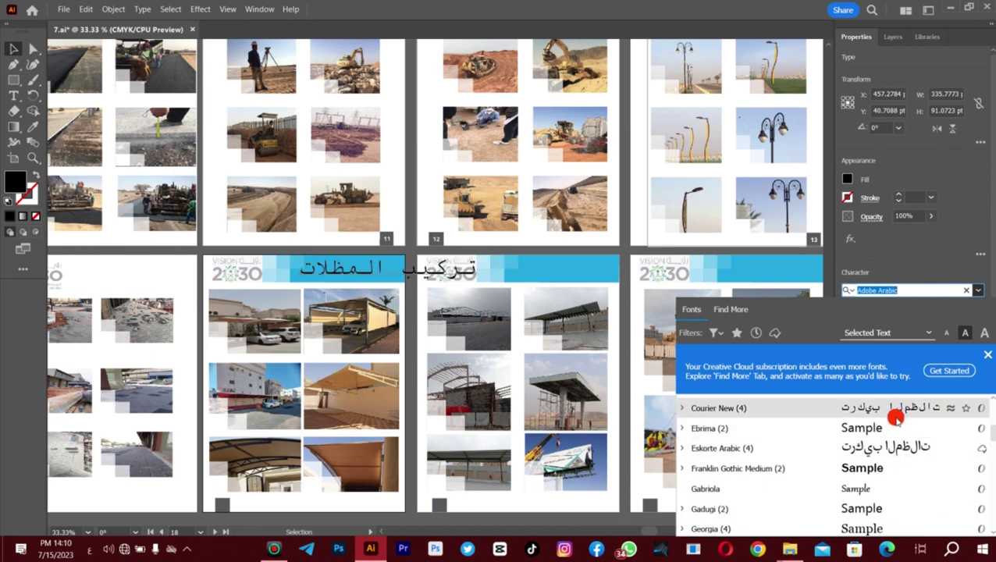
pyautogui.scroll(5, 897, 418)
pyautogui.scroll(6, 927, 432)
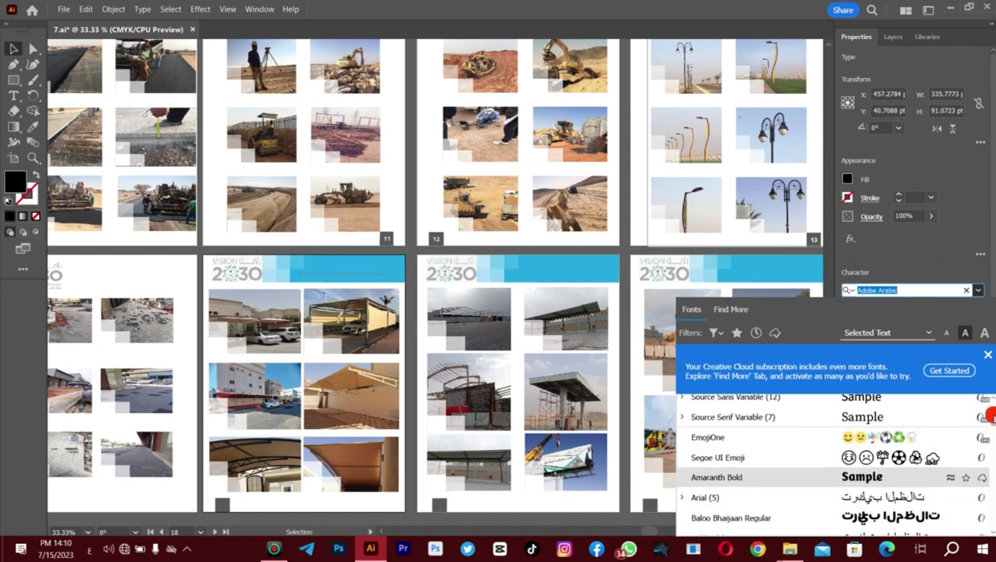
pyautogui.click(914, 463)
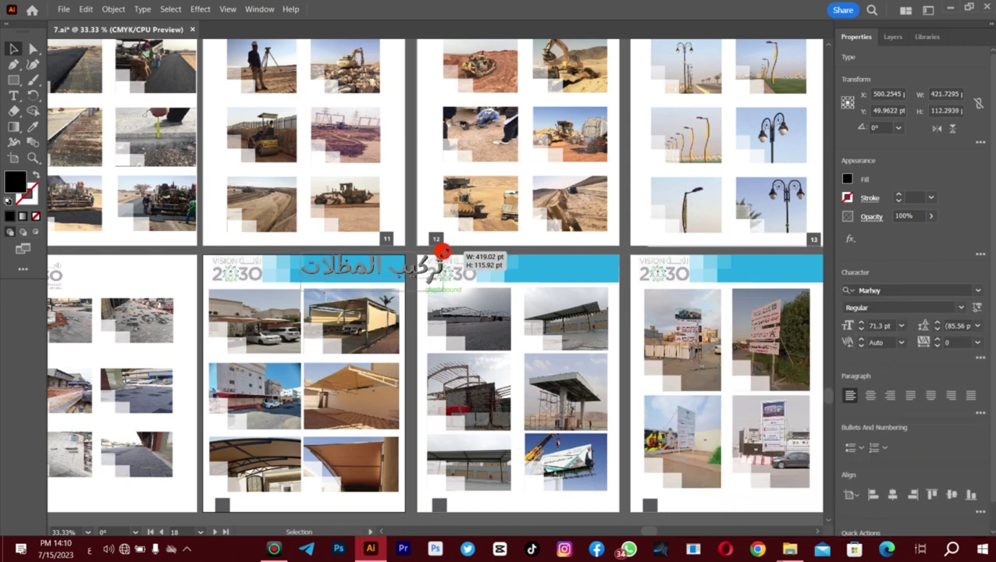
# Scale artboard 18's title down proportionally to about 50.6 pt
pyautogui.moveTo(441, 251); pyautogui.dragTo(375, 273)
pyautogui.hscroll(-5, 633, 526)
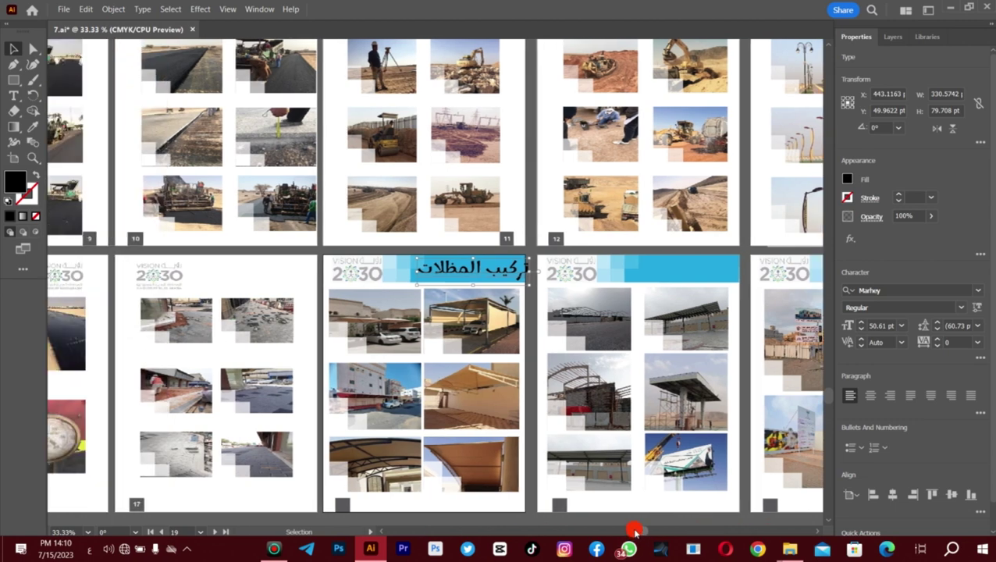
pyautogui.hscroll(3, 826, 396)
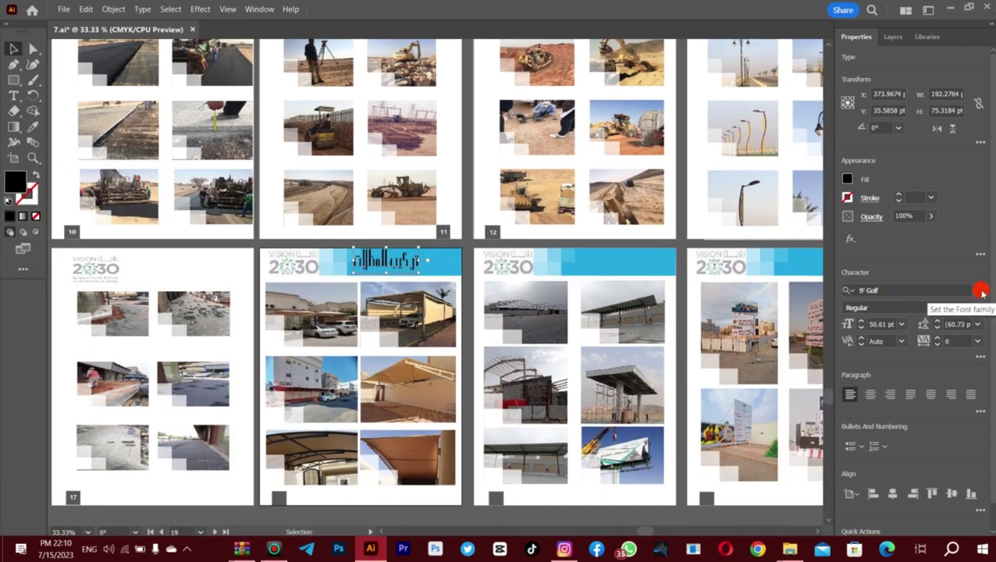
# Find the Gulf font and apply its Bold style to the title "تركيب المظلات"
pyautogui.click(977, 290)
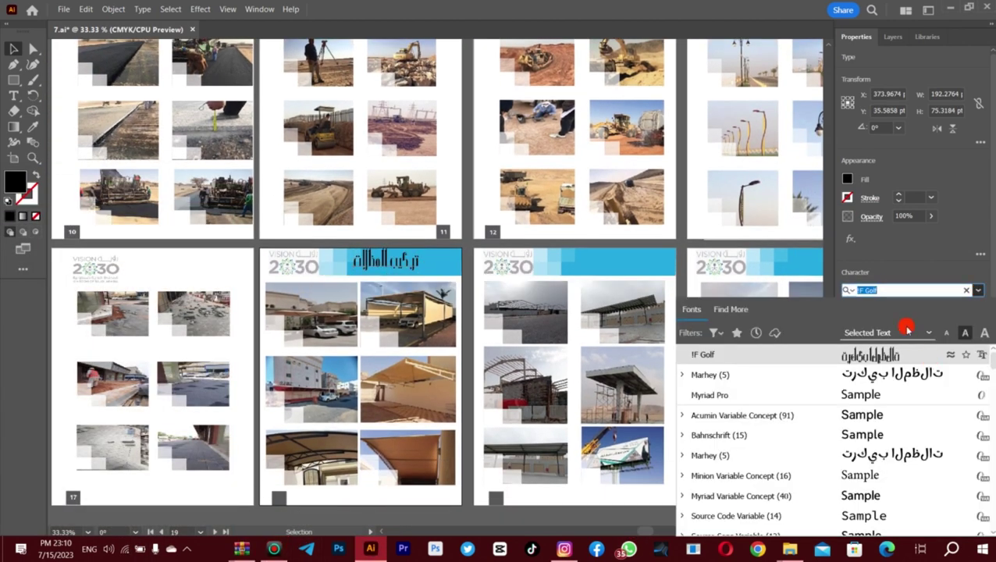
pyautogui.write('G')
pyautogui.click(977, 290)
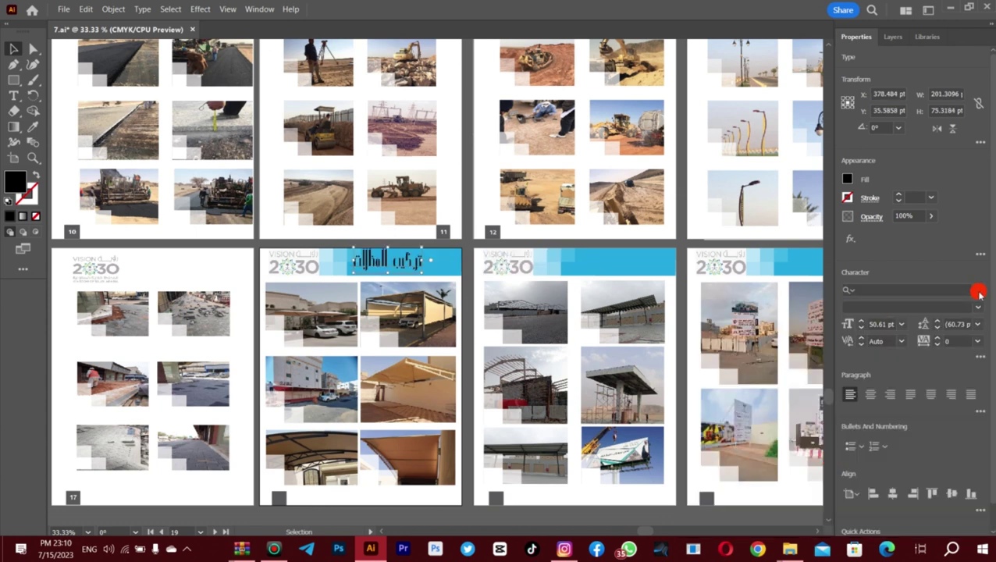
pyautogui.click(872, 289)
pyautogui.write('G')
pyautogui.scroll(-1, 834, 414)
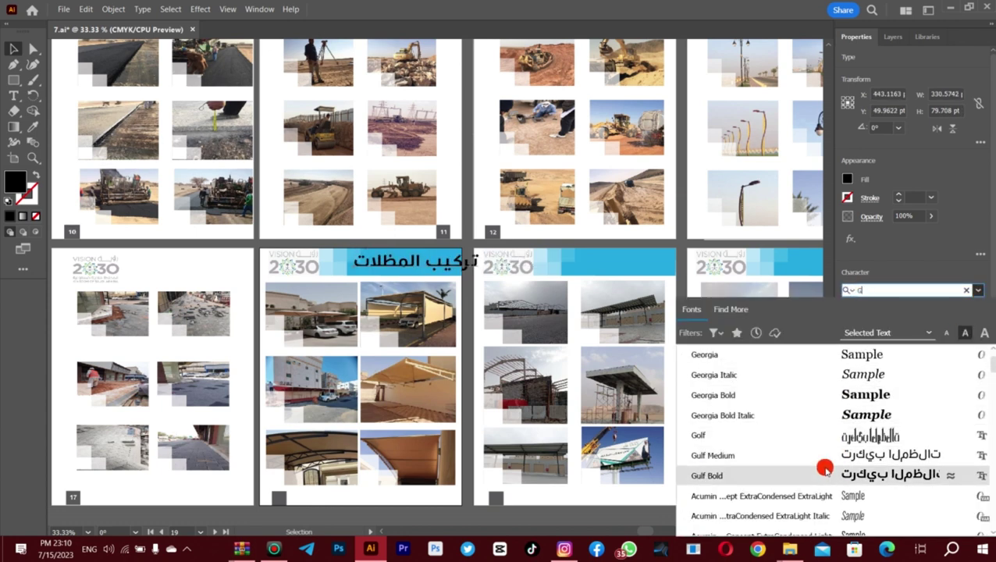
pyautogui.click(757, 473)
# Shrink the title "تركيب المظلات" to about 39 pt inside artboard 18's blue header and fill it with white
pyautogui.click(476, 254)
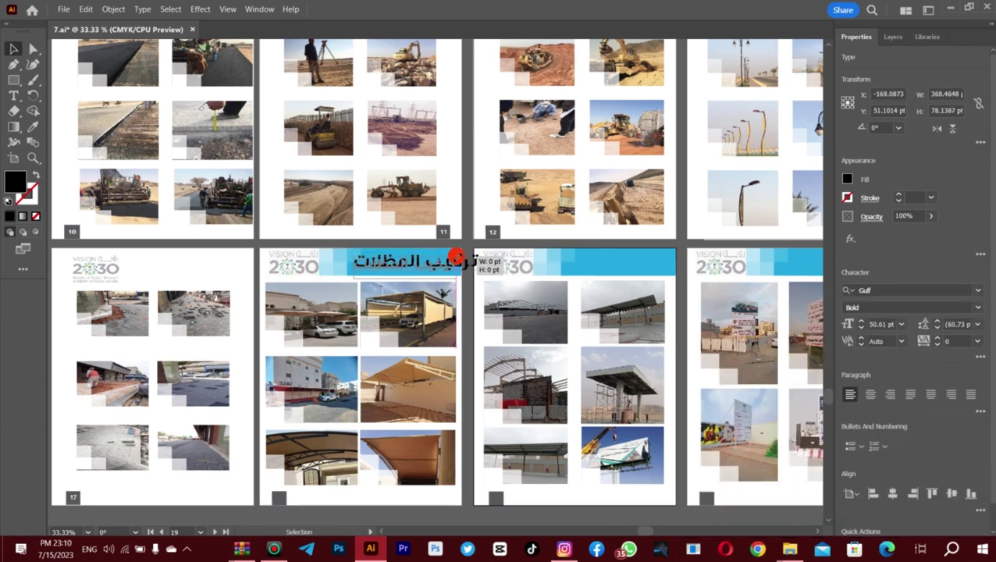
pyautogui.moveTo(463, 256); pyautogui.dragTo(635, 261)
pyautogui.click(845, 180)
pyautogui.click(723, 229)
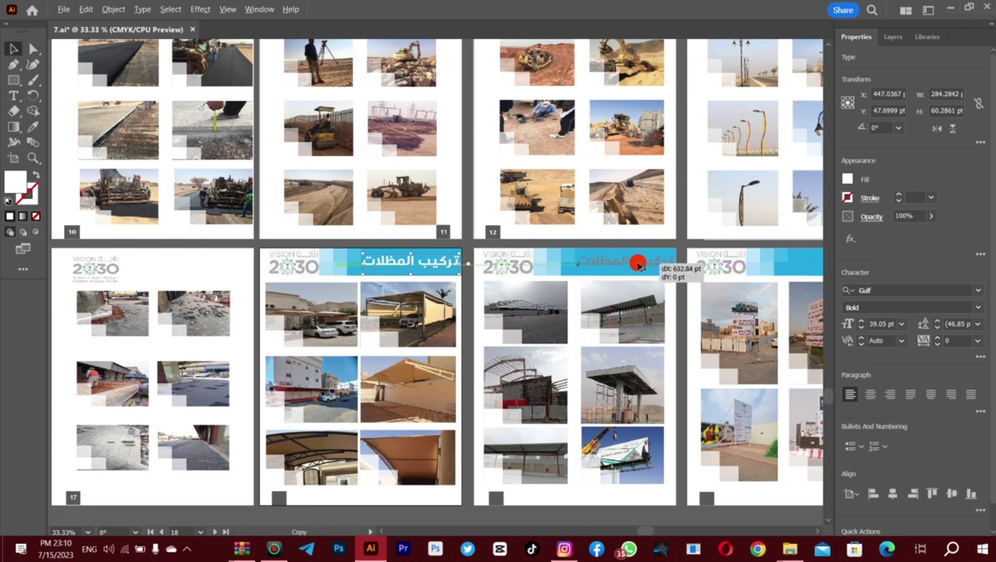
# Copy the white title into artboard 19's blue header and replace its text with "تركيب وتنفيذ الهناقر"
pyautogui.tripleClick(636, 263)
pyautogui.write('JV;DF')
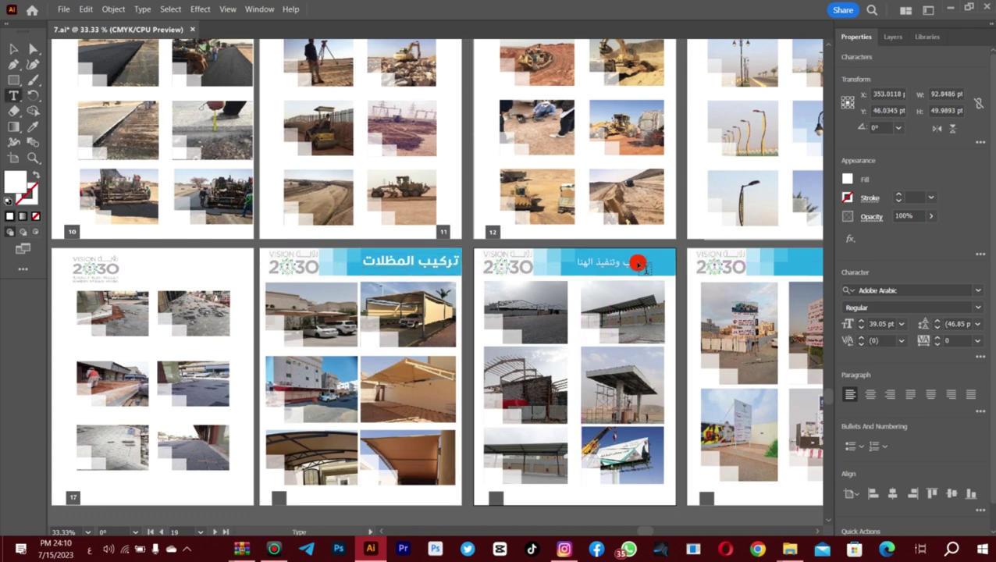
# Set the title "تركيب وتنفيذ الهناقر" to Gulf Bold and move it inside artboard 19's blue header
pyautogui.click(975, 291)
pyautogui.write('G')
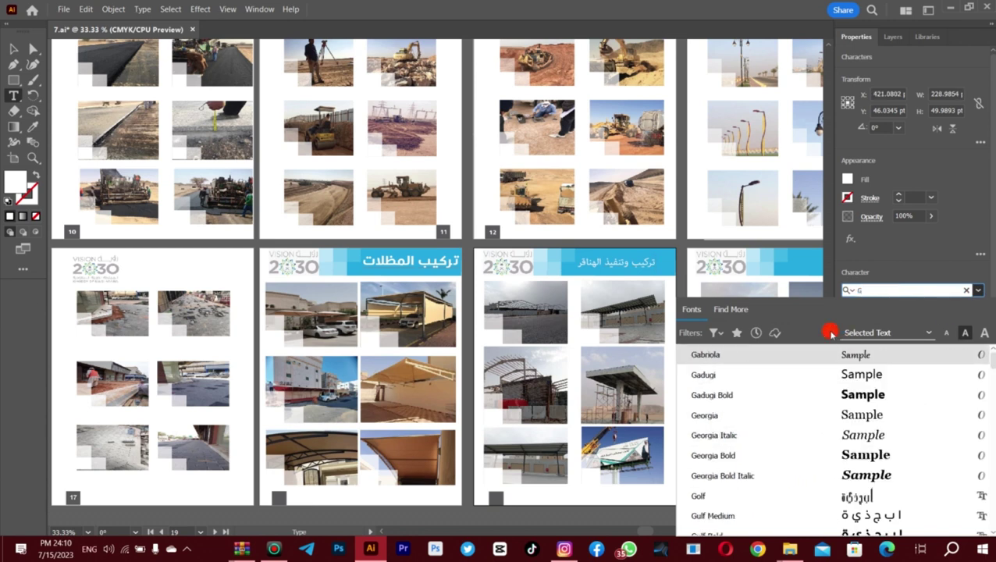
pyautogui.click(770, 535)
pyautogui.click(977, 290)
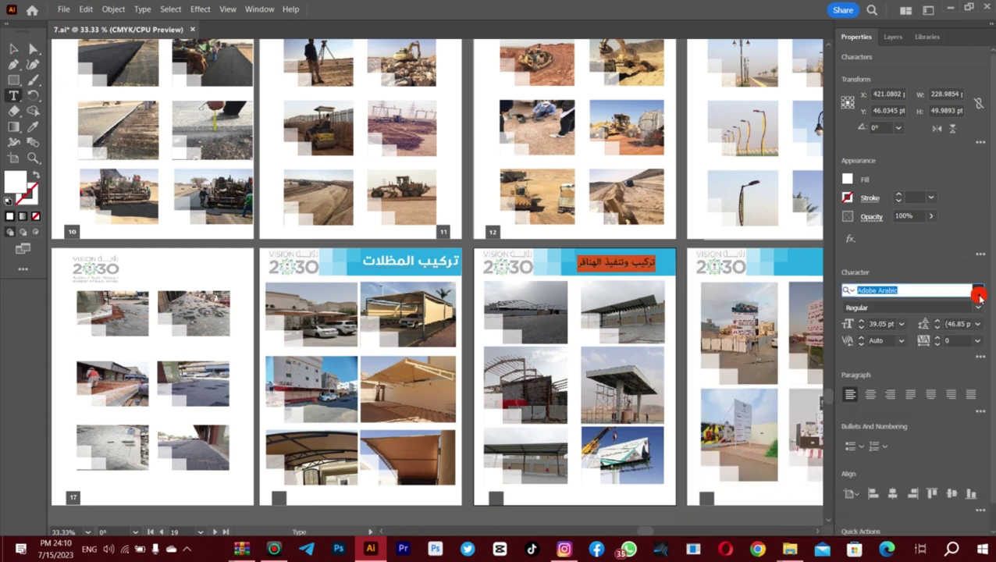
pyautogui.write('Gu')
pyautogui.press('Escape')
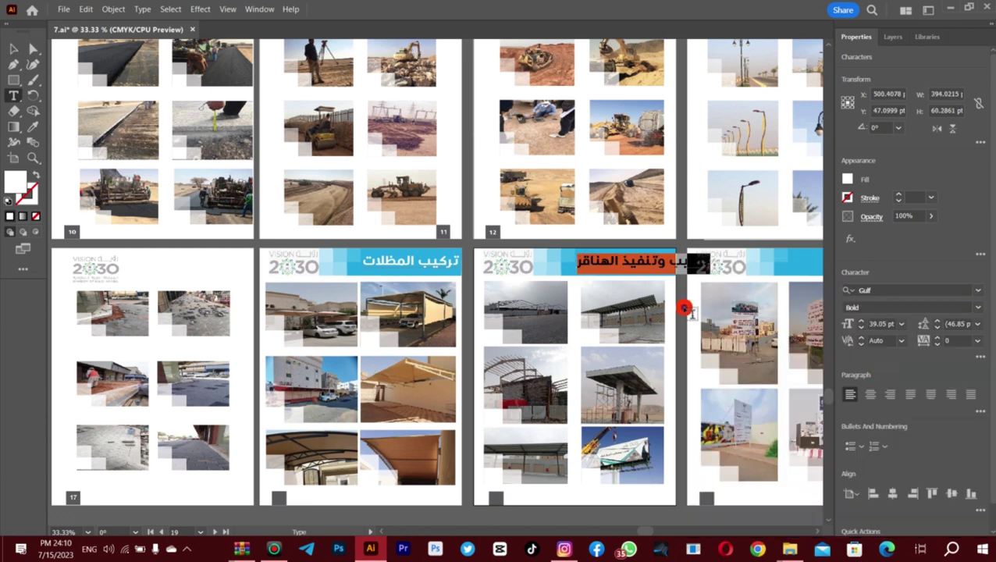
pyautogui.press('Escape')
pyautogui.moveTo(664, 261); pyautogui.dragTo(564, 268)
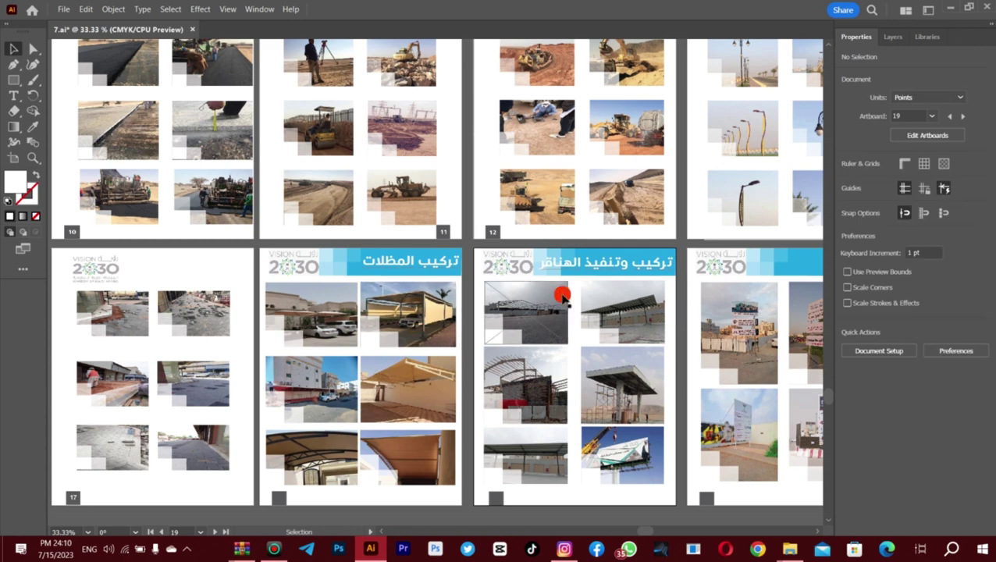
# Insert the word "وتنفيذ" into artboard 18's title so it reads "تركيب وتنفيذ المظلات"
pyautogui.press('t')
pyautogui.click(416, 262)
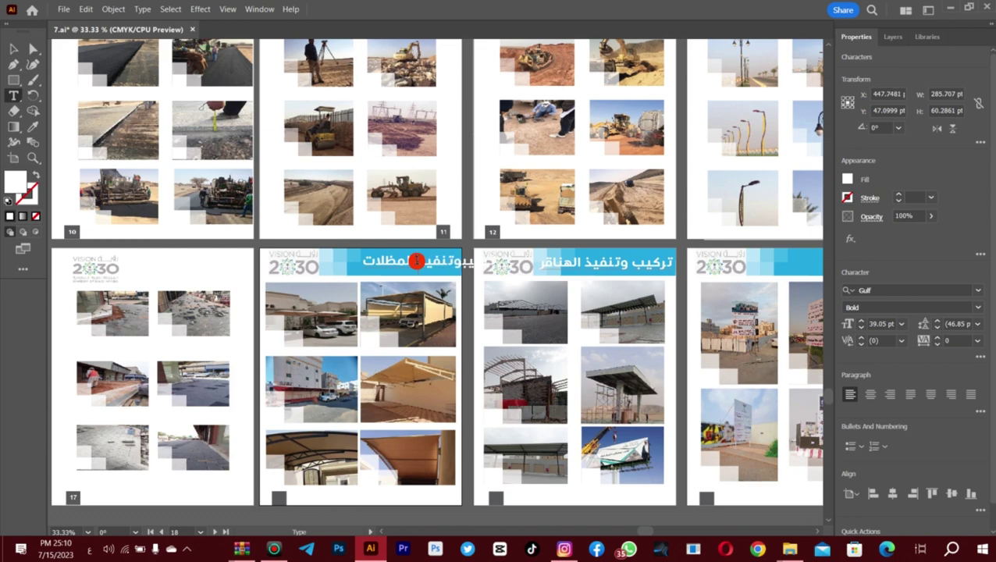
pyautogui.moveTo(491, 265)
pyautogui.mouseDown()
pyautogui.moveTo(445, 273)
pyautogui.moveTo(473, 271)
pyautogui.mouseUp()
pyautogui.hotkey('ctrl', '=')
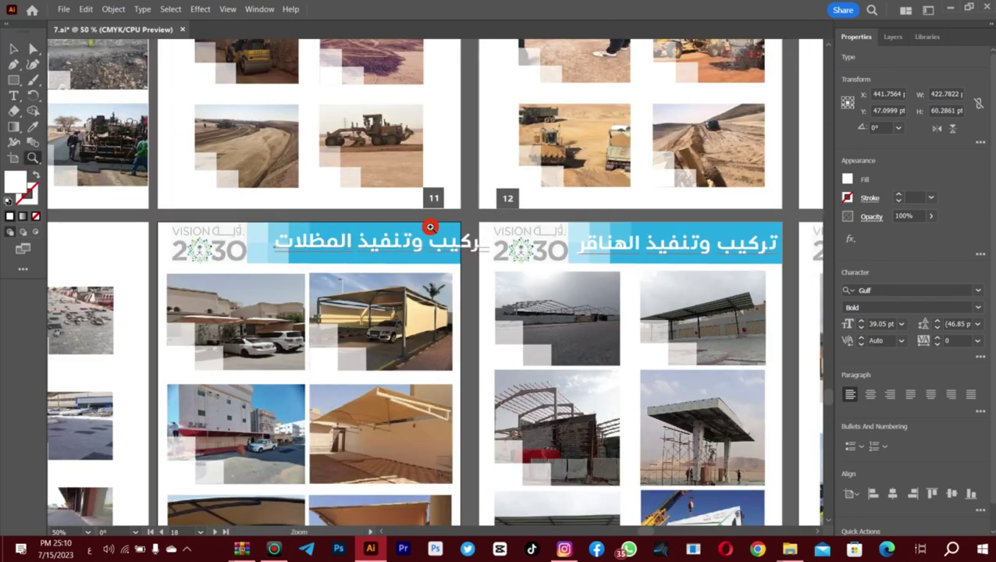
pyautogui.doubleClick(397, 306)
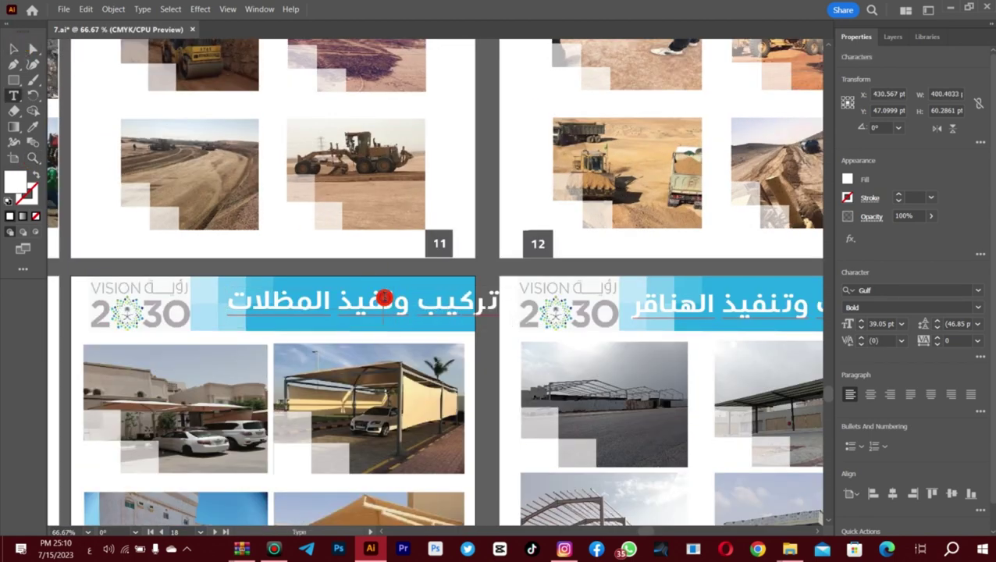
pyautogui.write('تن')
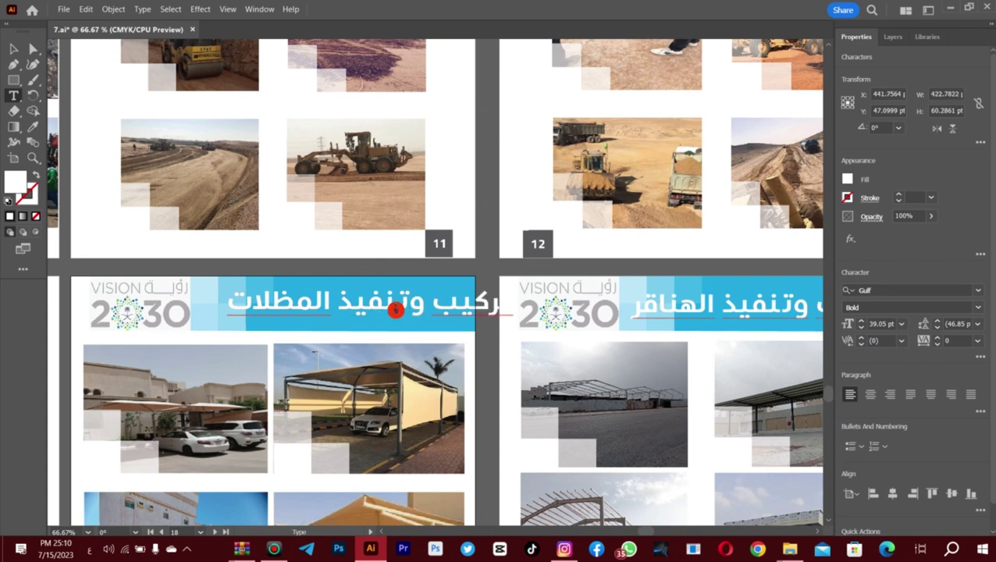
# Try to tighten the letter spacing inside the word "وتنفيذ" of artboard 18's title with a tracking of -25
pyautogui.click(976, 340)
pyautogui.click(937, 349)
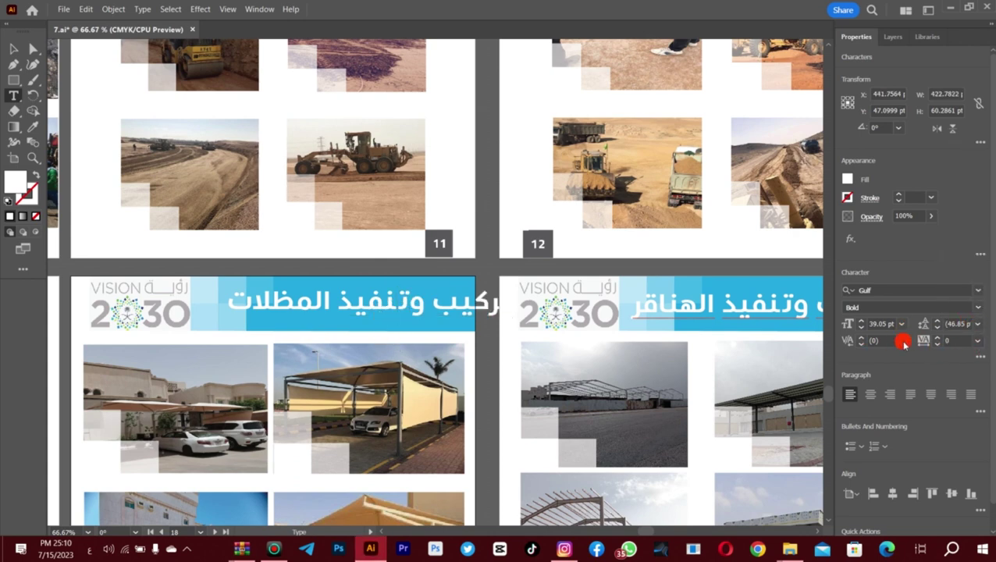
pyautogui.click(976, 341)
pyautogui.click(958, 195)
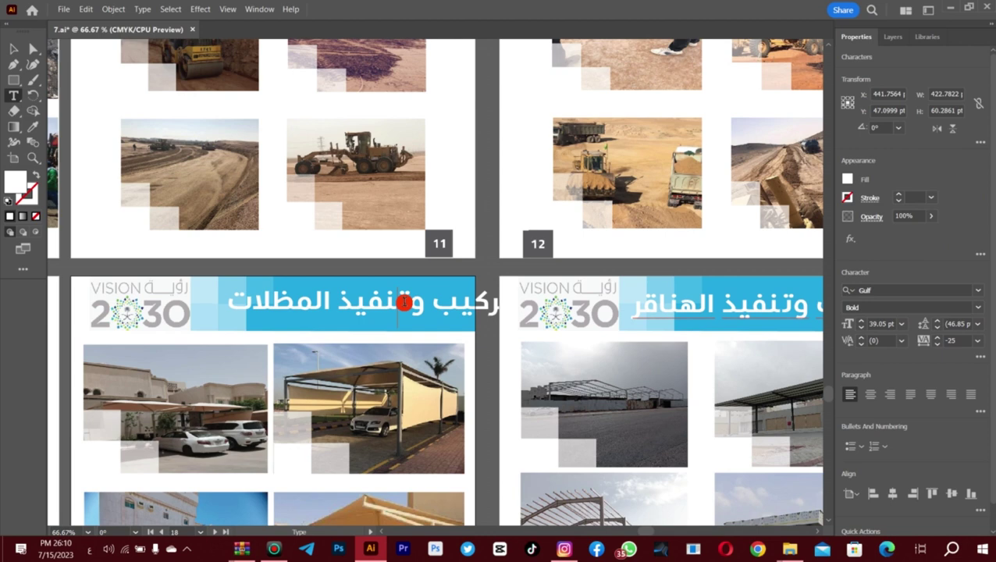
pyautogui.click(975, 341)
pyautogui.click(962, 193)
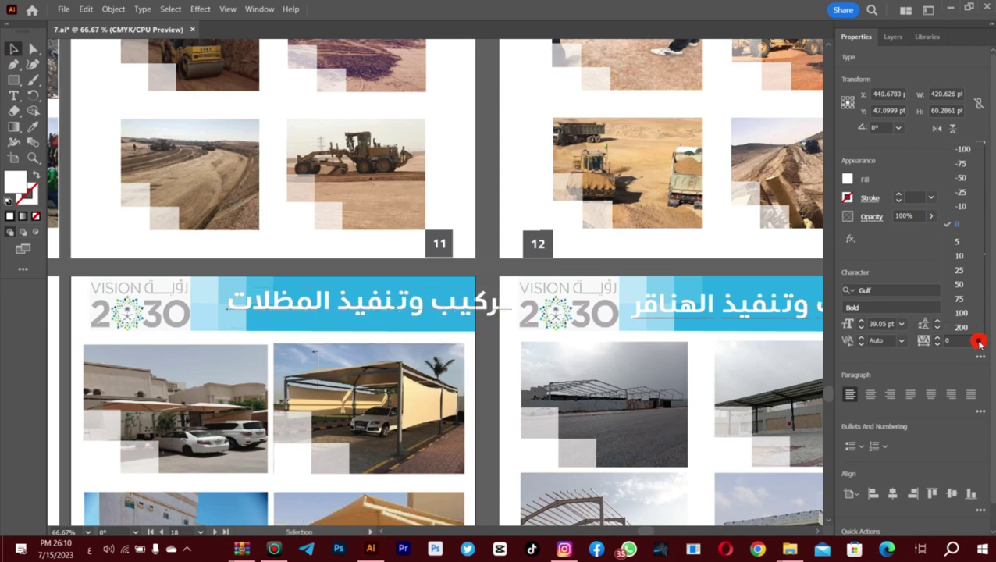
# Set the tracking of artboard 18's whole title to -10 and scale it to about 34.4 pt to fit the header
pyautogui.press('Return')
pyautogui.click(976, 341)
pyautogui.click(960, 195)
pyautogui.click(976, 341)
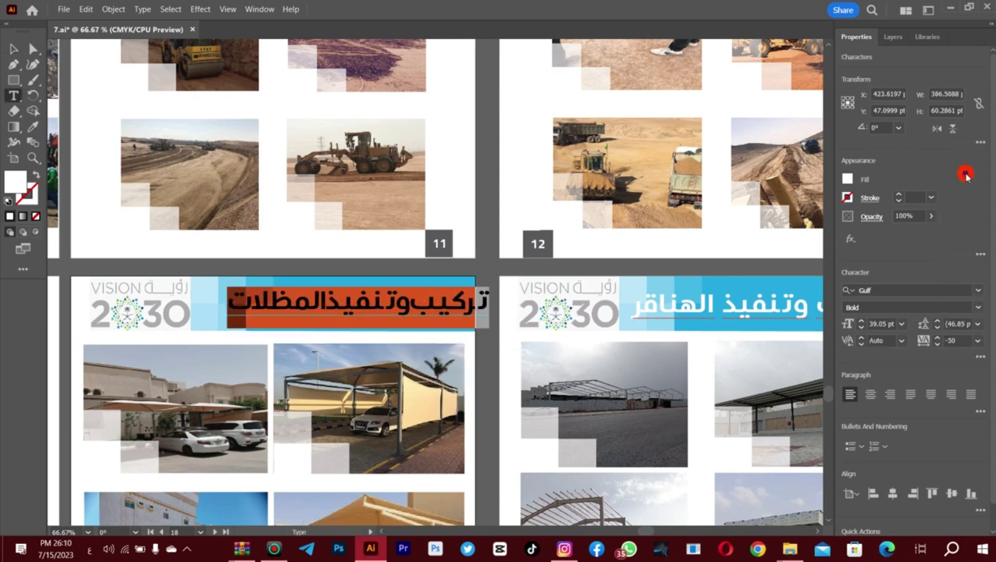
pyautogui.click(964, 176)
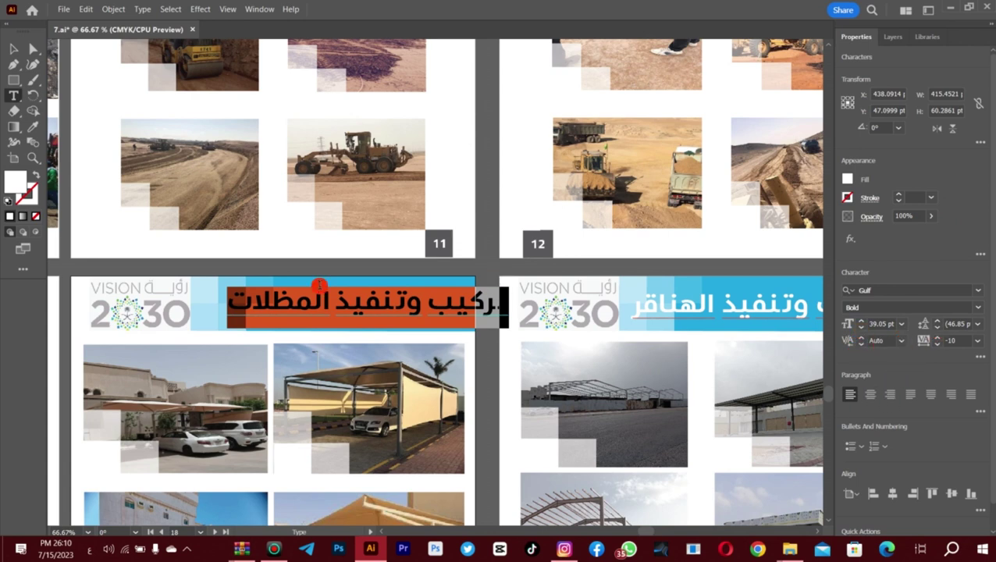
pyautogui.press('Escape')
pyautogui.moveTo(502, 326); pyautogui.dragTo(434, 313)
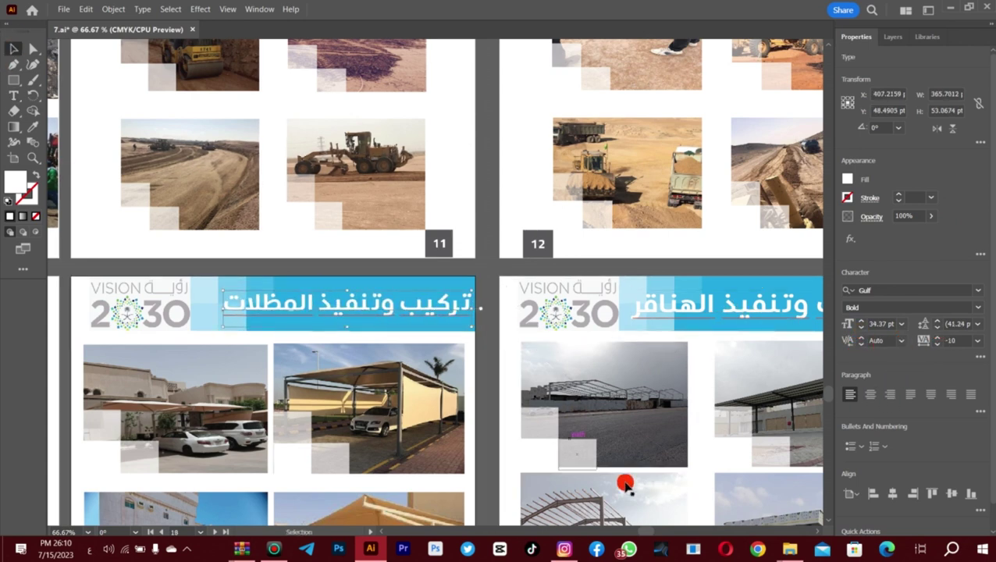
# Set the font size of artboard 19's title to 34.05 pt and position it within the blue header
pyautogui.hscroll(3, 628, 480)
pyautogui.click(695, 316)
pyautogui.moveTo(695, 316); pyautogui.dragTo(698, 316)
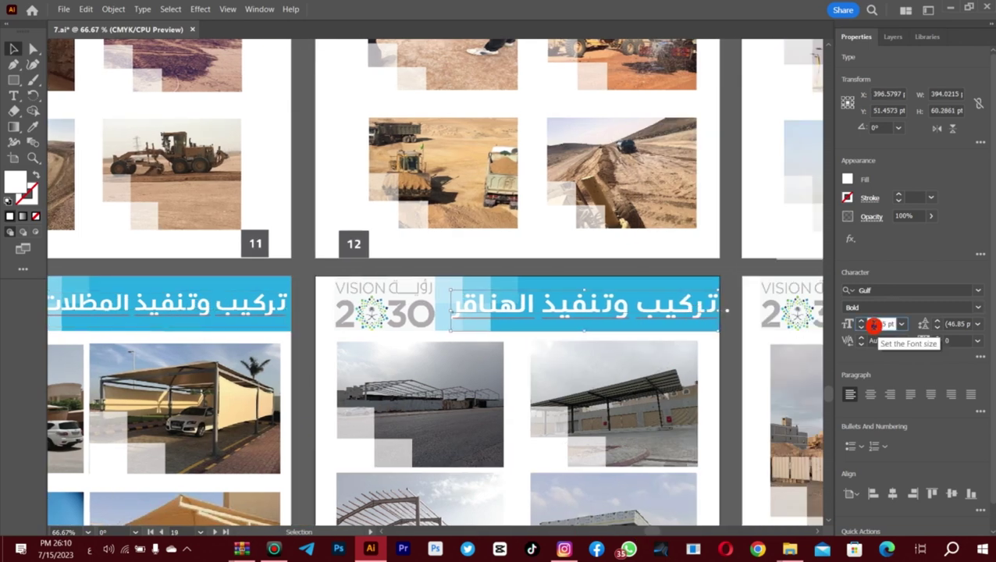
pyautogui.tripleClick(695, 309)
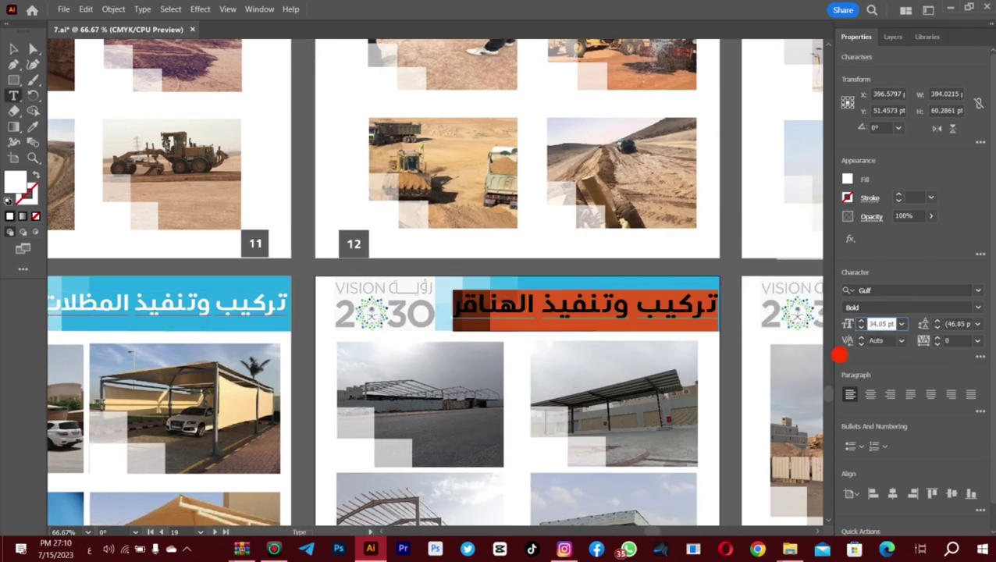
pyautogui.press('Return')
pyautogui.press('Escape')
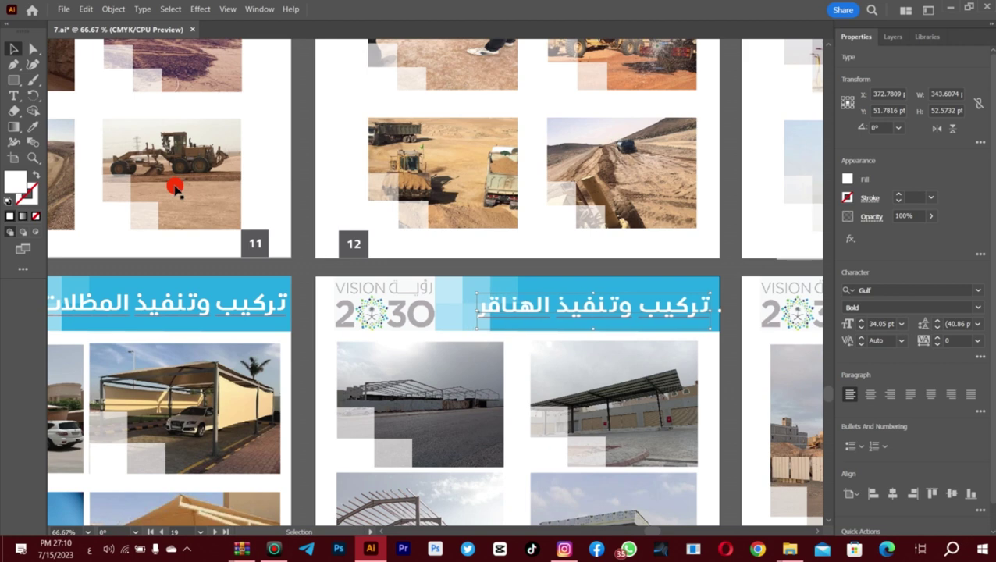
# Replace the word "تنفيذ" with "تصميم" in artboard 20's title so it reads "تركيب وتصميم الهناقر"
pyautogui.click(186, 299)
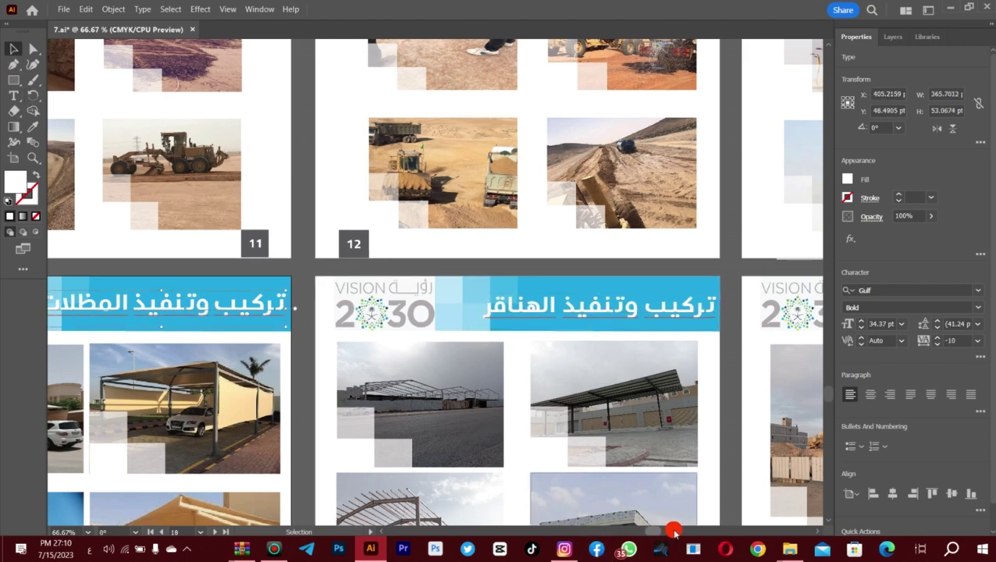
pyautogui.click(672, 531)
pyautogui.doubleClick(467, 311)
pyautogui.moveTo(410, 304); pyautogui.dragTo(361, 303)
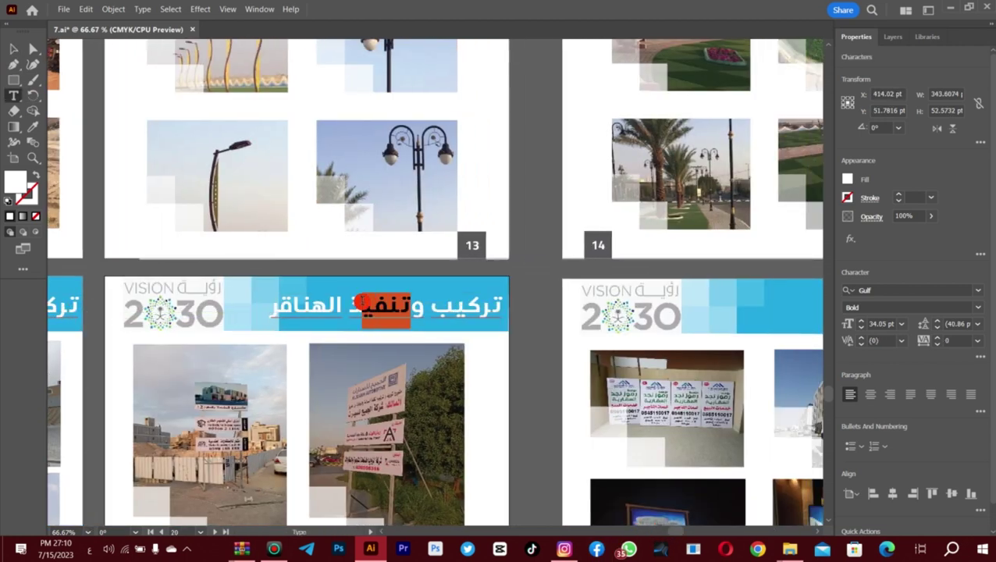
pyautogui.write('تصميم')
pyautogui.click(13, 49)
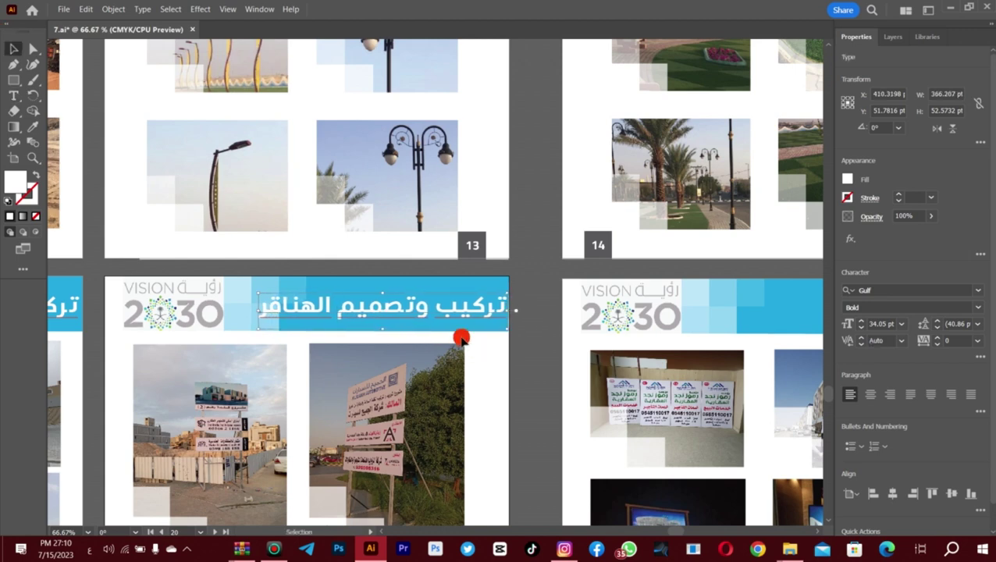
# Copy artboard 20's title into artboard 21's header and change its last word so it reads "تركيب وتصميم اللوحات"
pyautogui.moveTo(464, 307); pyautogui.dragTo(733, 306)
pyautogui.doubleClick(615, 297)
pyautogui.moveTo(593, 300); pyautogui.dragTo(538, 300)
pyautogui.write('ال')
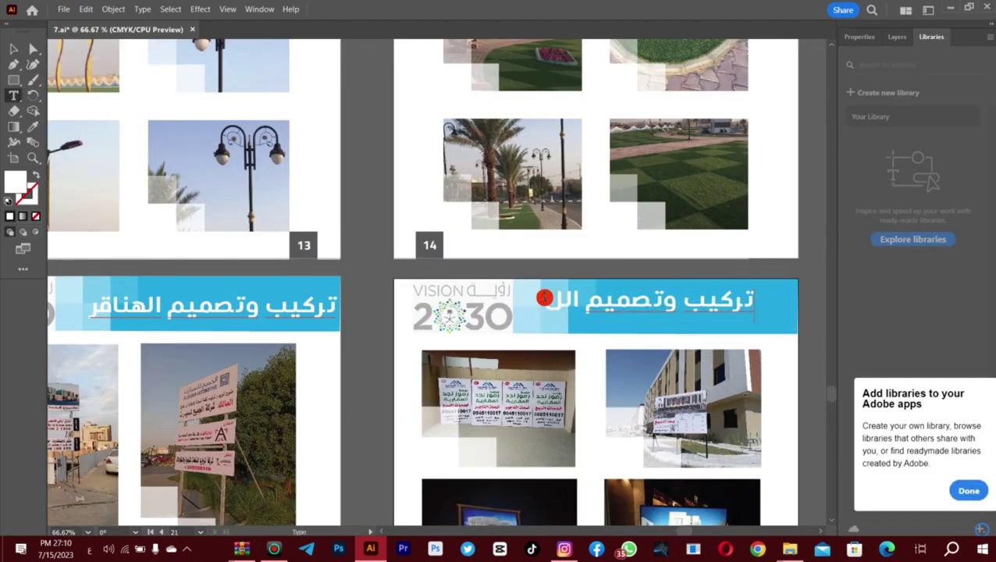
pyautogui.write('لوحات')
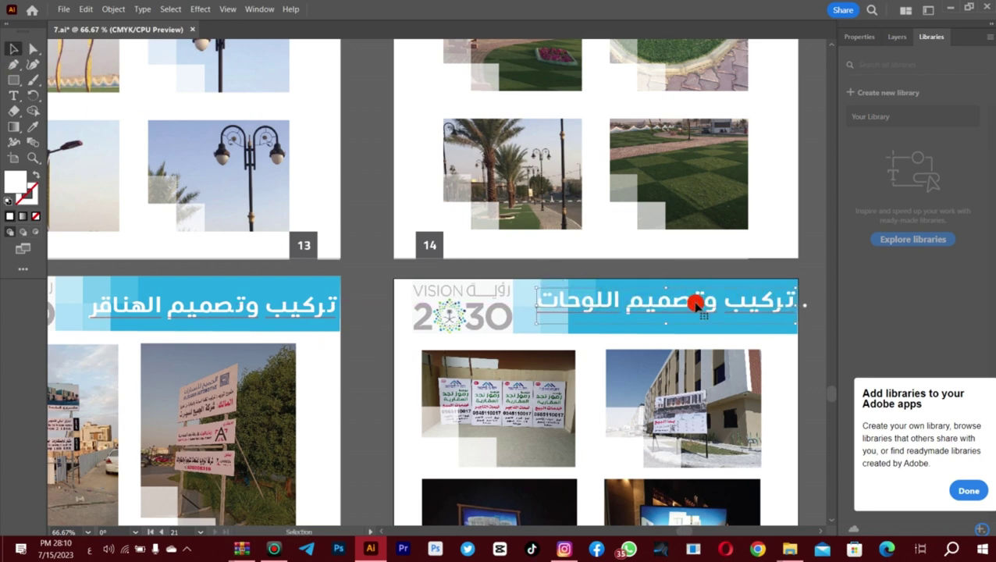
# Change the last word of artboard 20's title so it reads "تركيب وتصميم الوحات" and adjust both titles within their headers
pyautogui.doubleClick(156, 305)
pyautogui.moveTo(156, 304); pyautogui.dragTo(82, 304)
pyautogui.write('اللوحات')
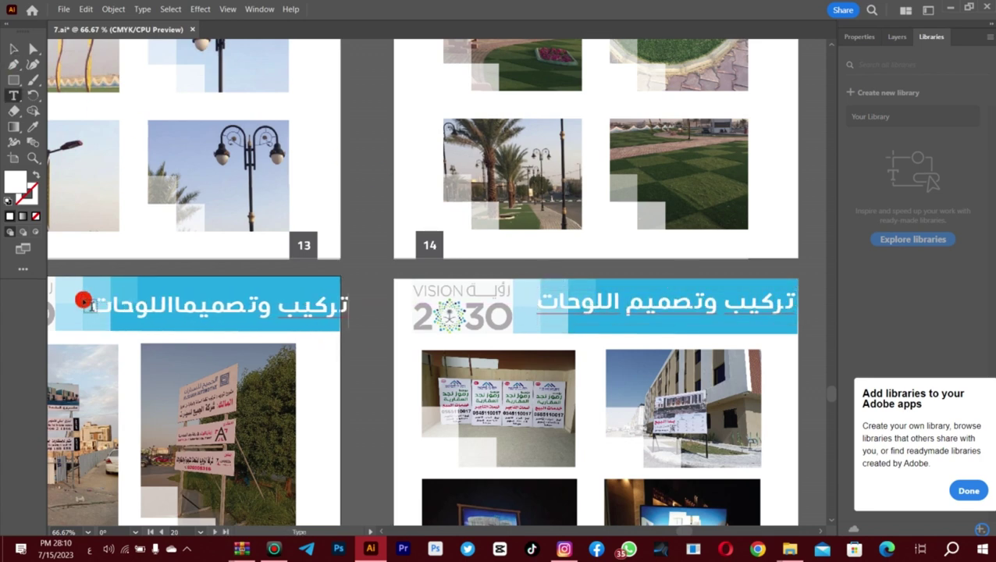
pyautogui.click(181, 305)
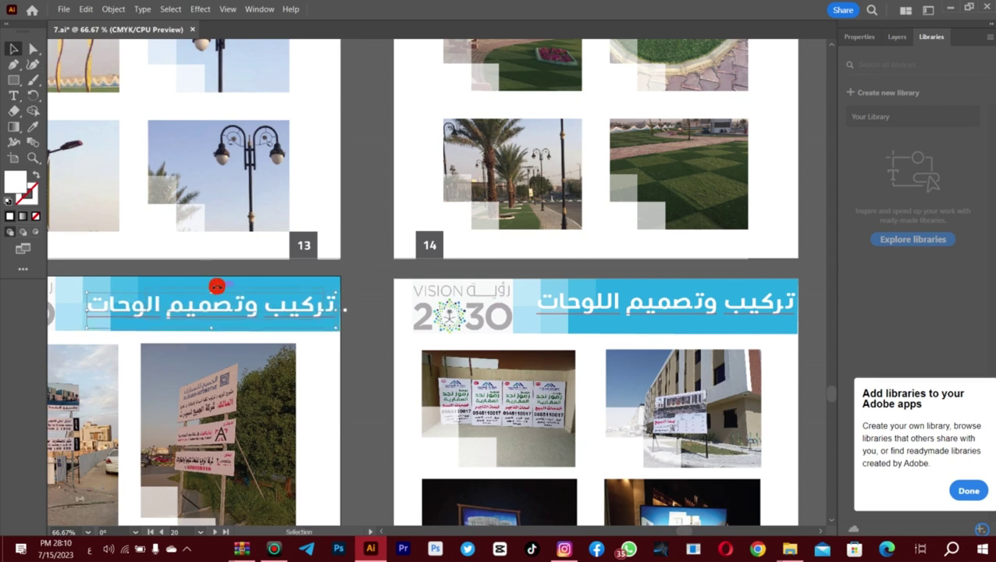
pyautogui.moveTo(700, 306); pyautogui.dragTo(697, 300)
pyautogui.click(317, 283)
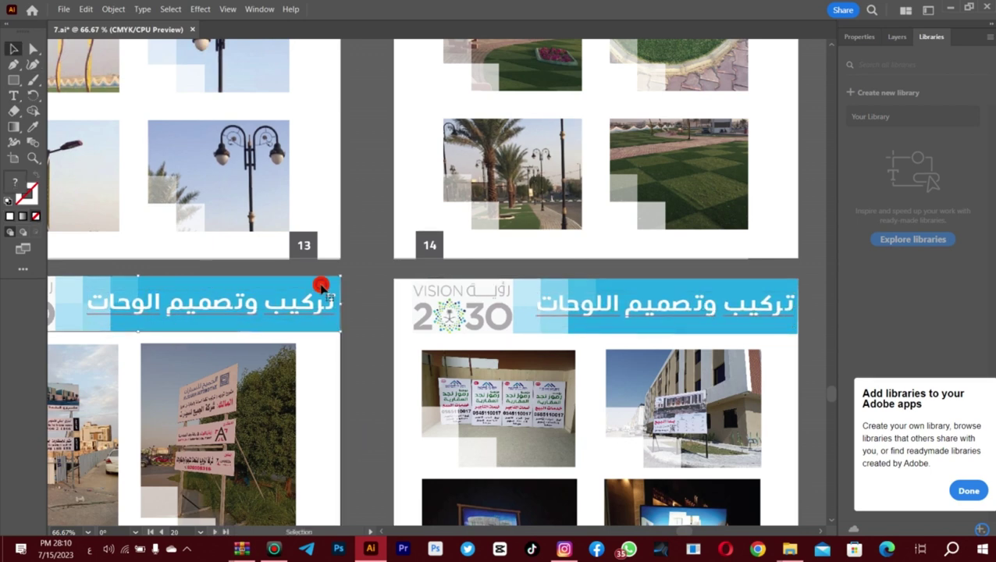
# Compare the titles across the last row of pages and dismiss the libraries notice
pyautogui.click(788, 290)
pyautogui.hscroll(-5, 655, 526)
pyautogui.click(33, 158)
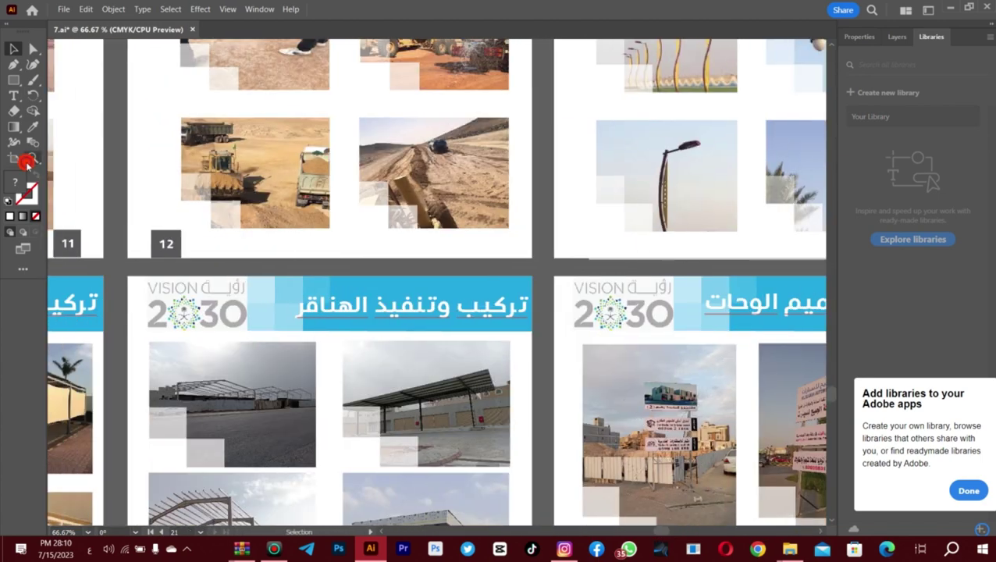
pyautogui.keyDown('alt'); pyautogui.click(455, 278); pyautogui.keyUp('alt')
pyautogui.keyDown('alt'); pyautogui.click(455, 278); pyautogui.keyUp('alt')
pyautogui.keyDown('alt'); pyautogui.click(546, 297); pyautogui.keyUp('alt')
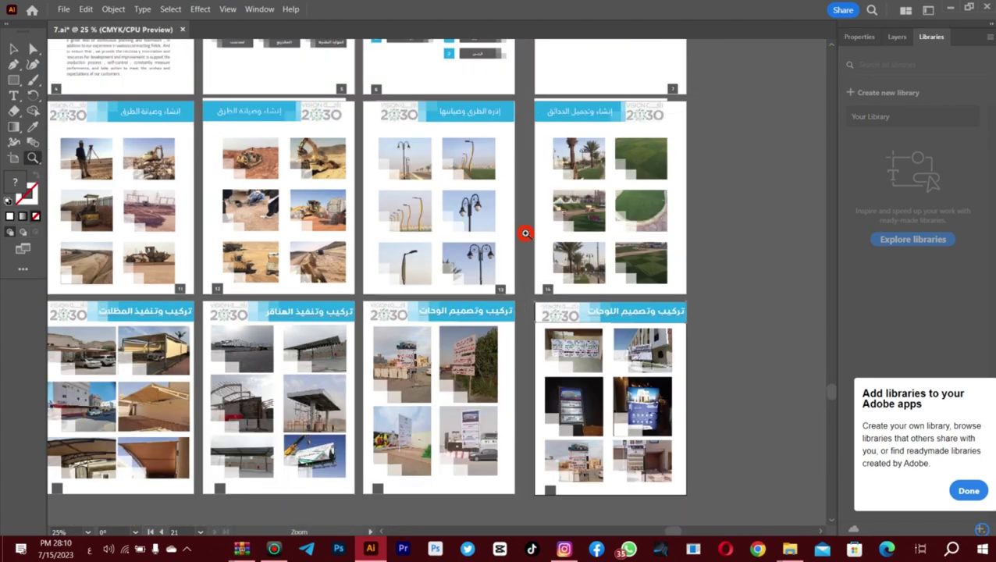
pyautogui.click(546, 257)
pyautogui.click(546, 296)
pyautogui.press('v')
pyautogui.click(967, 490)
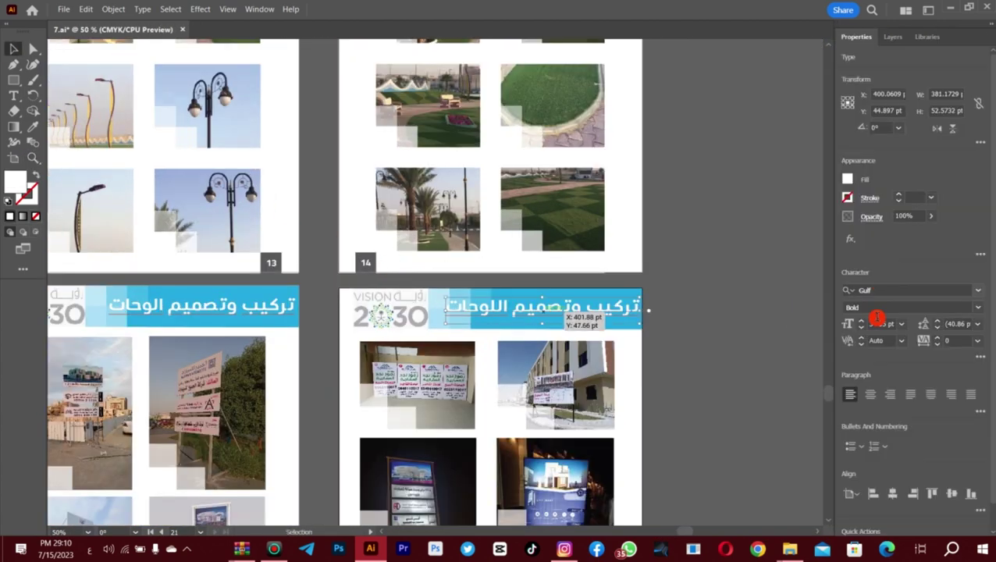
# Set the titles of artboards 21 and 20 to 30.05 pt and reposition them toward the right edge of their headers
pyautogui.press('Return')
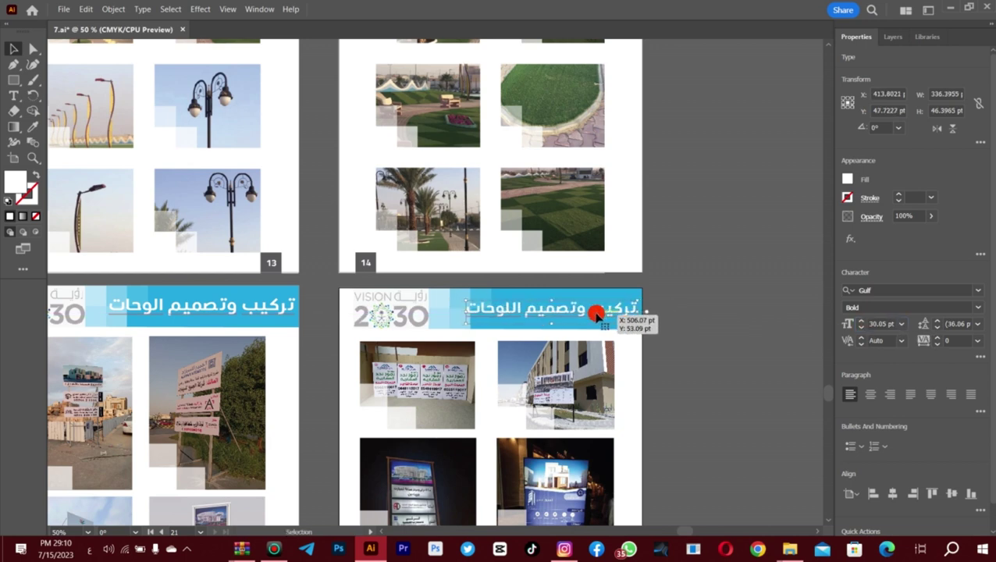
pyautogui.click(250, 306)
pyautogui.scroll(-4, 876, 326)
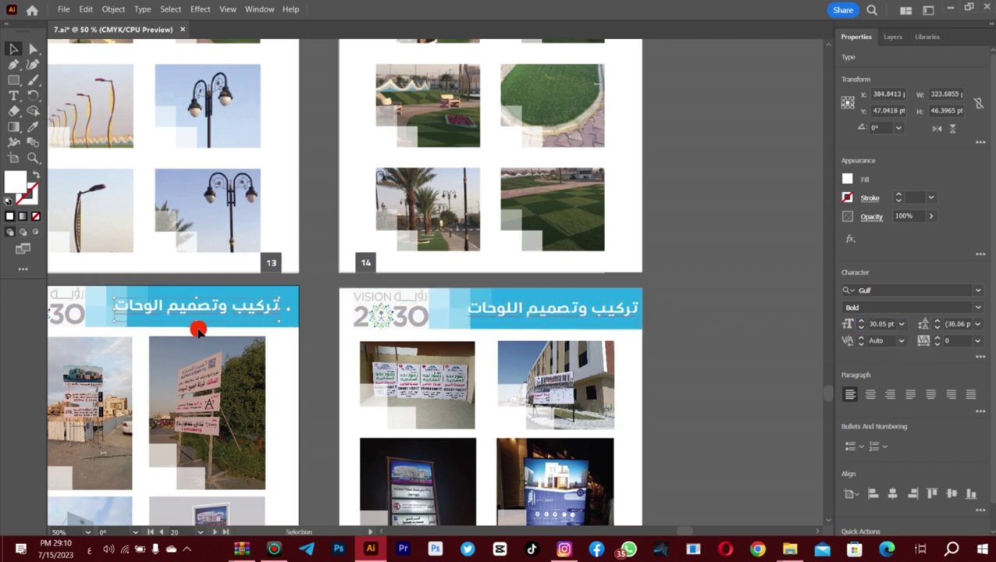
pyautogui.hscroll(-10, 197, 329)
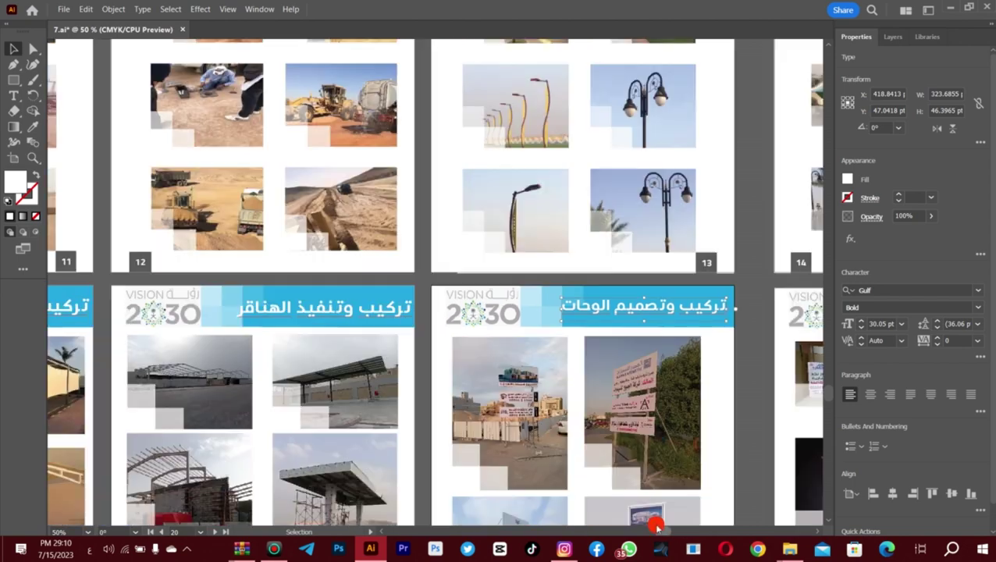
# Set artboard 18's title to 30.37 pt and shift it toward the right edge of the blue header
pyautogui.scroll(10, 862, 325)
pyautogui.scroll(-5, 879, 327)
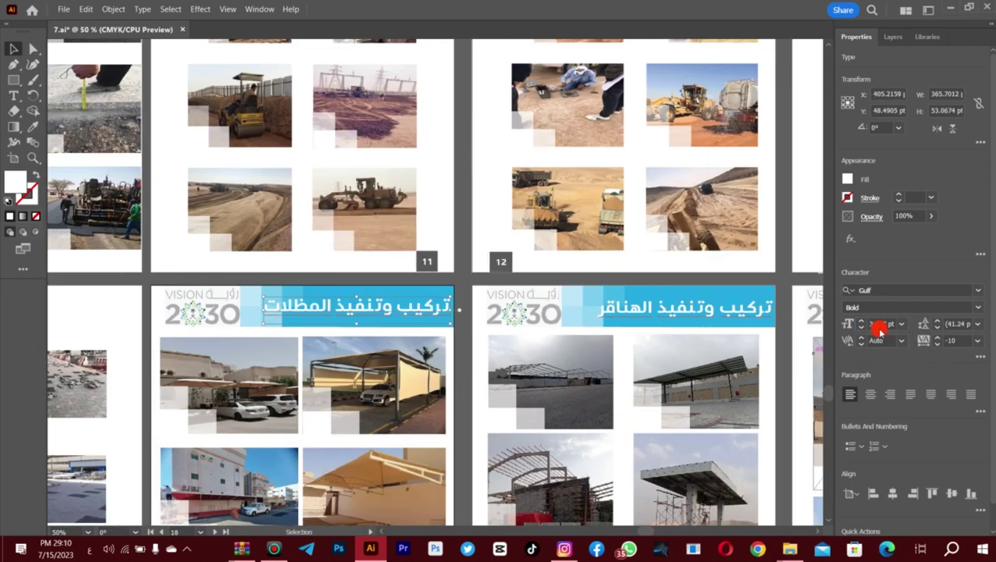
pyautogui.scroll(-4, 868, 323)
pyautogui.hotkey('shift', 'Right')
pyautogui.hotkey('shift', 'Right')
pyautogui.hotkey('shift', 'Right')
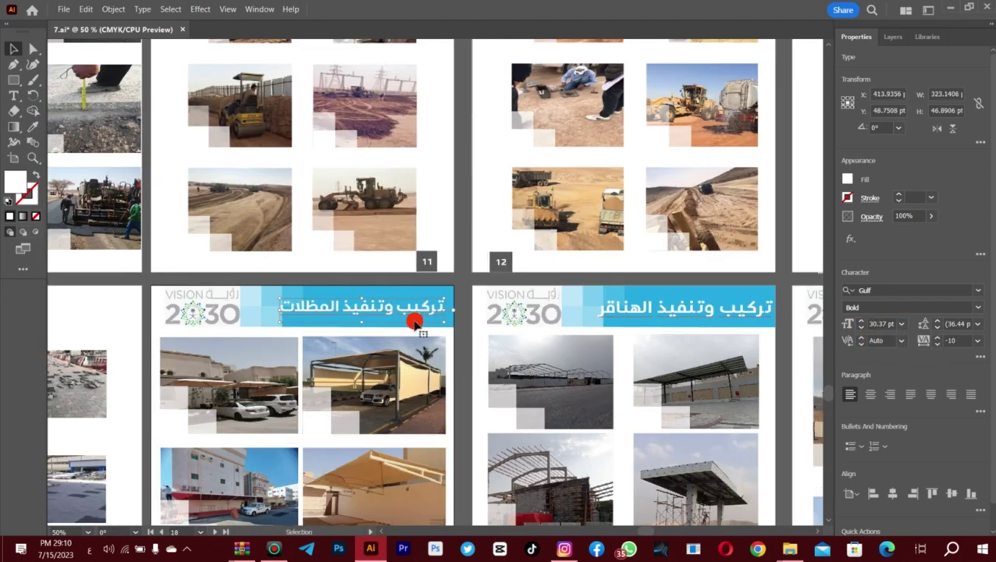
# Duplicate artboard 21 with its artwork to start a new row directly below artboard 15
pyautogui.click(31, 156)
pyautogui.keyDown('alt'); pyautogui.click(362, 312); pyautogui.keyUp('alt')
pyautogui.keyDown('alt'); pyautogui.click(550, 308); pyautogui.keyUp('alt')
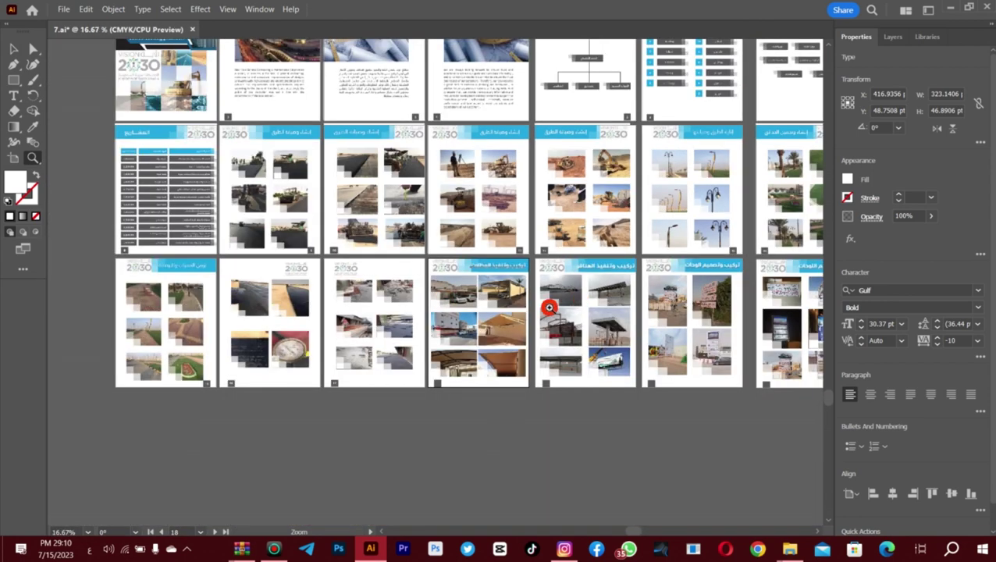
pyautogui.keyDown('alt'); pyautogui.click(696, 287); pyautogui.keyUp('alt')
pyautogui.hotkey('shift', 'o')
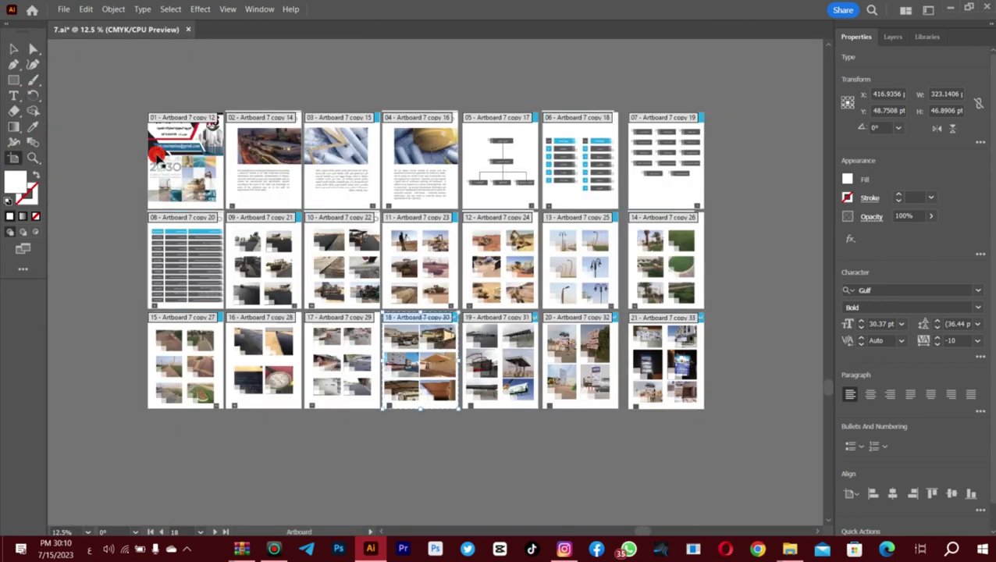
pyautogui.moveTo(685, 382); pyautogui.dragTo(187, 454)
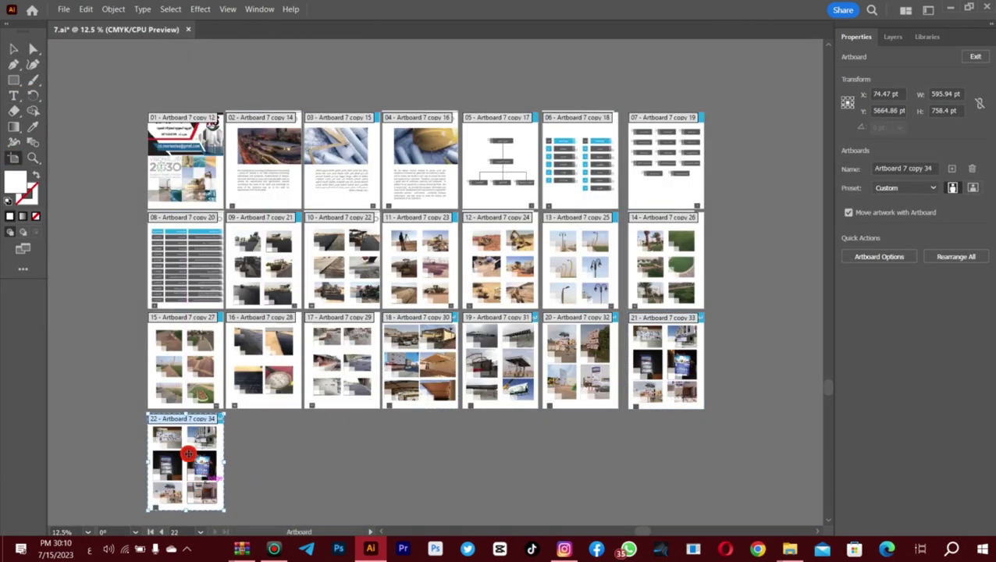
# Clear all artwork from artboard 22 and copy the blank artboard along the row to fill it with seven pages
pyautogui.press('v')
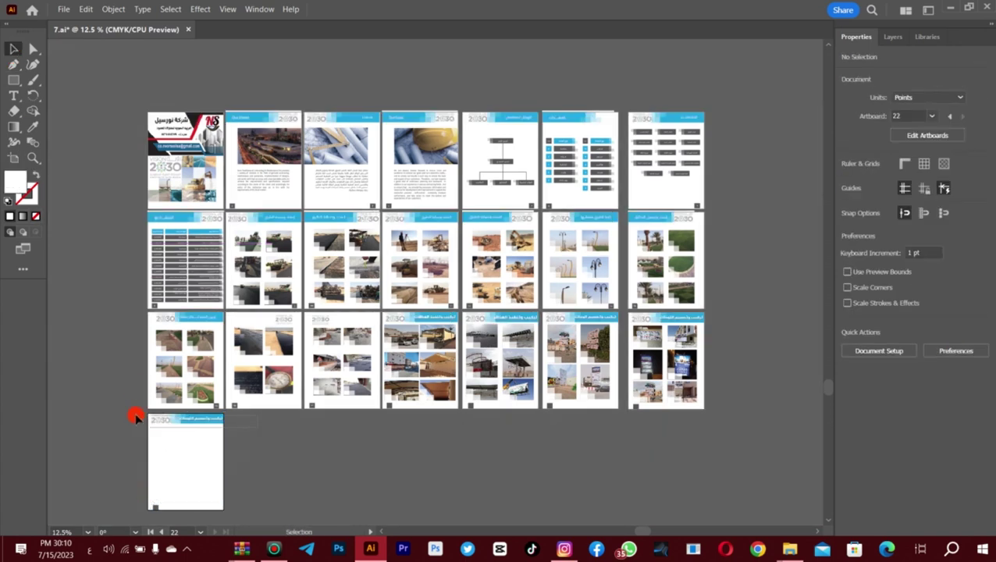
pyautogui.hotkey('shift', 'o')
pyautogui.moveTo(207, 474); pyautogui.dragTo(667, 469)
pyautogui.click(603, 485)
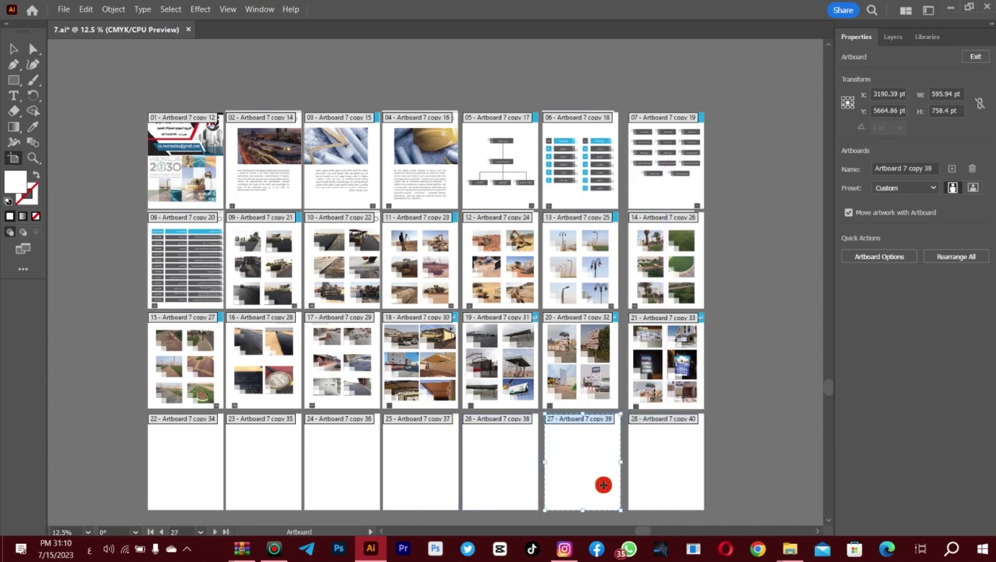
pyautogui.click(15, 47)
# Open the recent file 5.ai, check its pages for the remaining profile artwork, and close it
pyautogui.click(63, 9)
pyautogui.moveTo(238, 60)
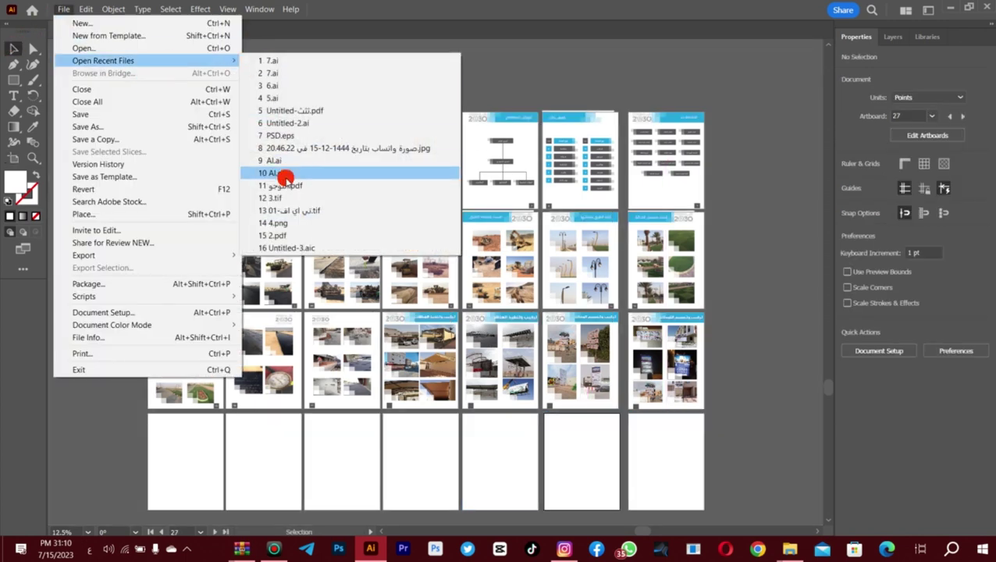
pyautogui.click(291, 98)
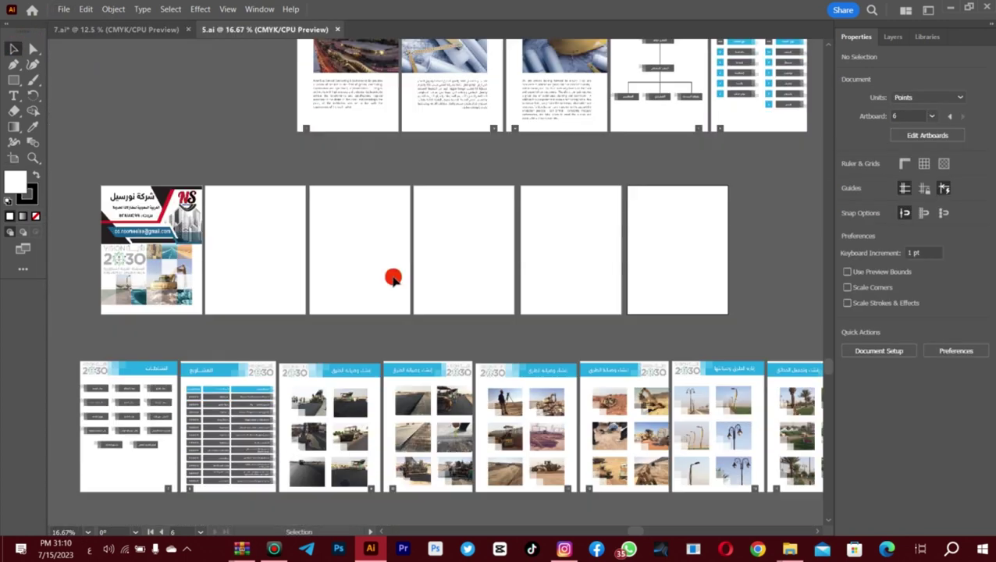
pyautogui.scroll(-1, 393, 275)
pyautogui.click(33, 157)
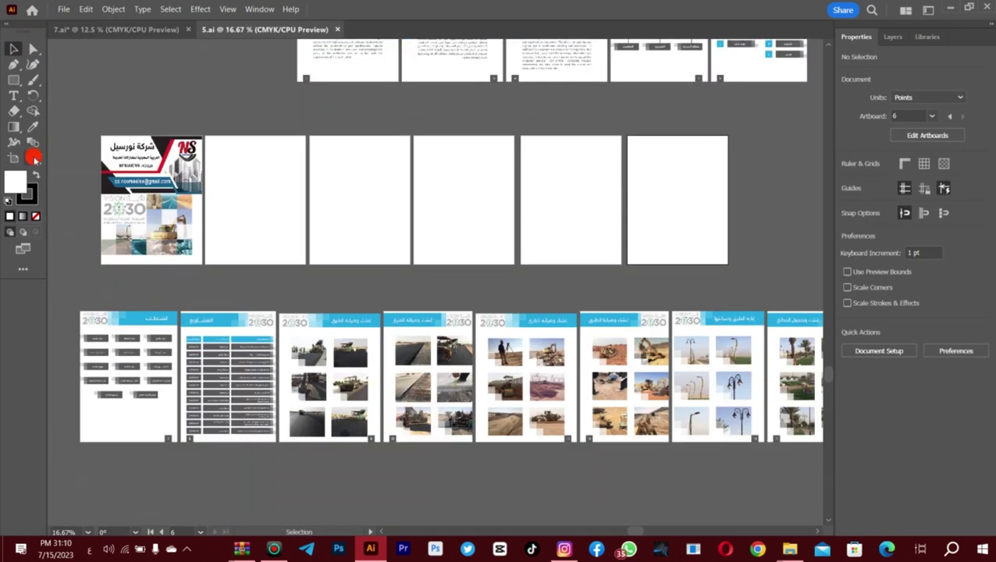
pyautogui.click(332, 29)
# Reopen 5.ai to examine all of its artboards and return to the 7.ai document
pyautogui.click(63, 9)
pyautogui.moveTo(158, 61)
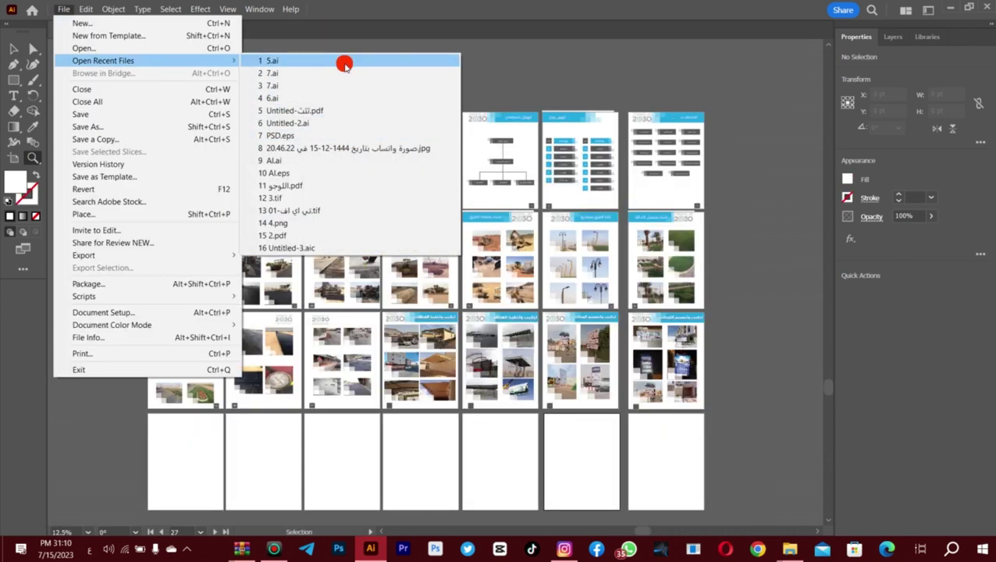
pyautogui.click(344, 63)
pyautogui.hotkey('ctrl', '-')
pyautogui.click(63, 9)
pyautogui.moveTo(196, 60)
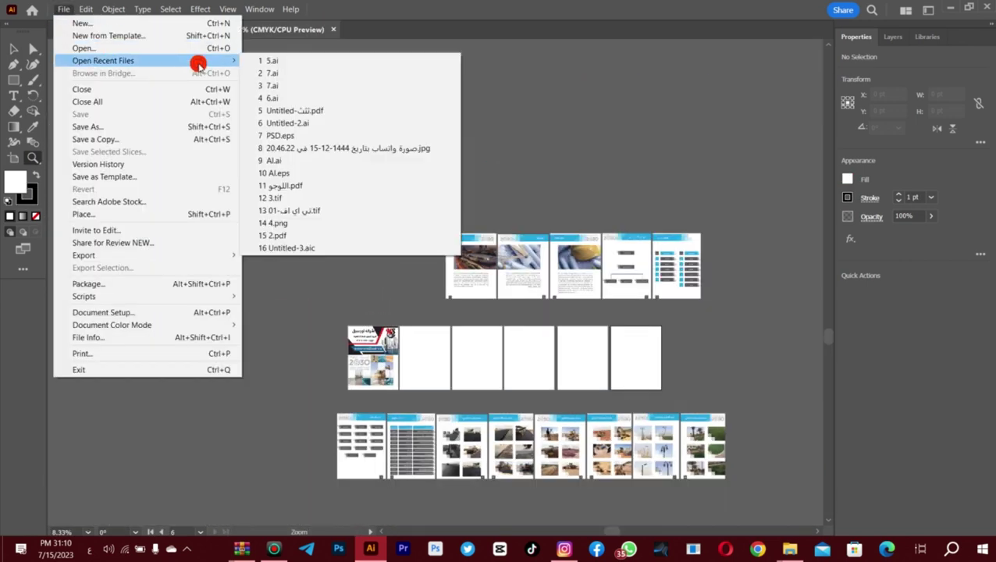
pyautogui.click(312, 72)
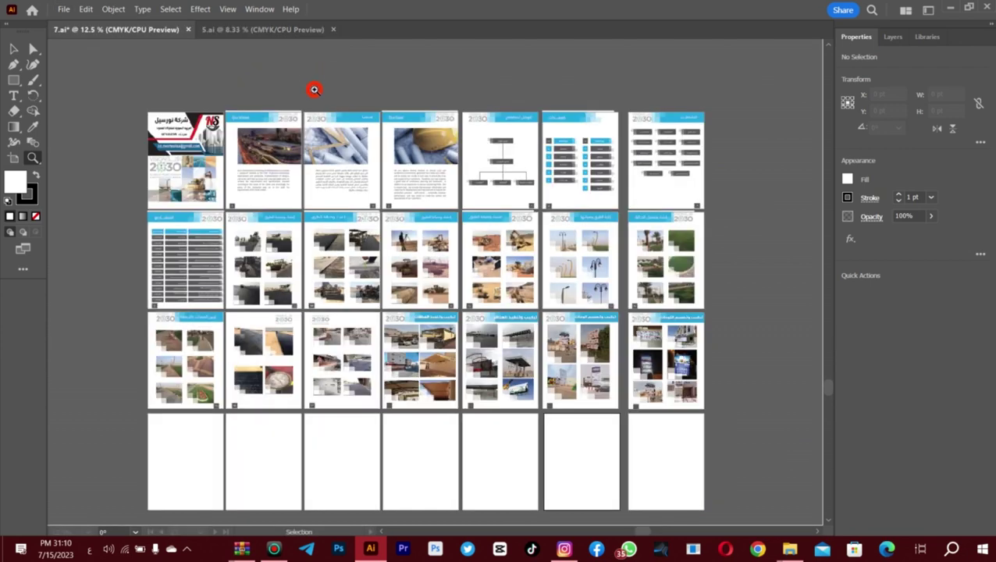
pyautogui.scroll(-1, 269, 68)
pyautogui.click(226, 29)
pyautogui.click(178, 30)
# Open the recent file Untitled-2.ai, check its whole layout for the remaining pages, and close it along with 5.ai
pyautogui.click(63, 8)
pyautogui.moveTo(93, 61)
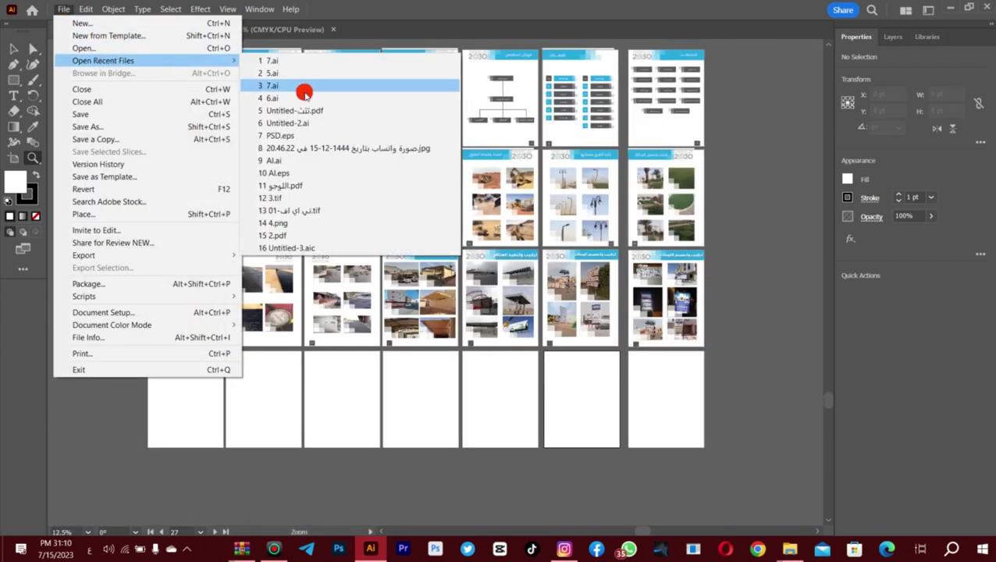
pyautogui.click(285, 124)
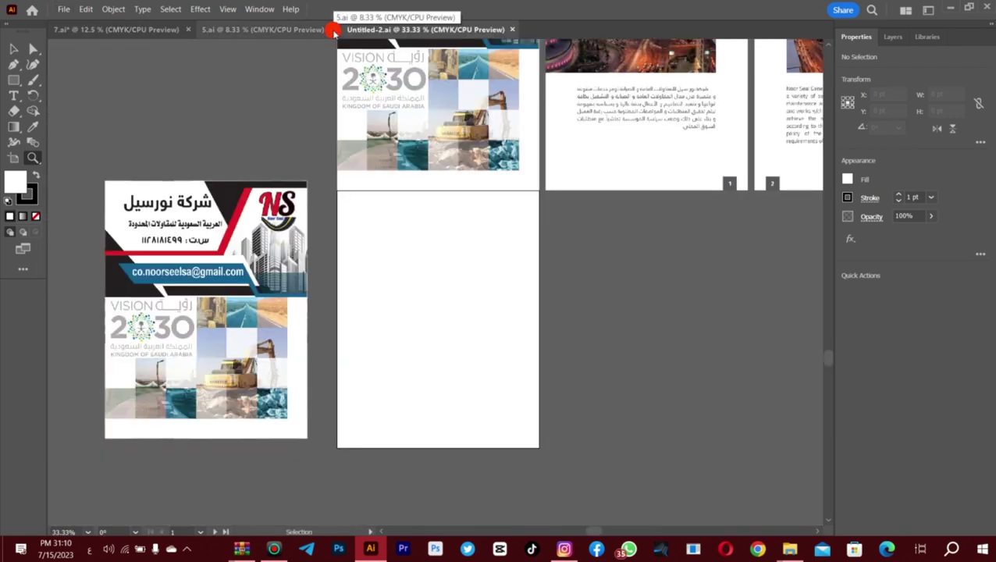
pyautogui.keyDown('alt'); pyautogui.click(420, 166); pyautogui.keyUp('alt')
pyautogui.keyDown('alt'); pyautogui.click(372, 294); pyautogui.keyUp('alt')
pyautogui.press('v')
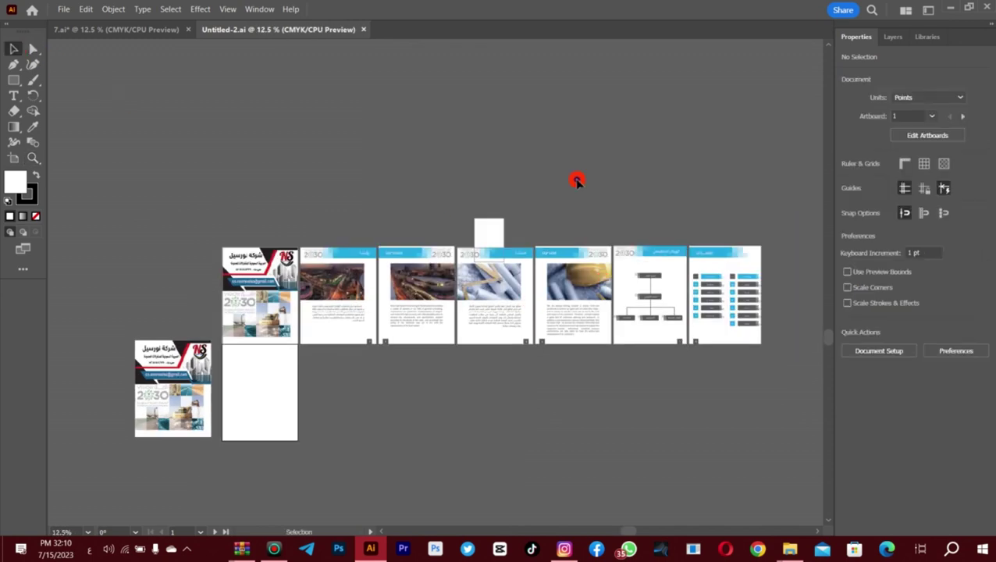
pyautogui.hotkey('ctrl', 'a')
pyautogui.click(363, 29)
# Paste the strip of scanned document pages into 7.ai and place it over the blank row, starting at artboard 22
pyautogui.click(553, 282)
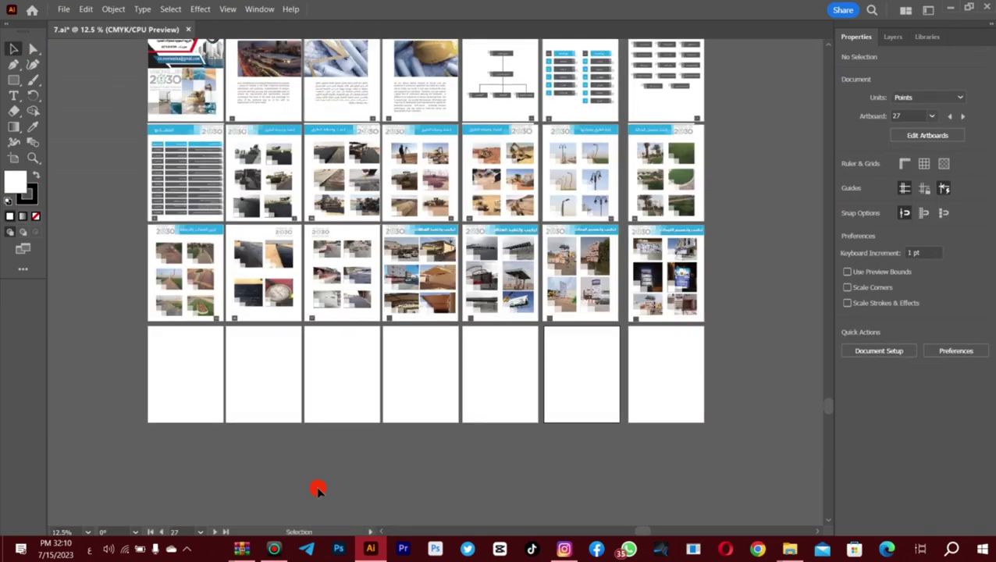
pyautogui.moveTo(338, 285)
pyautogui.hotkey('ctrl', 'v')
pyautogui.moveTo(227, 421); pyautogui.dragTo(344, 387)
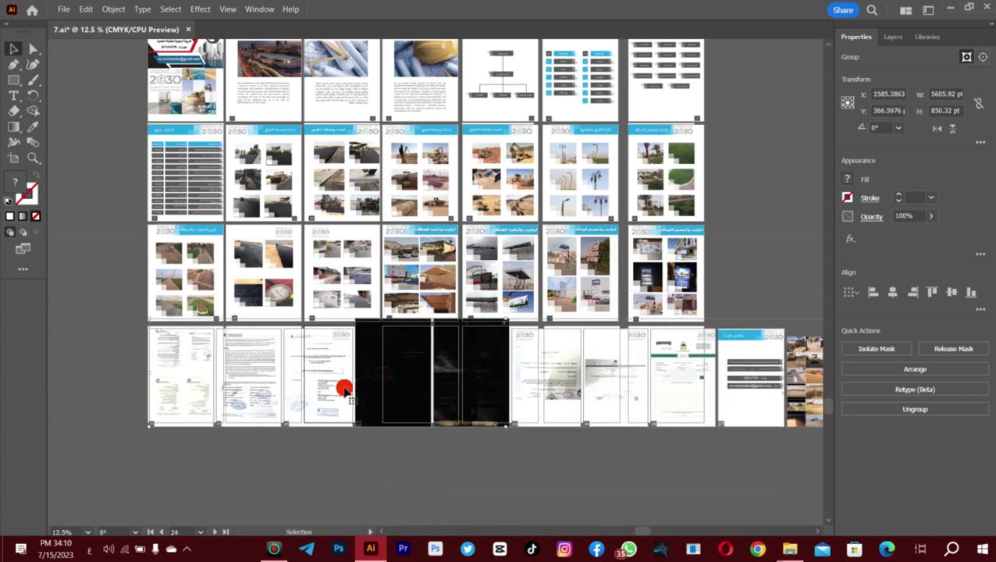
# Separate the pasted strip and place its first three scanned pages on artboards 22, 23 and 24
pyautogui.click(258, 461)
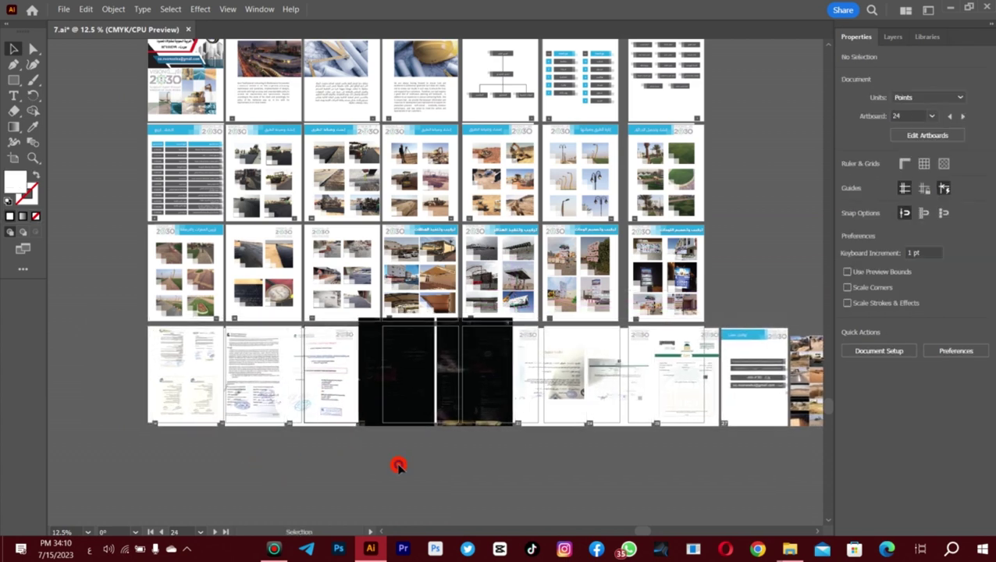
pyautogui.click(198, 390)
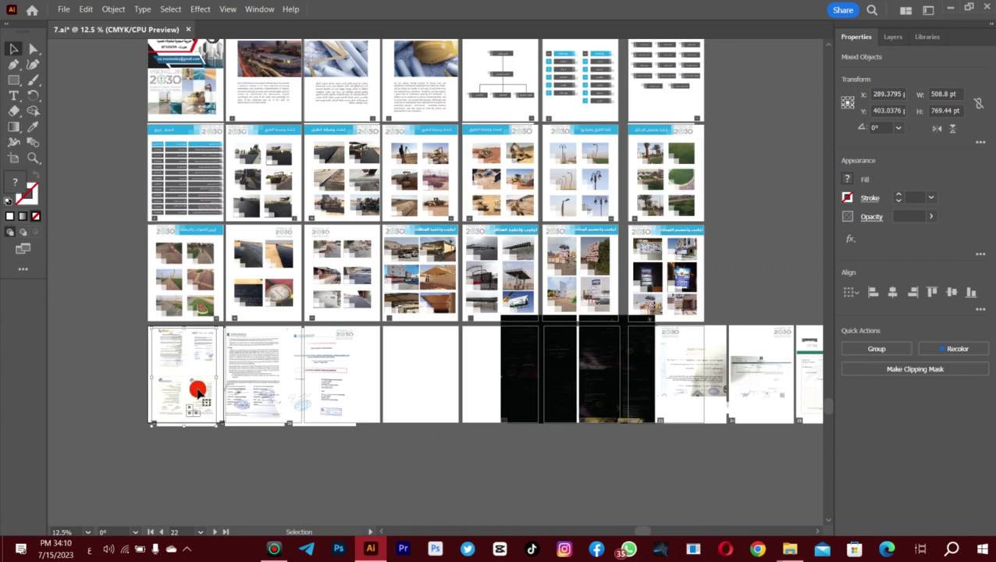
pyautogui.click(262, 377)
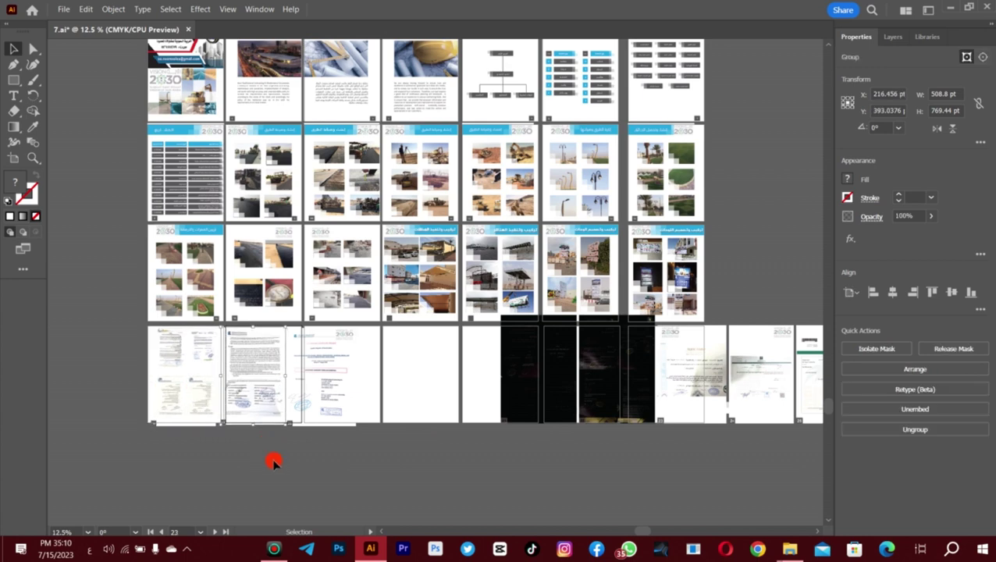
pyautogui.moveTo(315, 404); pyautogui.dragTo(351, 381)
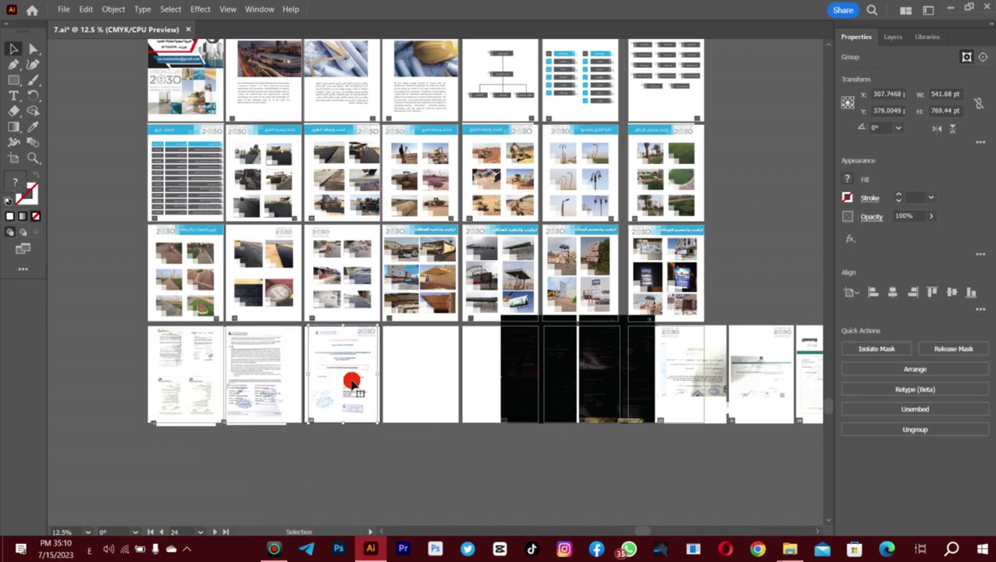
pyautogui.moveTo(253, 413); pyautogui.dragTo(282, 394)
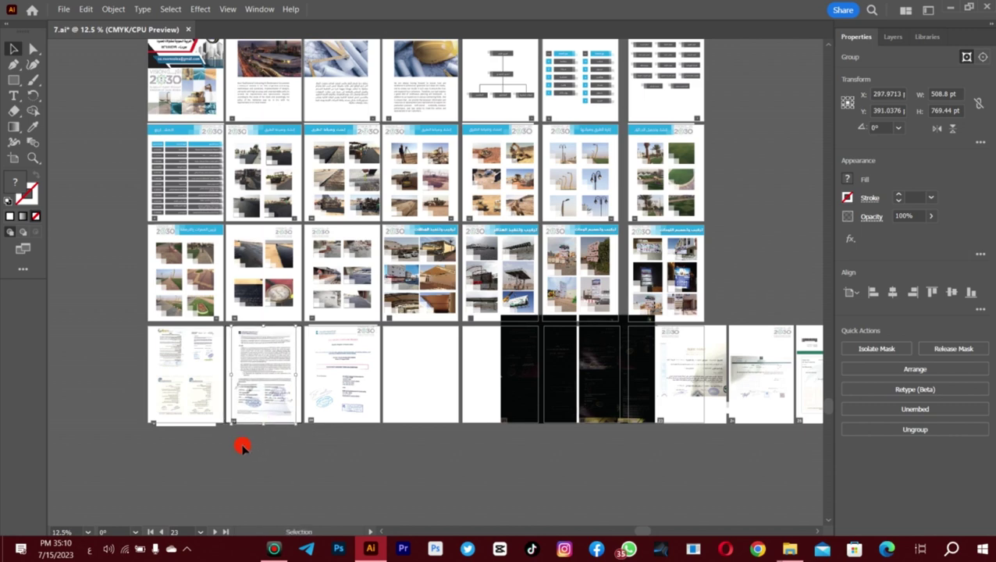
pyautogui.click(192, 431)
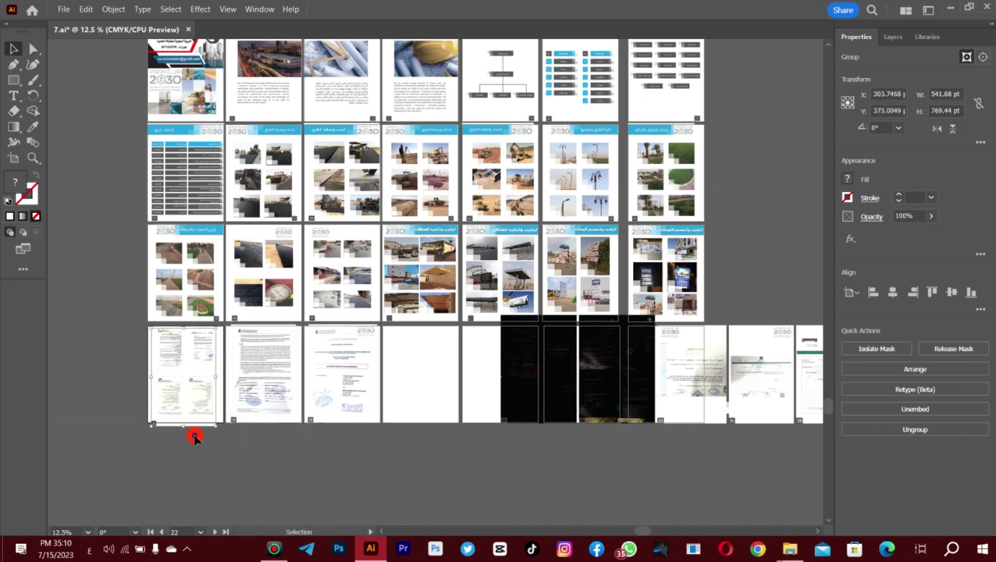
pyautogui.moveTo(213, 420); pyautogui.dragTo(202, 435)
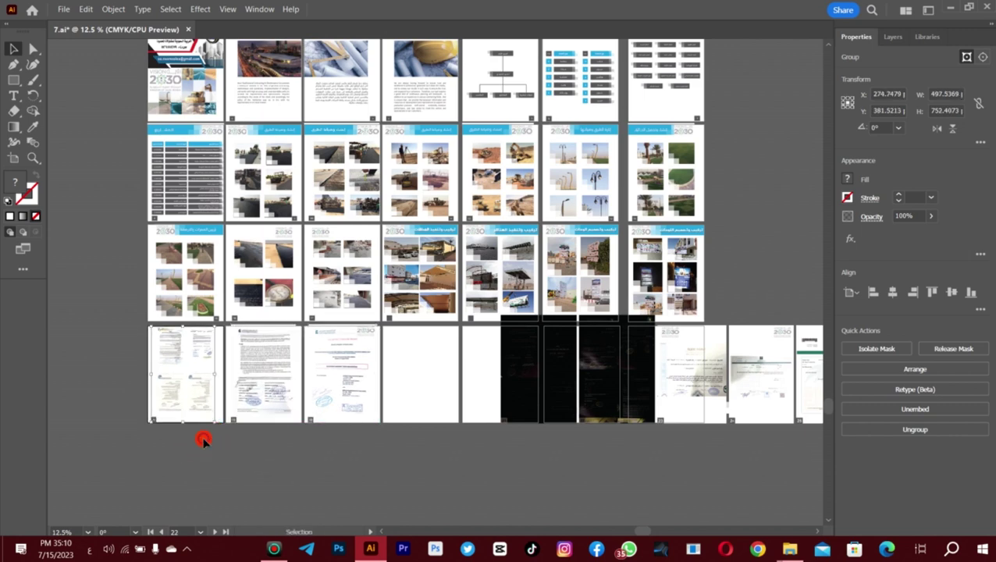
pyautogui.click(202, 440)
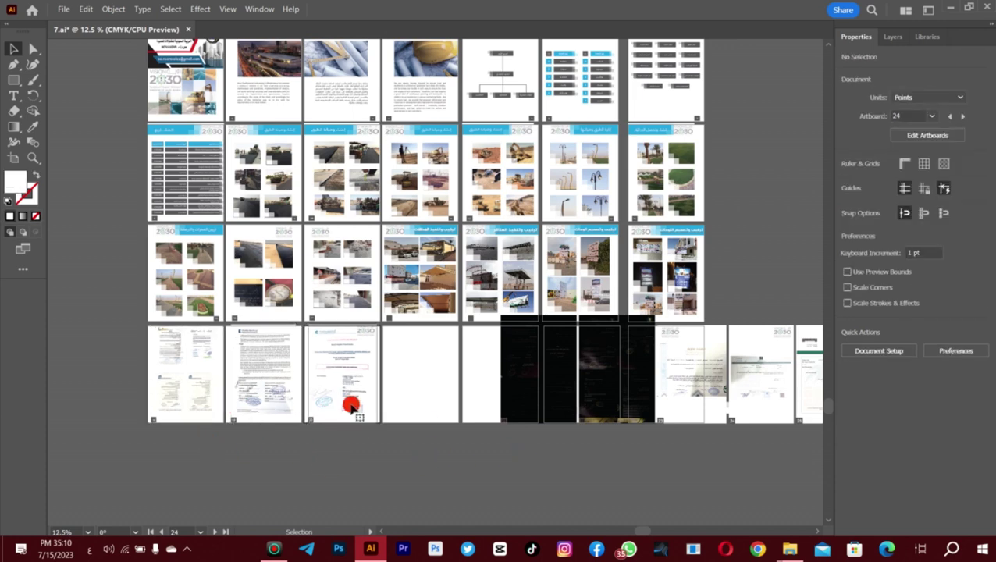
# Enlarge scanned page 18 to about 546 by 826 pt so it fills artboard 22
pyautogui.press('z')
pyautogui.click(286, 342)
pyautogui.moveTo(286, 342); pyautogui.dragTo(309, 292)
pyautogui.scroll(-4, 306, 292)
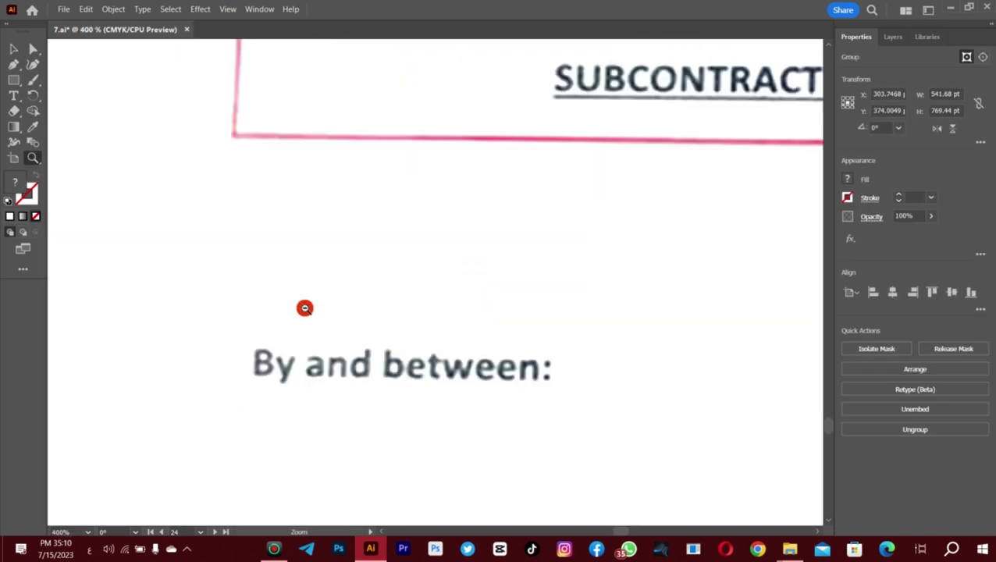
pyautogui.scroll(-3, 304, 307)
pyautogui.scroll(-1, 330, 293)
pyautogui.scroll(-1, 435, 325)
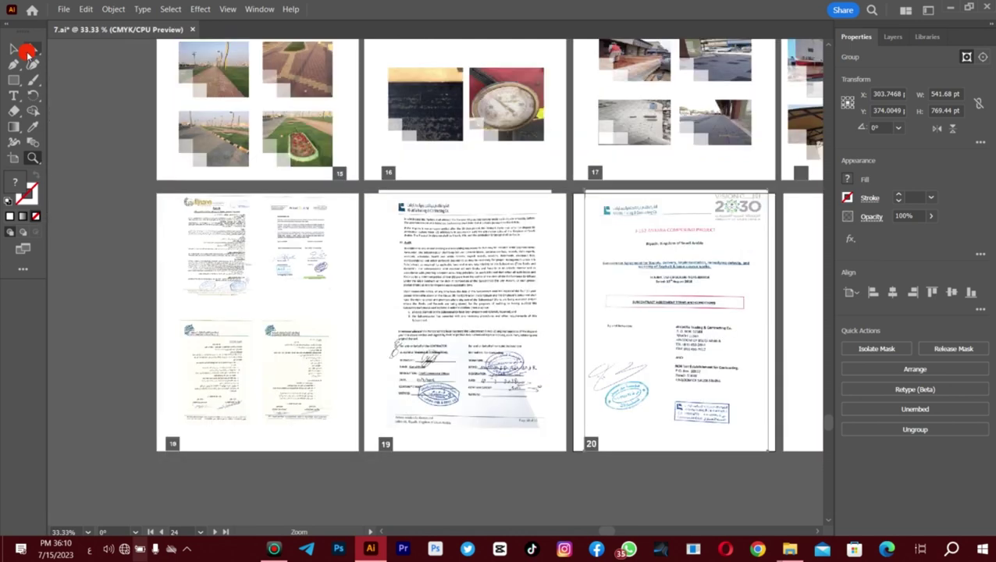
pyautogui.press('v')
pyautogui.moveTo(343, 469); pyautogui.dragTo(336, 468)
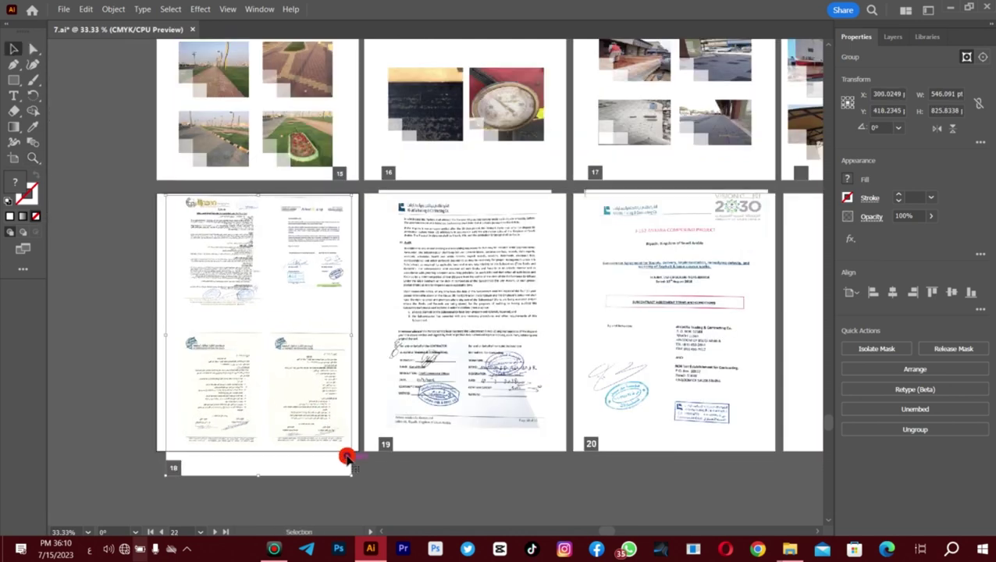
# Enlarge scanned page 19 to about 557 pt wide and page 20 to about 574 pt wide on their artboards
pyautogui.click(460, 373)
pyautogui.moveTo(556, 453); pyautogui.dragTo(547, 422)
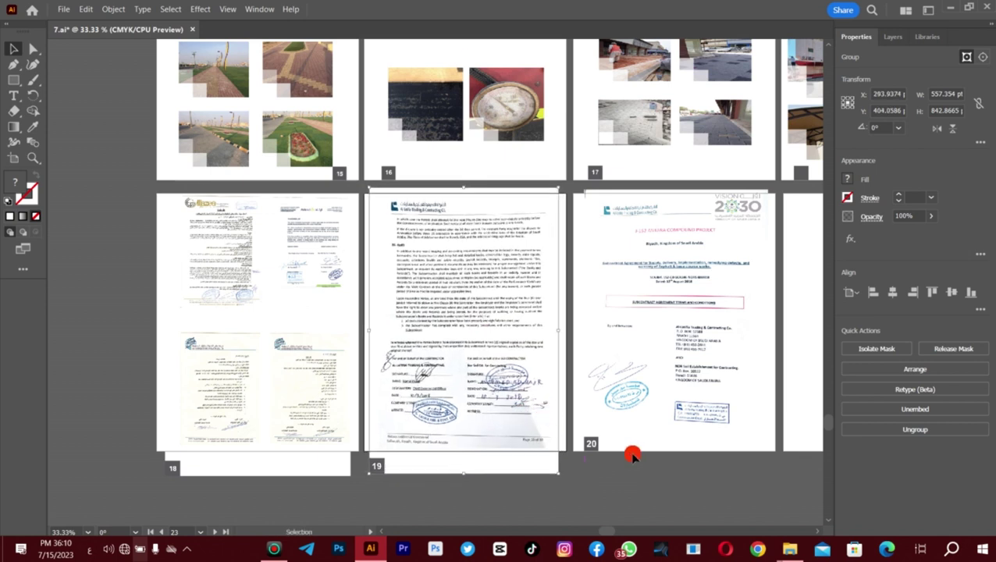
pyautogui.click(689, 382)
pyautogui.moveTo(774, 451)
pyautogui.mouseDown()
pyautogui.moveTo(738, 433)
pyautogui.moveTo(773, 468)
pyautogui.moveTo(763, 455)
pyautogui.mouseUp()
pyautogui.click(471, 371)
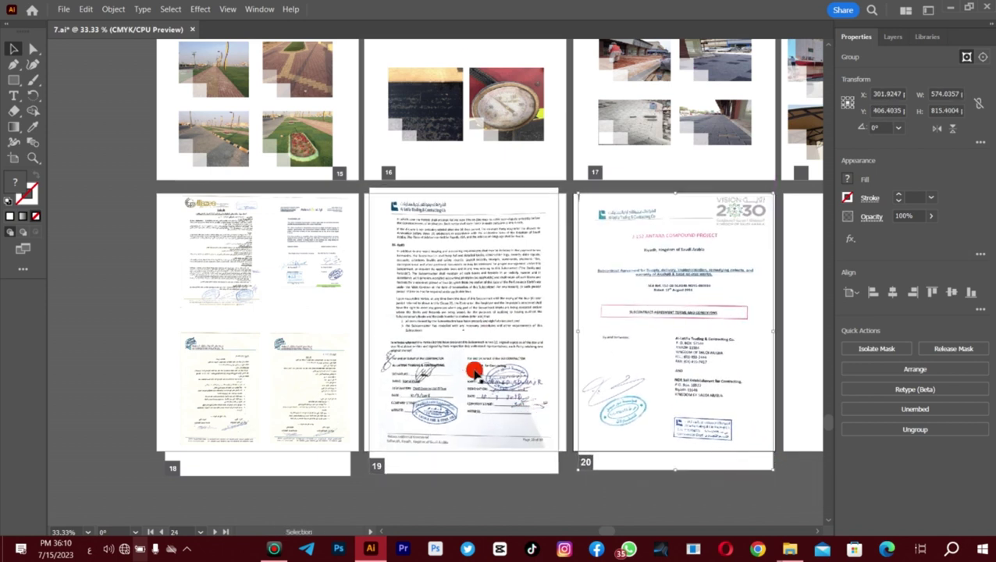
pyautogui.click(267, 411)
pyautogui.click(184, 493)
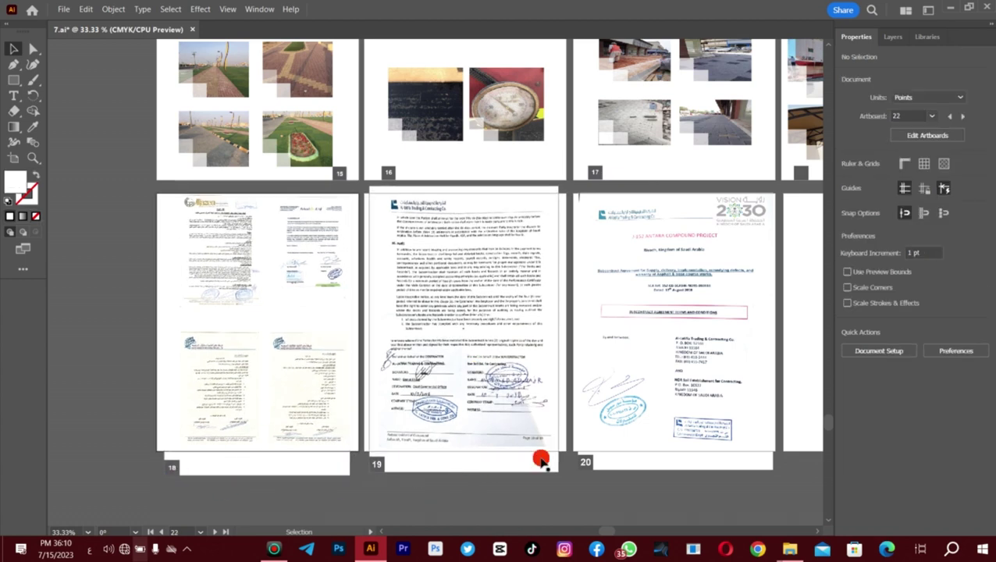
# Remove the black scans and place the certificate numbered 23 on artboard 25, enlarged to about 569 by 808 pt
pyautogui.moveTo(601, 532); pyautogui.dragTo(636, 531)
pyautogui.click(568, 405)
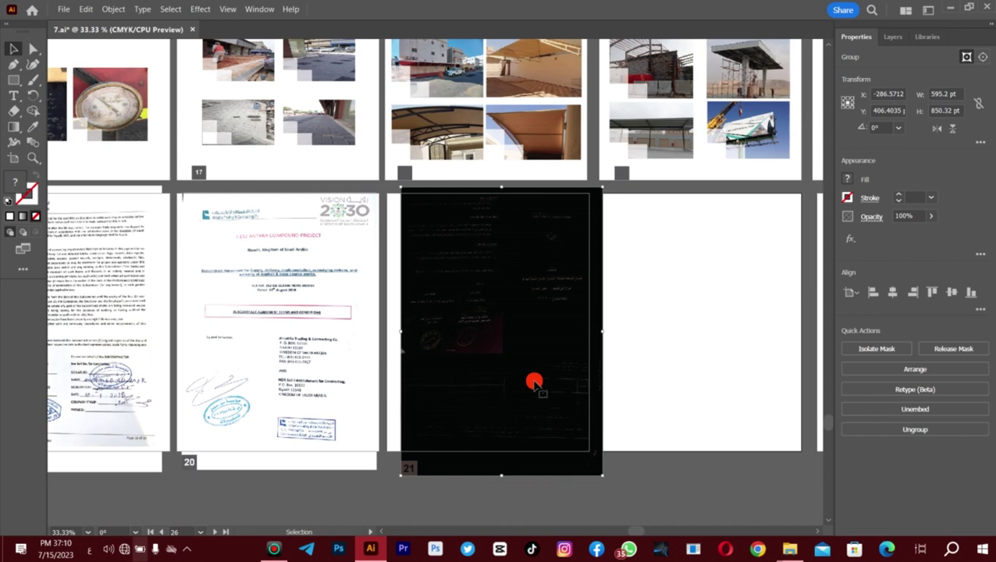
pyautogui.hotkey('ctrl', 'z')
pyautogui.moveTo(632, 532); pyautogui.dragTo(666, 530)
pyautogui.moveTo(571, 382); pyautogui.dragTo(80, 351)
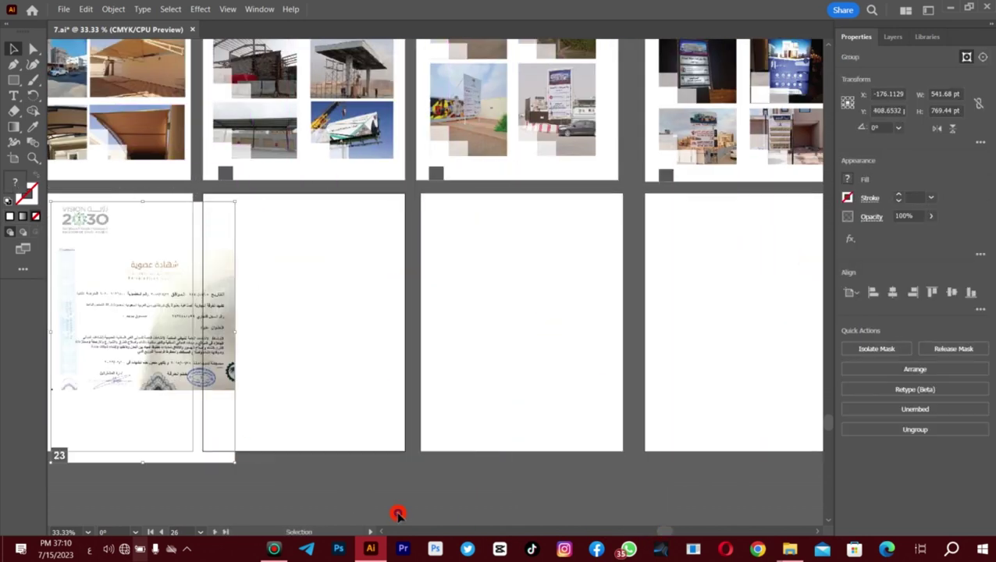
pyautogui.moveTo(434, 355); pyautogui.dragTo(382, 359)
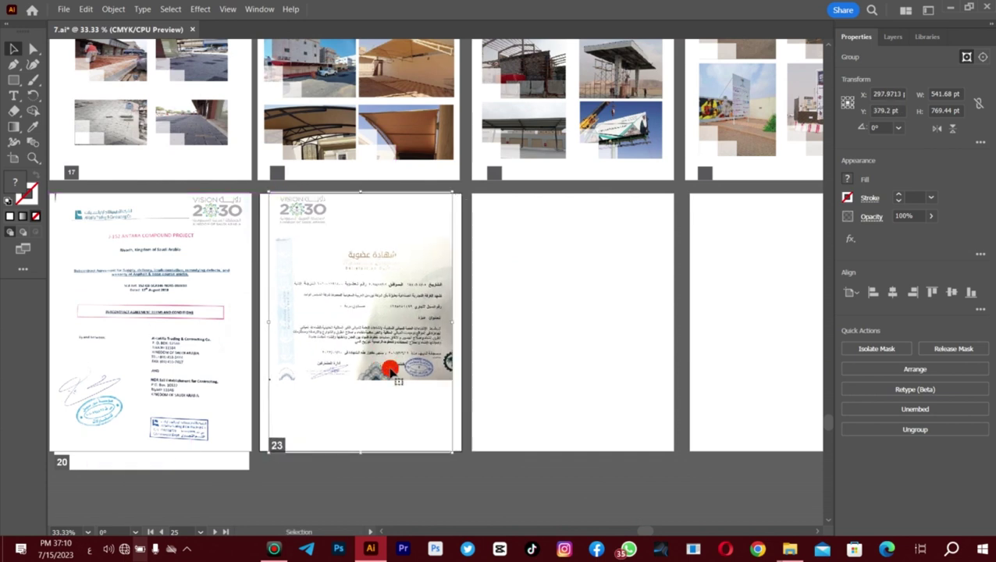
pyautogui.moveTo(452, 451); pyautogui.dragTo(460, 464)
pyautogui.moveTo(411, 430); pyautogui.dragTo(424, 399)
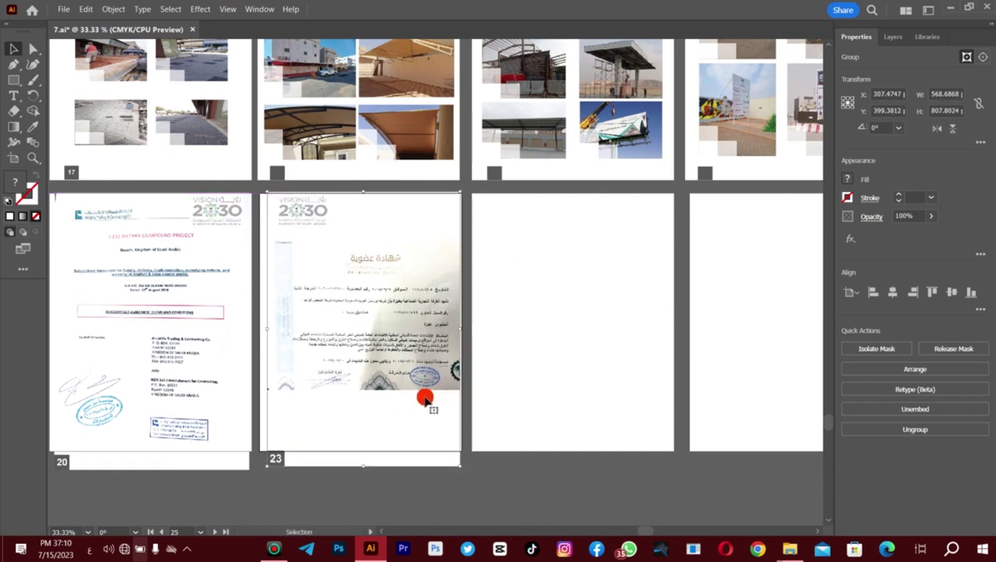
pyautogui.moveTo(461, 466); pyautogui.dragTo(460, 470)
# Place scanned page 24 on artboard 26 and enlarge it to about 543 by 821 pt
pyautogui.hscroll(5, 533, 474)
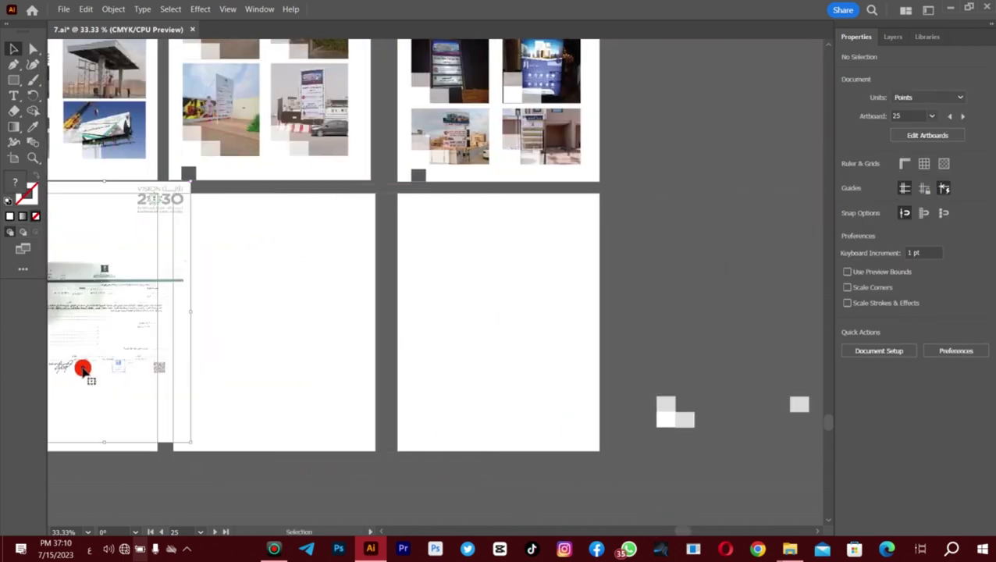
pyautogui.moveTo(400, 353); pyautogui.dragTo(402, 402)
pyautogui.moveTo(415, 462); pyautogui.dragTo(411, 484)
pyautogui.moveTo(377, 429); pyautogui.dragTo(377, 430)
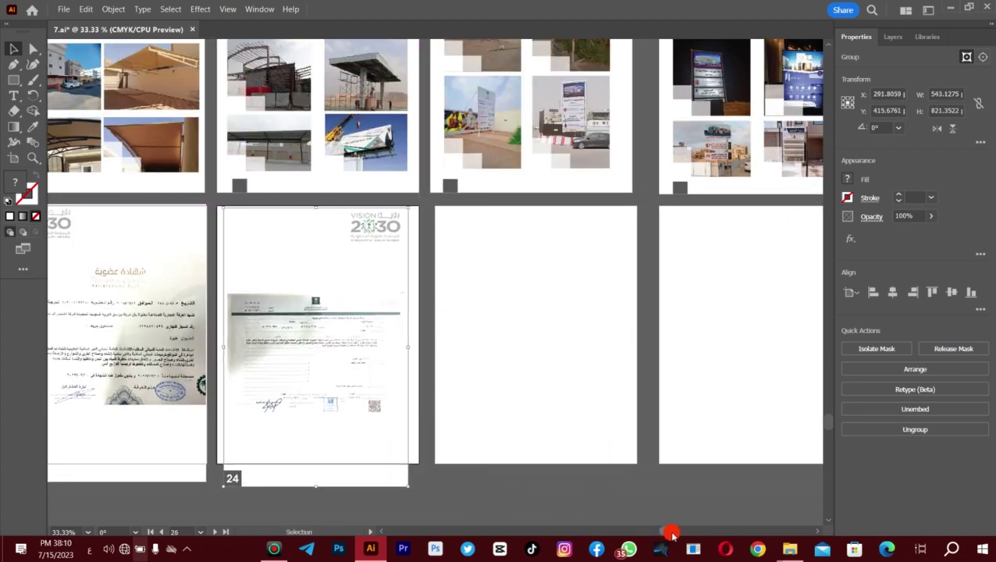
# Move the green-banded certificate numbered 25 onto artboard 27 and enlarge it to about 550 by 831 pt
pyautogui.hscroll(5, 671, 536)
pyautogui.moveTo(756, 396); pyautogui.dragTo(141, 394)
pyautogui.hscroll(-3, 688, 529)
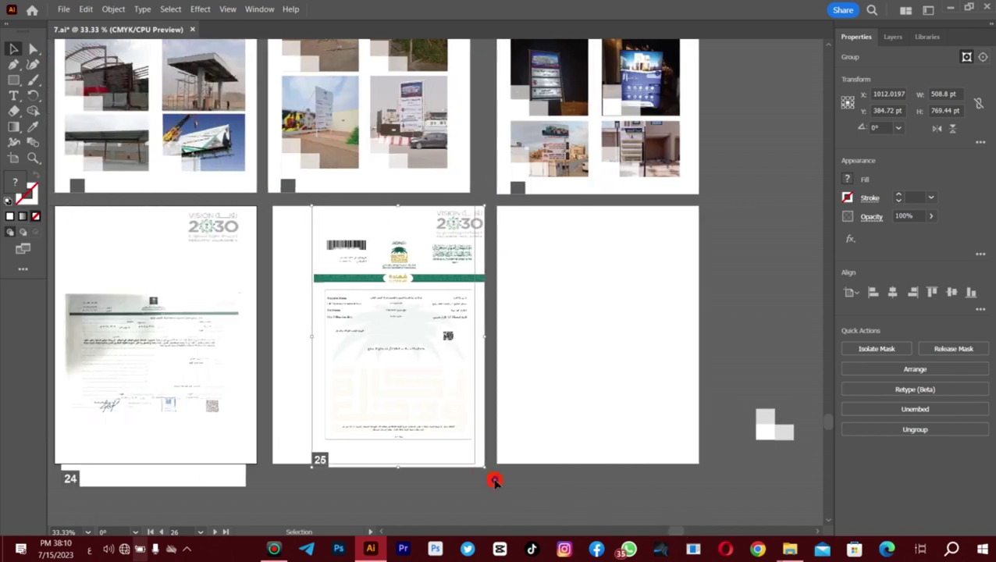
pyautogui.moveTo(494, 481); pyautogui.dragTo(463, 484)
pyautogui.click(511, 483)
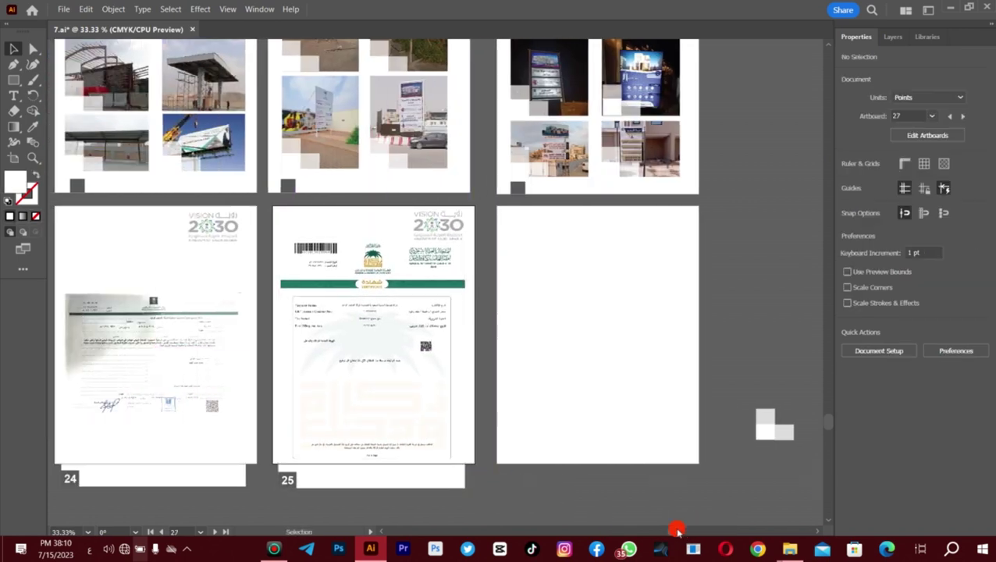
# Duplicate the blank artboard at the end of the last row and place the copy directly below it
pyautogui.hscroll(5, 718, 526)
pyautogui.click(33, 157)
pyautogui.hotkey('ctrl', '-')
pyautogui.hotkey('ctrl', '-')
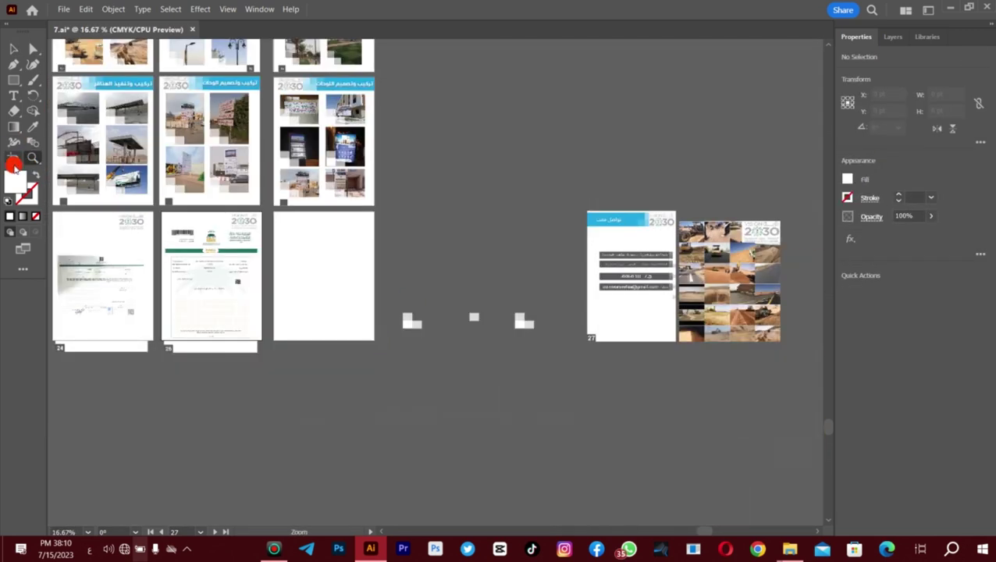
pyautogui.click(13, 163)
pyautogui.moveTo(321, 282); pyautogui.dragTo(318, 427)
pyautogui.press('v')
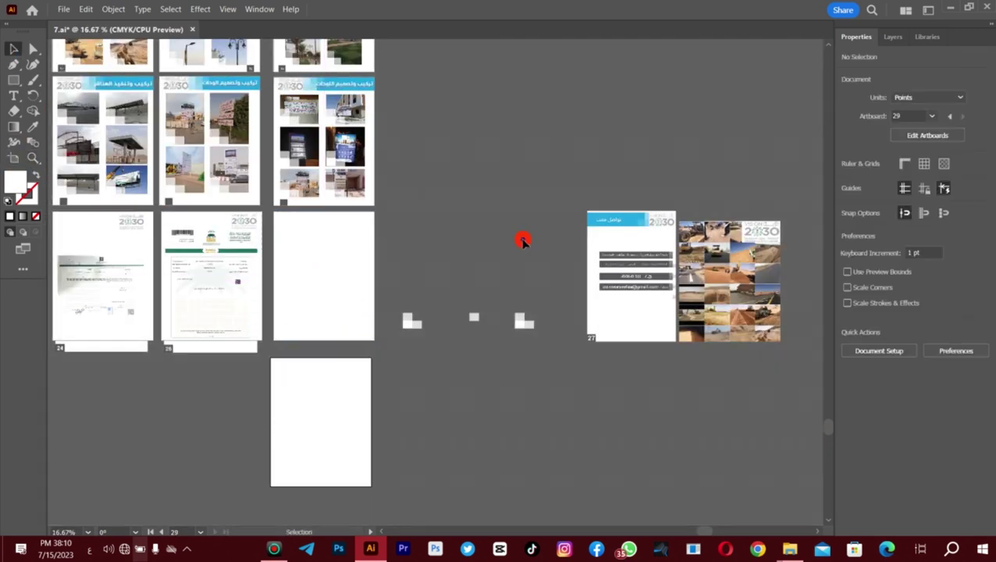
# Move the contact page numbered 27 onto artboard 28 and enlarge it to about 548 by 808 pt
pyautogui.moveTo(644, 304); pyautogui.dragTo(341, 304)
pyautogui.press('z')
pyautogui.click(328, 246)
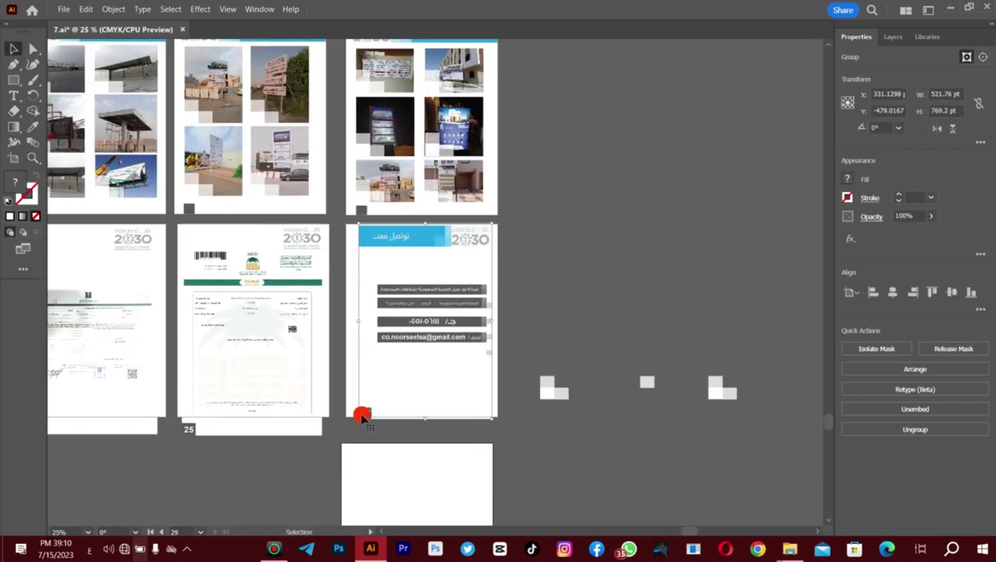
pyautogui.moveTo(364, 416); pyautogui.dragTo(351, 431)
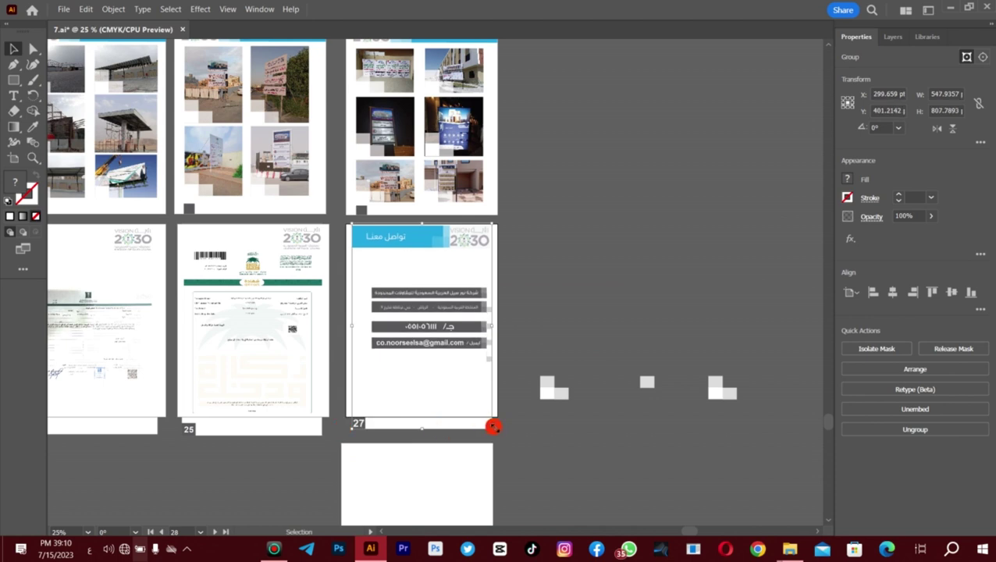
pyautogui.click(523, 346)
pyautogui.click(469, 302)
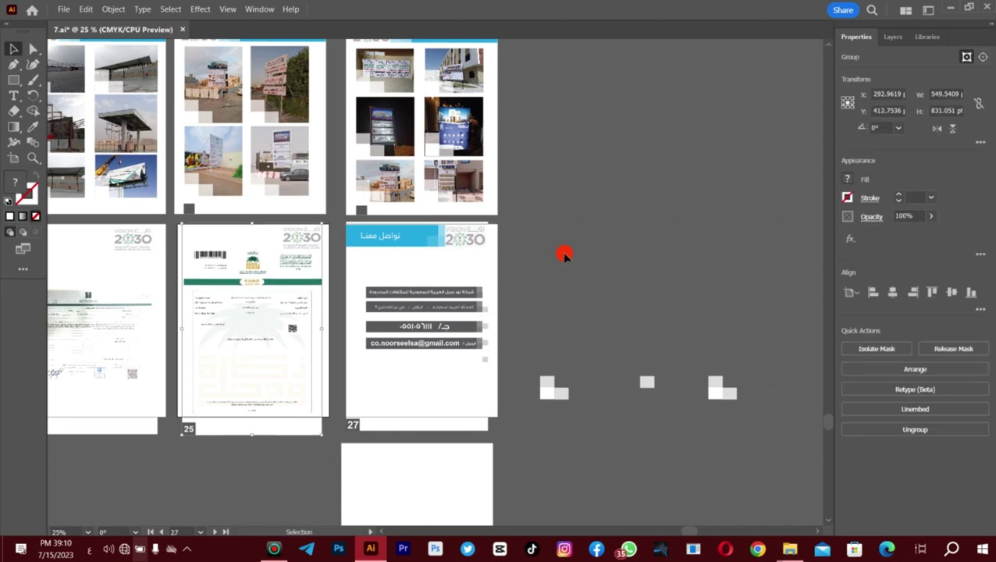
# Check how the certificates and the contact page sit on the artboards of the last row
pyautogui.moveTo(681, 531)
pyautogui.mouseDown()
pyautogui.moveTo(660, 516)
pyautogui.moveTo(619, 523)
pyautogui.moveTo(671, 518)
pyautogui.mouseUp()
pyautogui.click(584, 344)
pyautogui.click(678, 500)
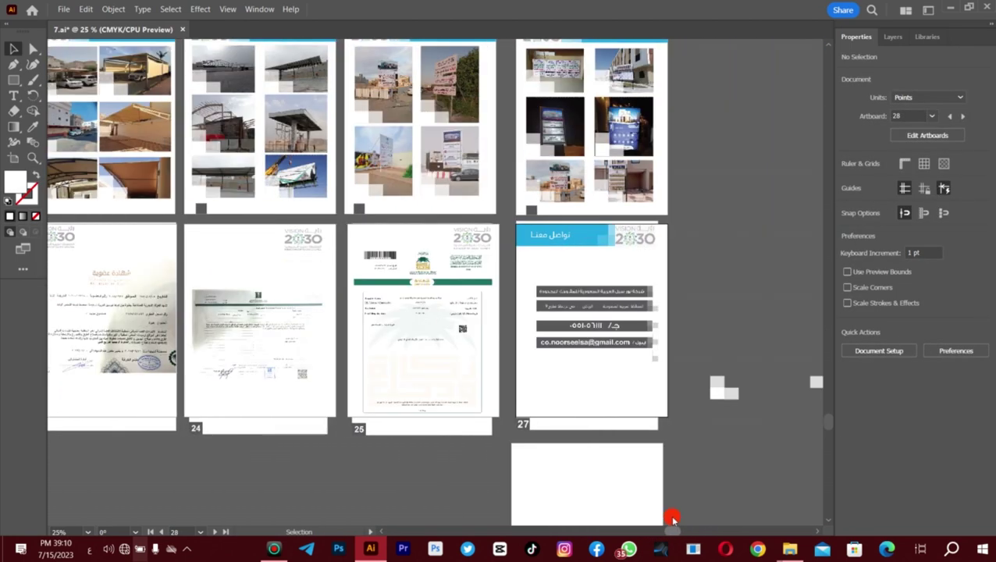
pyautogui.click(607, 318)
pyautogui.click(685, 230)
pyautogui.scroll(-1, 641, 365)
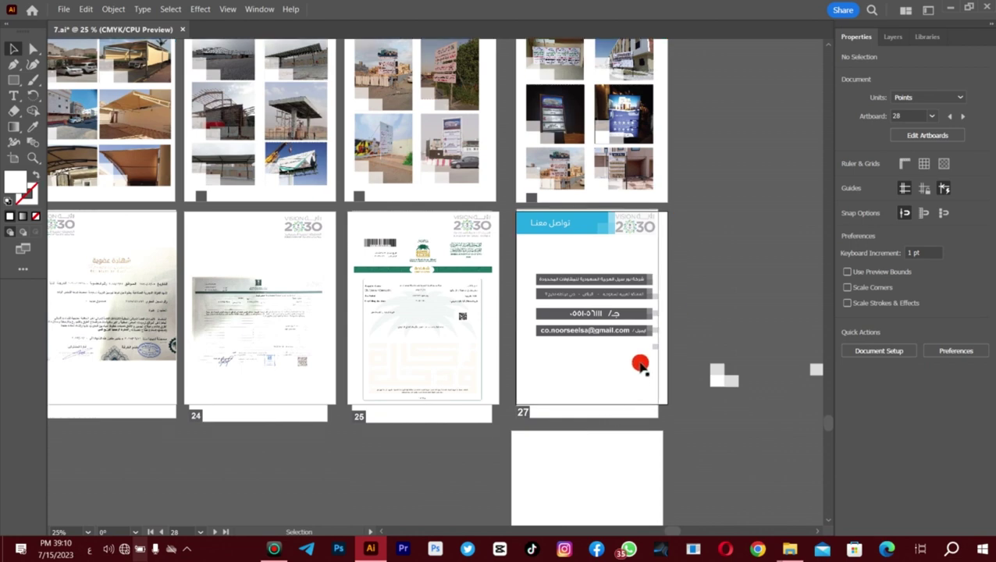
pyautogui.click(251, 310)
pyautogui.click(723, 193)
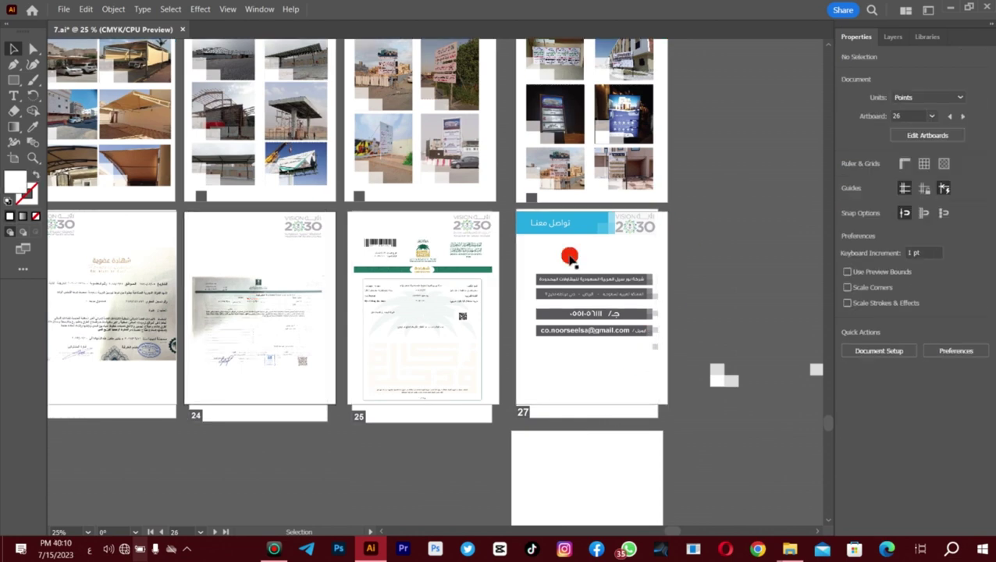
# Move the photo collage onto artboard 29 and stretch it to about 755 pt high
pyautogui.press('z')
pyautogui.keyDown('alt'); pyautogui.click(639, 234); pyautogui.keyUp('alt')
pyautogui.press('v')
pyautogui.moveTo(789, 329); pyautogui.dragTo(382, 466)
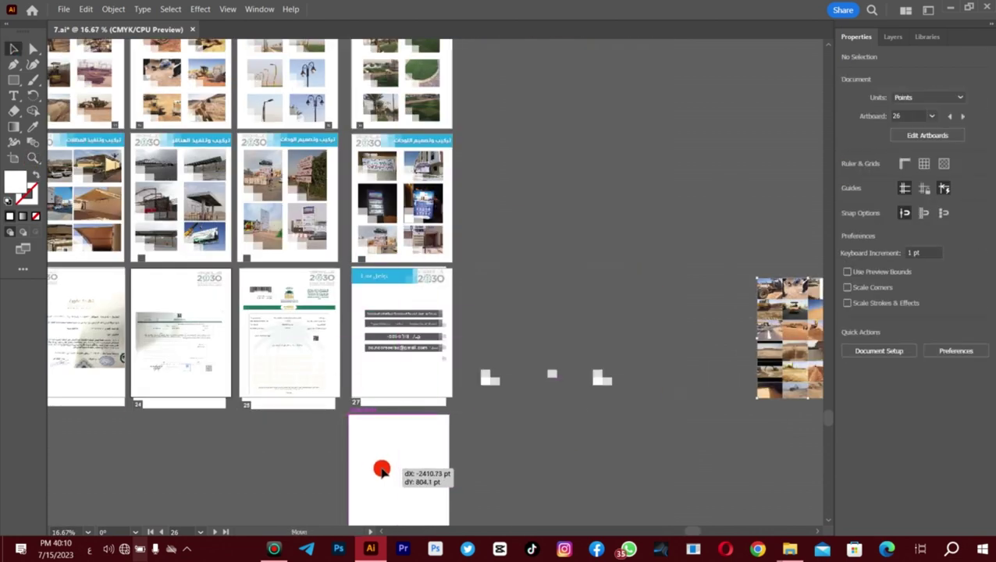
pyautogui.scroll(-3, 406, 428)
pyautogui.scroll(2, 411, 328)
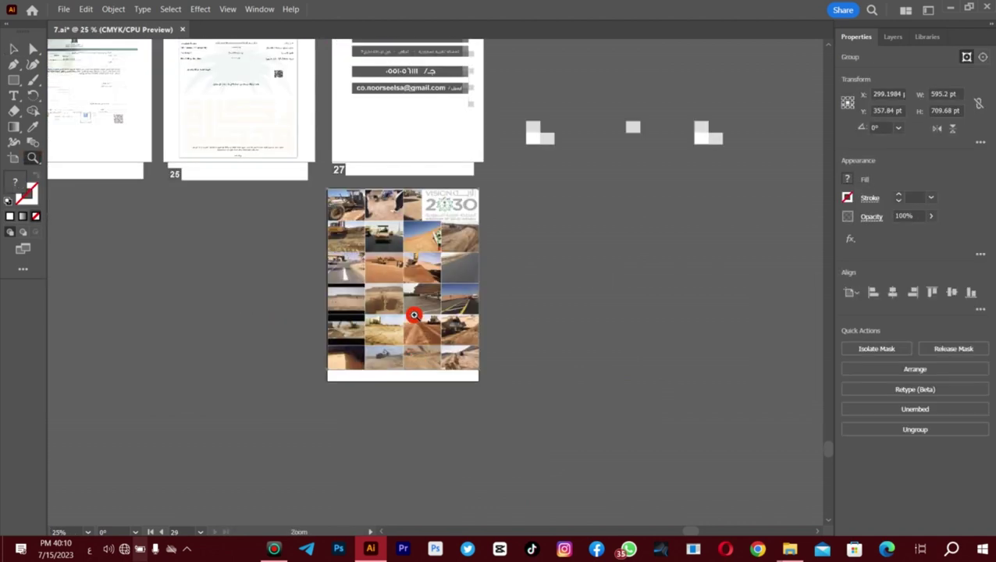
pyautogui.moveTo(421, 355); pyautogui.dragTo(420, 370)
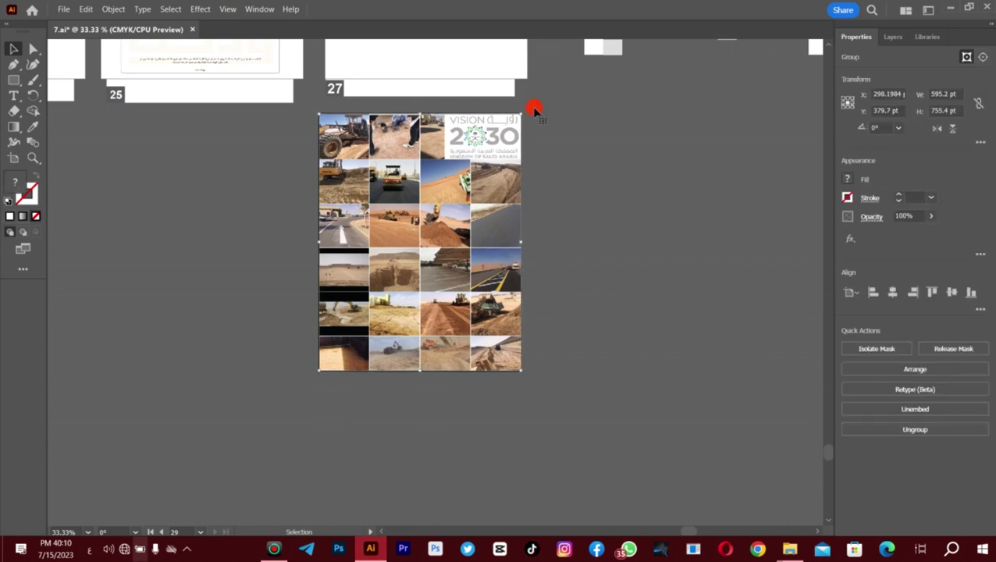
# Move the outermost white pixel-square ornament onto the lower-left corner of the photo collage and enlarge it
pyautogui.click(575, 100)
pyautogui.press('z')
pyautogui.keyDown('alt'); pyautogui.click(323, 180); pyautogui.keyUp('alt')
pyautogui.keyDown('alt'); pyautogui.click(323, 180); pyautogui.keyUp('alt')
pyautogui.press('v')
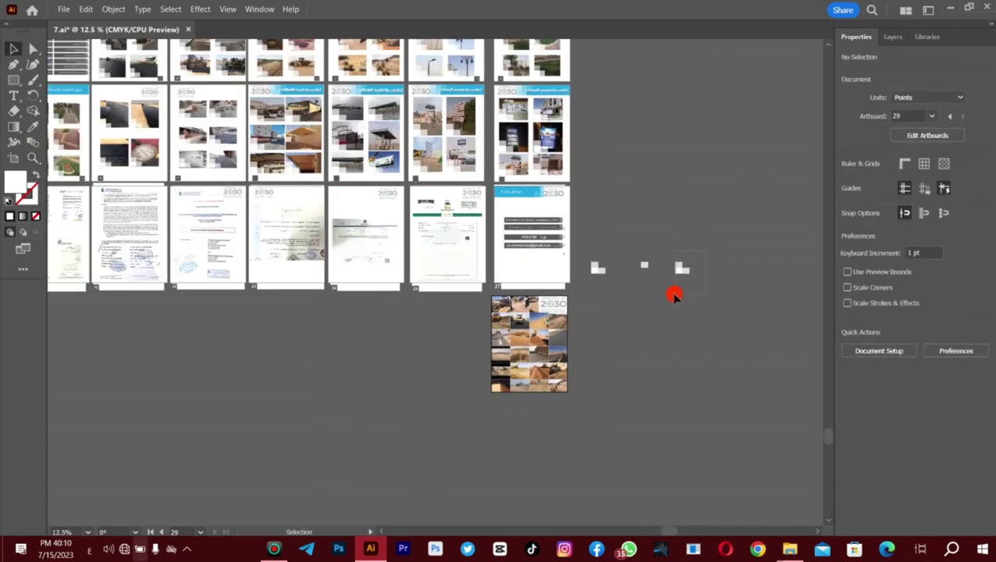
pyautogui.click(713, 252)
pyautogui.moveTo(528, 369); pyautogui.dragTo(638, 353)
pyautogui.moveTo(702, 249); pyautogui.dragTo(691, 329)
pyautogui.press('Delete')
pyautogui.moveTo(518, 365)
pyautogui.mouseDown()
pyautogui.moveTo(469, 303)
pyautogui.moveTo(523, 381)
pyautogui.mouseUp()
pyautogui.click(505, 380)
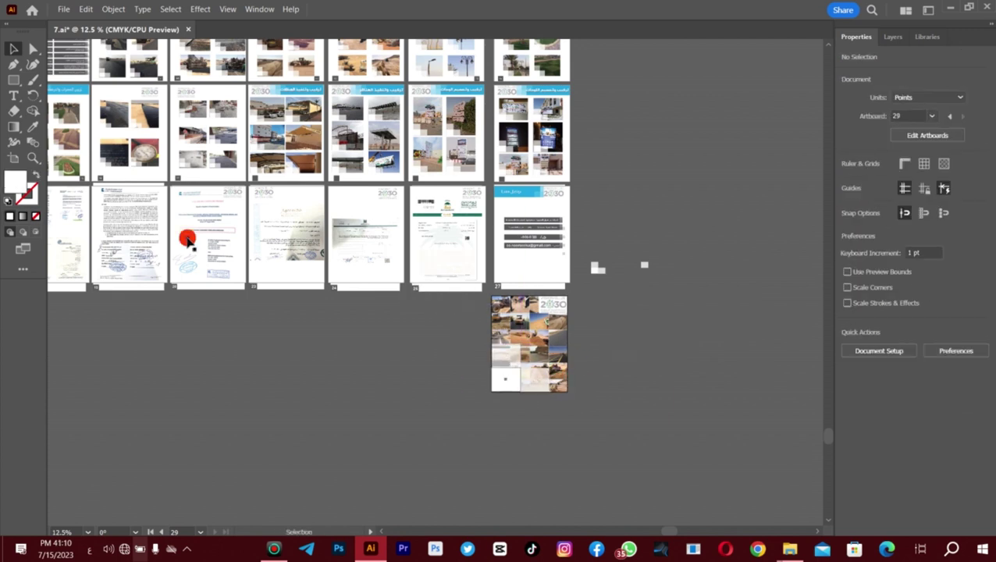
# Recolour the three squares of the ornament on the photo collage with the light blue of the contact page's header
pyautogui.press('i')
pyautogui.click(531, 193)
pyautogui.click(17, 48)
pyautogui.click(535, 379)
pyautogui.press('i')
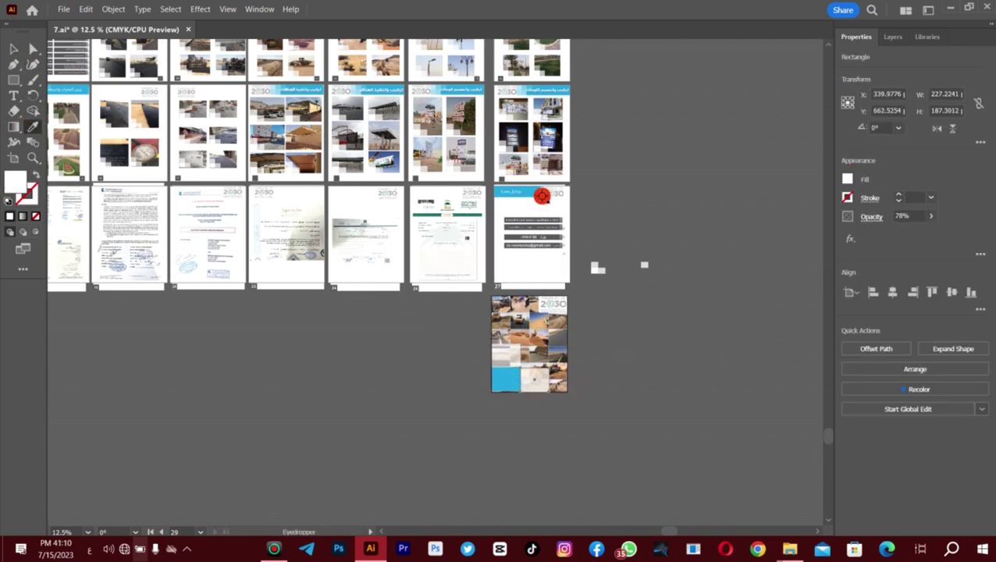
pyautogui.click(540, 194)
pyautogui.click(13, 49)
pyautogui.click(507, 360)
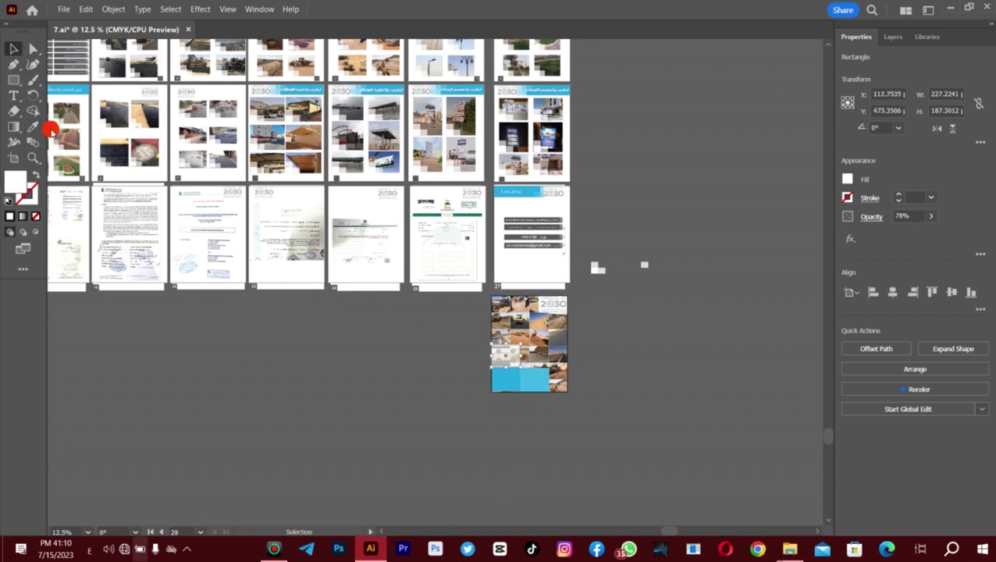
pyautogui.click(32, 127)
pyautogui.click(515, 193)
pyautogui.click(13, 48)
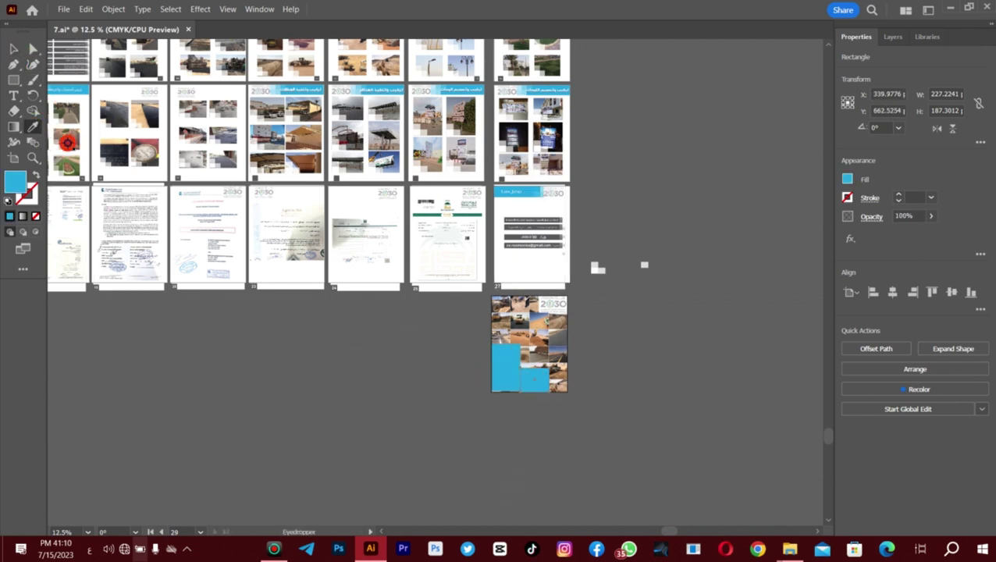
# Nudge the collage's blue squares down about 5 pt and make the upper and the right-hand square translucent
pyautogui.keyDown('shift'); pyautogui.click(535, 380); pyautogui.keyUp('shift')
pyautogui.keyDown('shift'); pyautogui.click(506, 380); pyautogui.keyUp('shift')
pyautogui.click(549, 378)
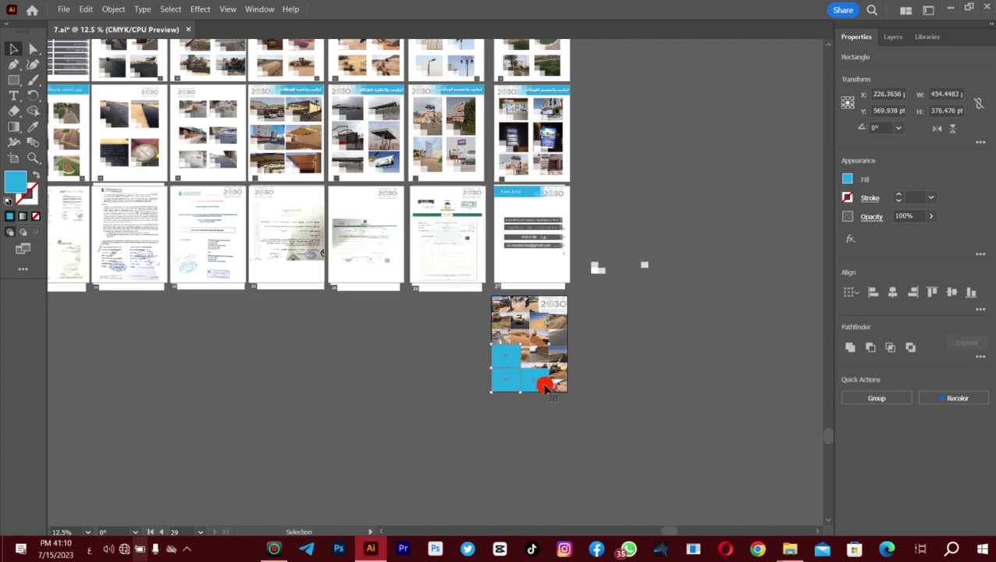
pyautogui.click(521, 382)
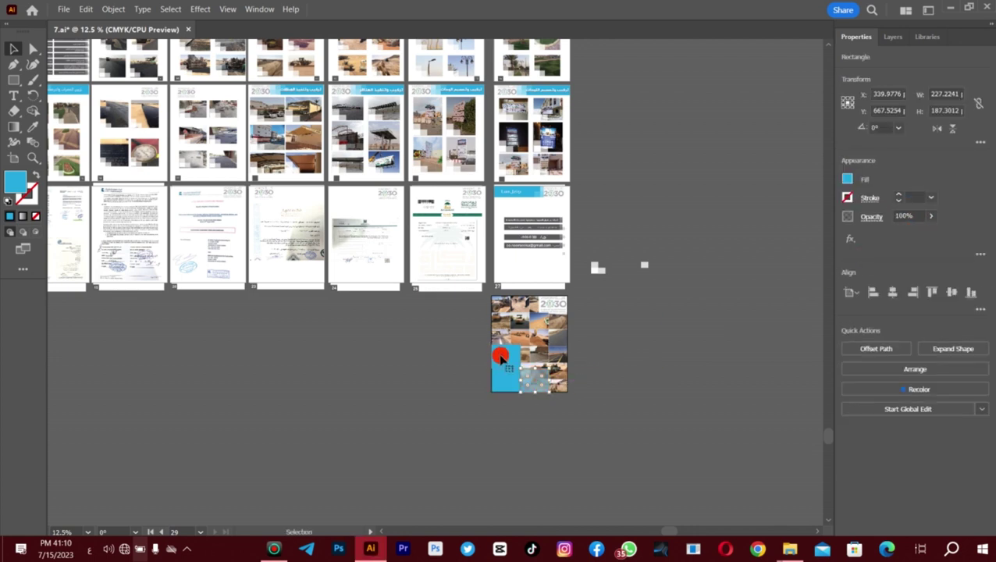
# Copy the blue three-square ornament from the collage onto the lower-left corner of page 27 at about 263 by 218 pt
pyautogui.click(647, 338)
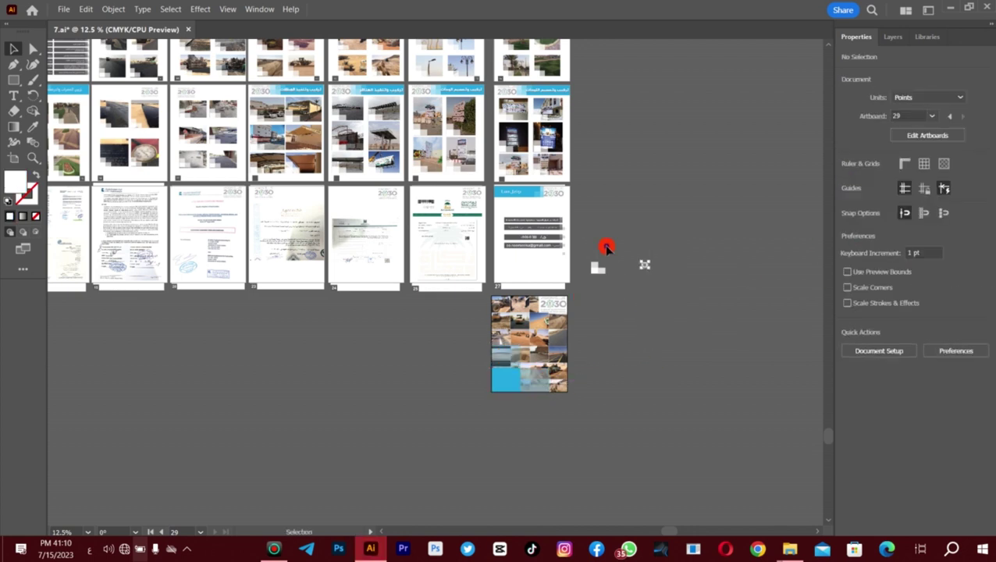
pyautogui.moveTo(502, 360); pyautogui.dragTo(505, 274)
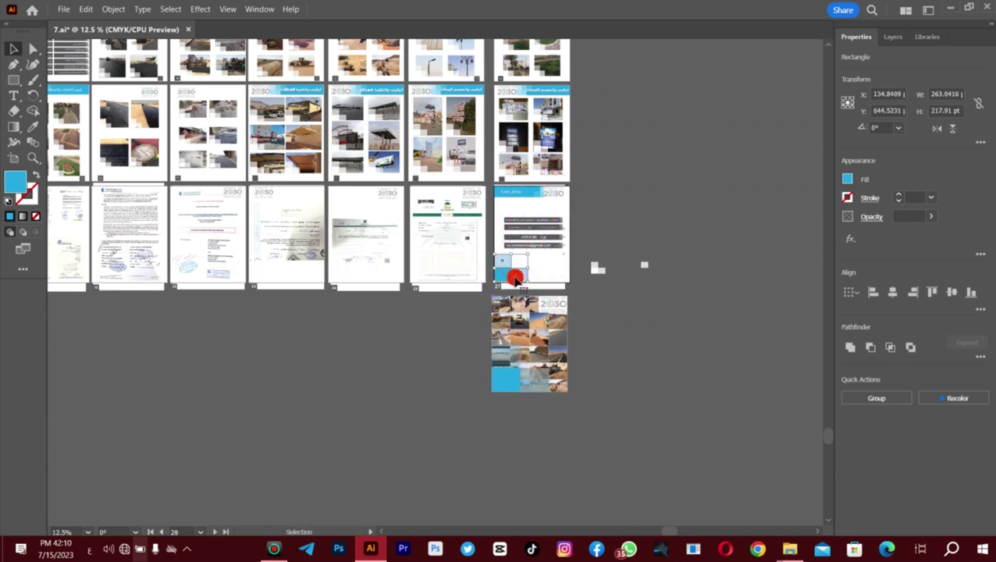
pyautogui.moveTo(417, 273); pyautogui.dragTo(260, 276)
pyautogui.hotkey('ctrl', 'z')
pyautogui.hotkey('ctrl', 'z')
pyautogui.hotkey('ctrl', 'z')
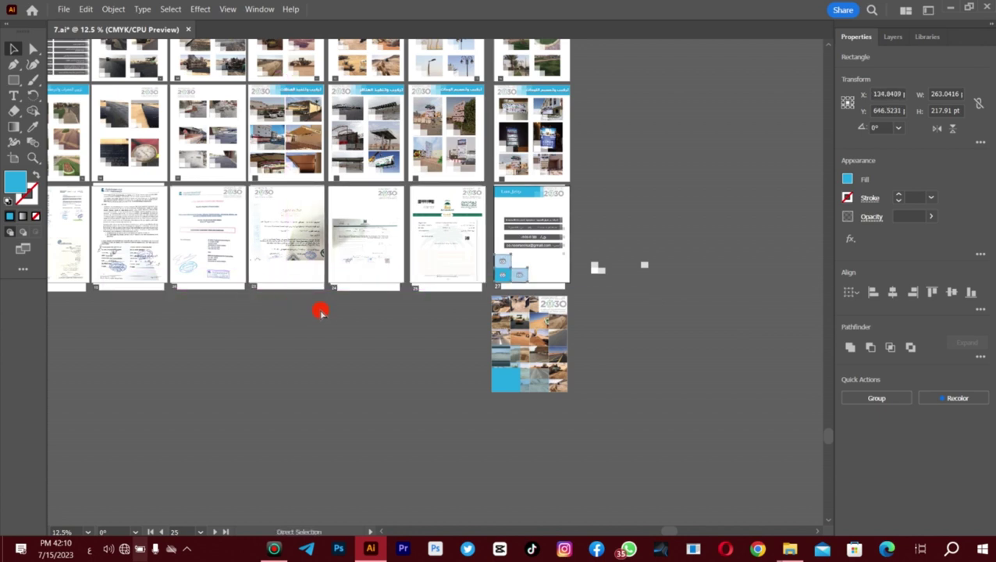
# Scale the blue ornament on page 27 down to about 132 by 109 pt and fit it into the lower-left page corner
pyautogui.moveTo(525, 256)
pyautogui.mouseDown()
pyautogui.moveTo(500, 275)
pyautogui.moveTo(511, 265)
pyautogui.mouseUp()
pyautogui.click(645, 238)
pyautogui.click(500, 275)
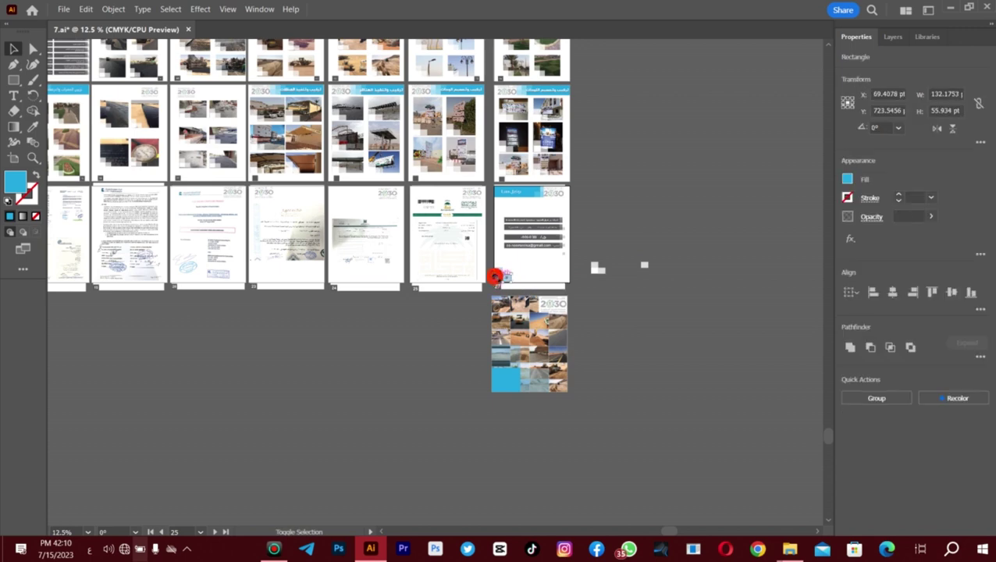
pyautogui.press('z')
pyautogui.click(356, 303)
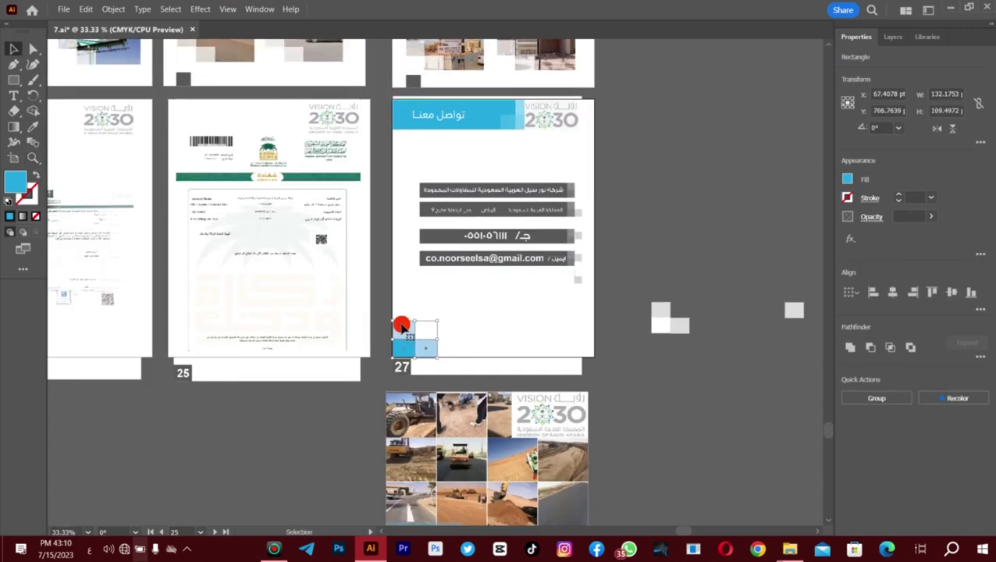
# Copy the small blue ornament onto the lower-left corners of pages 25, 24, 23, 20, 19 and 18
pyautogui.moveTo(400, 326); pyautogui.dragTo(177, 330)
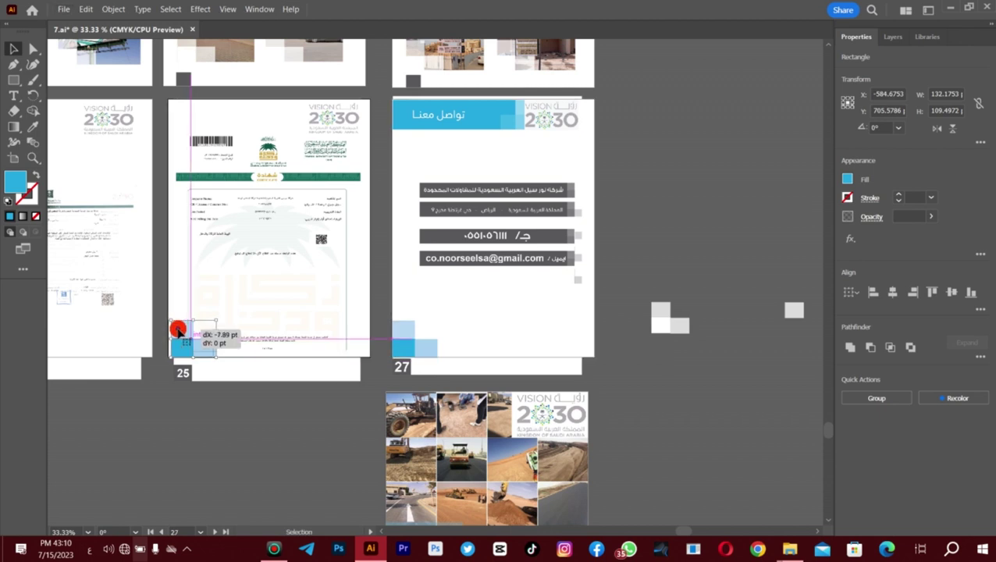
pyautogui.hscroll(-5, 624, 493)
pyautogui.moveTo(504, 348); pyautogui.dragTo(287, 348)
pyautogui.moveTo(293, 343); pyautogui.dragTo(75, 349)
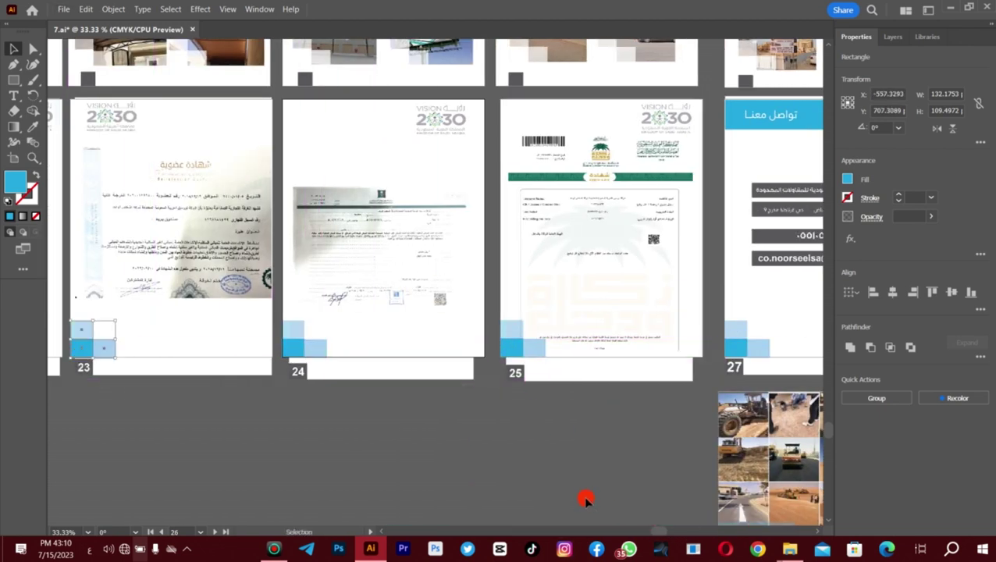
pyautogui.hscroll(-10, 644, 527)
pyautogui.moveTo(600, 339); pyautogui.dragTo(178, 344)
pyautogui.hscroll(-5, 610, 527)
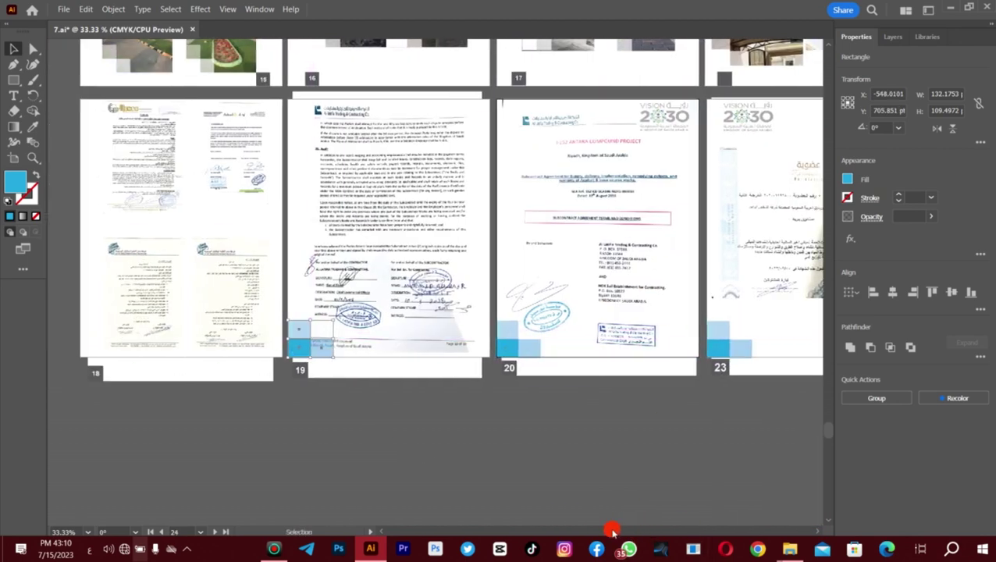
pyautogui.moveTo(359, 349); pyautogui.dragTo(151, 351)
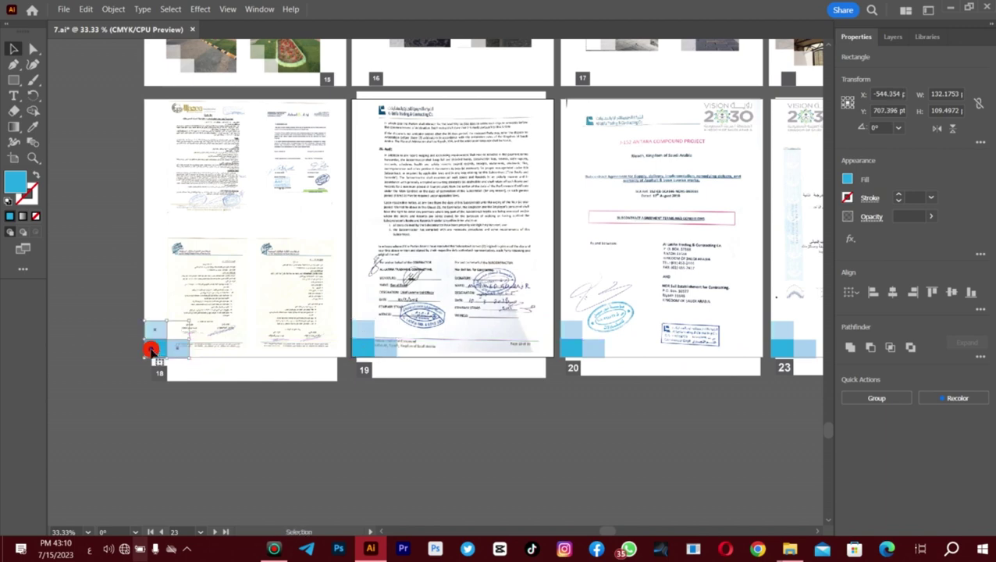
# Check how the blue corner ornaments sit on page 27 and across the last row of pages
pyautogui.moveTo(607, 531); pyautogui.dragTo(682, 509)
pyautogui.click(418, 348)
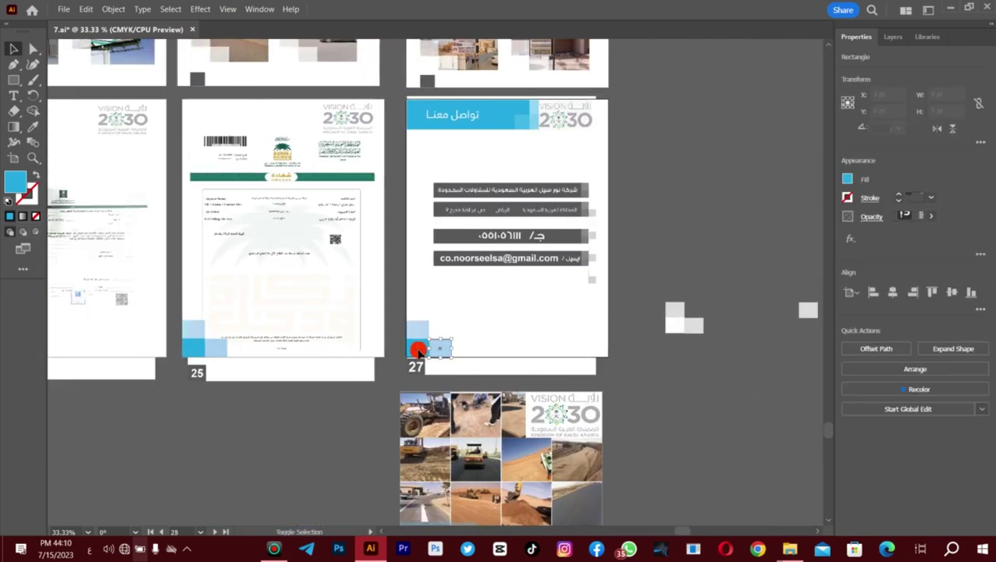
pyautogui.press('Delete')
pyautogui.scroll(1, 197, 216)
pyautogui.press('z')
pyautogui.keyDown('alt'); pyautogui.click(346, 277); pyautogui.keyUp('alt')
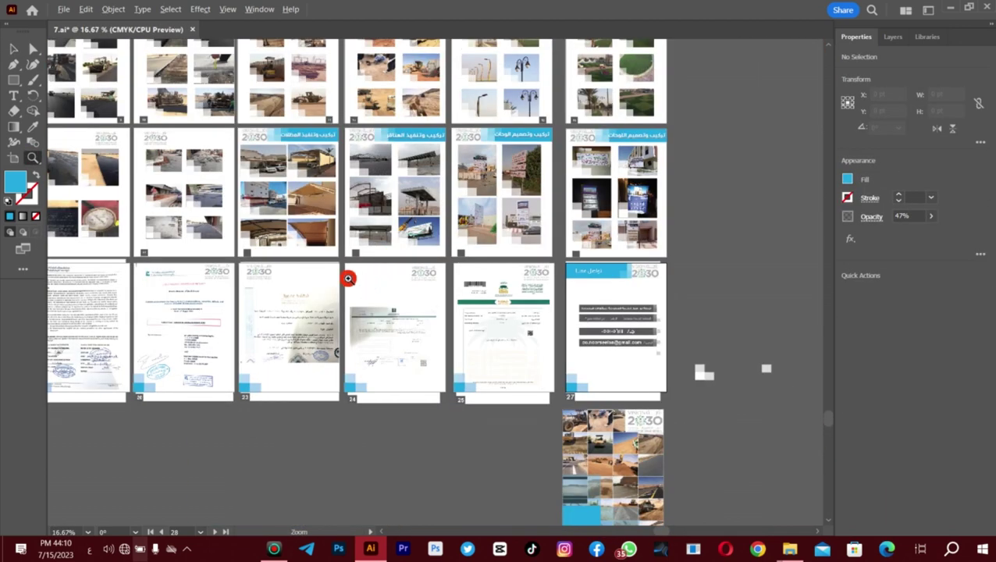
pyautogui.keyDown('alt'); pyautogui.click(308, 267); pyautogui.keyUp('alt')
pyautogui.click(308, 267)
pyautogui.click(333, 282)
pyautogui.hotkey('ctrl', '-')
pyautogui.hotkey('ctrl', '-')
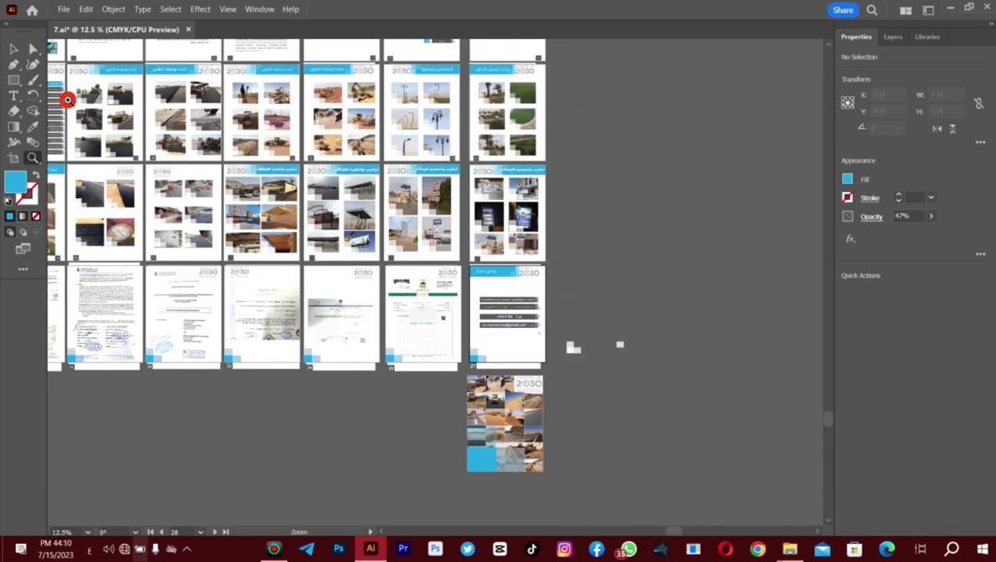
# Copy the dark grey page-number squares from the row above onto pages 23, 24, 25 and 27 and bring them to the front
pyautogui.click(13, 49)
pyautogui.moveTo(232, 262); pyautogui.dragTo(314, 263)
pyautogui.moveTo(478, 260); pyautogui.dragTo(309, 359)
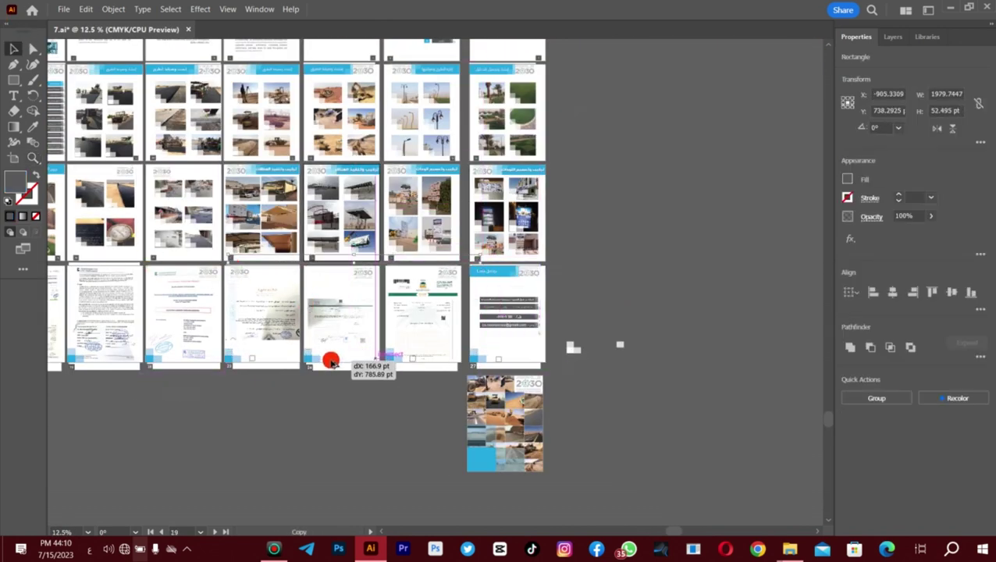
pyautogui.rightClick(331, 362)
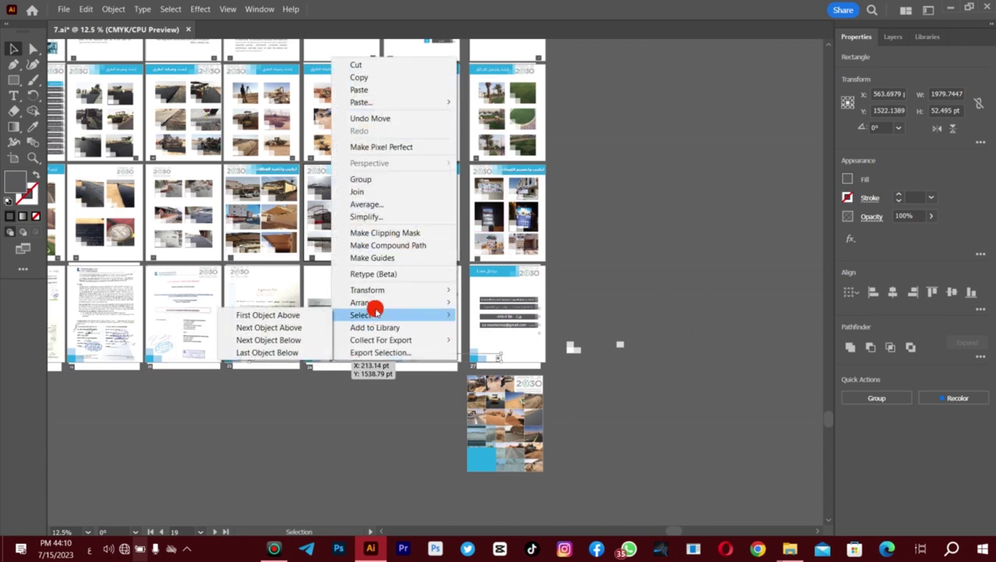
pyautogui.click(287, 304)
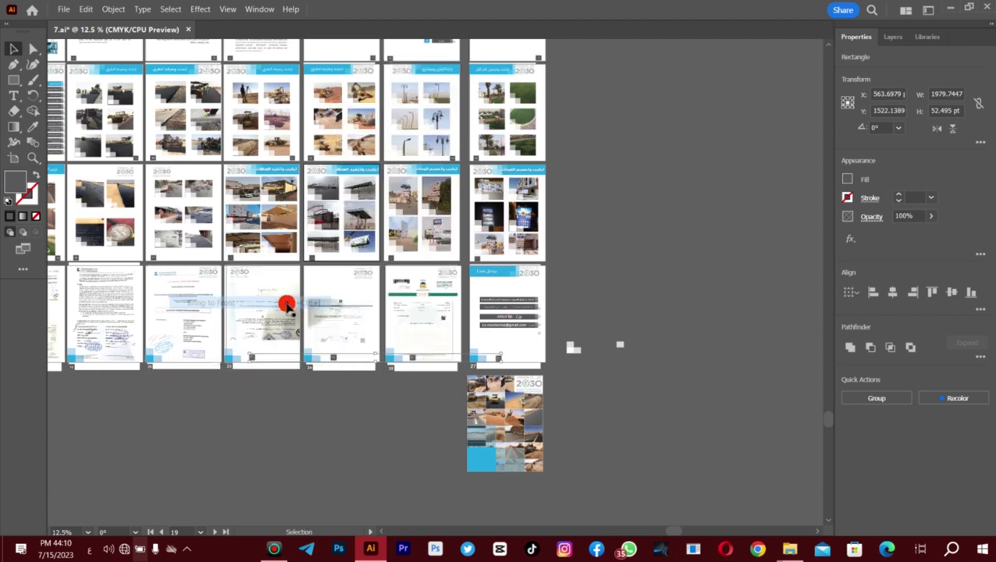
pyautogui.click(309, 411)
# Shift the copied grey squares slightly to the right along the lower edges of pages 23 to 27
pyautogui.moveTo(252, 359)
pyautogui.mouseDown()
pyautogui.moveTo(409, 355)
pyautogui.moveTo(584, 332)
pyautogui.mouseUp()
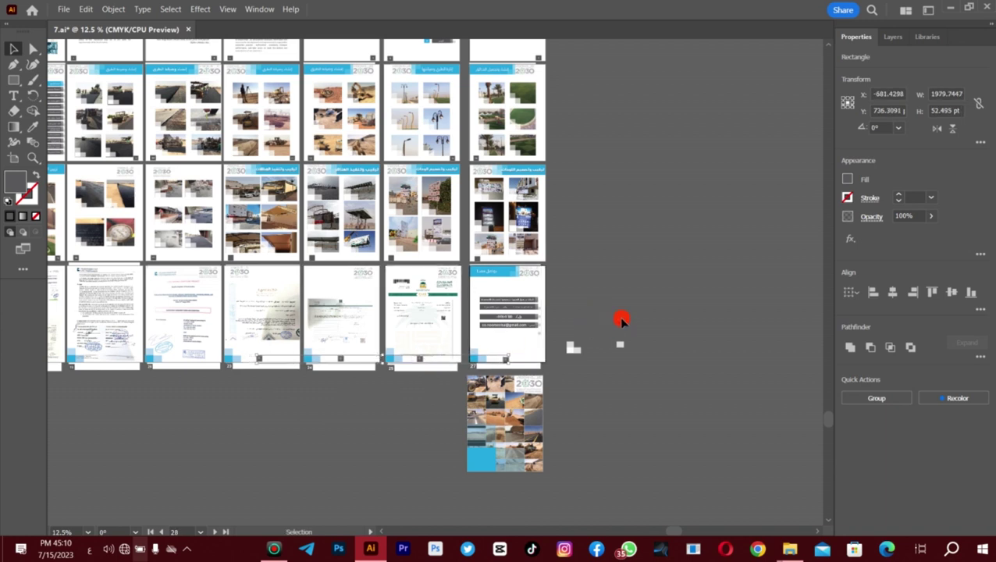
pyautogui.click(622, 320)
pyautogui.moveTo(231, 371); pyautogui.dragTo(564, 331)
pyautogui.click(628, 298)
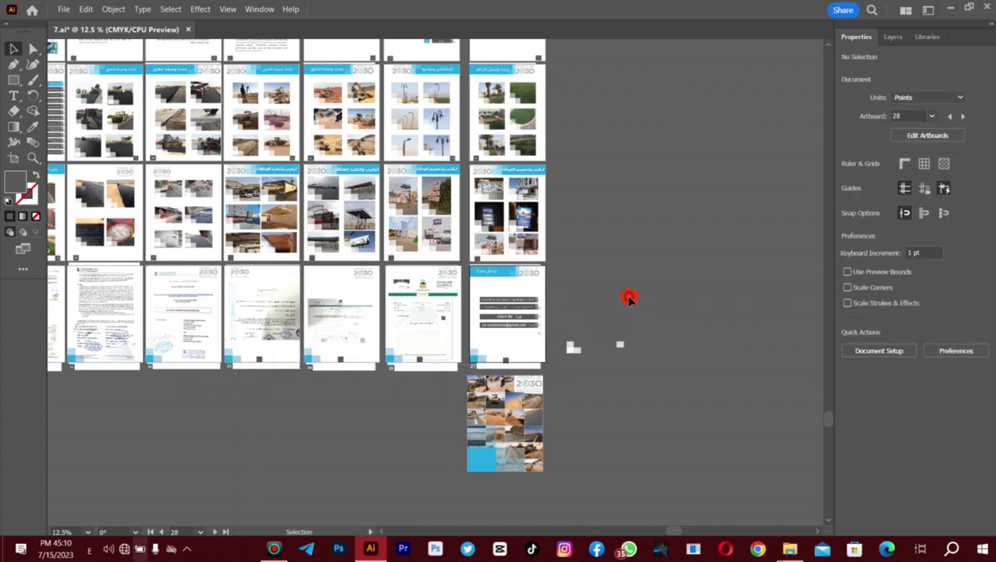
# Copy the dark grey square onto the lower edges of pages 20 and 19 and into the lower-right corner of page 18
pyautogui.moveTo(279, 361); pyautogui.dragTo(207, 389)
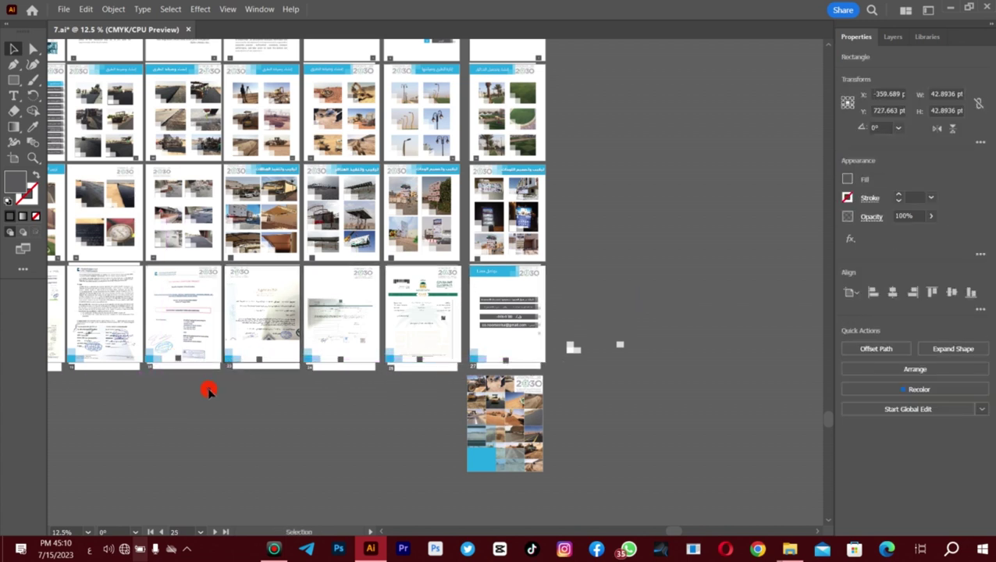
pyautogui.press('z')
pyautogui.click(512, 487)
pyautogui.click(308, 300)
pyautogui.press('v')
pyautogui.click(462, 274)
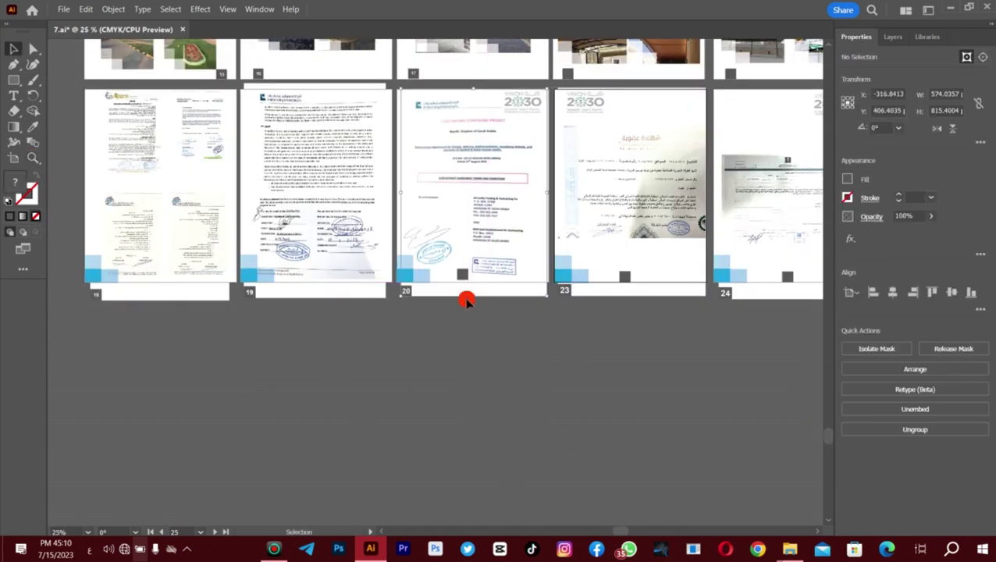
pyautogui.click(462, 279)
pyautogui.moveTo(461, 276); pyautogui.dragTo(221, 277)
pyautogui.click(471, 371)
pyautogui.click(298, 391)
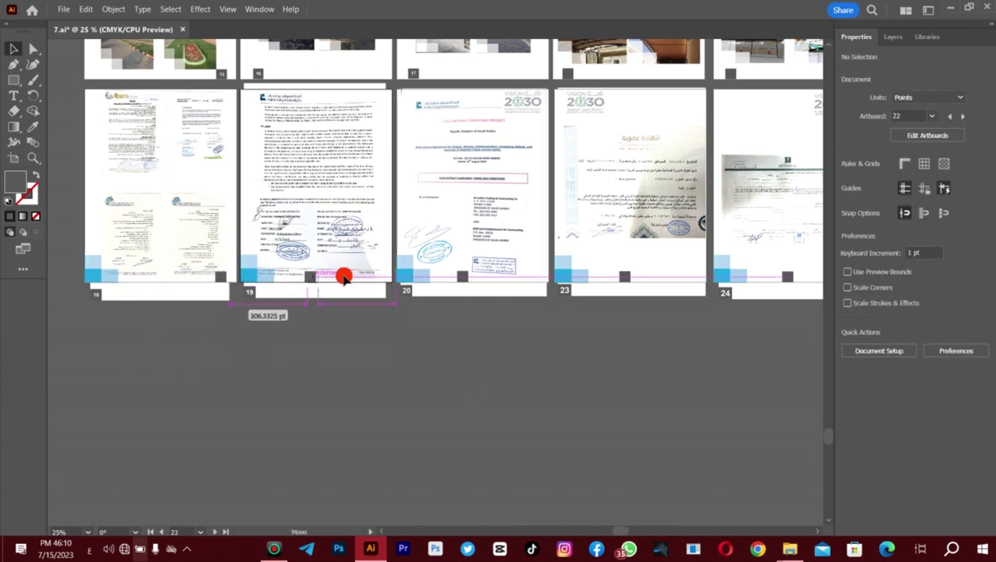
# Move the grey squares of pages 19, 20 and 23 into the lower-right corners of their pages
pyautogui.moveTo(309, 276); pyautogui.dragTo(294, 284)
pyautogui.moveTo(377, 276); pyautogui.dragTo(377, 276)
pyautogui.click(451, 344)
pyautogui.moveTo(461, 276); pyautogui.dragTo(537, 276)
pyautogui.click(589, 360)
pyautogui.moveTo(624, 277); pyautogui.dragTo(688, 278)
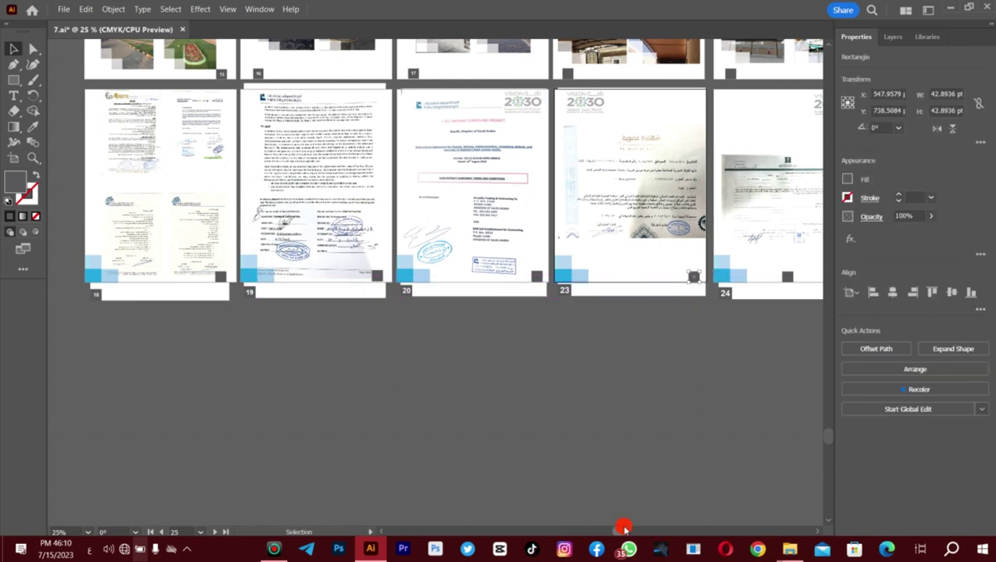
# Move the grey squares of page 25 and the contact page 27 into their lower-right corners
pyautogui.hscroll(5, 622, 529)
pyautogui.moveTo(564, 278); pyautogui.dragTo(628, 275)
pyautogui.scroll(-3, 640, 460)
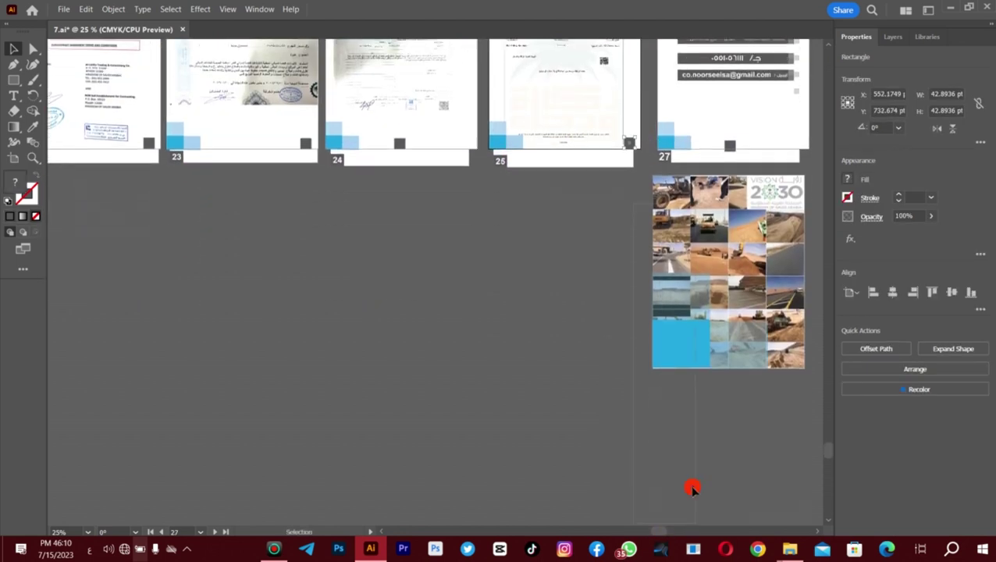
pyautogui.click(691, 485)
pyautogui.hscroll(3, 624, 296)
pyautogui.moveTo(601, 146); pyautogui.dragTo(668, 142)
pyautogui.scroll(3, 390, 203)
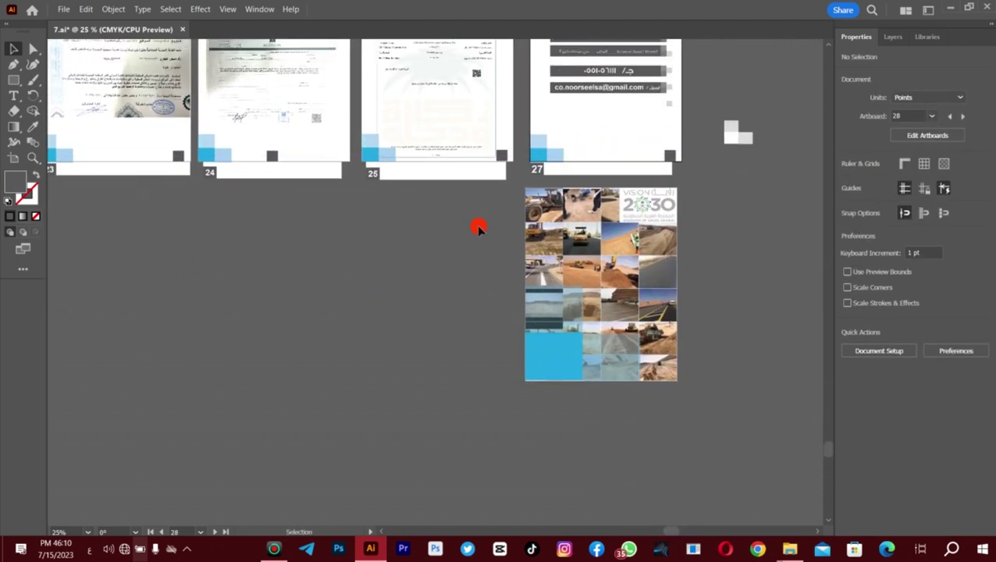
# Cover the old phone number on the contact page with a dark grey rectangle of about 173 by 36 pt
pyautogui.press('m')
pyautogui.moveTo(579, 95); pyautogui.dragTo(614, 99)
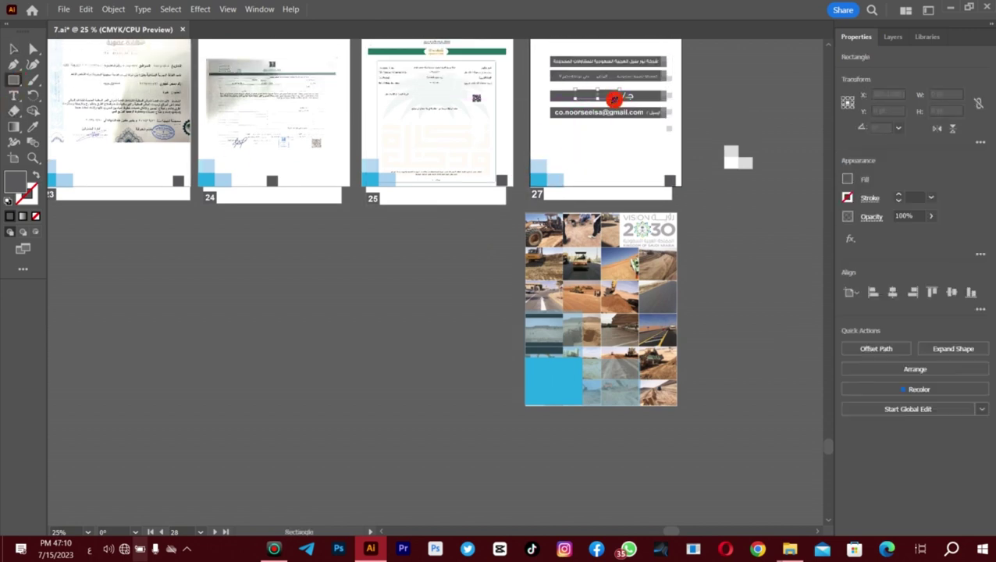
pyautogui.hscroll(-5, 707, 84)
pyautogui.press('v')
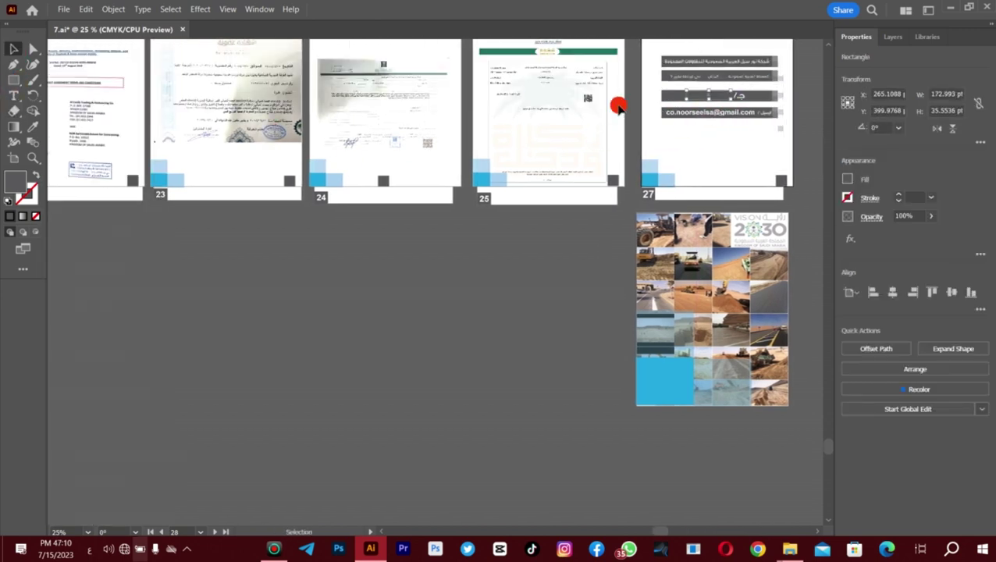
pyautogui.click(803, 114)
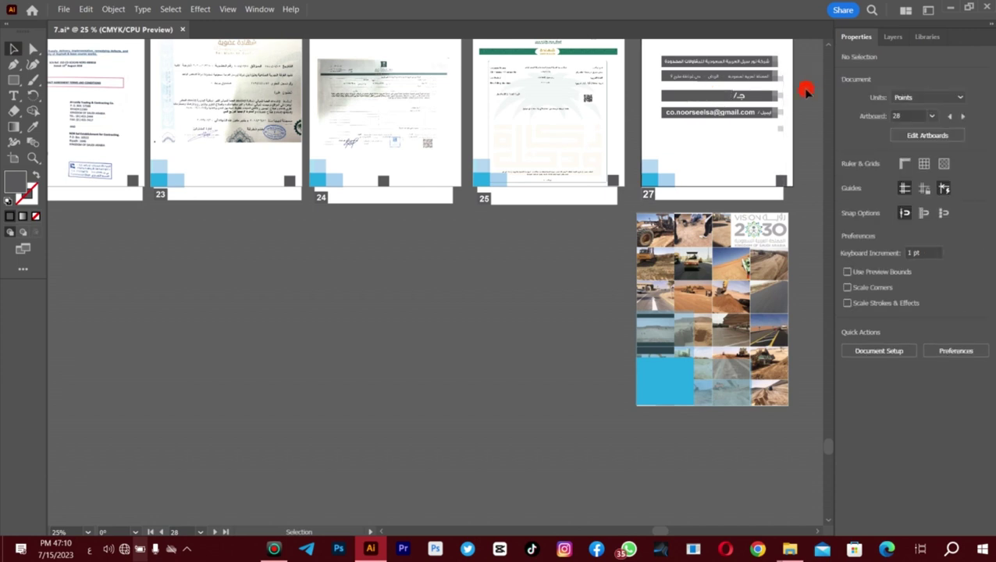
# Start a new text object on the contact page's mobile-number bar for the company's phone number
pyautogui.moveTo(710, 101); pyautogui.dragTo(783, 84)
pyautogui.click(715, 99)
pyautogui.hscroll(1, 706, 160)
pyautogui.scroll(3, 829, 436)
pyautogui.hscroll(2, 778, 188)
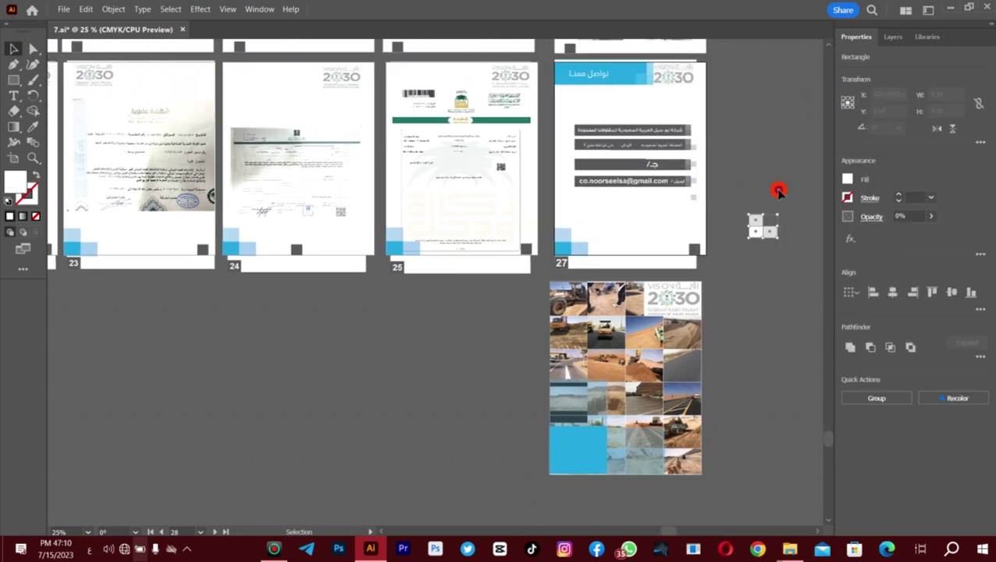
pyautogui.click(14, 94)
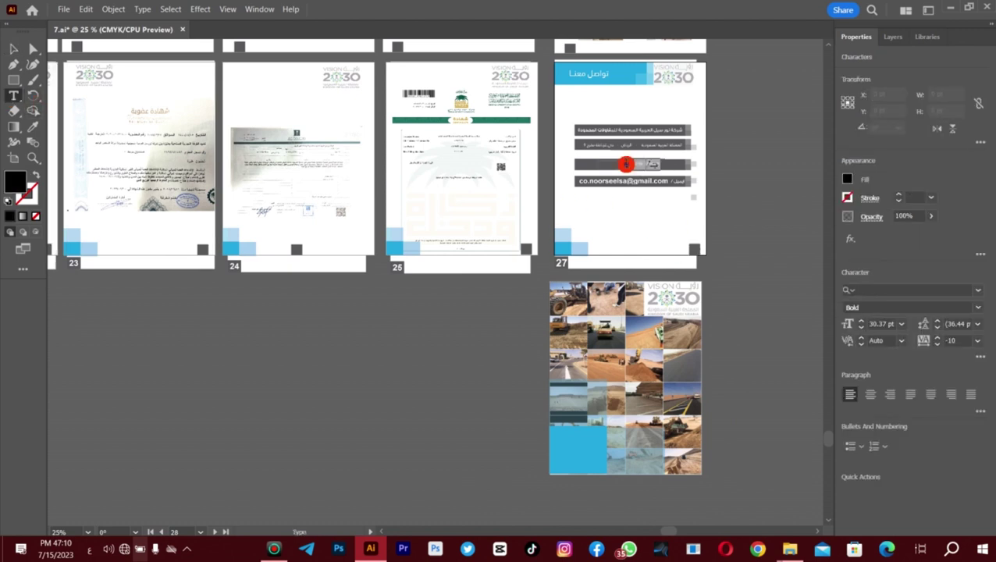
pyautogui.click(625, 164)
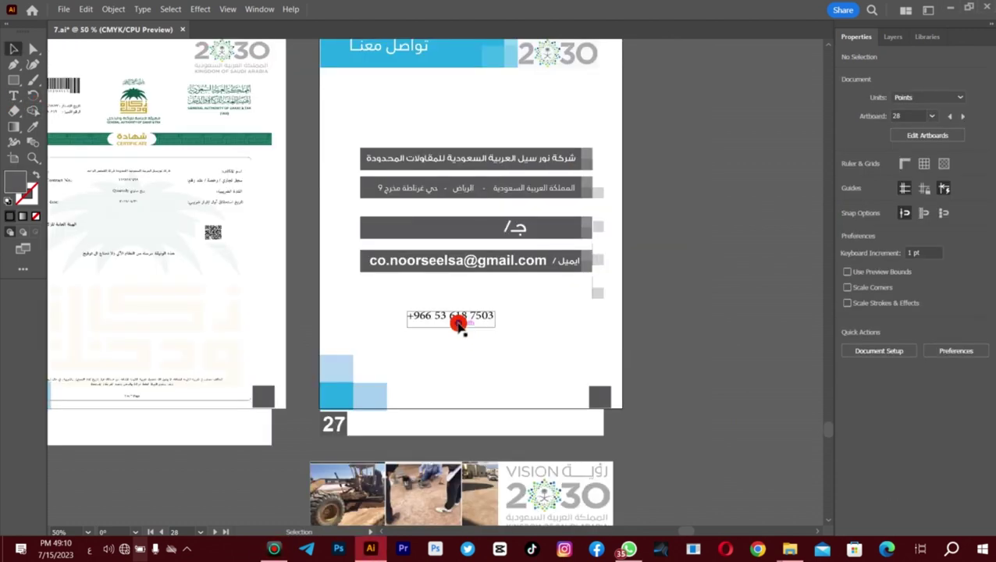
# Place the new phone number on the contact page's mobile-number bar and fill it white
pyautogui.moveTo(458, 323); pyautogui.dragTo(453, 227)
pyautogui.click(848, 179)
pyautogui.click(706, 203)
# Set the phone number's font to Yu Gothic UI Bold
pyautogui.click(936, 290)
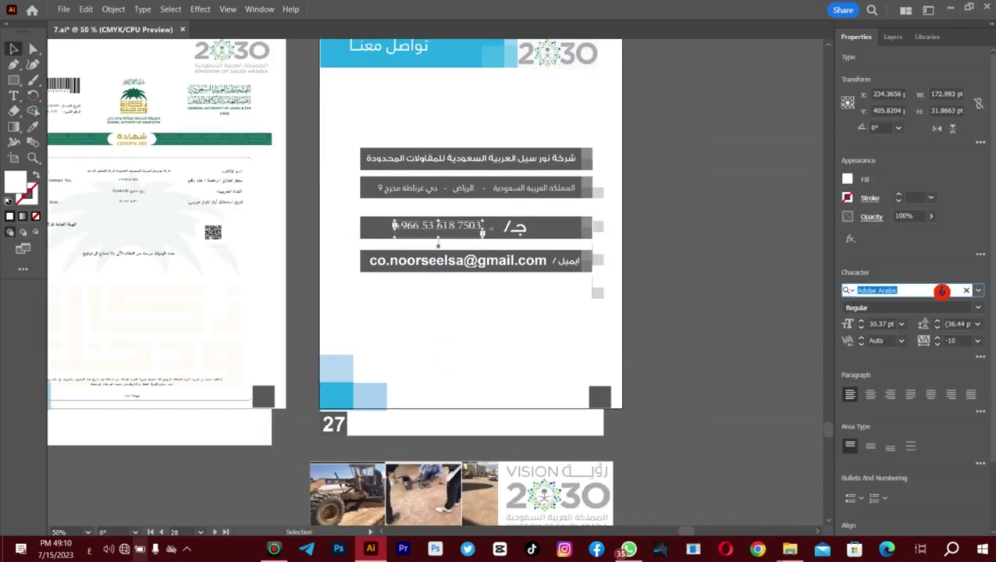
pyautogui.write('G')
pyautogui.scroll(-15, 736, 459)
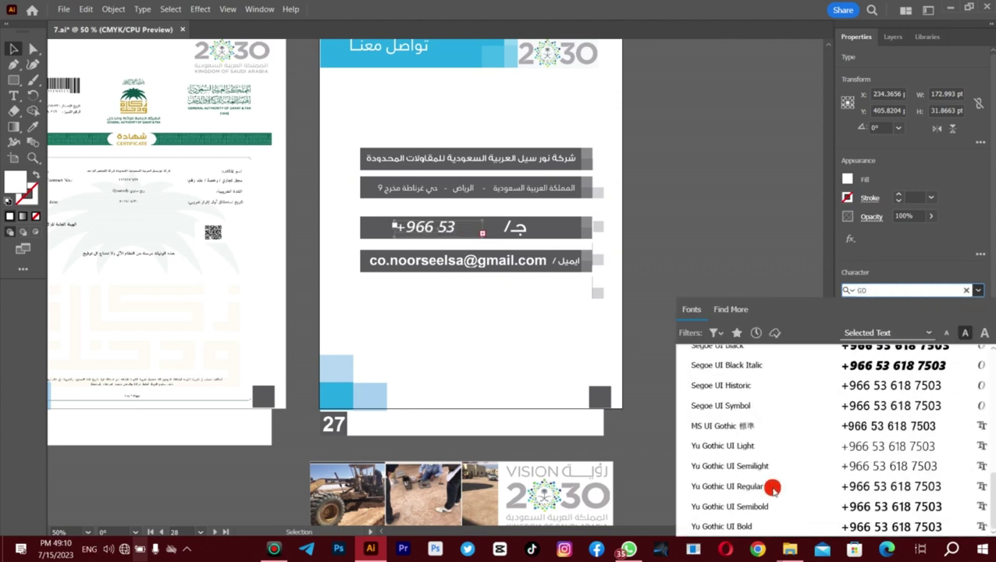
pyautogui.click(748, 485)
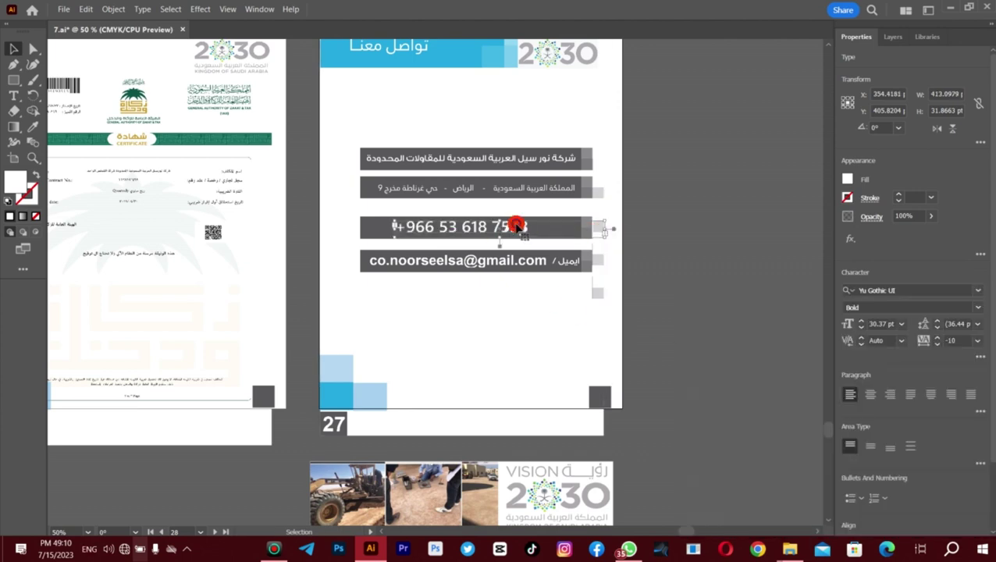
# Fit the phone number into its bar beside the Arabic mobile label and change its fill to cyan blue
pyautogui.moveTo(516, 226); pyautogui.dragTo(491, 227)
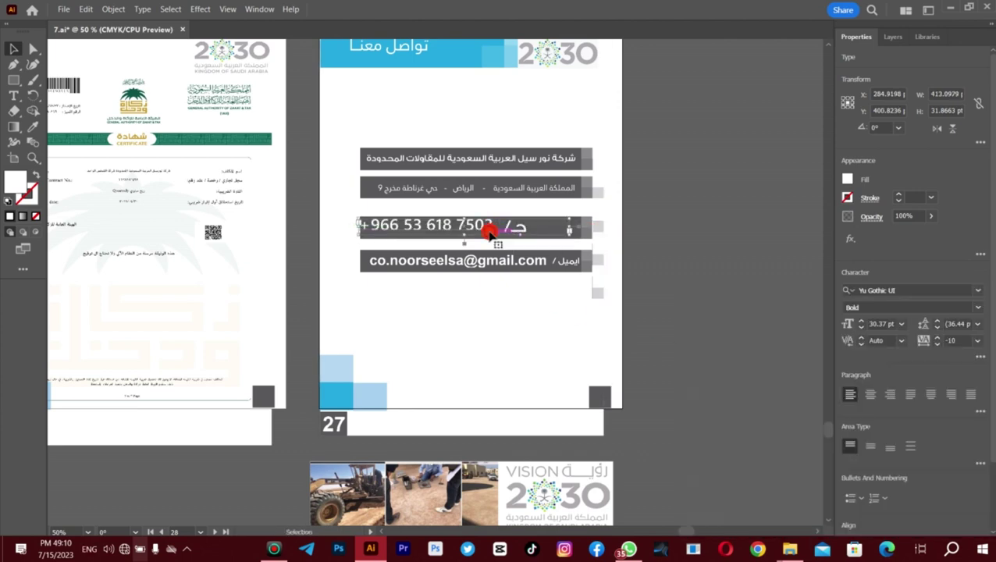
pyautogui.click(705, 245)
pyautogui.click(848, 188)
pyautogui.click(775, 229)
pyautogui.click(642, 238)
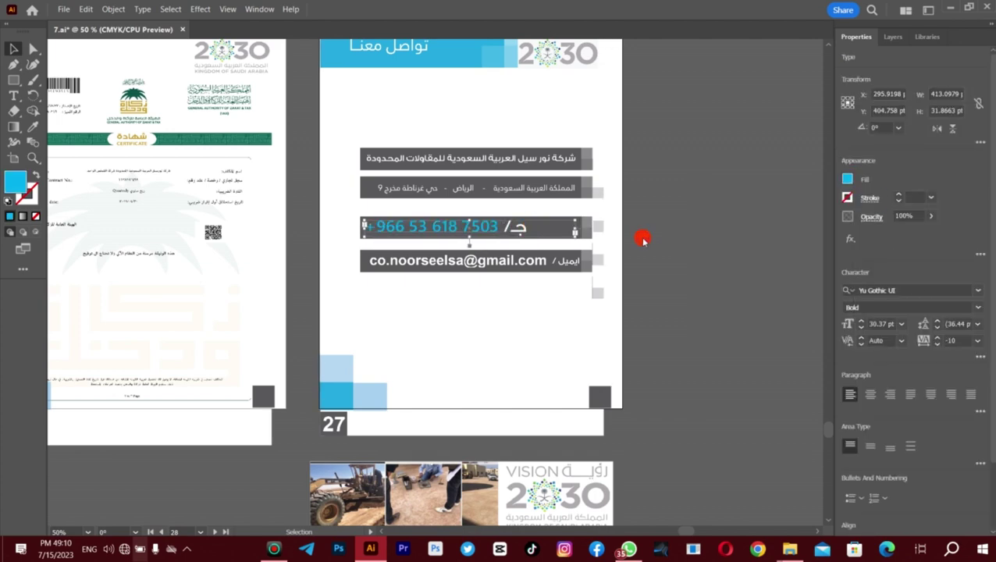
pyautogui.click(661, 234)
# Add a white page number 18 in Myriad Pro at 31.58 pt to the grey square of page 18
pyautogui.press('z')
pyautogui.keyDown('alt'); pyautogui.click(411, 251); pyautogui.keyUp('alt')
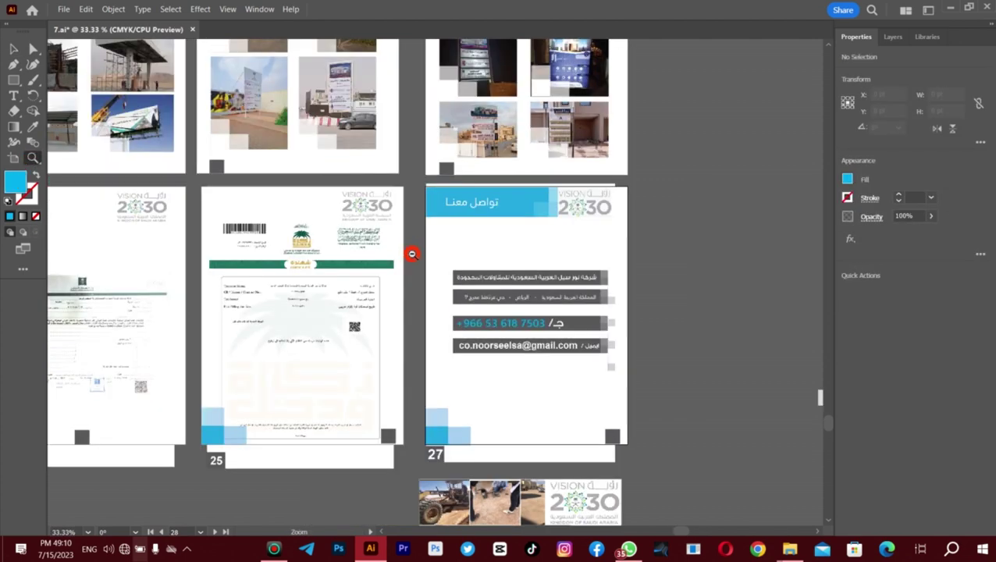
pyautogui.keyDown('alt'); pyautogui.click(351, 280); pyautogui.keyUp('alt')
pyautogui.keyDown('alt'); pyautogui.click(259, 274); pyautogui.keyUp('alt')
pyautogui.click(259, 274)
pyautogui.keyDown('alt'); pyautogui.click(278, 218); pyautogui.keyUp('alt')
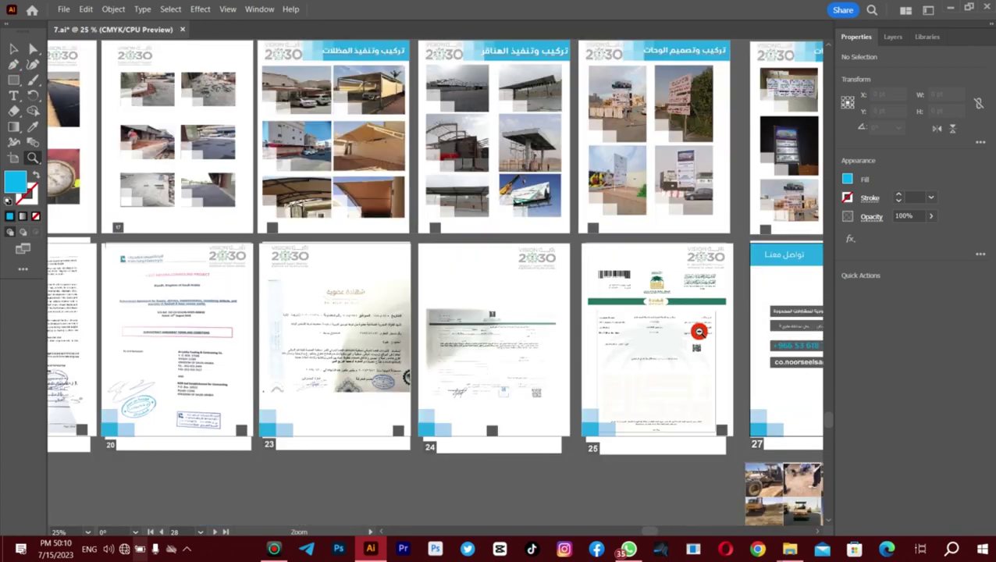
pyautogui.click(297, 161)
pyautogui.scroll(5, 558, 217)
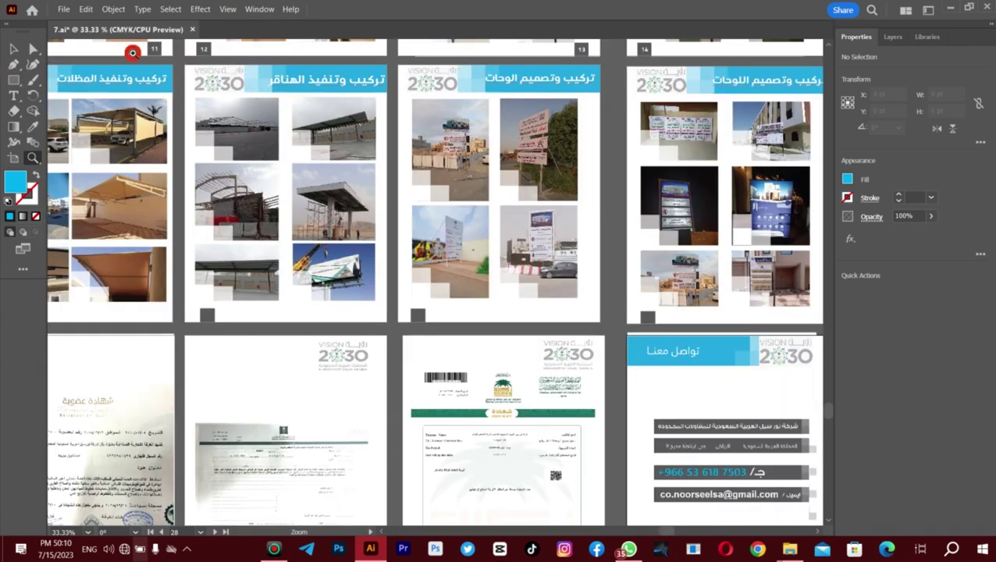
pyautogui.press('t')
pyautogui.click(220, 316)
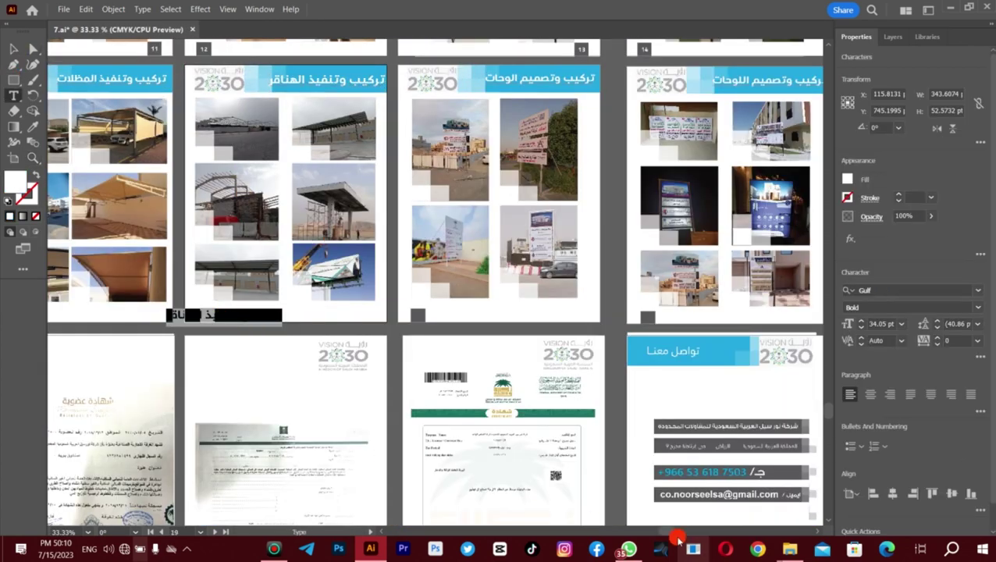
pyautogui.hscroll(-4, 633, 533)
pyautogui.moveTo(464, 318); pyautogui.dragTo(283, 316)
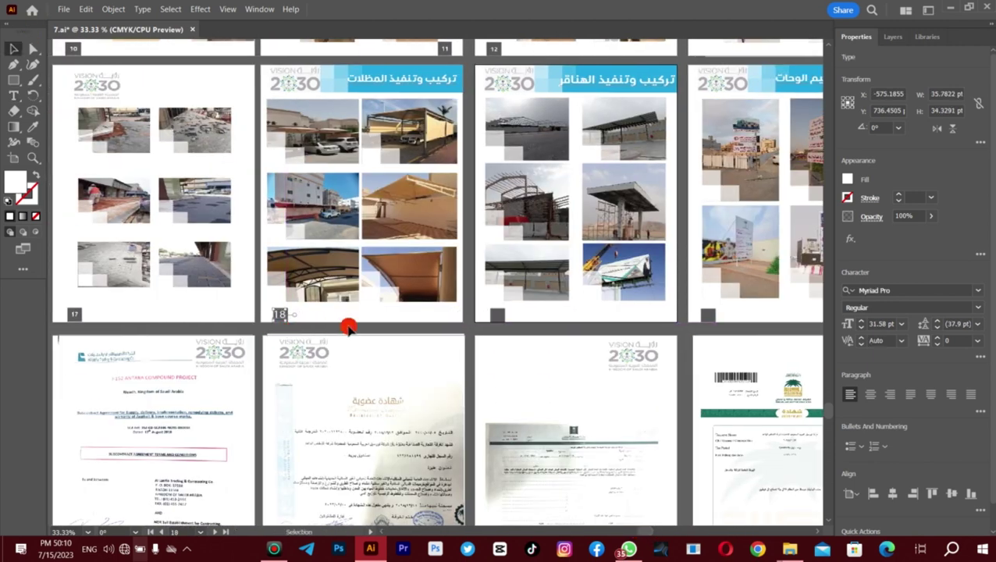
# Copy page number 18 into the grey squares of the next two pages and change the copies to 19 and 20
pyautogui.moveTo(287, 327); pyautogui.dragTo(496, 315)
pyautogui.doubleClick(495, 315)
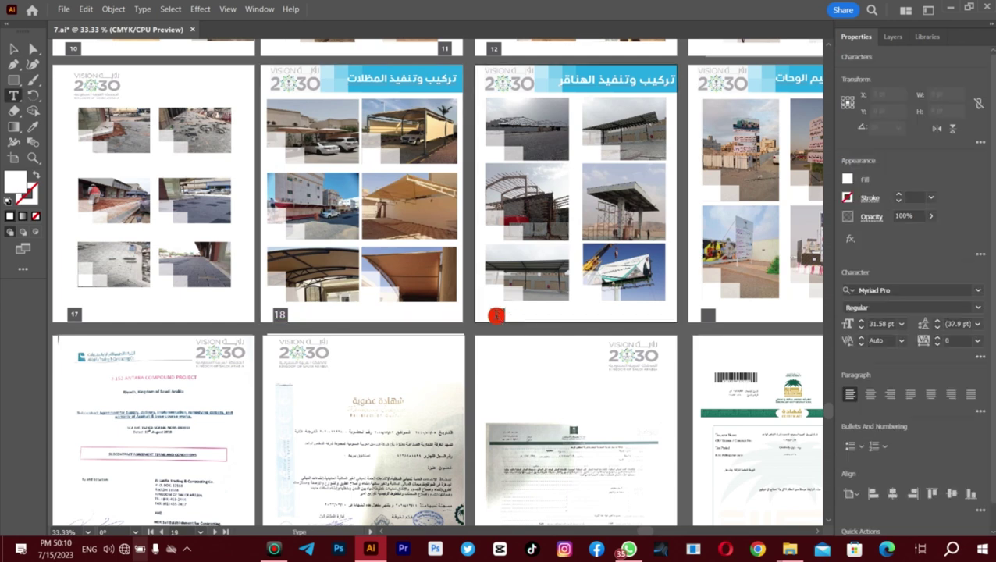
pyautogui.click(708, 315)
pyautogui.press('Escape')
pyautogui.hscroll(5, 639, 533)
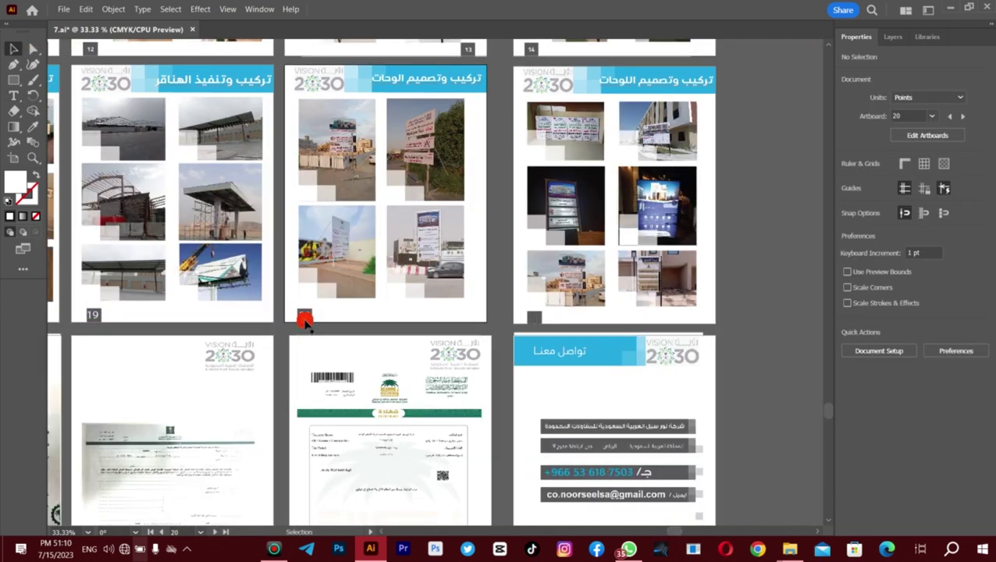
# Copy page number 20 into the grey square of the last project page and change it to 21
pyautogui.moveTo(304, 315); pyautogui.dragTo(533, 320)
pyautogui.click(716, 280)
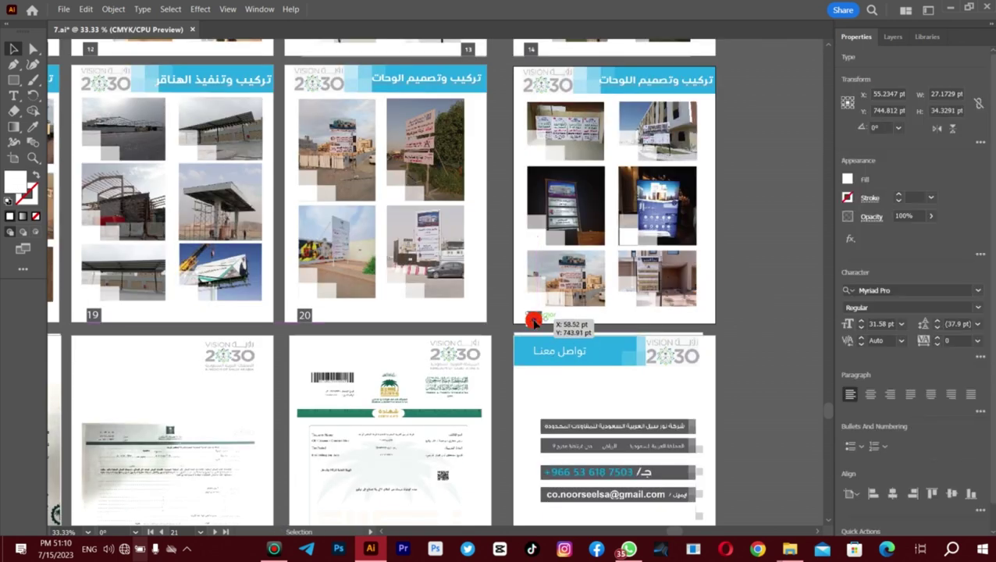
pyautogui.hotkey('ctrl', 'shift', 'a')
pyautogui.moveTo(301, 317); pyautogui.dragTo(540, 331)
pyautogui.click(533, 327)
pyautogui.click(533, 318)
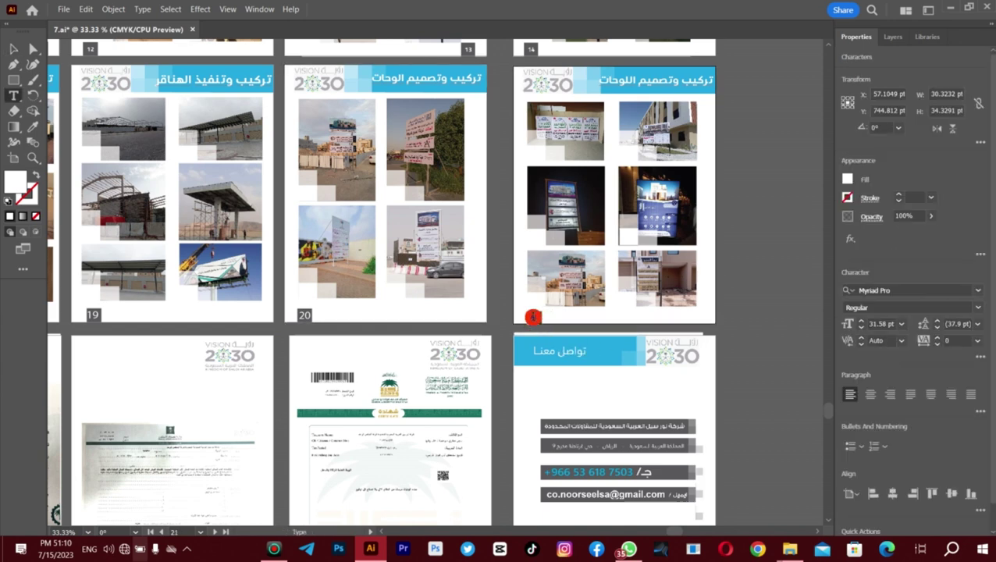
pyautogui.click(531, 318)
pyautogui.click(530, 319)
pyautogui.click(747, 267)
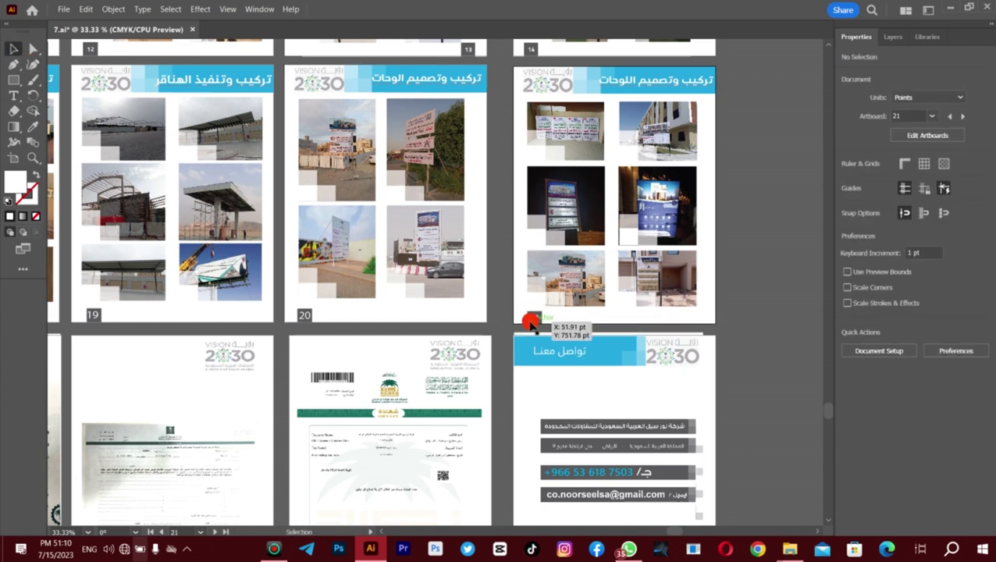
pyautogui.click(529, 319)
pyautogui.click(414, 338)
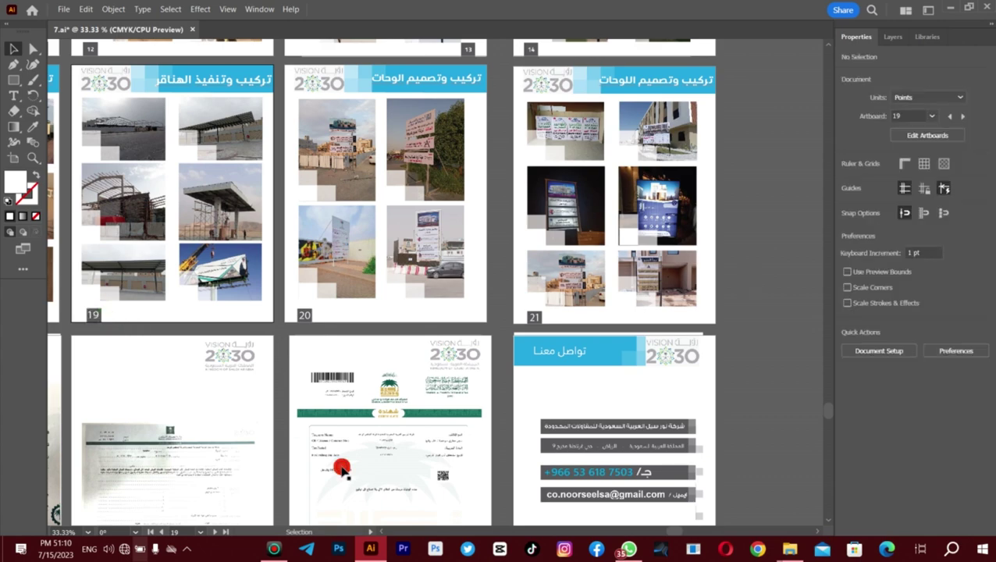
# Reduce page number 18 to 21.58 pt and position it inside its grey square
pyautogui.press('z')
pyautogui.moveTo(780, 421); pyautogui.dragTo(634, 528)
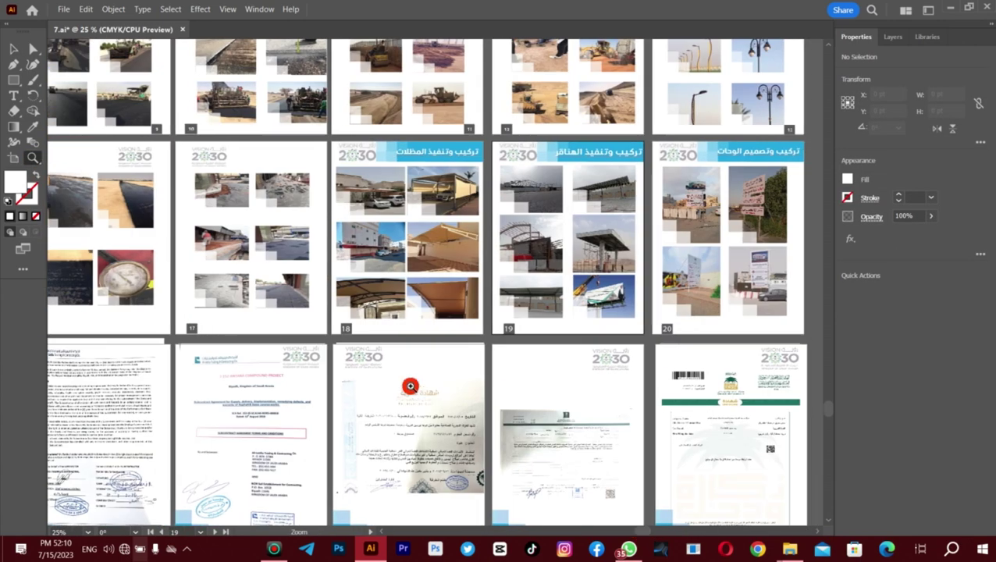
pyautogui.moveTo(409, 384); pyautogui.dragTo(503, 319)
pyautogui.click(259, 263)
pyautogui.click(424, 243)
pyautogui.press('v')
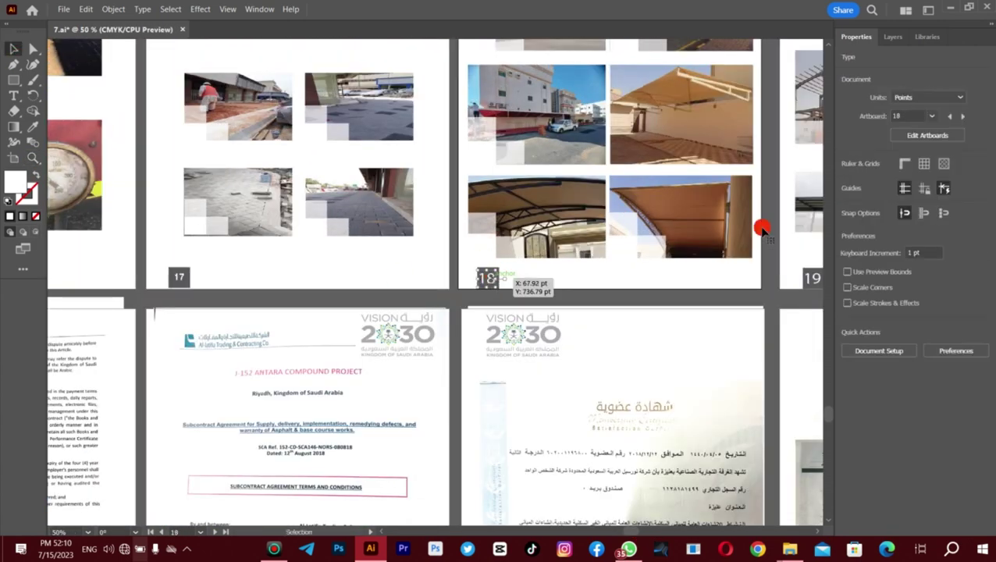
pyautogui.click(868, 326)
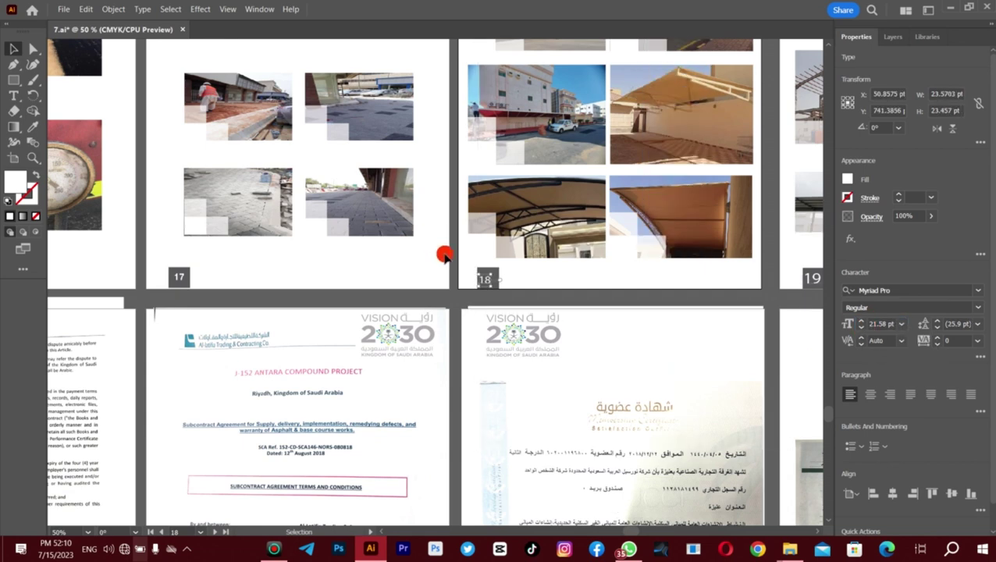
# Reduce page numbers 19, 20 and 21 together to 20.58 pt and fit them inside their grey squares
pyautogui.moveTo(629, 530); pyautogui.dragTo(660, 527)
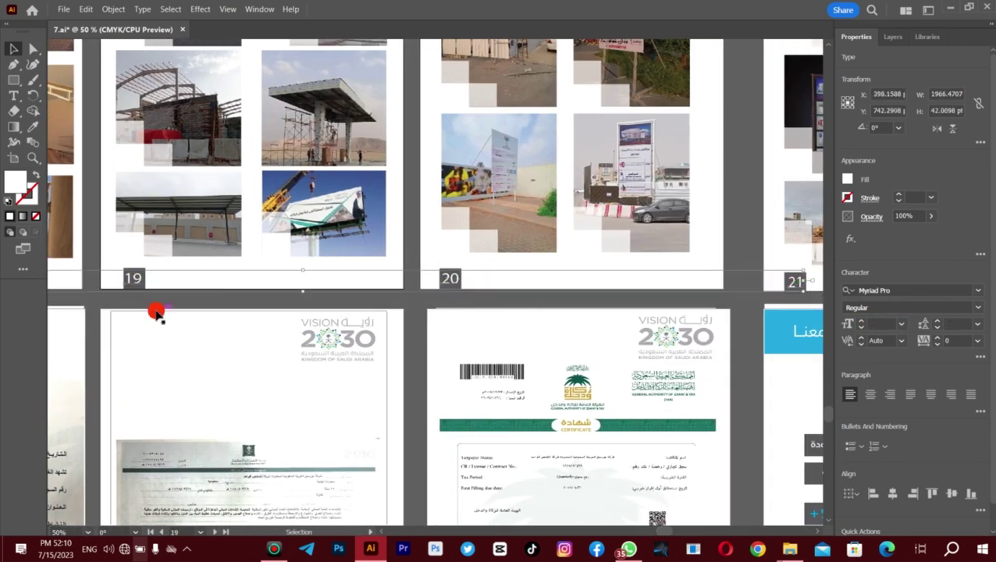
pyautogui.click(451, 280)
pyautogui.click(871, 326)
pyautogui.write('20')
pyautogui.press('Return')
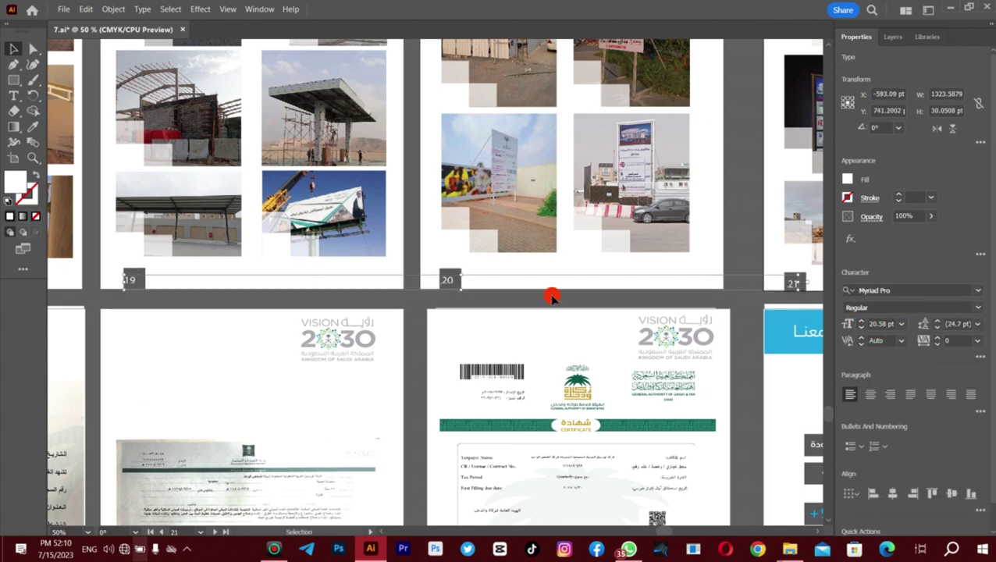
pyautogui.click(554, 301)
# Copy page number 18 into the grey square of the document page labelled 19 and change it to 22
pyautogui.hotkey('ctrl', '-')
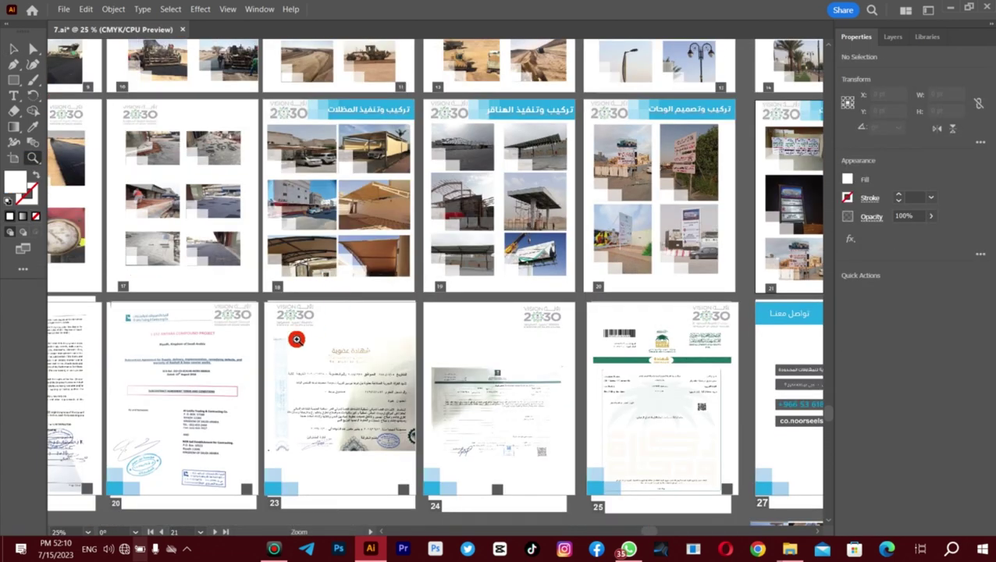
pyautogui.press('v')
pyautogui.hscroll(-5, 626, 533)
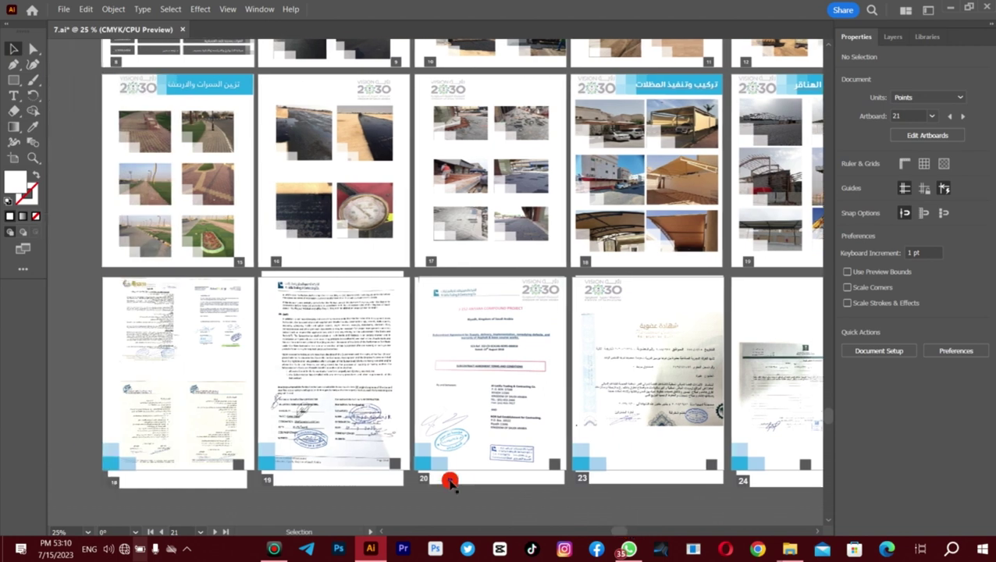
pyautogui.moveTo(591, 262); pyautogui.dragTo(396, 466)
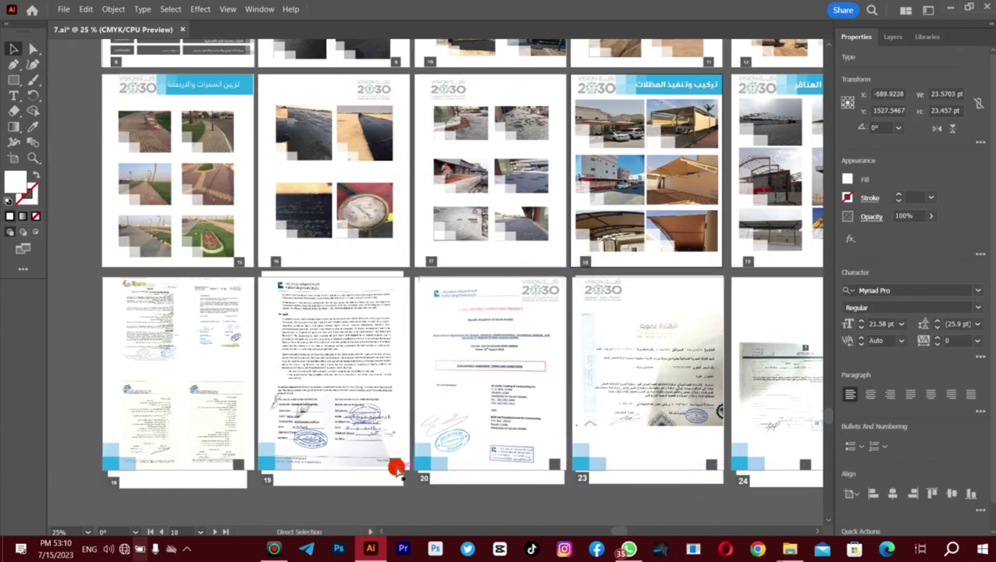
pyautogui.press('t')
# Copy the new page number into the grey square of the page labelled 20 and change it to 23 at 21.58 pt
pyautogui.moveTo(396, 463); pyautogui.dragTo(553, 464)
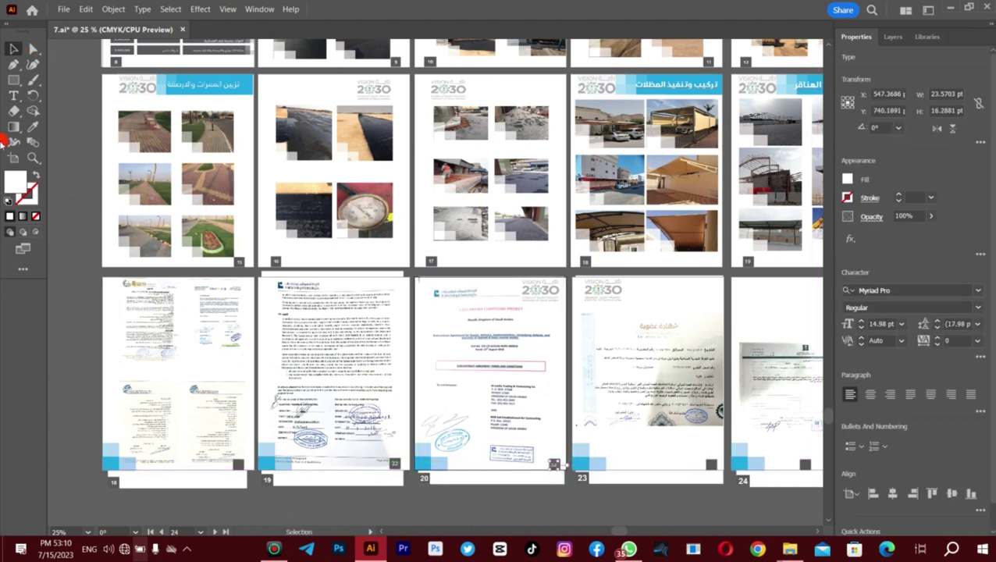
pyautogui.scroll(-5, 540, 443)
pyautogui.press('z')
pyautogui.click(233, 108)
pyautogui.click(458, 208)
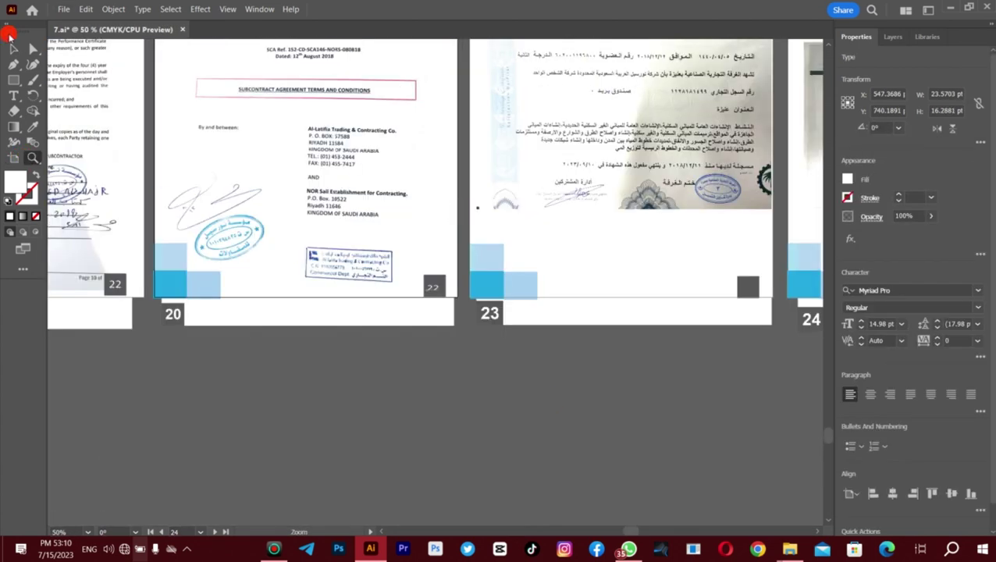
pyautogui.doubleClick(425, 284)
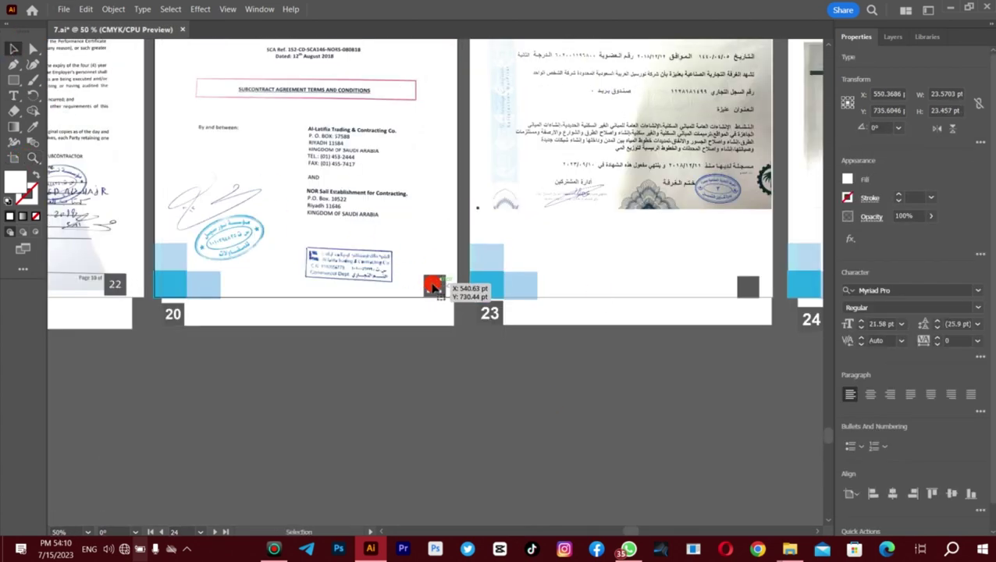
# Copy page number 23 into the grey square of the membership certificate page and change it to 24
pyautogui.moveTo(434, 289); pyautogui.dragTo(746, 285)
pyautogui.doubleClick(747, 286)
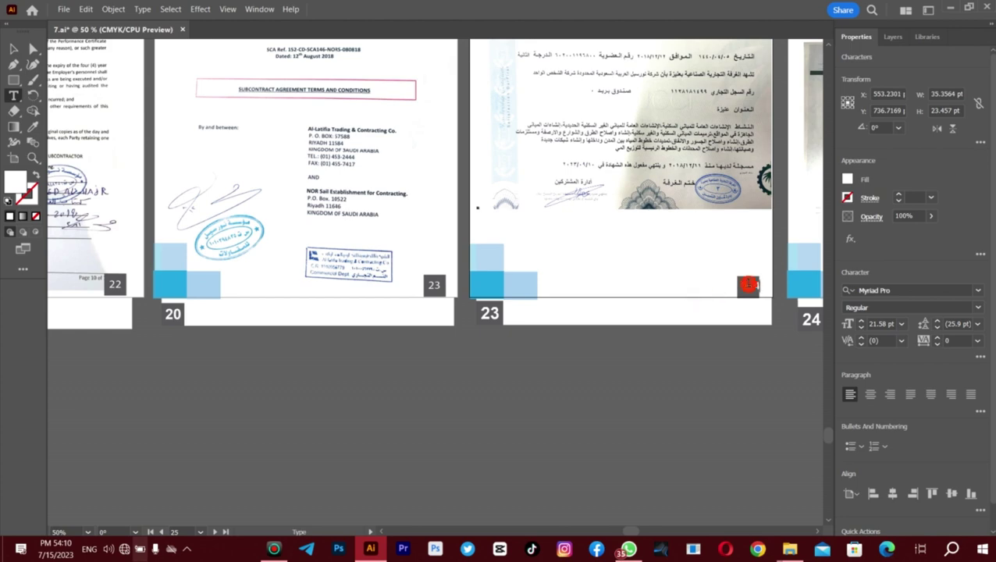
pyautogui.press('Escape')
# Copy page number 24 into the grey square of the page labelled 24, change it to 25 and centre it
pyautogui.moveTo(651, 536)
pyautogui.mouseDown()
pyautogui.moveTo(657, 528)
pyautogui.moveTo(636, 530)
pyautogui.mouseUp()
pyautogui.moveTo(349, 291); pyautogui.dragTo(599, 286)
pyautogui.doubleClick(599, 286)
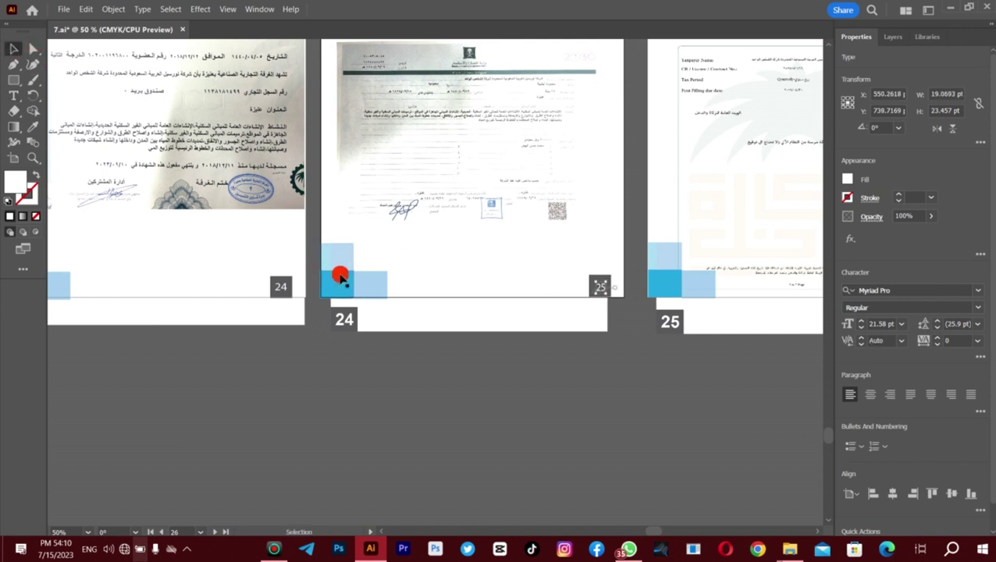
pyautogui.click(625, 361)
pyautogui.click(598, 284)
# Copy page number 25 into the grey square of the tax certificate page labelled 25 and change it to 26
pyautogui.hscroll(3, 598, 284)
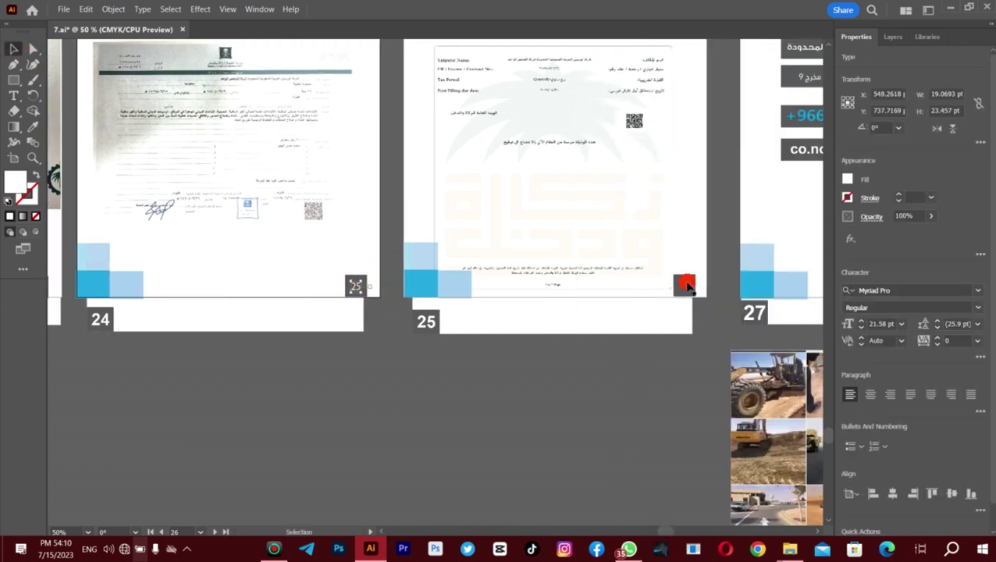
pyautogui.click(685, 282)
pyautogui.moveTo(372, 295); pyautogui.dragTo(682, 284)
pyautogui.doubleClick(684, 285)
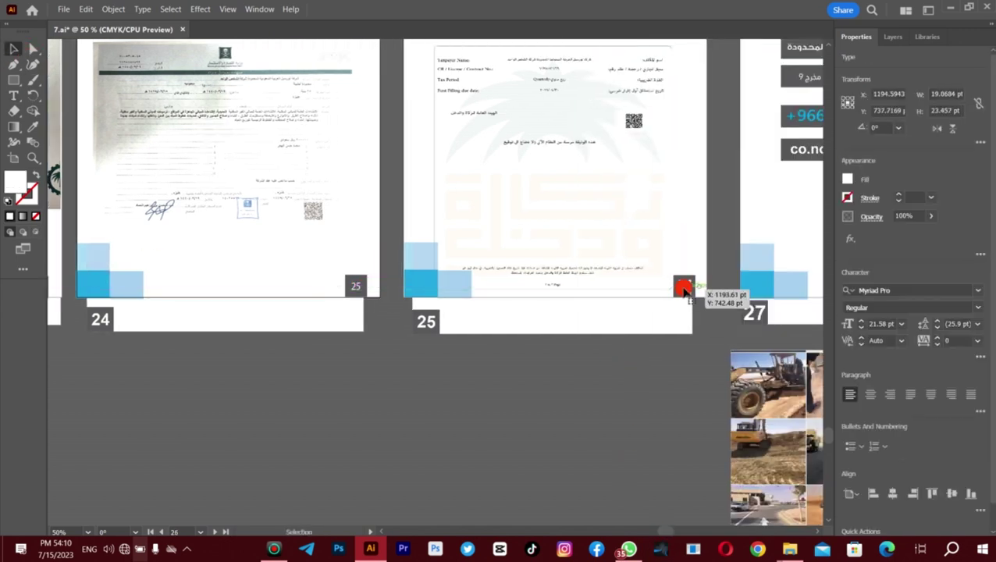
pyautogui.click(24, 50)
# Add page number 28 at 20.58 pt to the grey square of the contact page
pyautogui.hscroll(6, 214, 298)
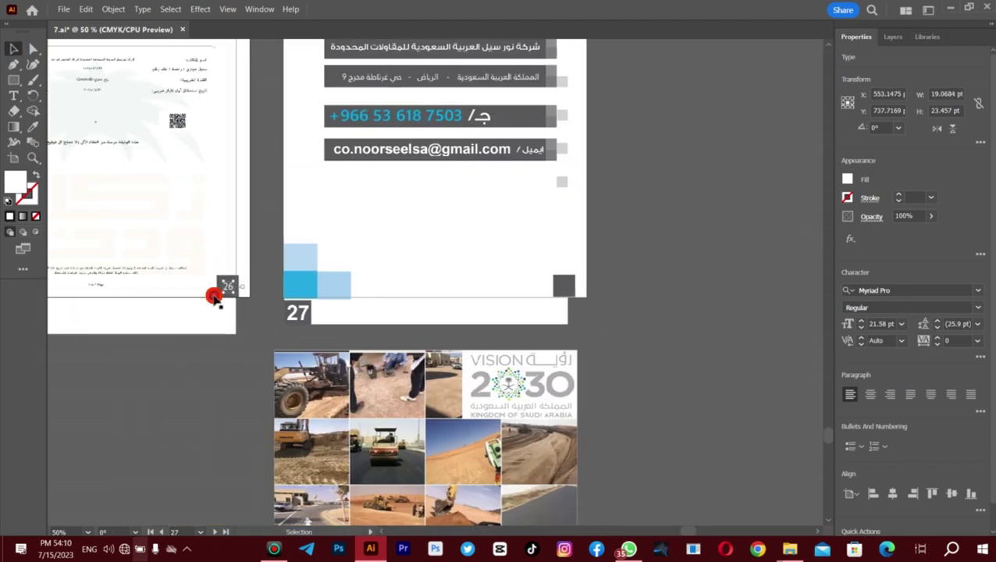
pyautogui.moveTo(527, 293); pyautogui.dragTo(562, 285)
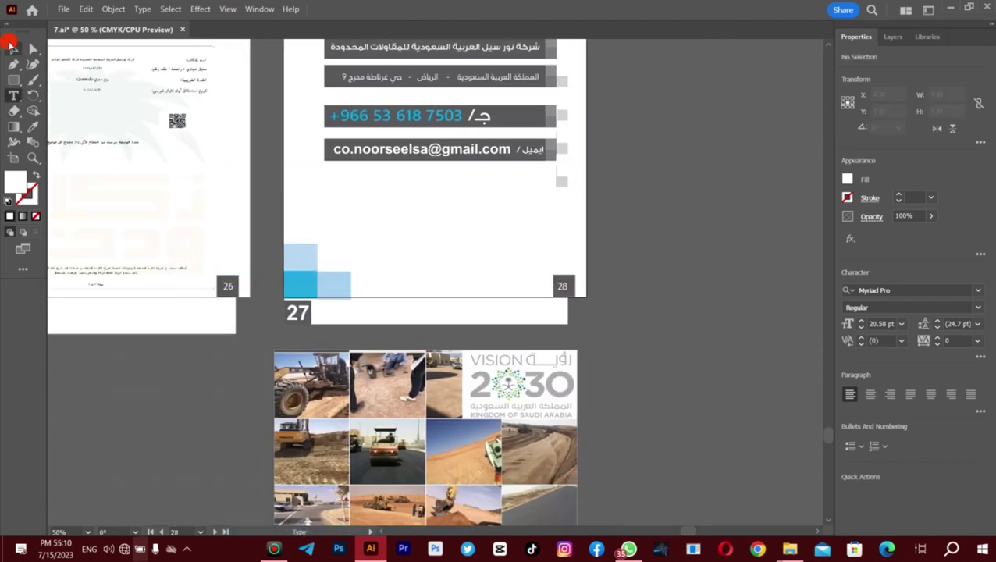
pyautogui.hotkey('ctrl', 'shift', 'a')
pyautogui.click(564, 286)
pyautogui.click(191, 173)
pyautogui.press('z')
pyautogui.keyDown('alt'); pyautogui.click(315, 222); pyautogui.keyUp('alt')
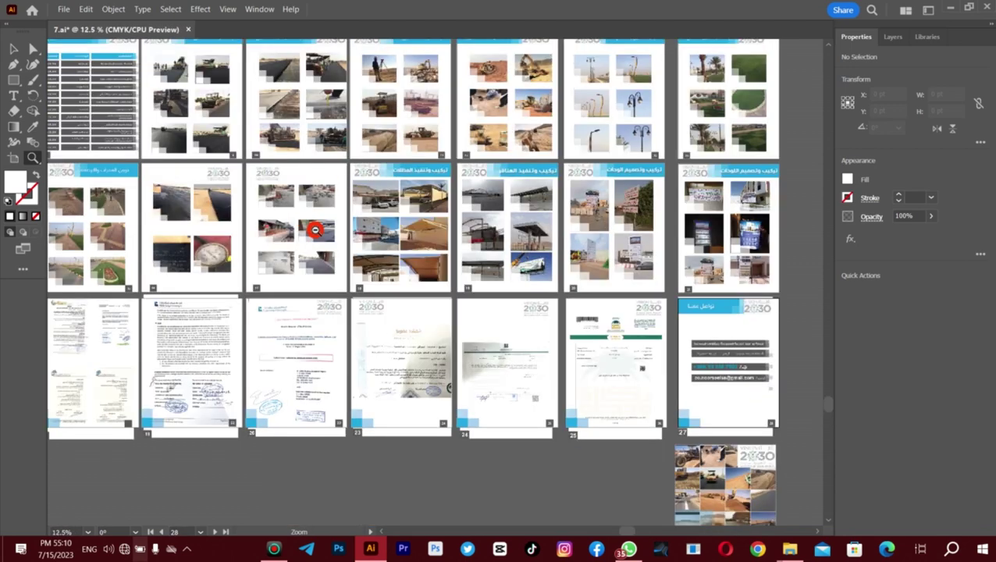
pyautogui.keyDown('alt'); pyautogui.click(493, 211); pyautogui.keyUp('alt')
pyautogui.press('v')
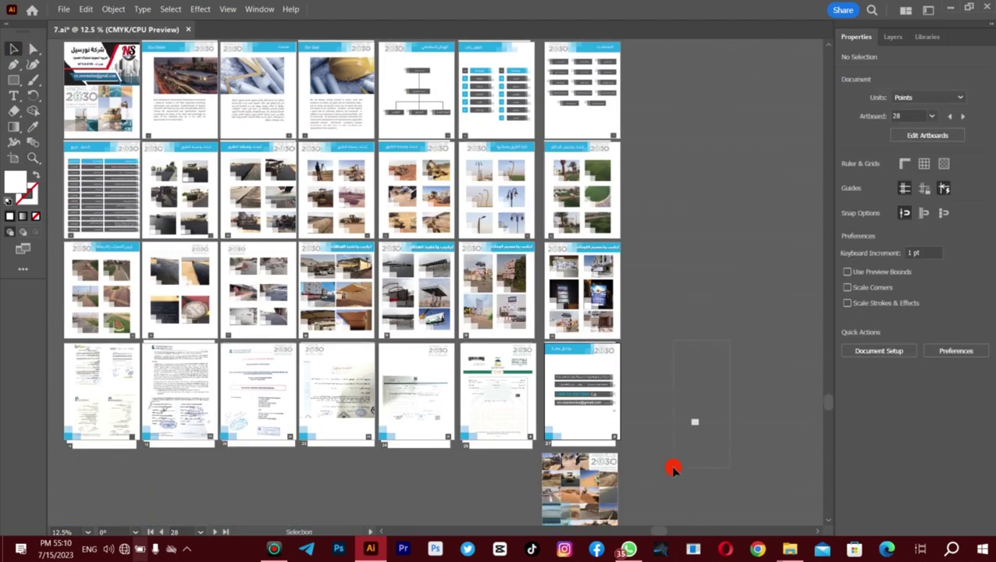
# Start saving the document under the name الاخير and rename the desktop folder بروفايل to شركة نور سيل -بروفايل
pyautogui.scroll(-1, 637, 400)
pyautogui.click(63, 9)
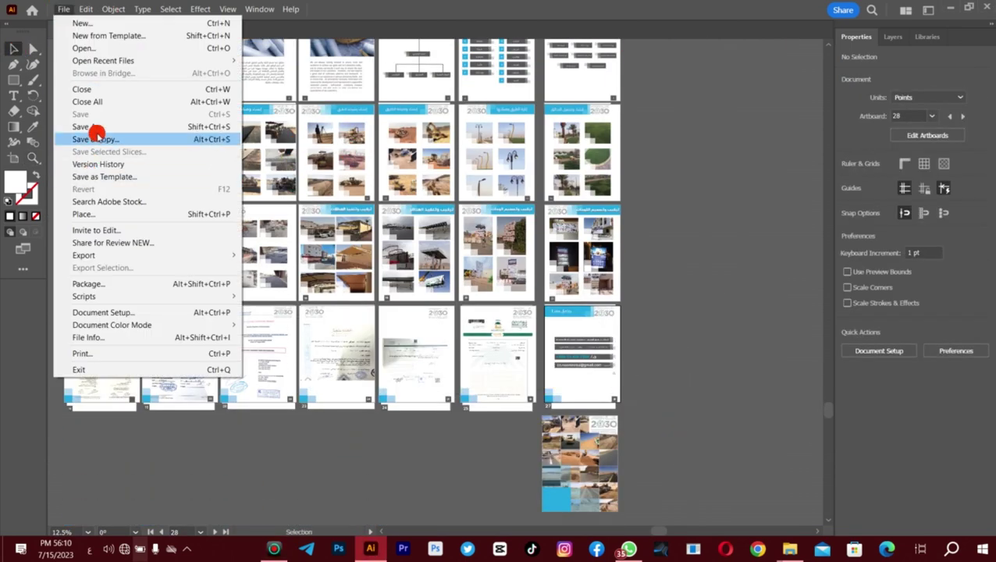
pyautogui.click(94, 134)
pyautogui.click(575, 399)
pyautogui.scroll(-3, 188, 172)
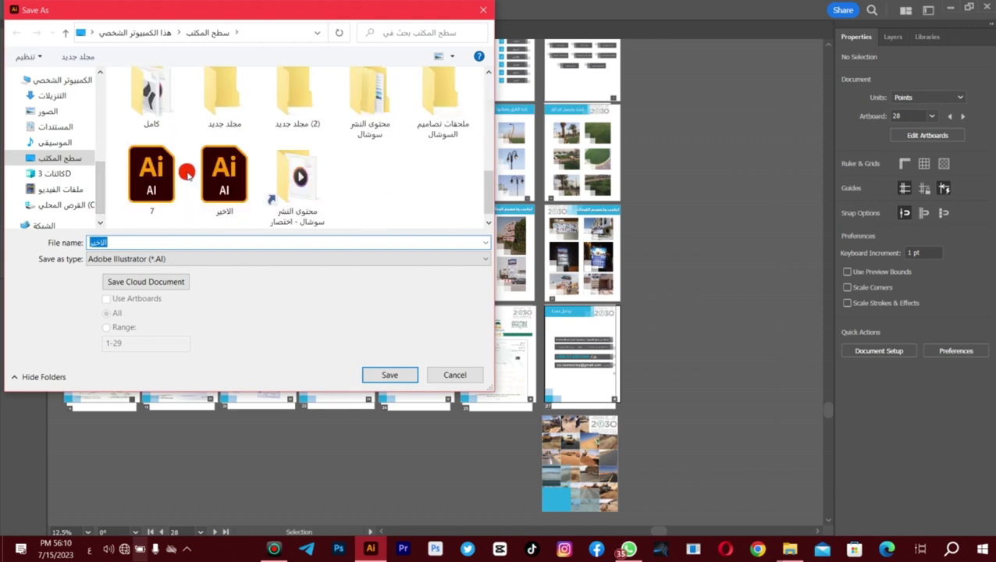
pyautogui.moveTo(231, 164); pyautogui.dragTo(186, 171)
pyautogui.scroll(-2, 187, 171)
pyautogui.scroll(5, 160, 137)
pyautogui.click(156, 117)
pyautogui.rightClick(160, 129)
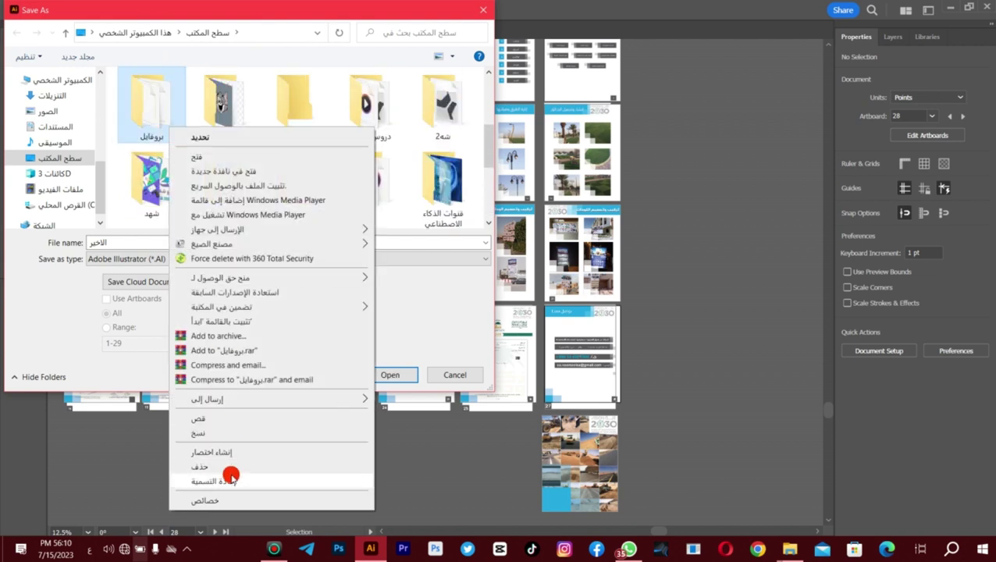
pyautogui.click(230, 473)
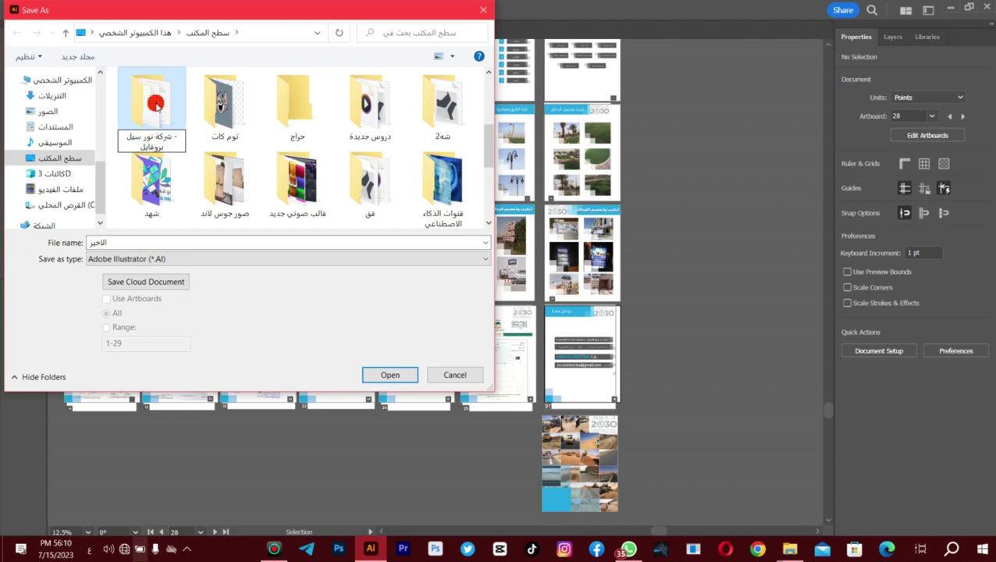
# Save the document as الاخير in Illustrator 2020 format inside the folder شركة نور سيل -بروفايل
pyautogui.doubleClick(156, 104)
pyautogui.click(11, 8)
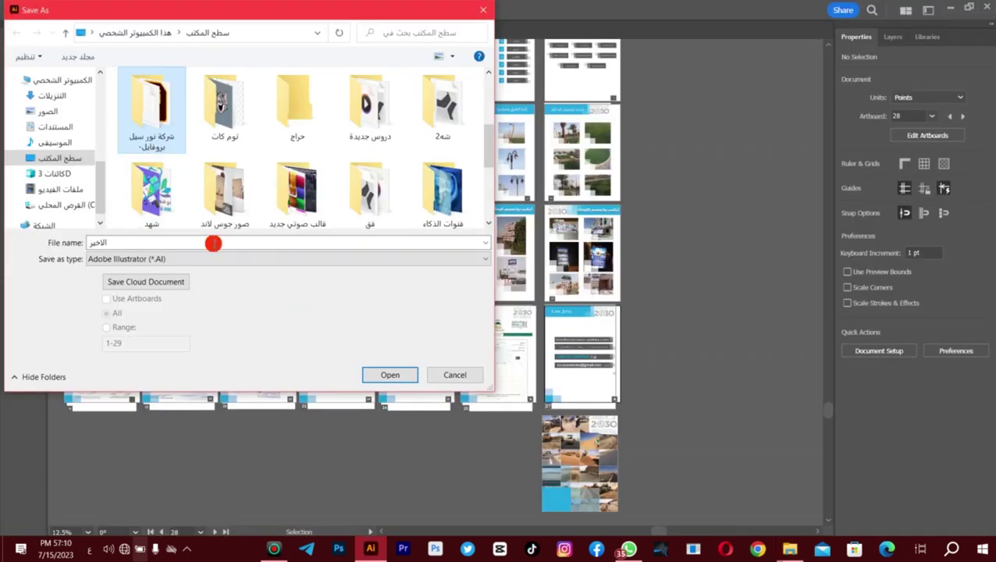
pyautogui.rightClick(166, 127)
pyautogui.click(244, 473)
pyautogui.click(154, 245)
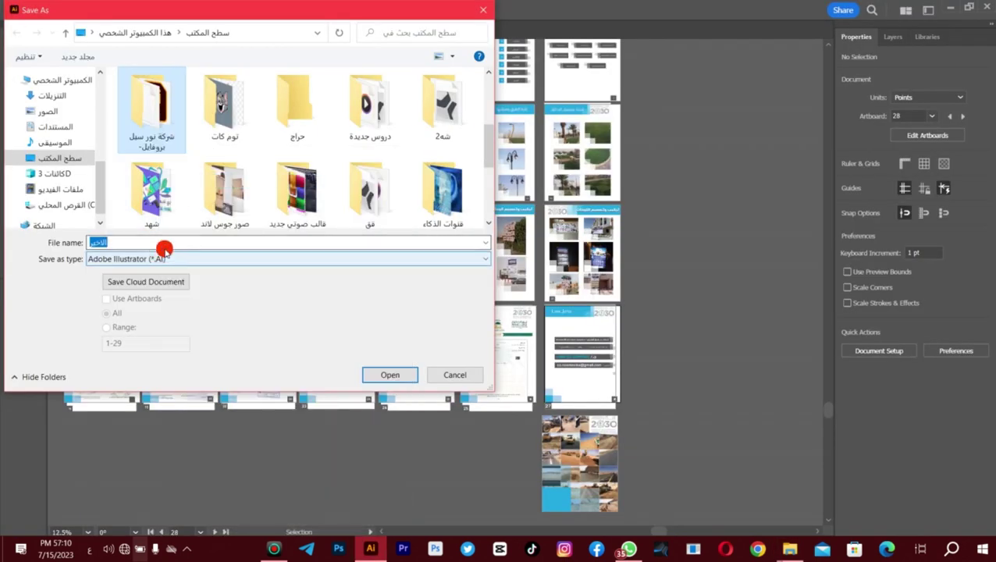
pyautogui.click(144, 100)
pyautogui.doubleClick(144, 100)
pyautogui.click(390, 375)
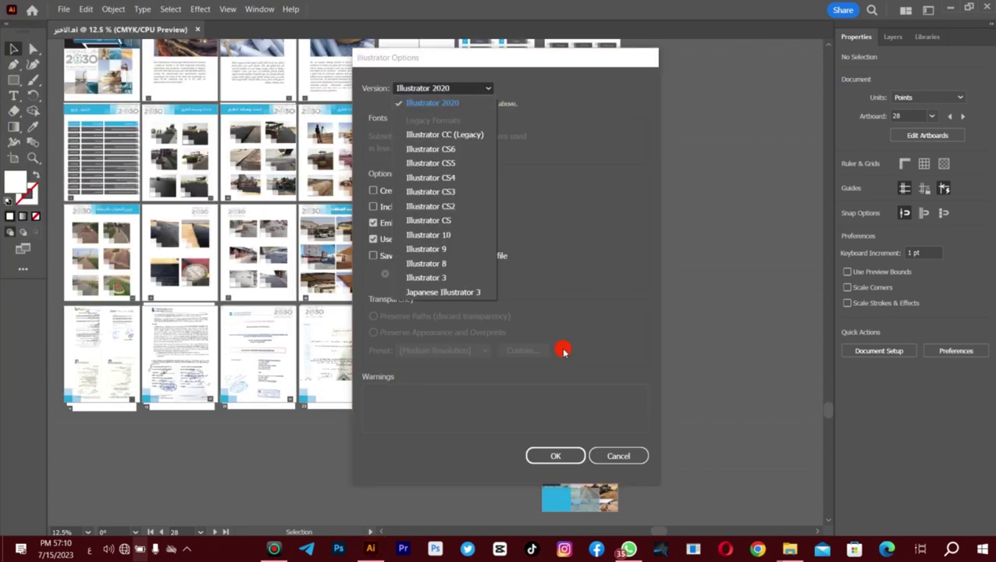
pyautogui.press('Return')
pyautogui.press('Return')
# Set up an Adobe PDF copy of all artboards named شركة نور سيل -بروفايل in the folder of the same name
pyautogui.click(63, 8)
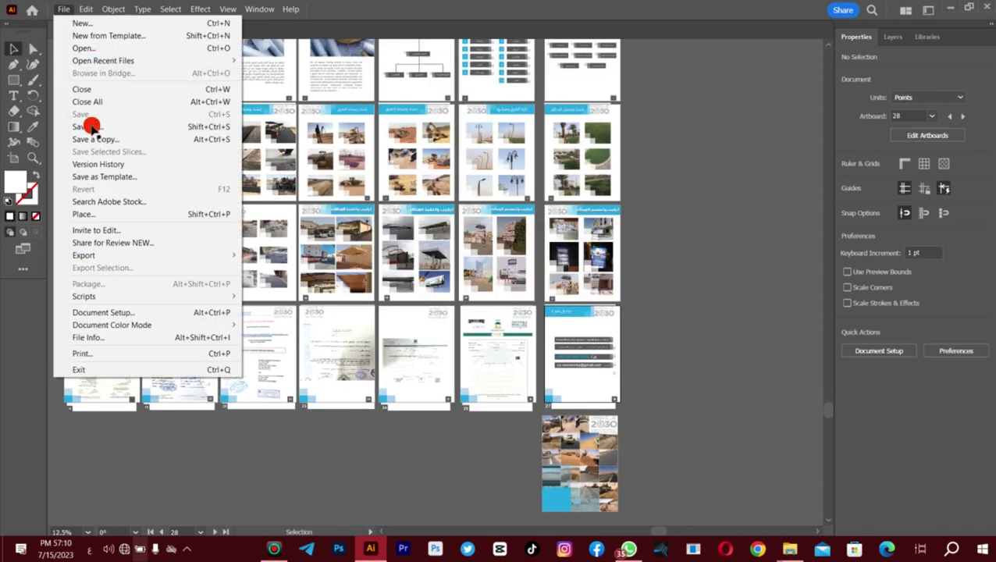
pyautogui.click(60, 126)
pyautogui.click(198, 259)
pyautogui.click(197, 282)
pyautogui.scroll(-5, 267, 129)
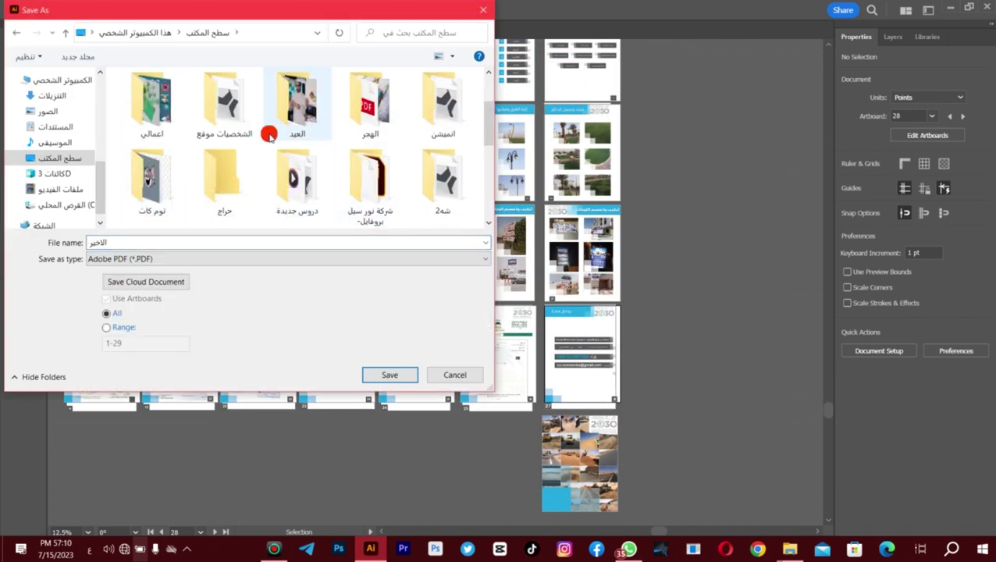
pyautogui.moveTo(481, 172); pyautogui.dragTo(483, 117)
pyautogui.click(364, 139)
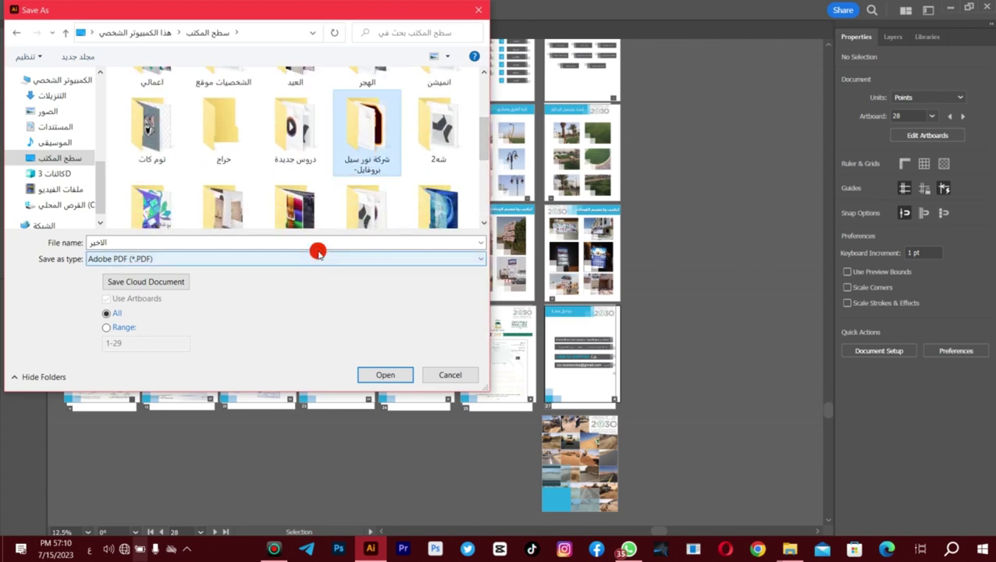
pyautogui.click(383, 373)
pyautogui.click(385, 374)
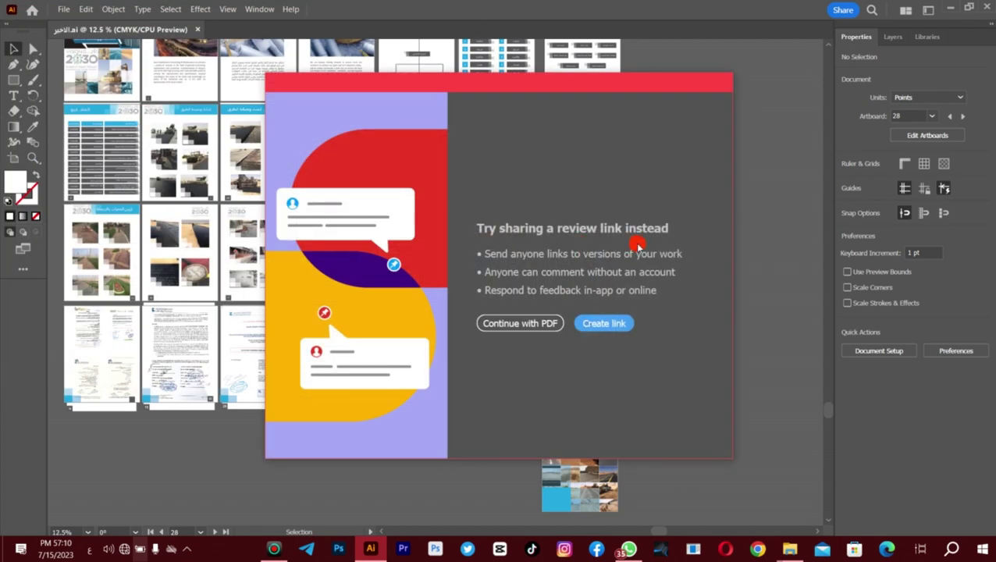
# Continue with the PDF, choose the PDF/X-1a:2001 preset and save it
pyautogui.click(520, 323)
pyautogui.click(460, 112)
pyautogui.click(419, 161)
pyautogui.click(490, 116)
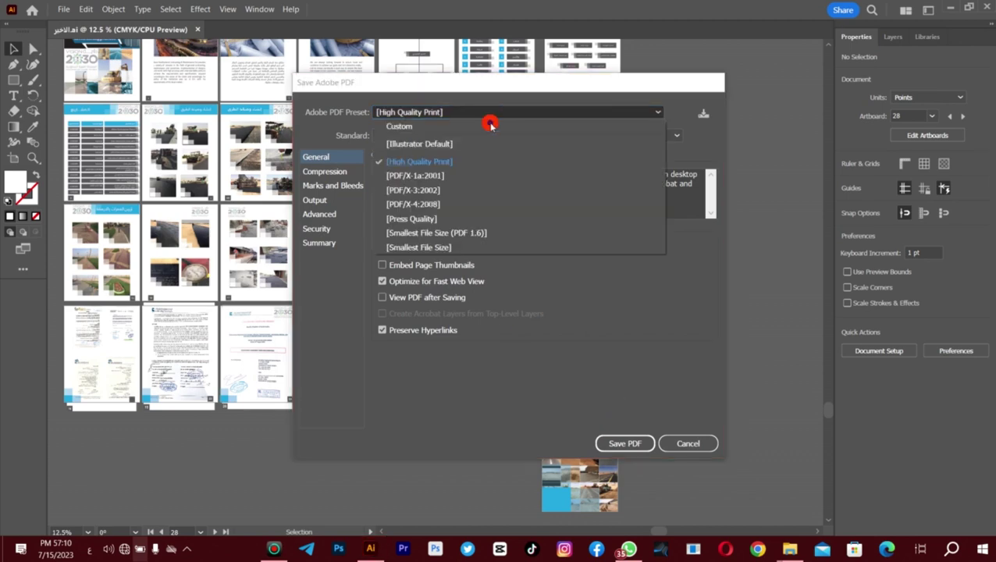
pyautogui.click(414, 176)
pyautogui.click(622, 443)
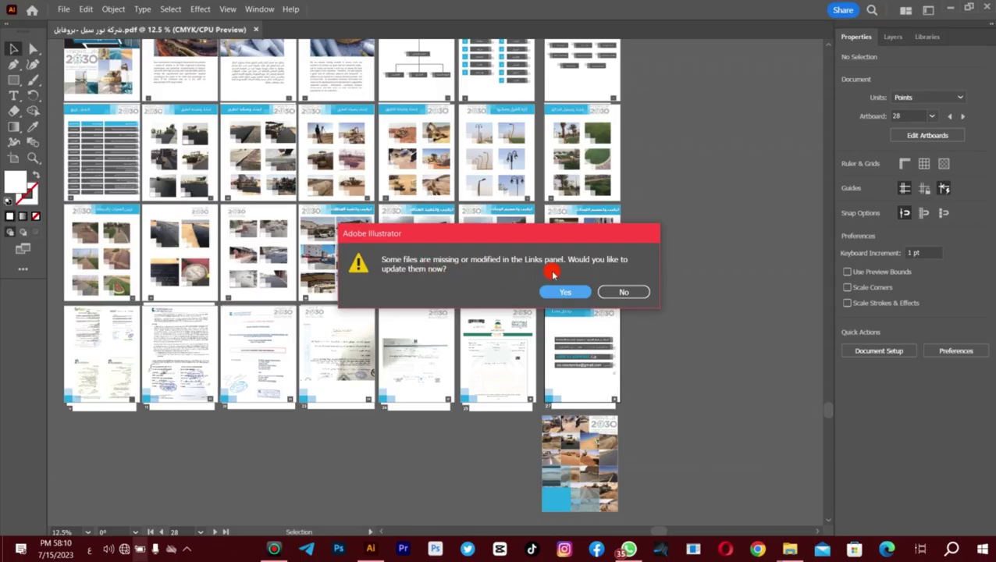
# Agree to update the missing or modified linked files and pick a replacement for the linked file 324
pyautogui.click(539, 292)
pyautogui.scroll(-3, 232, 209)
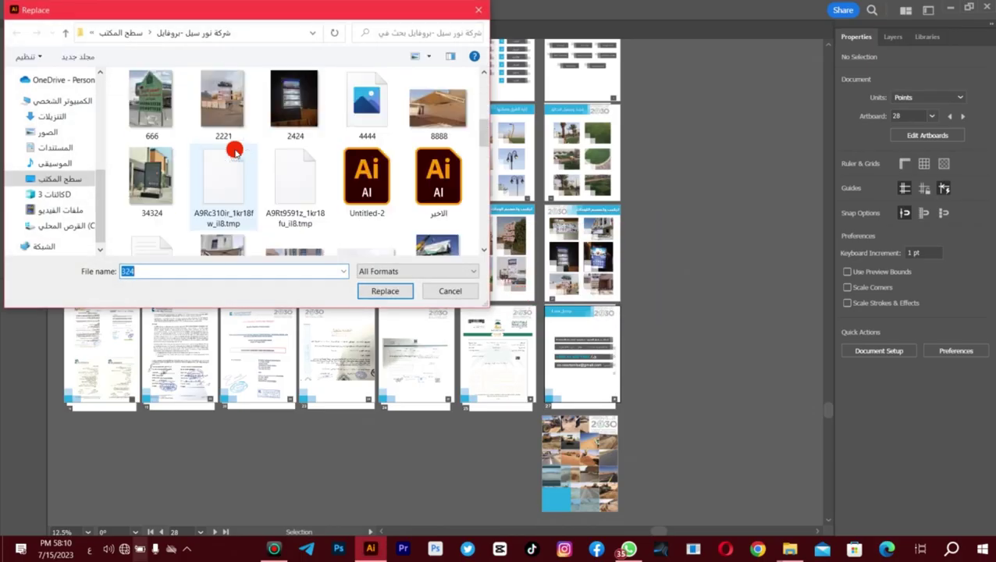
pyautogui.doubleClick(202, 205)
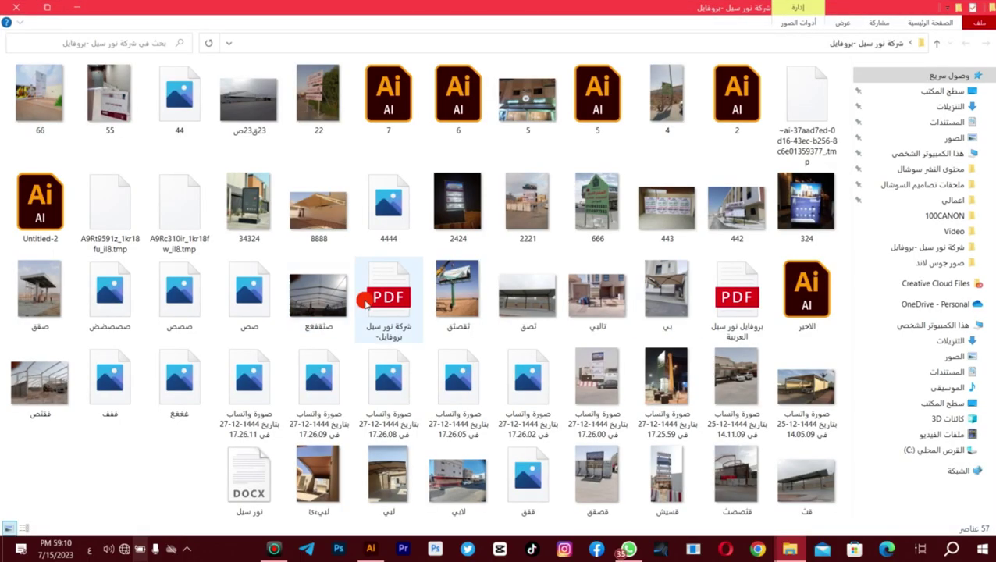
# Open the saved PDF شركة نور سيل -بروفايل from its folder in the browser and look through its pages
pyautogui.doubleClick(372, 297)
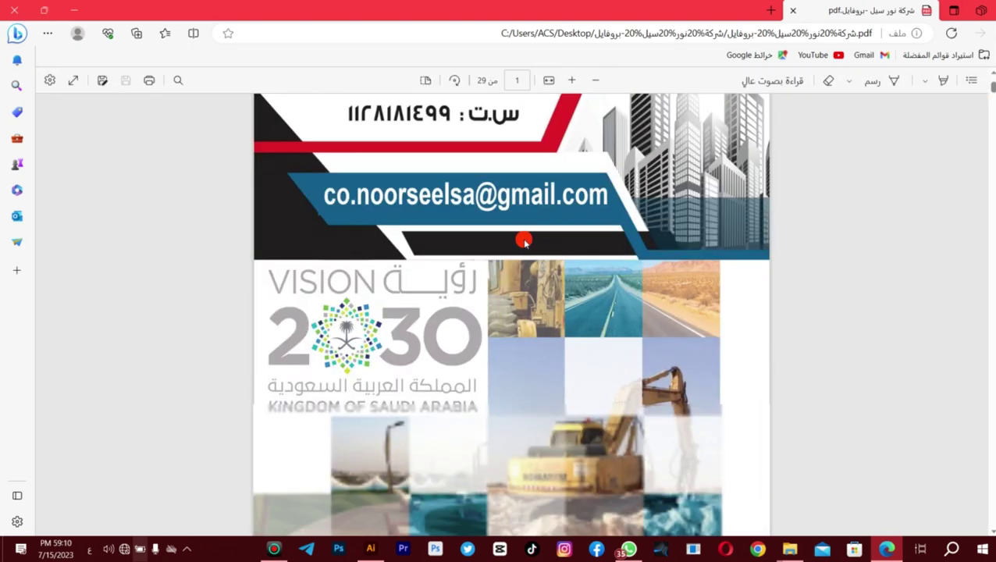
pyautogui.moveTo(992, 87); pyautogui.dragTo(989, 252)
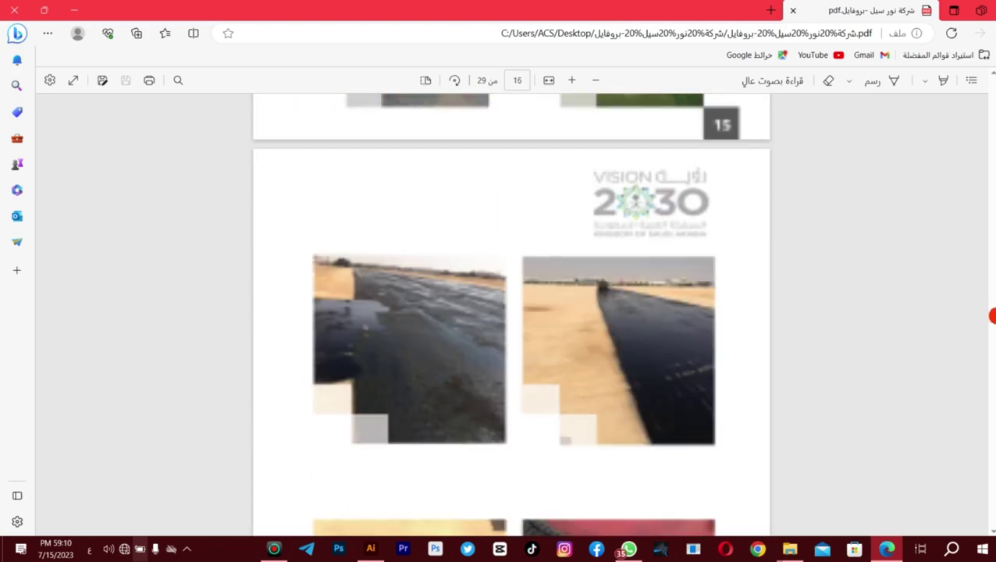